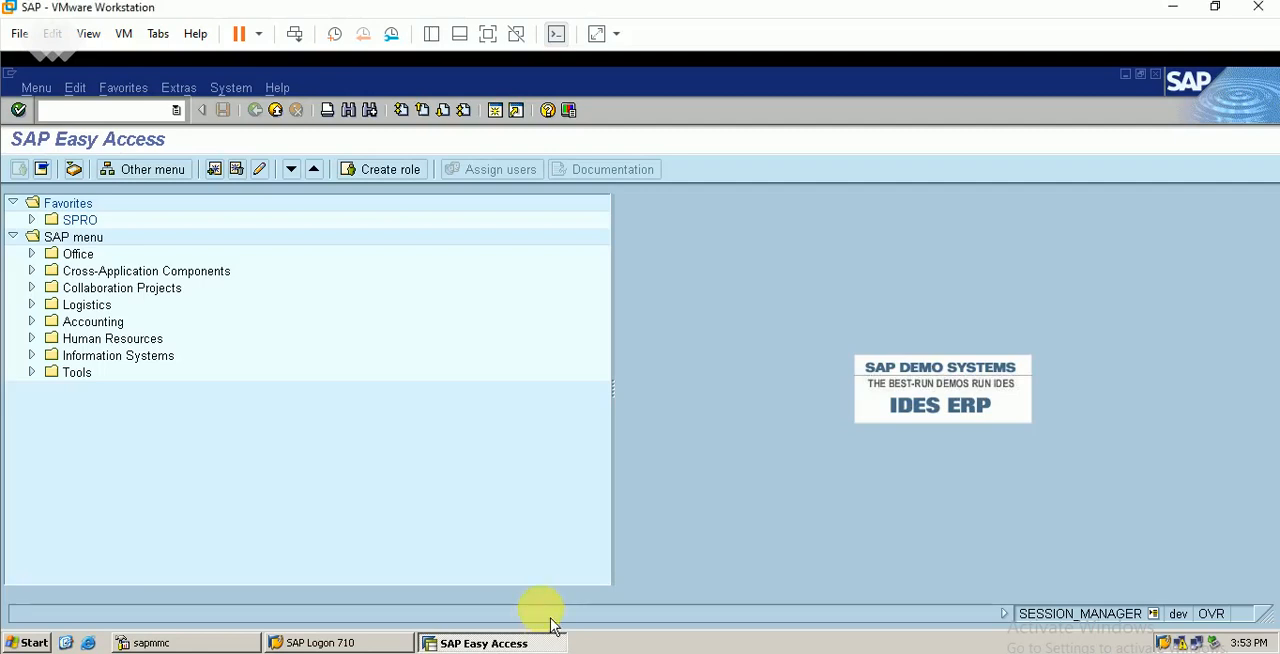
# Review the sales order and delivery columns in the SAP SD Excel workbook, including the ORBE document type, and return to SAP
pyautogui.hotkey('alt', 'Tab')
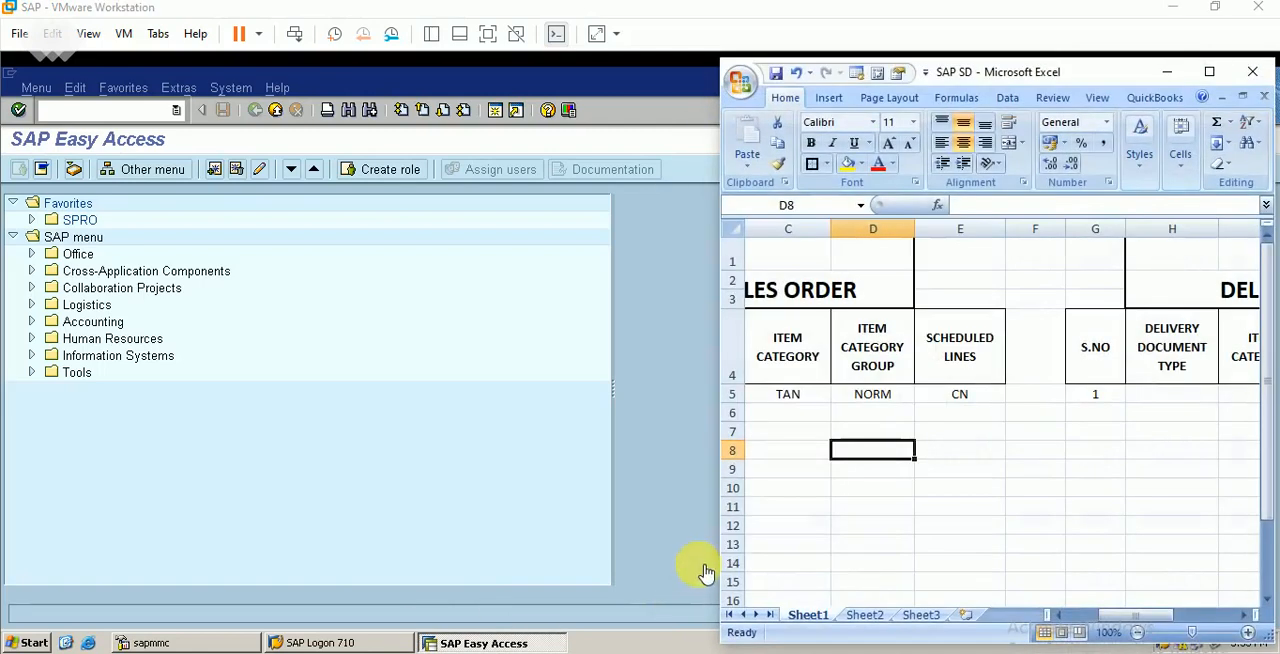
pyautogui.doubleClick(1058, 615)
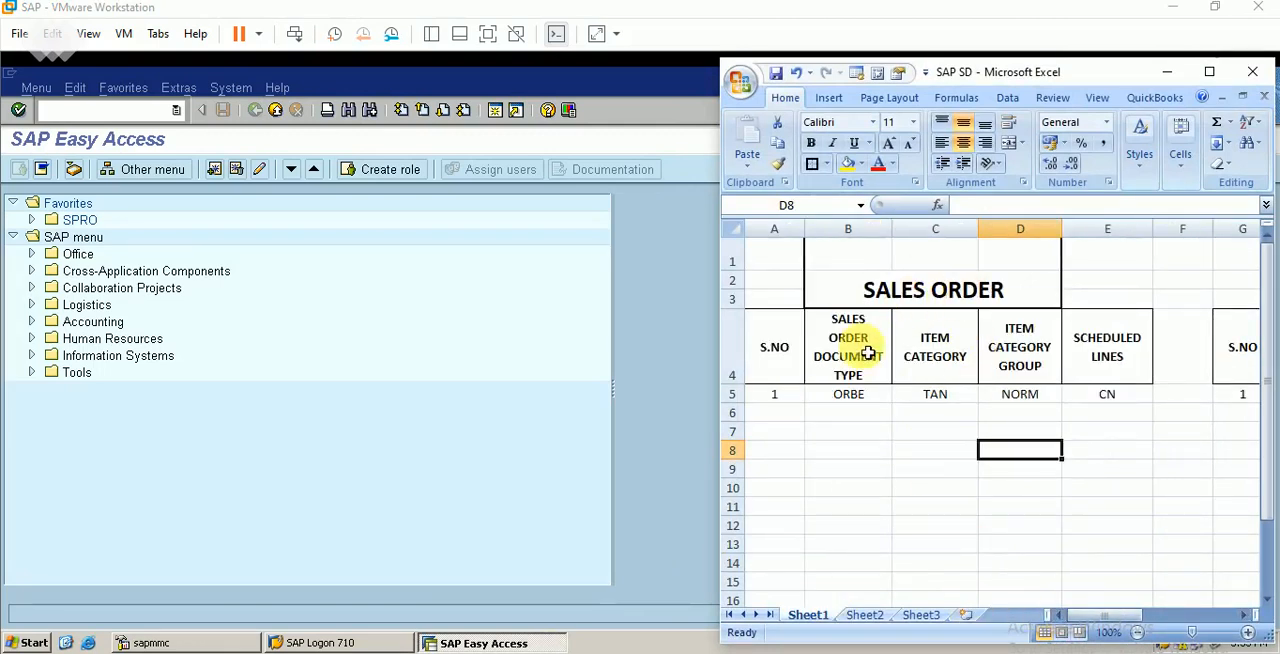
pyautogui.click(845, 396)
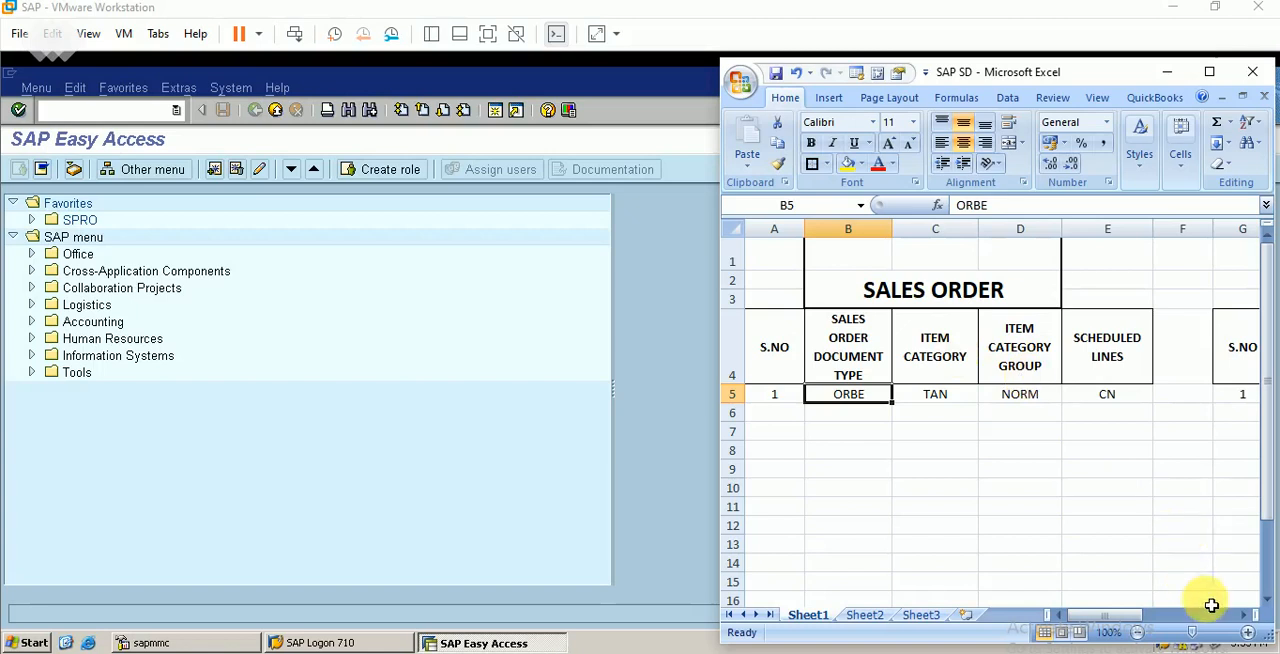
pyautogui.click(1244, 615)
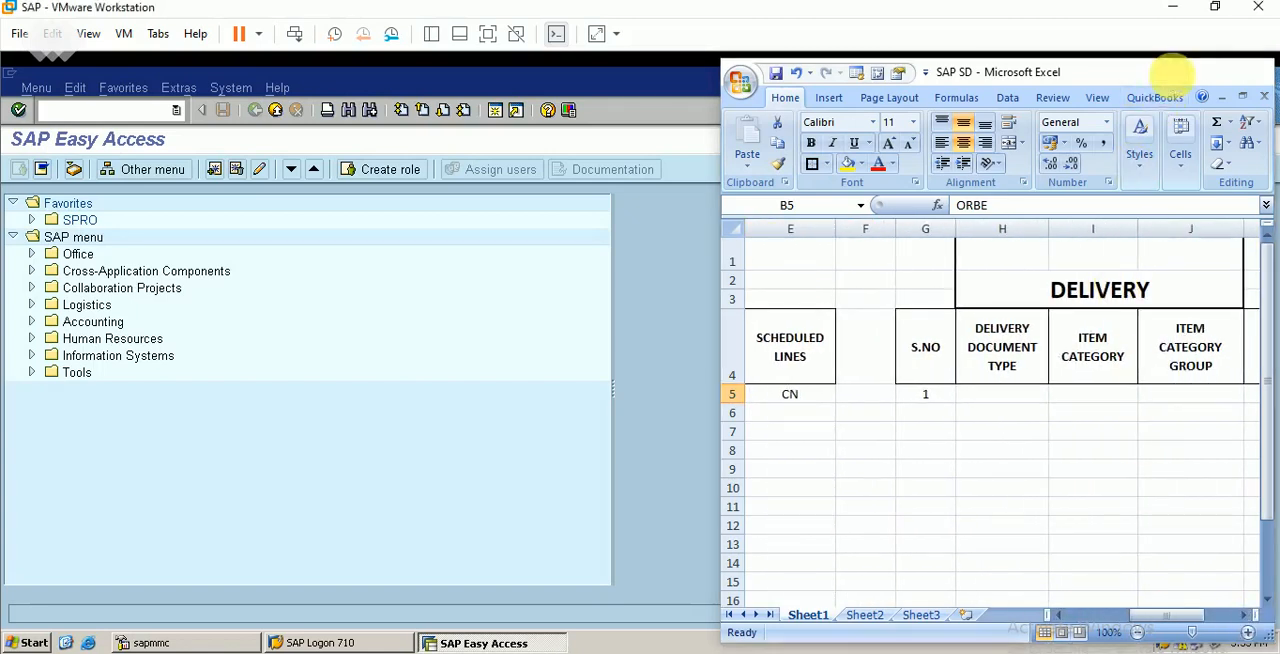
pyautogui.click(1166, 72)
# Open the SAP Customizing Implementation Guide through transaction spro
pyautogui.click(105, 108)
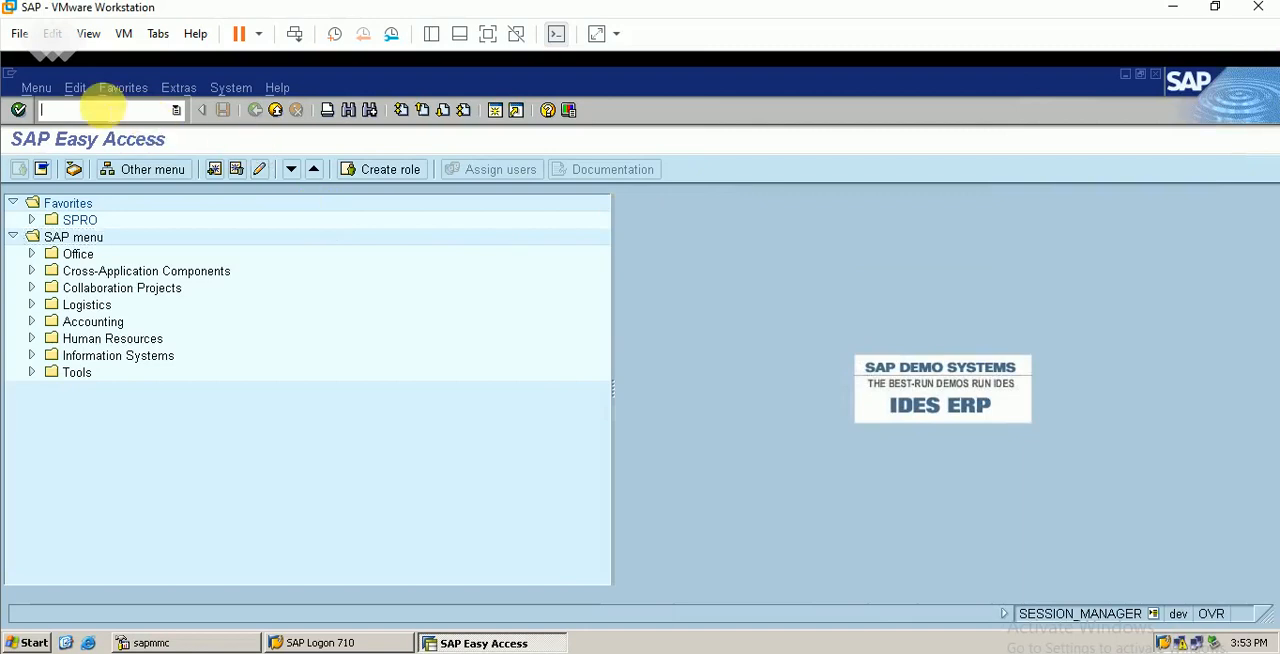
pyautogui.write('spro')
pyautogui.press('Return')
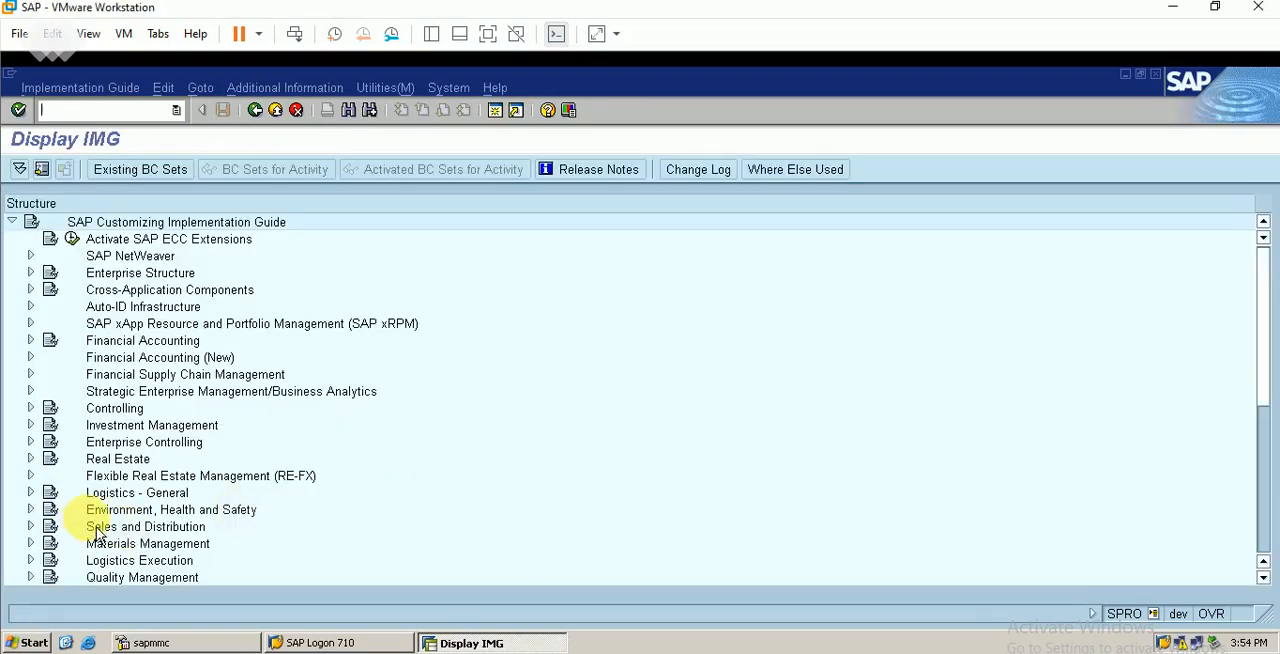
# Open the Define Delivery Types activity under Logistics Execution, Shipping, Deliveries
pyautogui.click(30, 560)
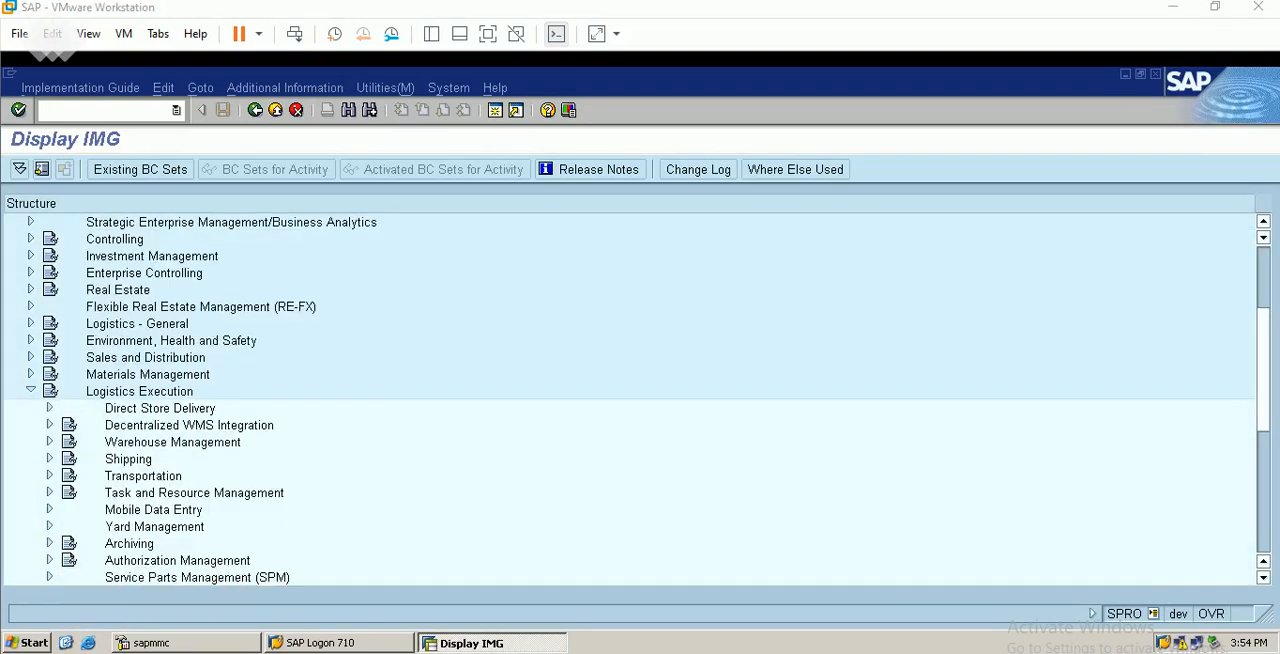
pyautogui.click(50, 459)
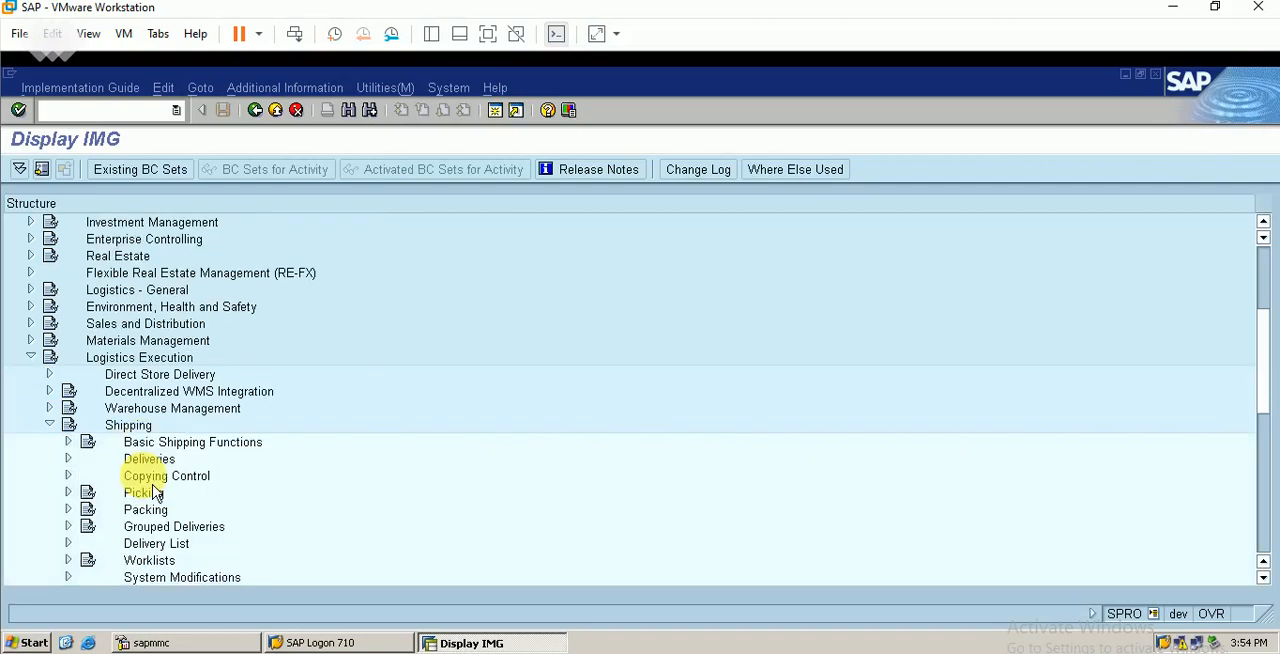
pyautogui.click(68, 460)
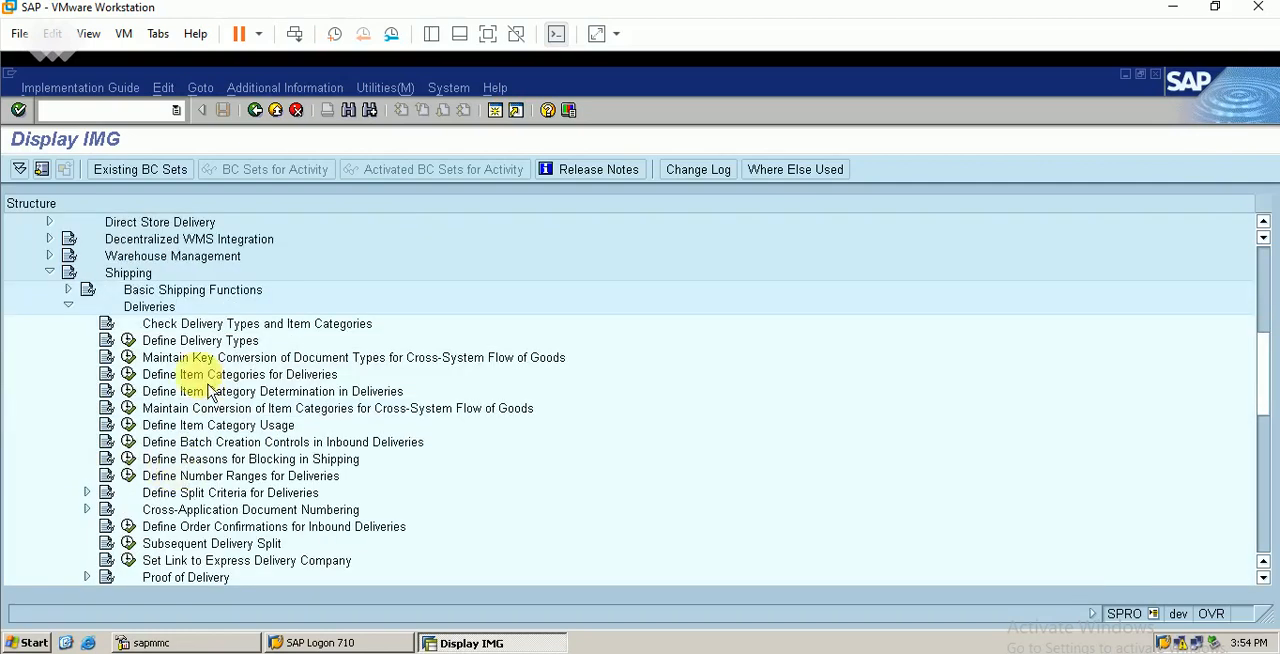
pyautogui.click(170, 342)
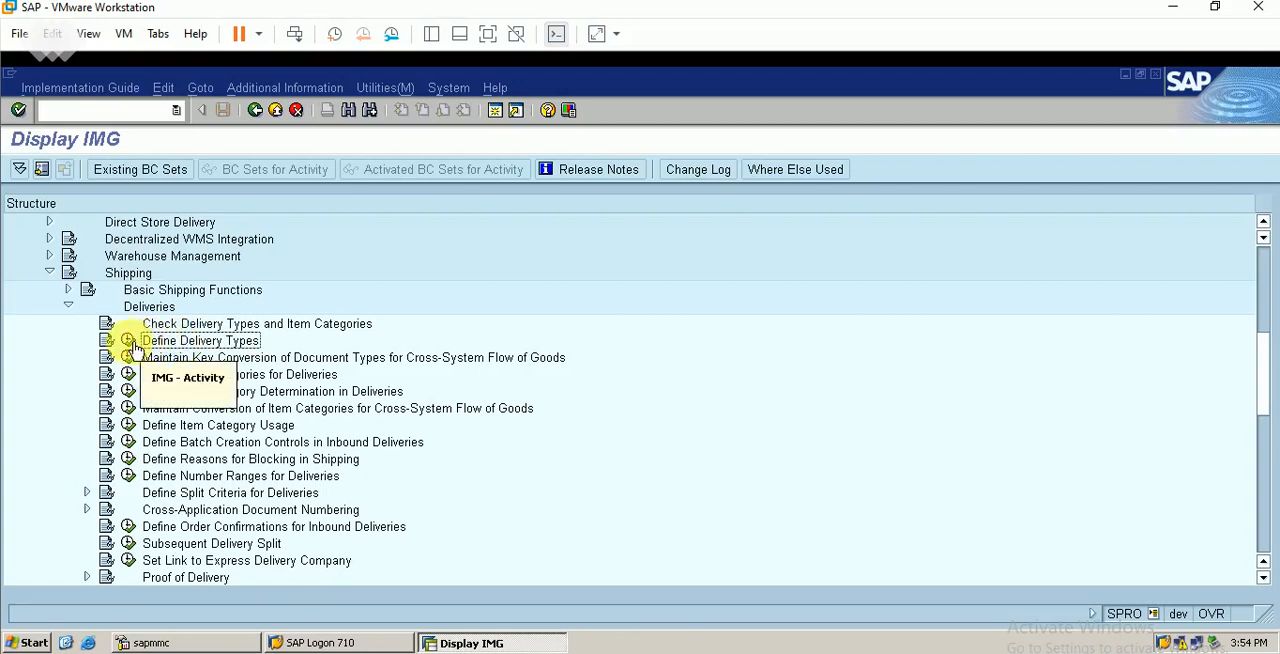
pyautogui.click(128, 340)
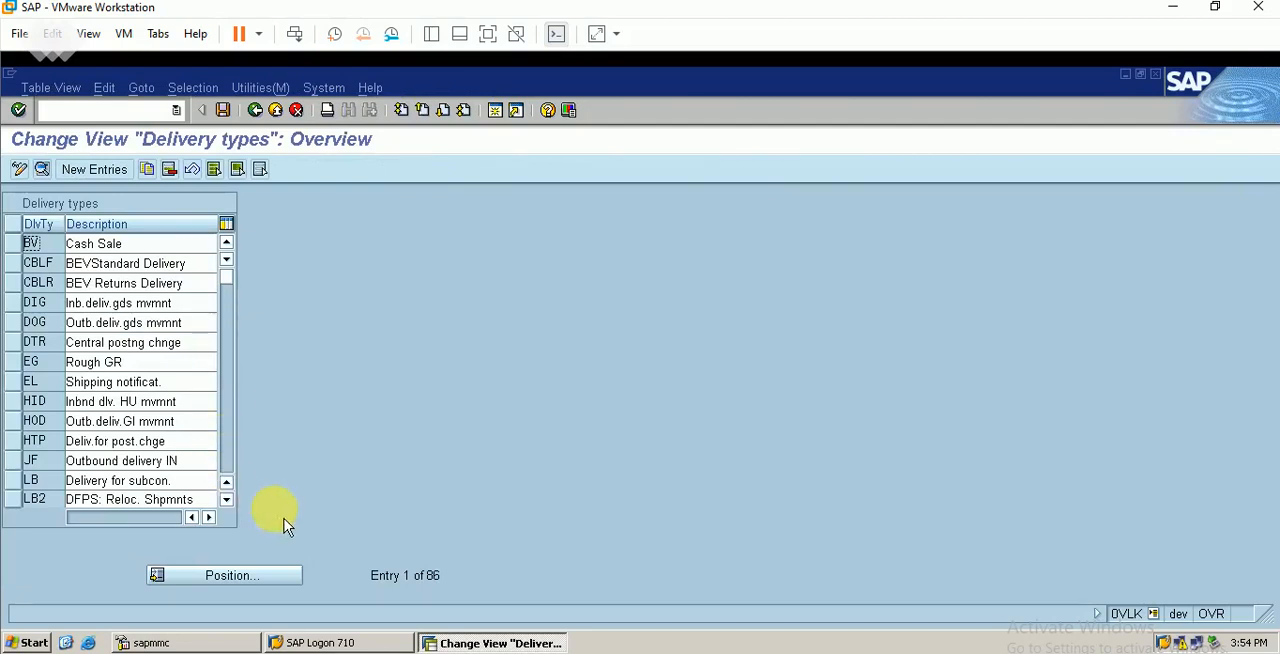
# Position the delivery types list at LF, select that entry, and review its details before returning to the overview
pyautogui.click(245, 578)
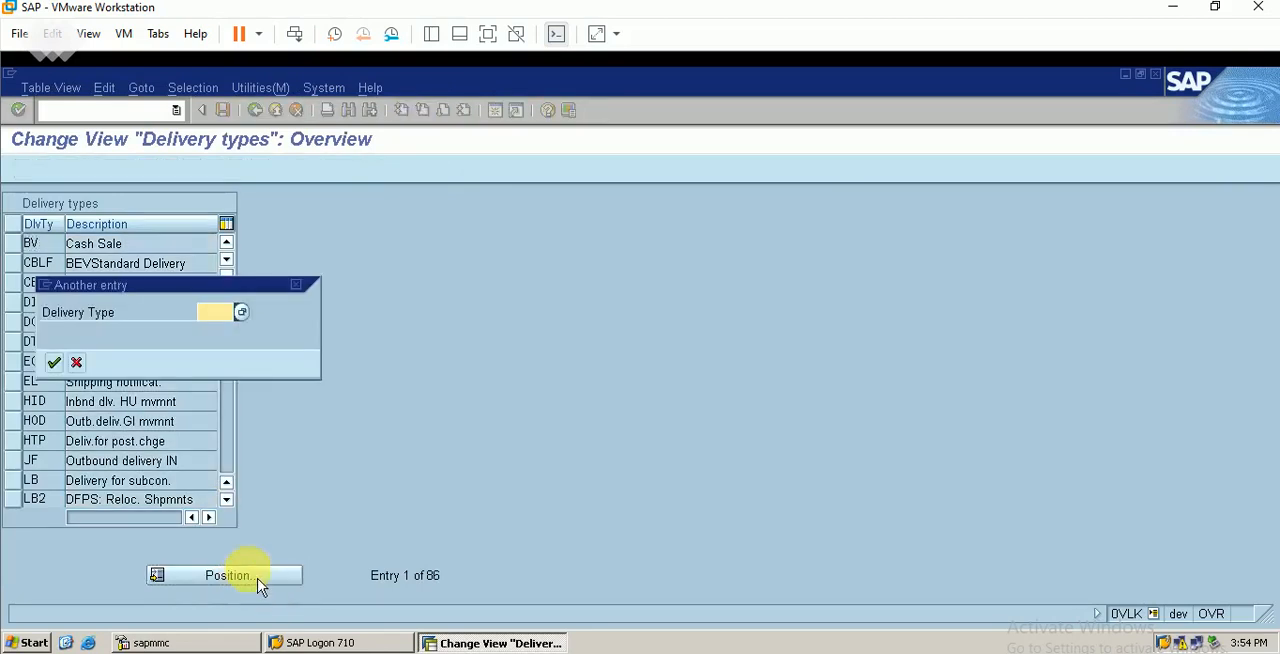
pyautogui.write('LF')
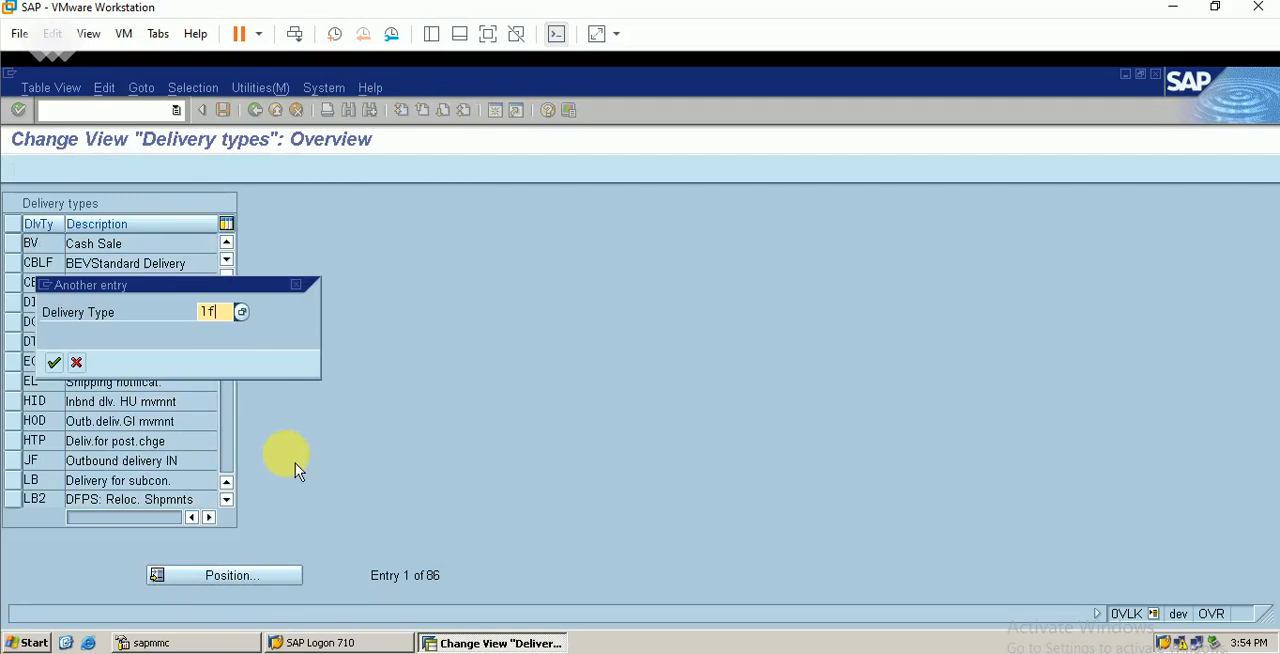
pyautogui.press('Return')
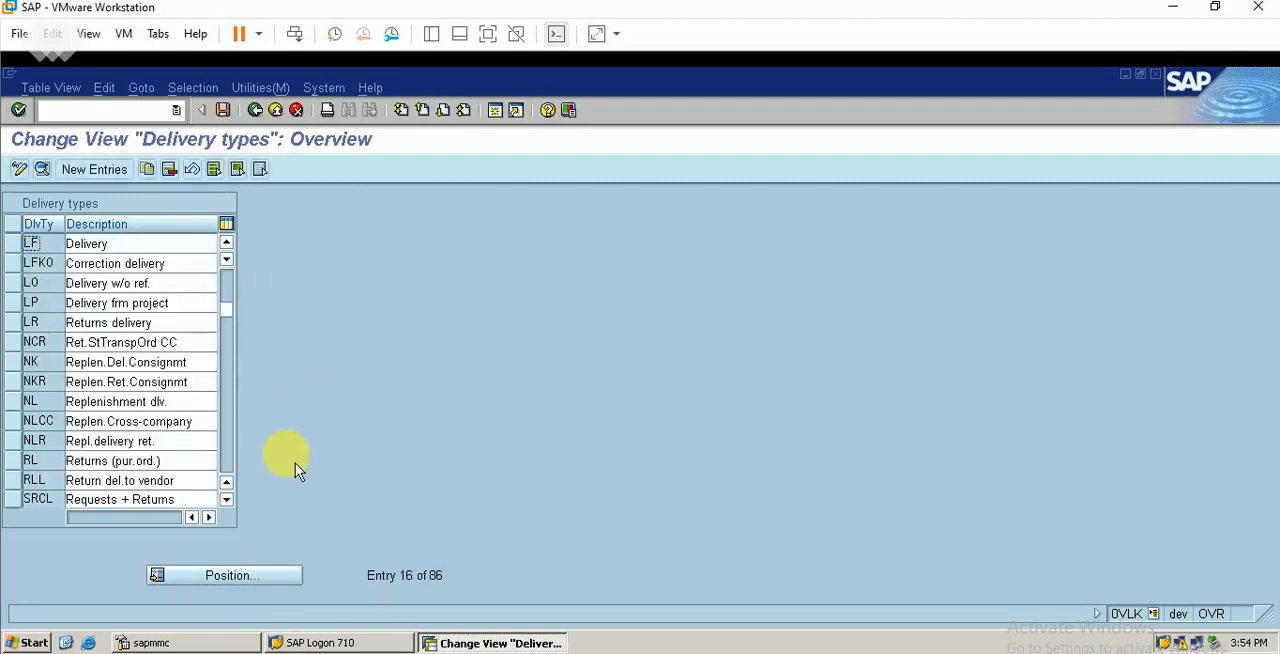
pyautogui.click(20, 246)
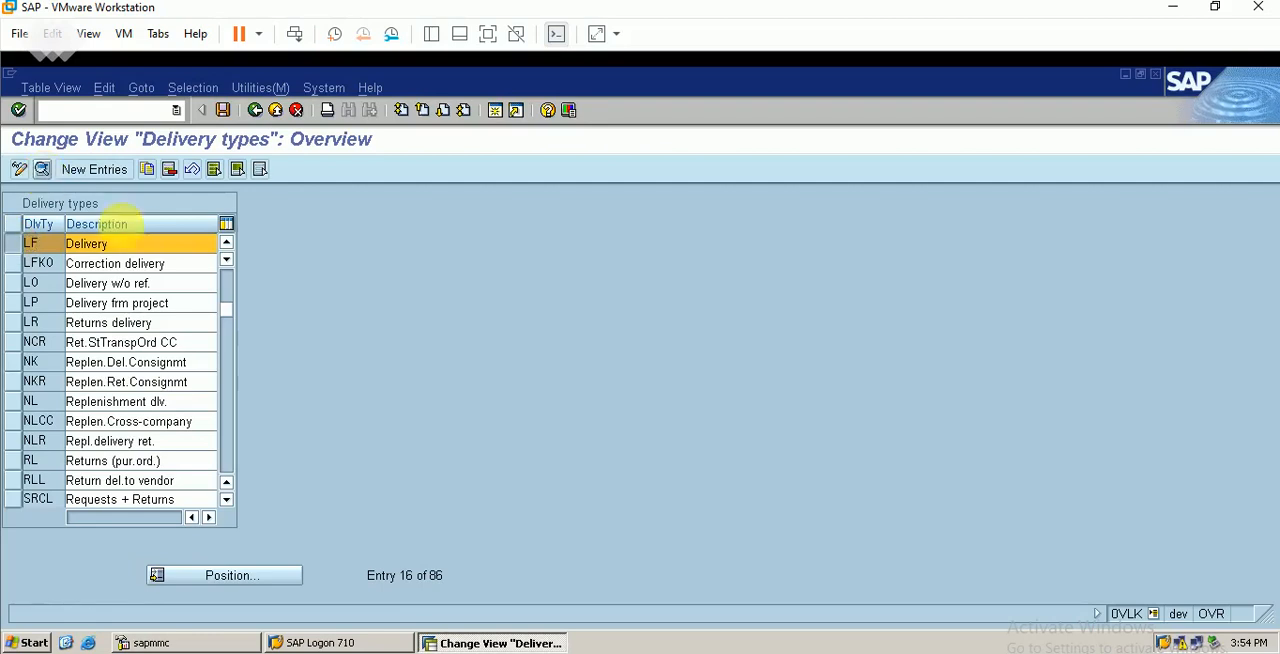
pyautogui.doubleClick(163, 248)
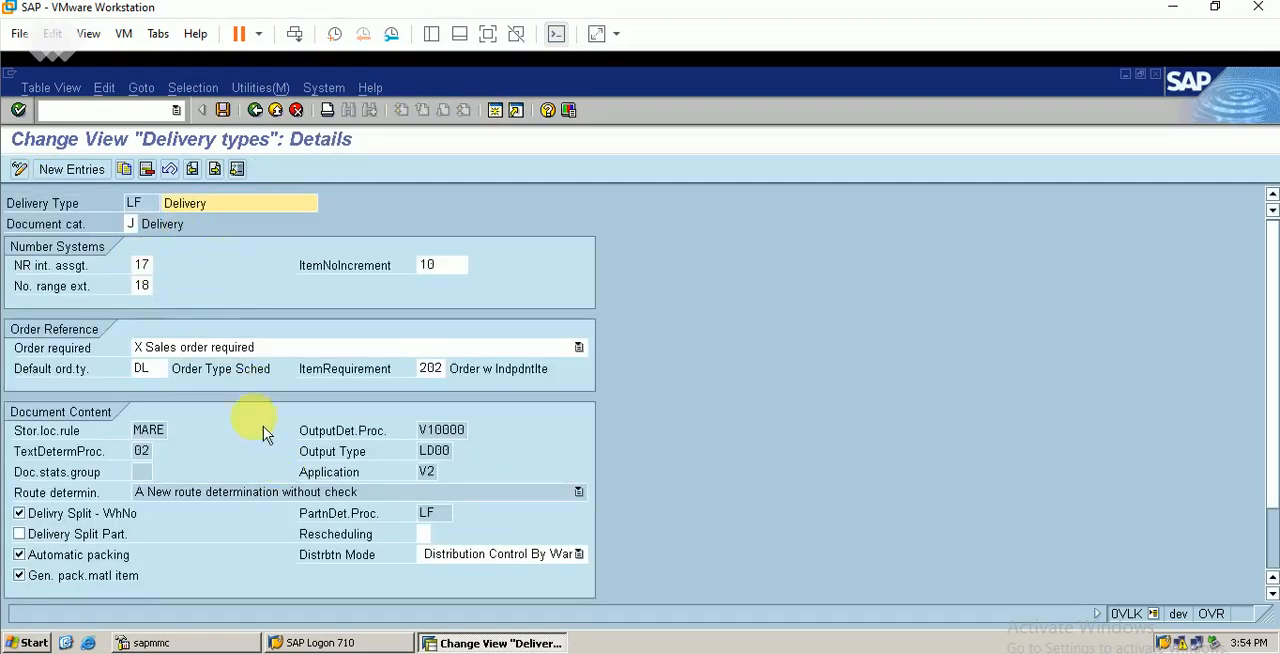
pyautogui.click(255, 110)
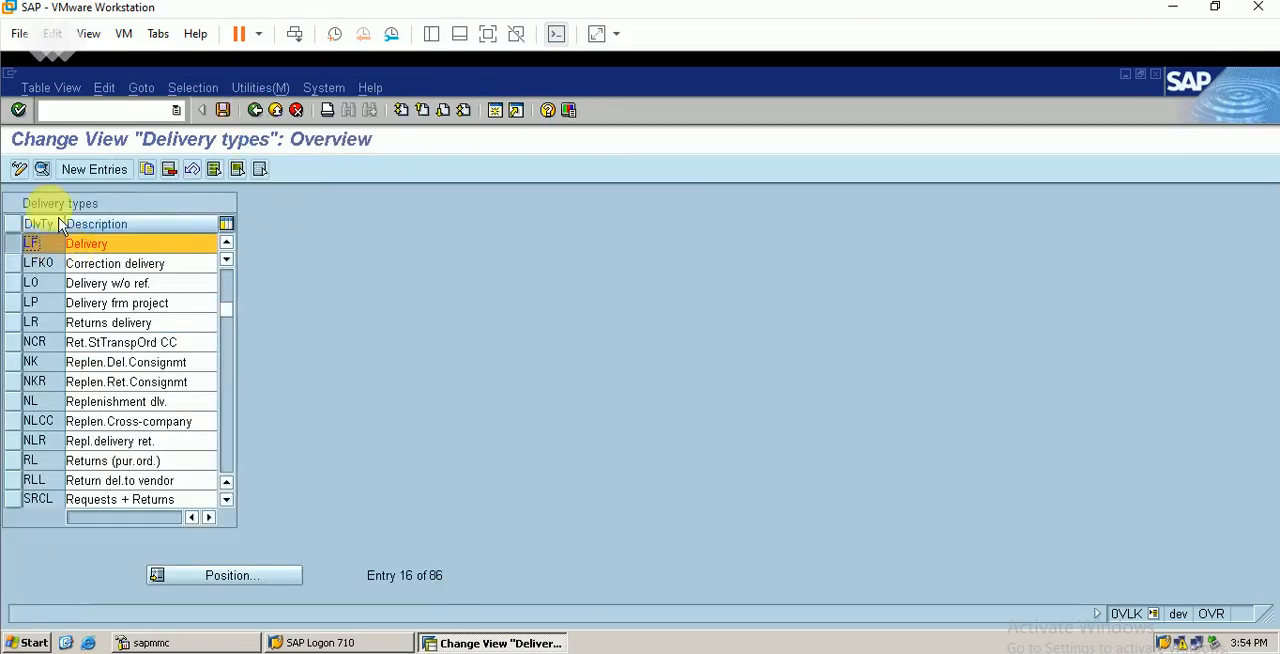
# Copy delivery type LF to a new type LFbe with the description "Delivery for berp"
pyautogui.click(155, 180)
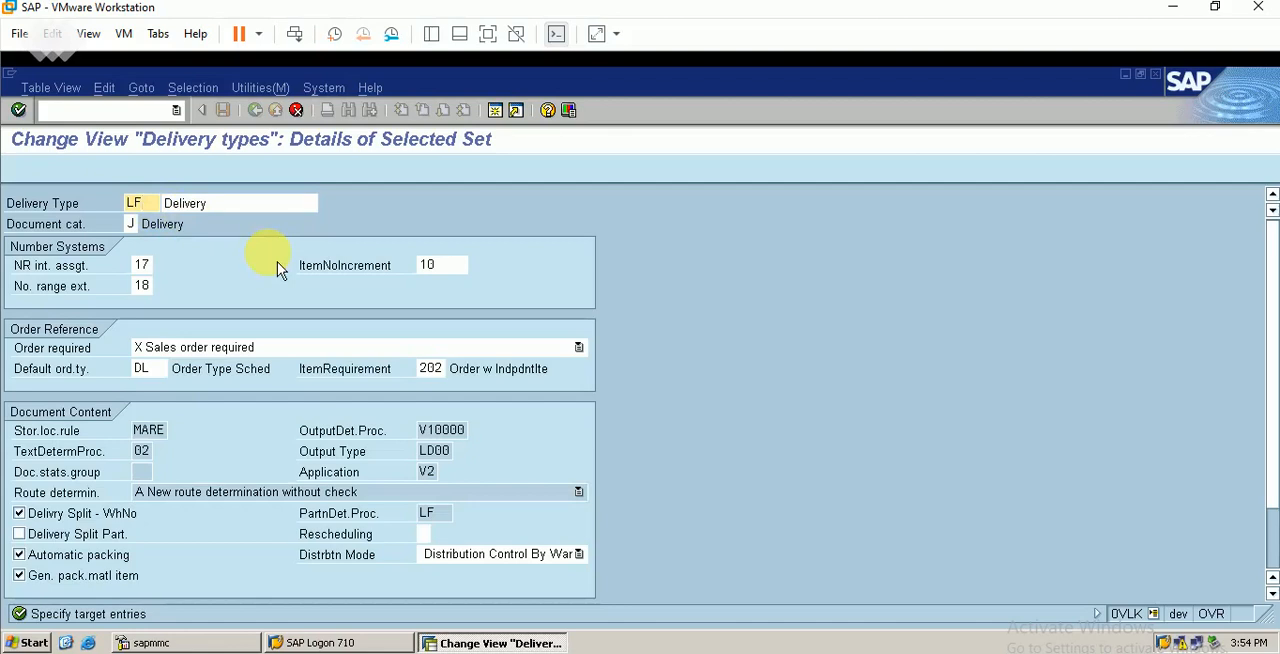
pyautogui.click(230, 206)
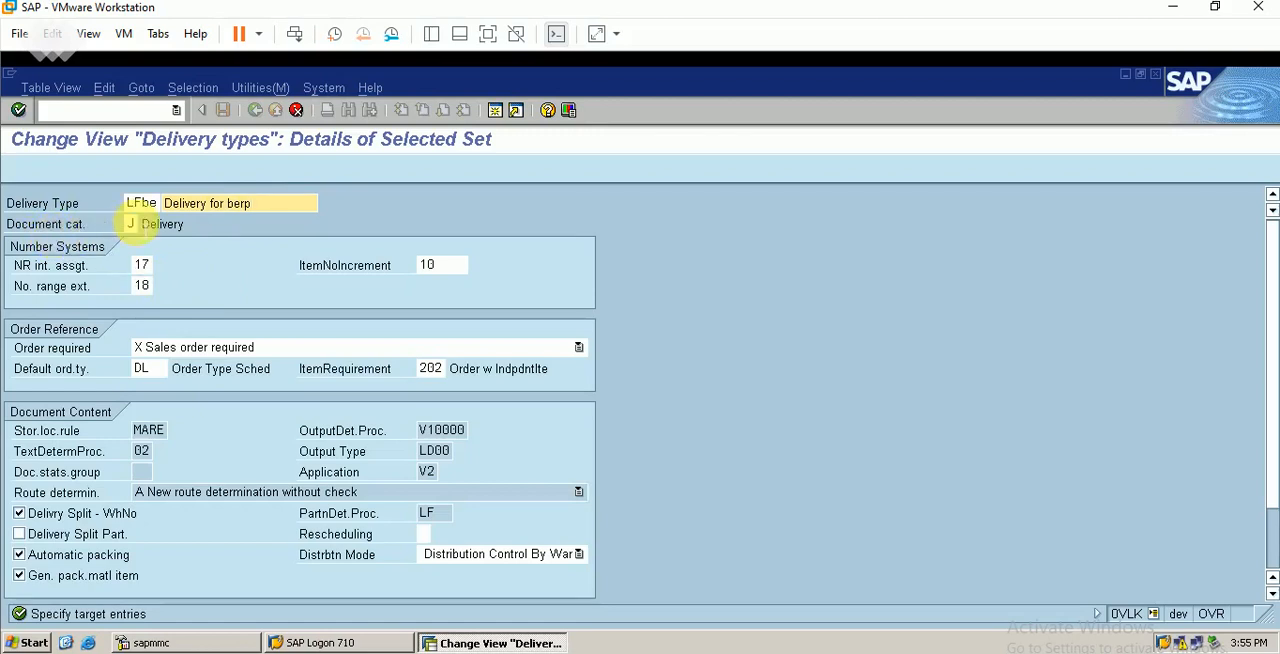
# Set the document category to J (Delivery) and the order requirement to X Sales order required for LFbe
pyautogui.click(146, 225)
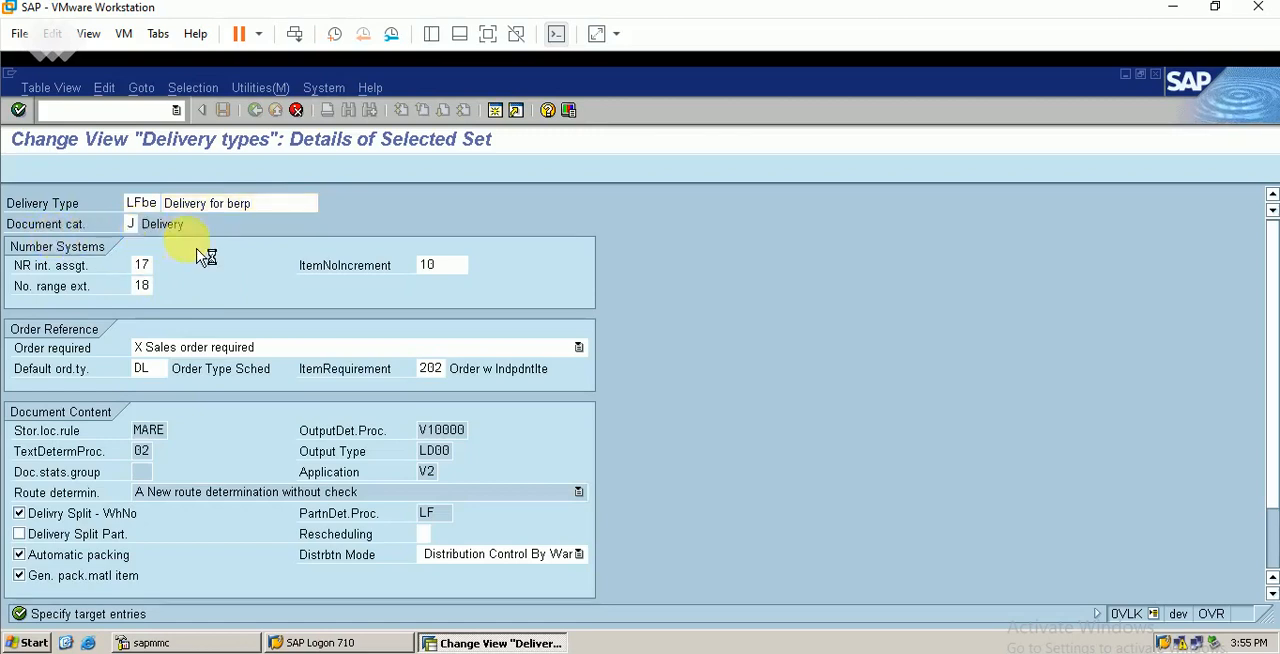
pyautogui.press('F4')
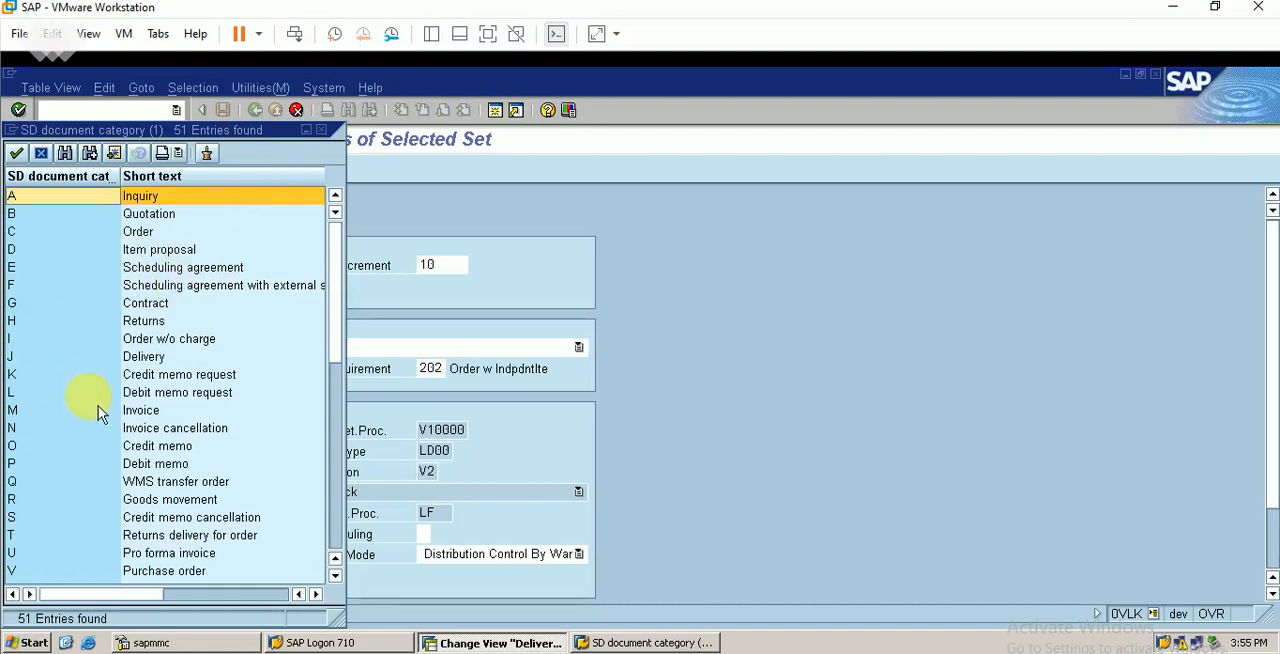
pyautogui.click(160, 358)
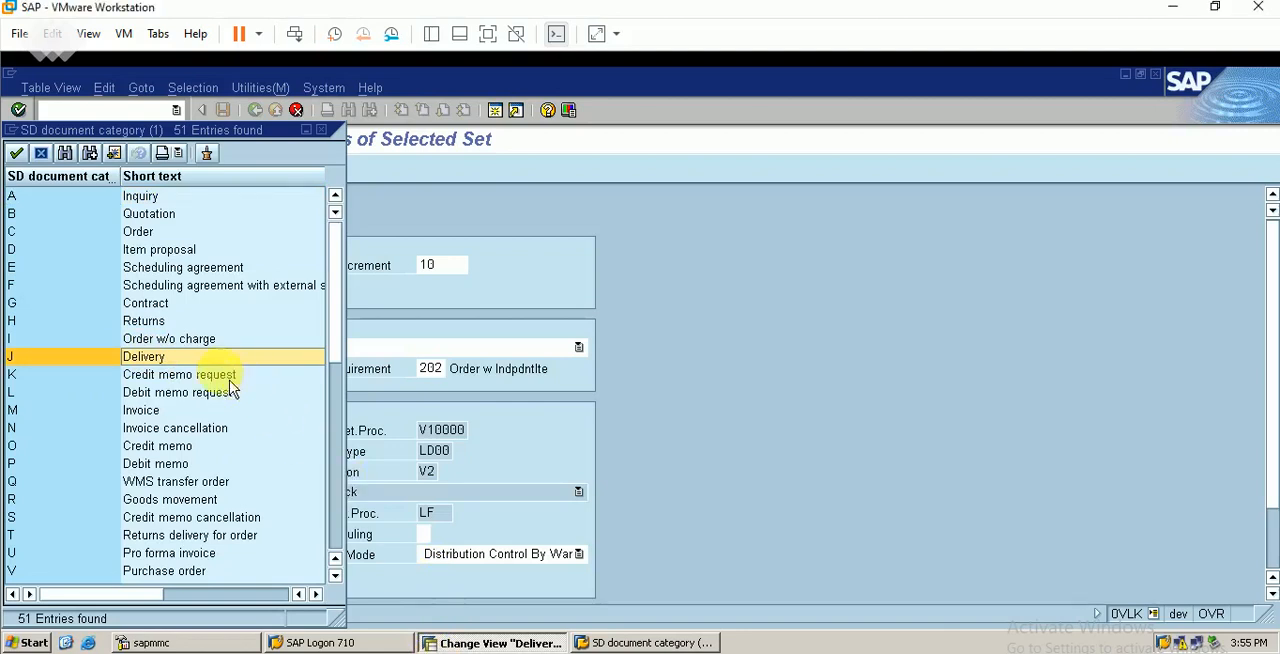
pyautogui.doubleClick(143, 356)
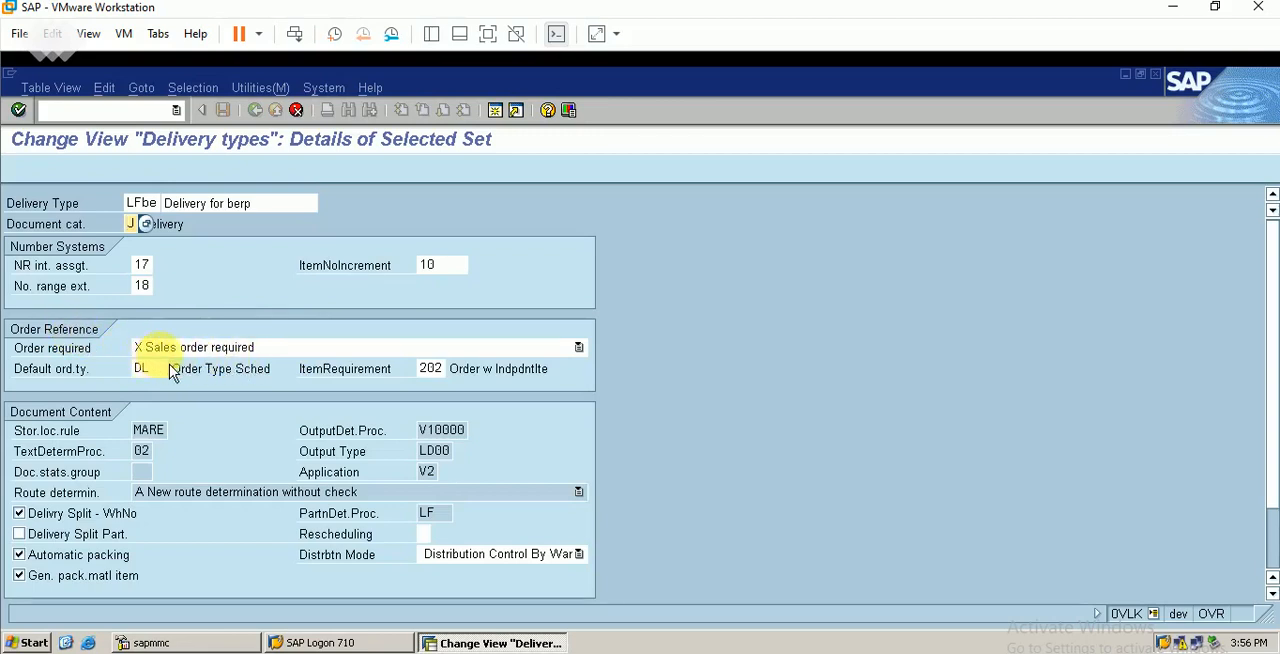
pyautogui.click(236, 349)
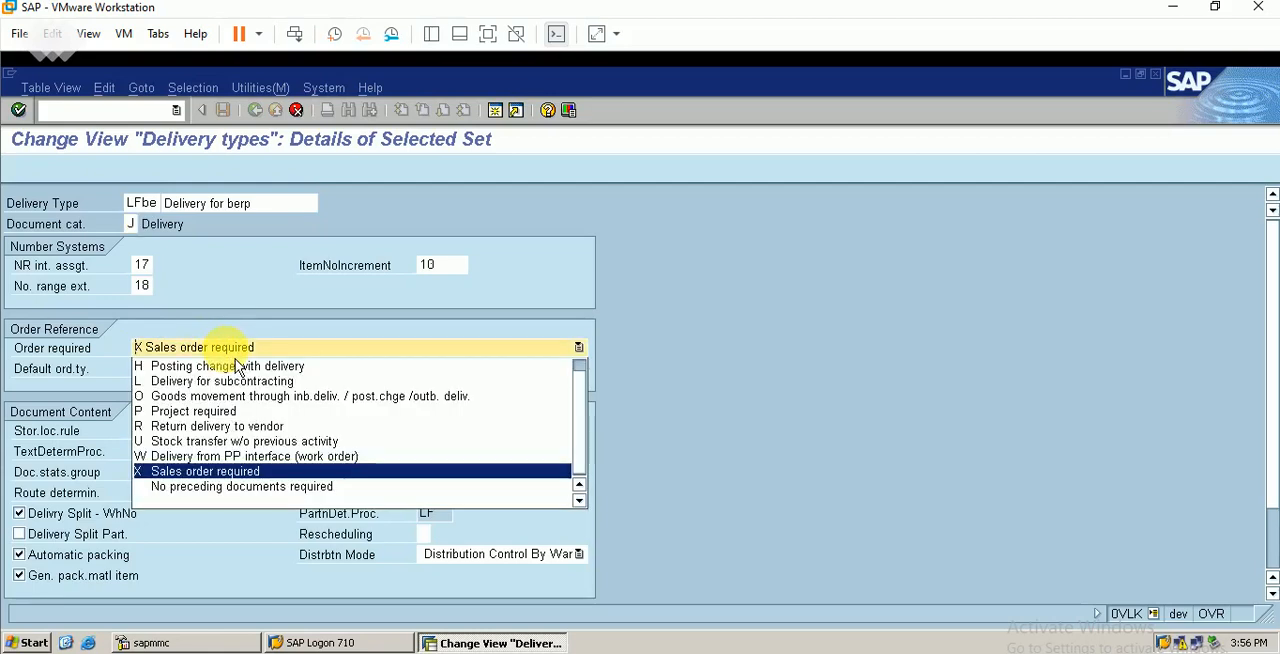
pyautogui.click(262, 475)
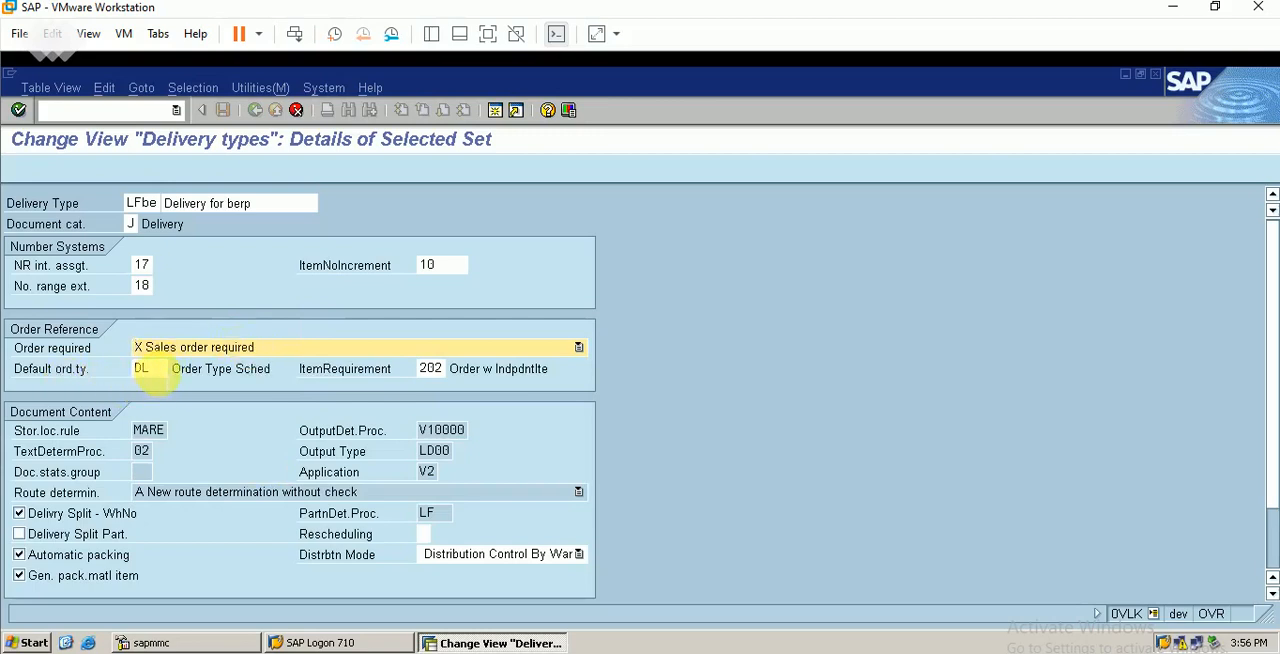
# Browse the possible default order types for deliveries without reference to an order, and close the list without choosing one
pyautogui.click(150, 370)
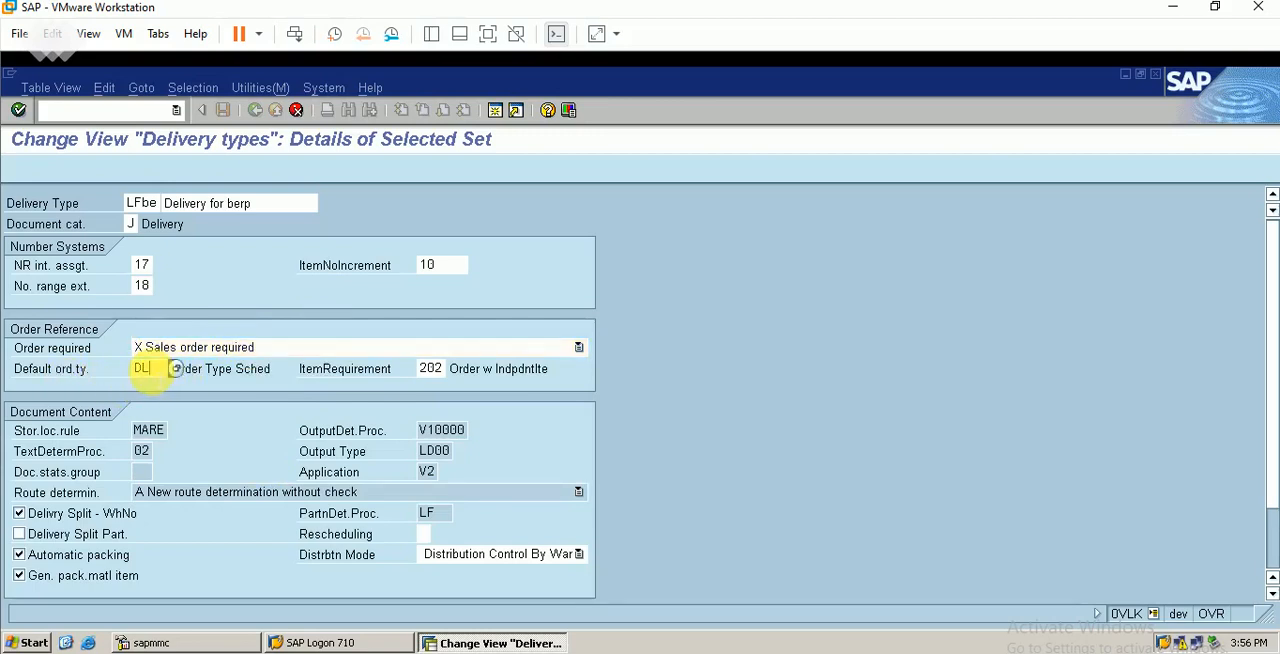
pyautogui.click(177, 371)
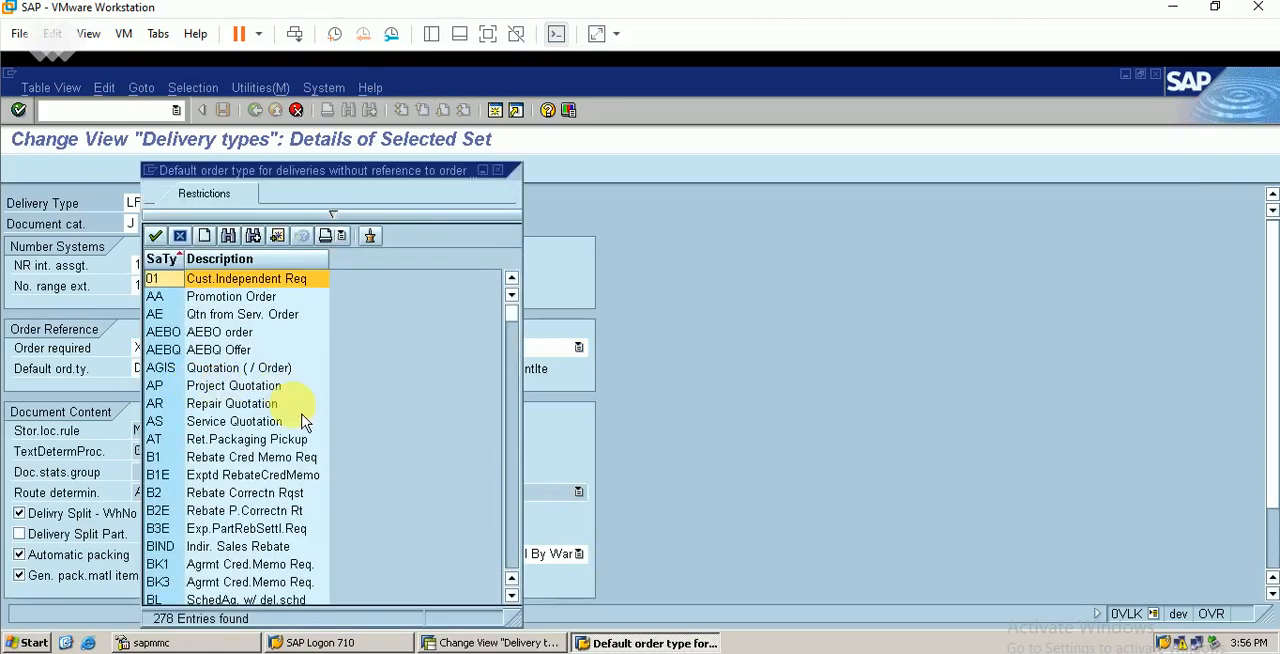
pyautogui.click(517, 560)
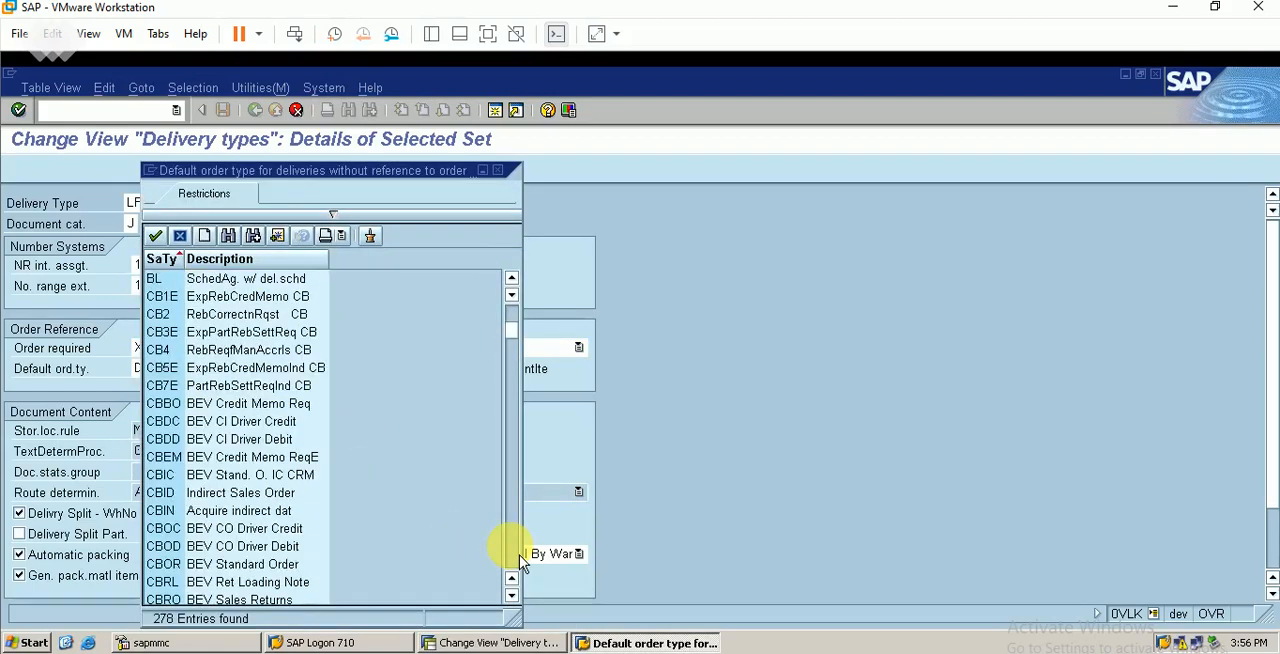
pyautogui.click(517, 560)
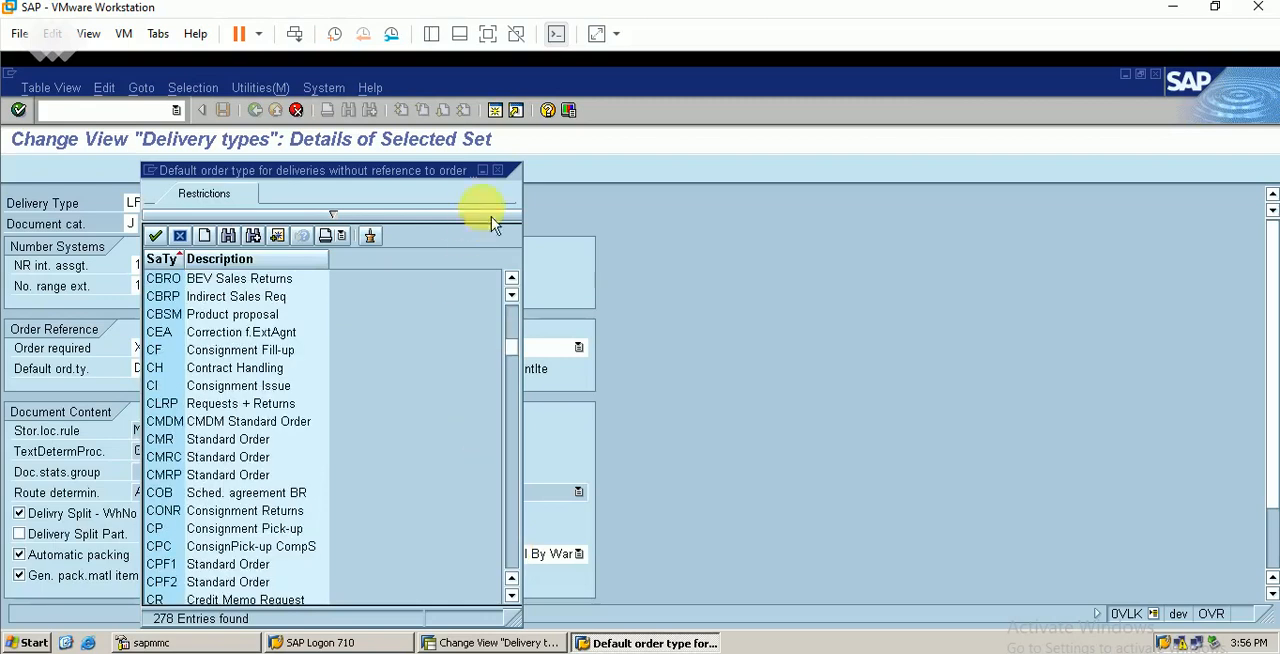
pyautogui.click(497, 171)
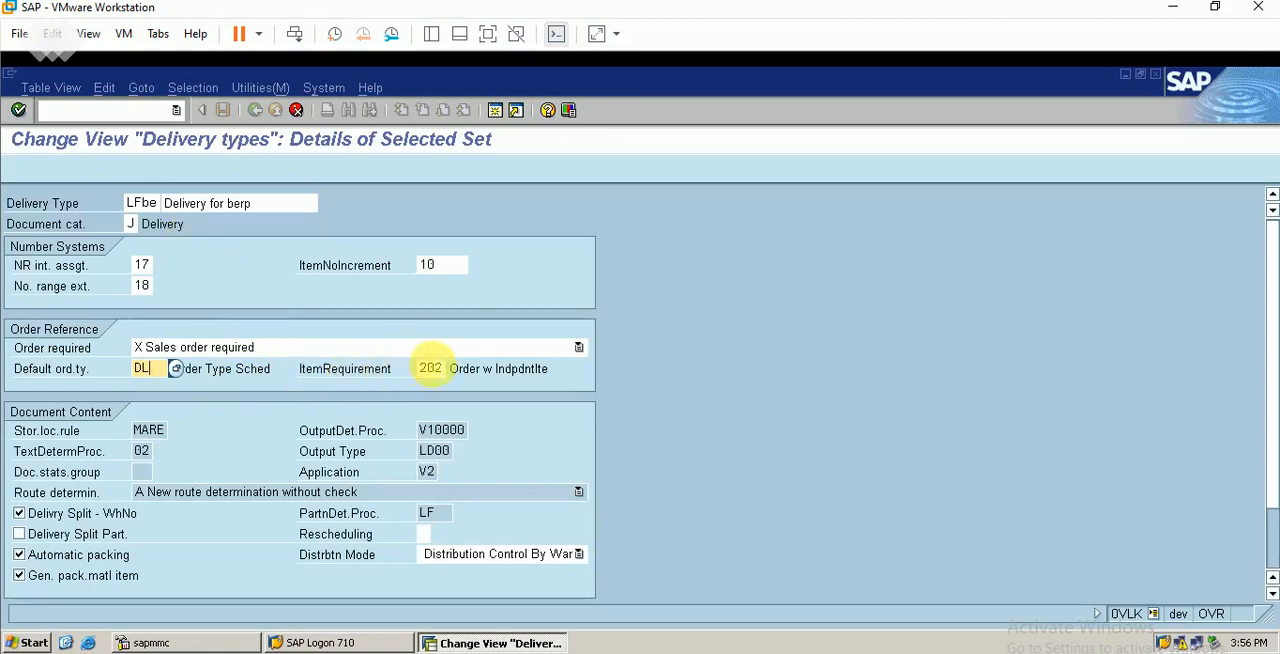
# Review the permitted item requirement routines and close the list without changing the value
pyautogui.click(430, 368)
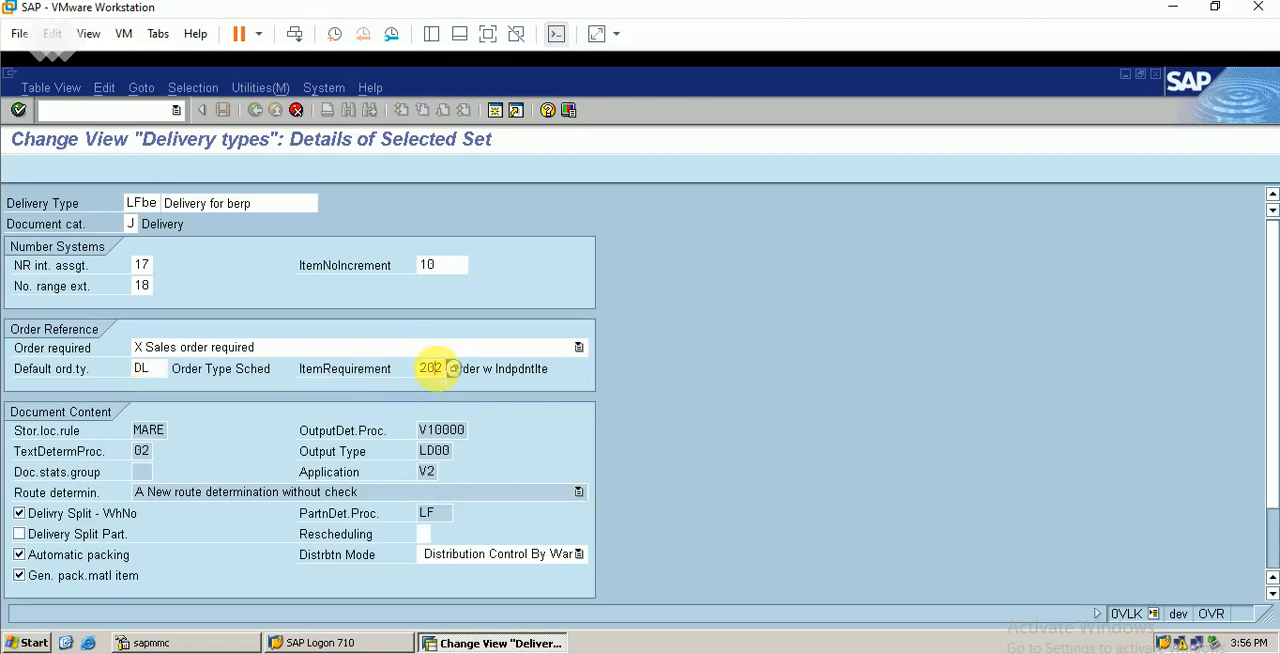
pyautogui.click(455, 370)
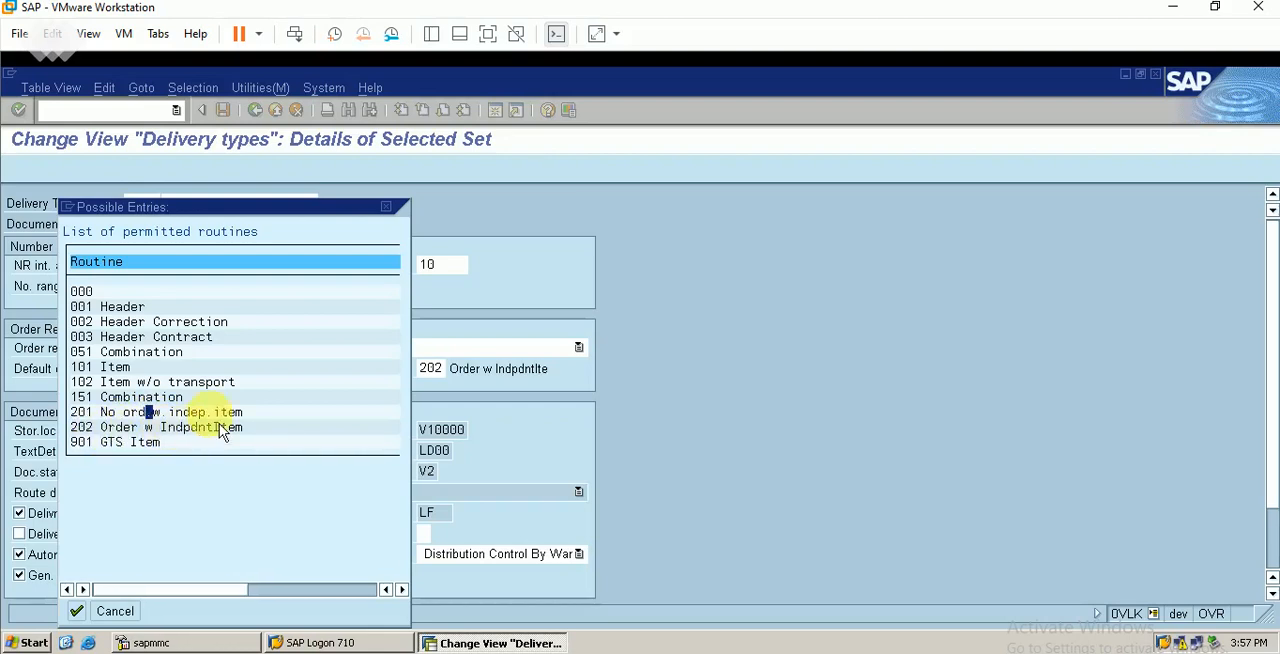
pyautogui.click(386, 207)
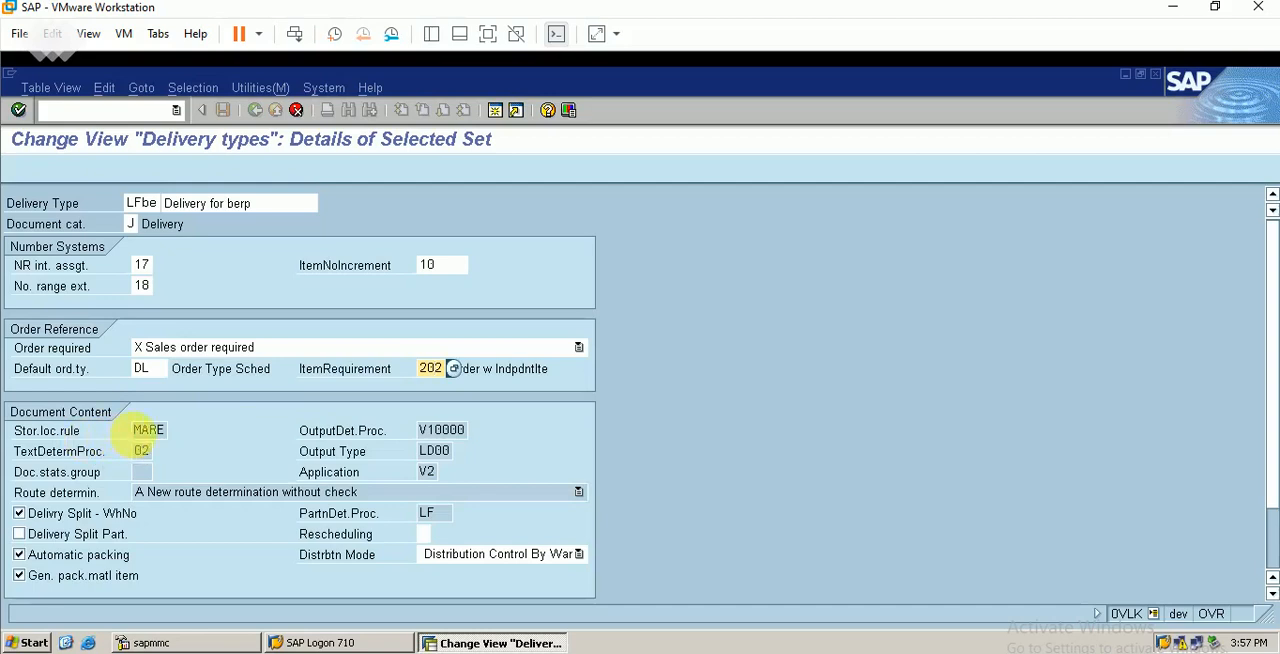
# Review the storage location determination rules, including MARE, and close the list without changing the rule
pyautogui.click(150, 430)
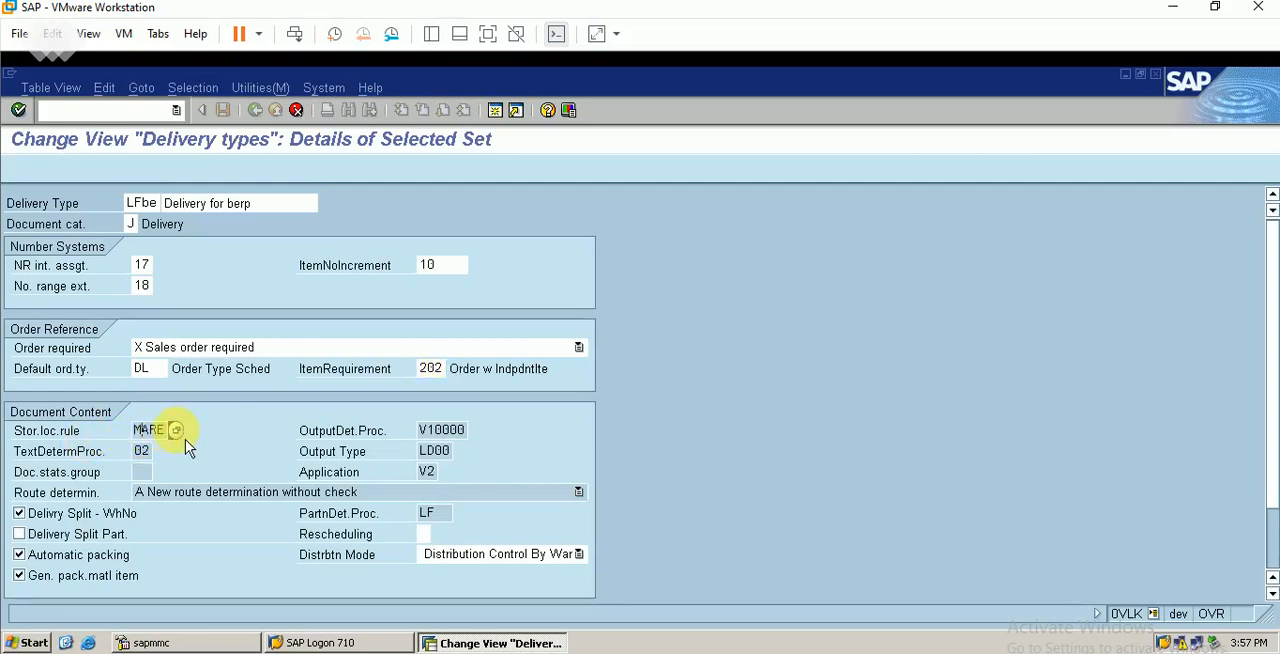
pyautogui.click(175, 430)
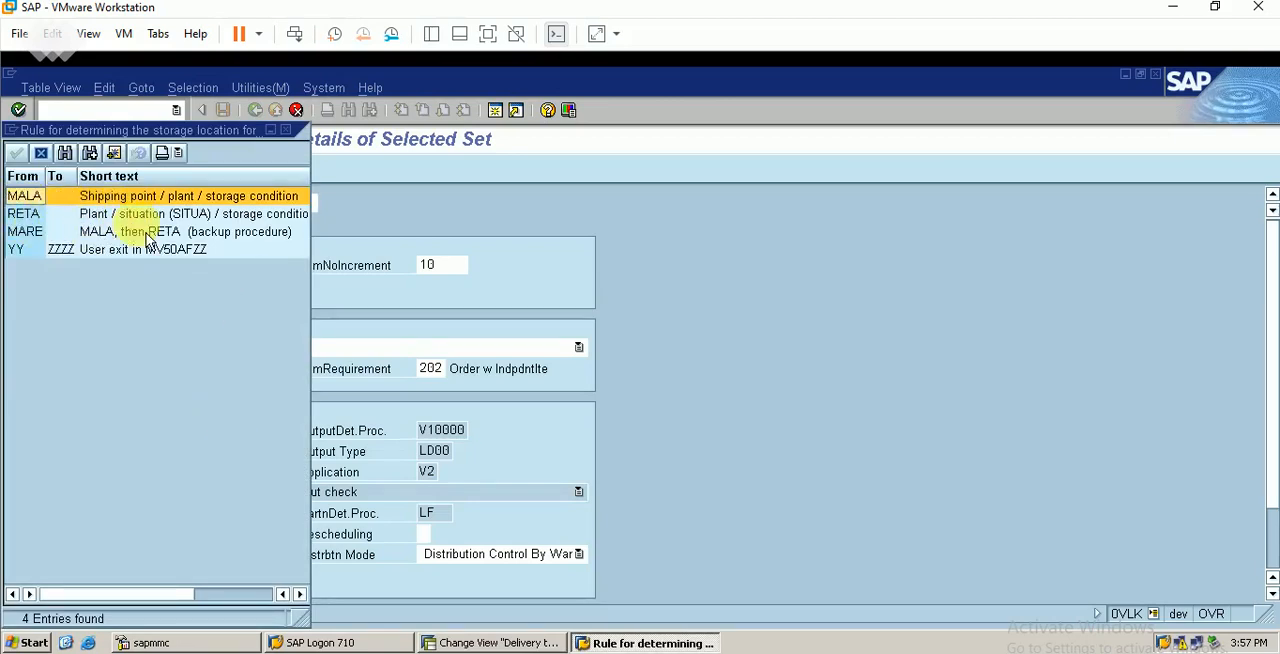
pyautogui.click(52, 234)
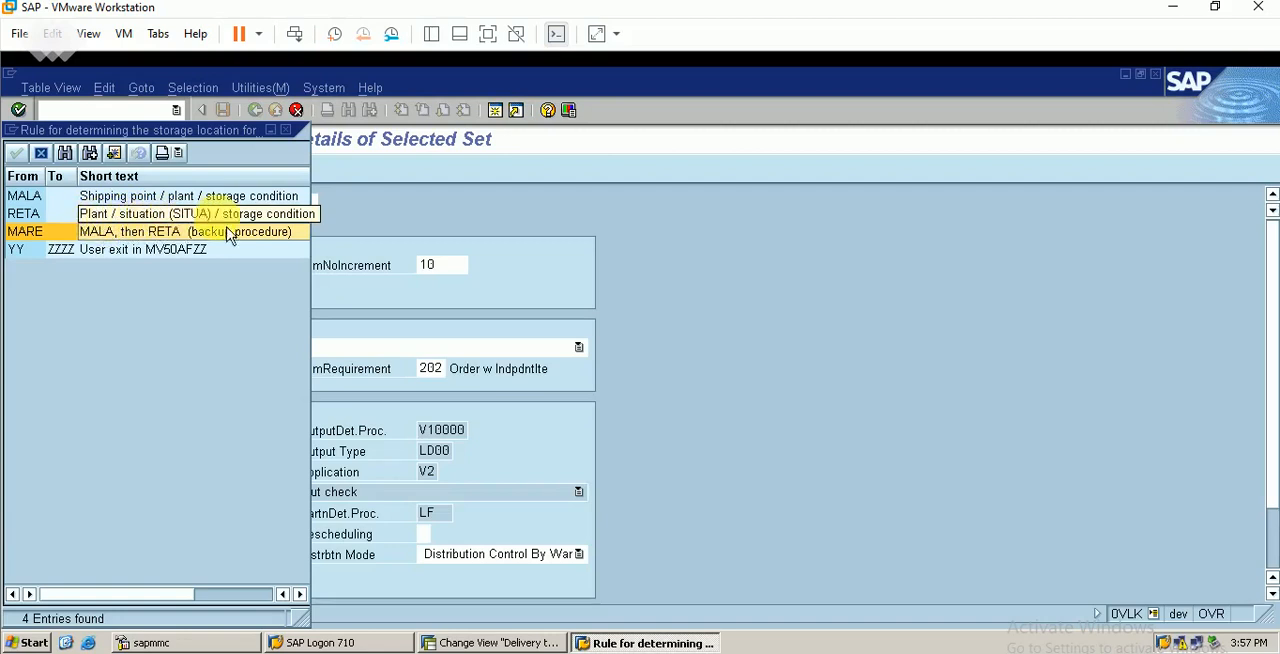
pyautogui.click(287, 132)
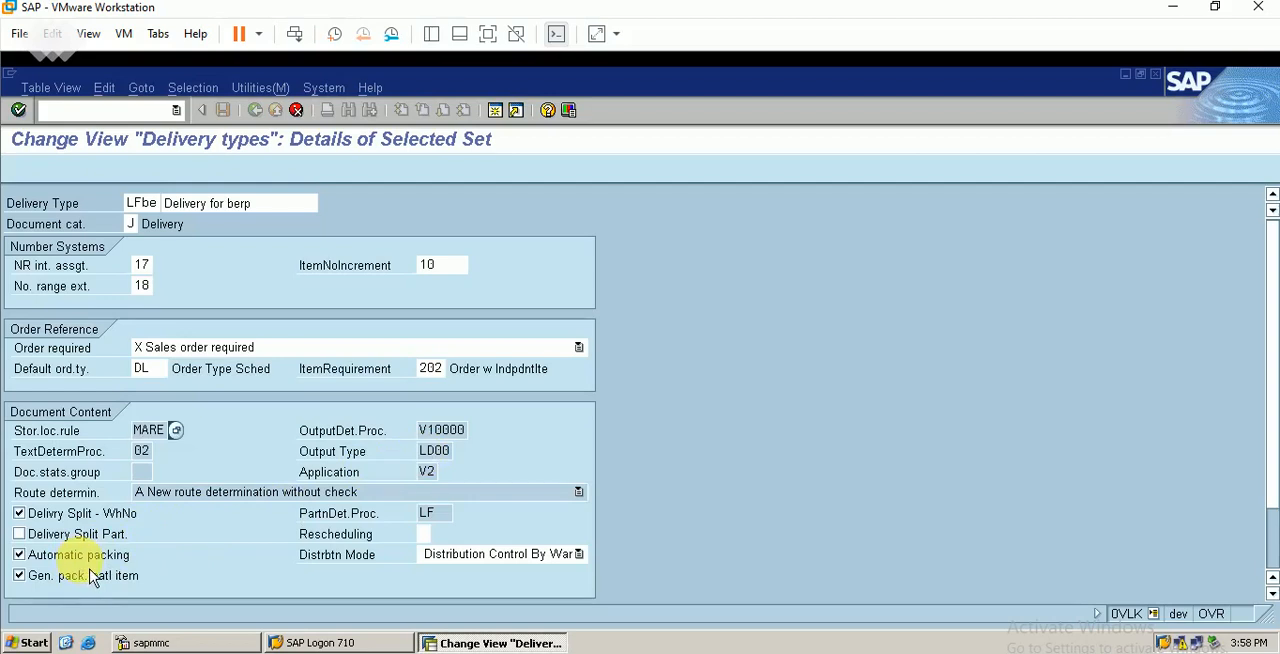
# Disable automatic packing and enable delivery split by partner for the new delivery type, checking the remaining settings
pyautogui.click(28, 560)
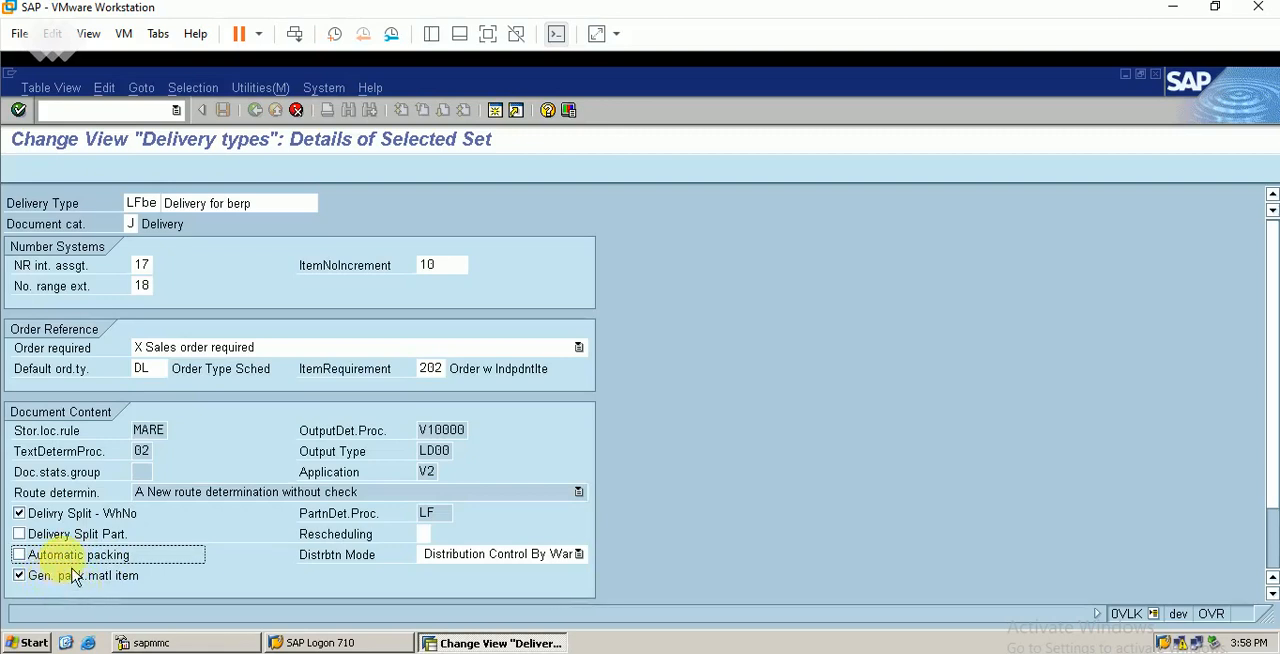
pyautogui.click(22, 541)
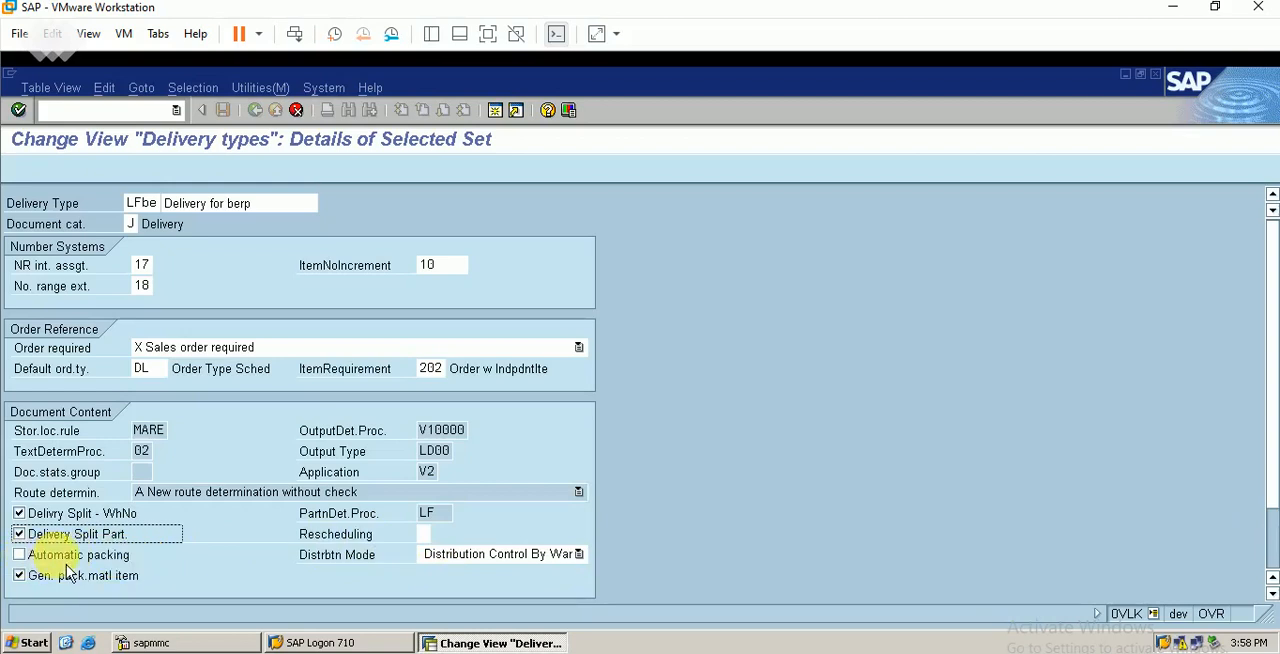
pyautogui.scroll(-2, 1270, 548)
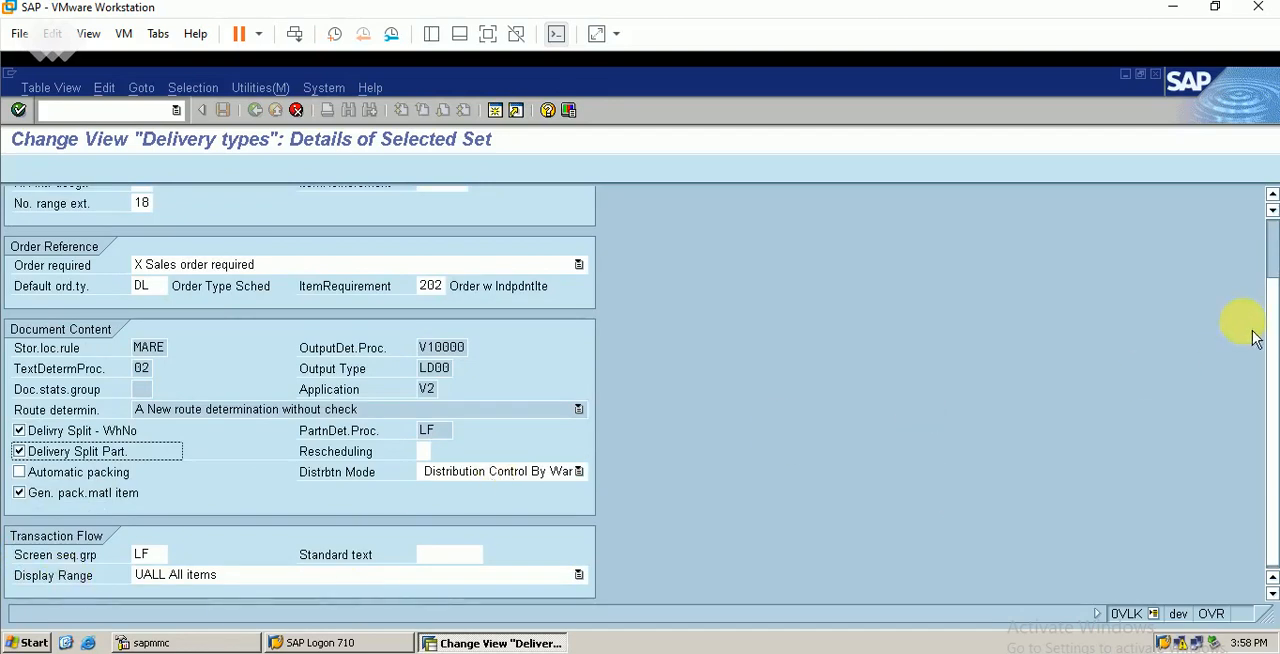
pyautogui.scroll(2, 1266, 243)
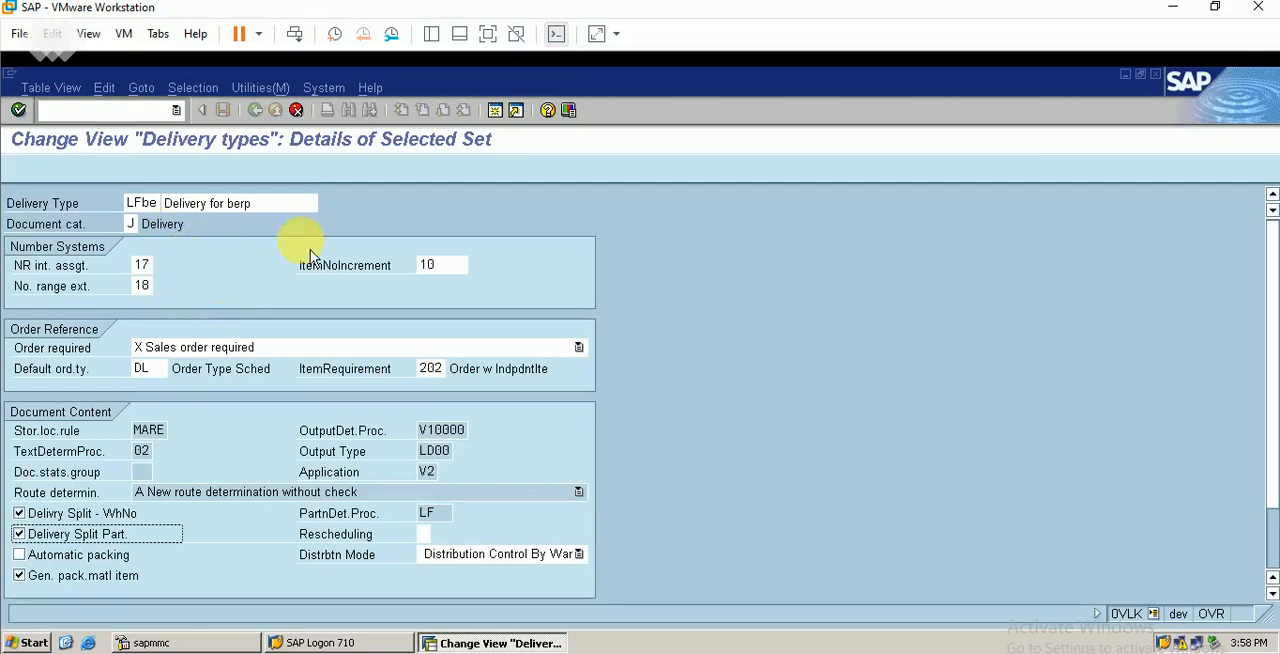
# Accept the LFBE copy as relevant for copying control and save it under customizing request DEVK900057
pyautogui.press('Return')
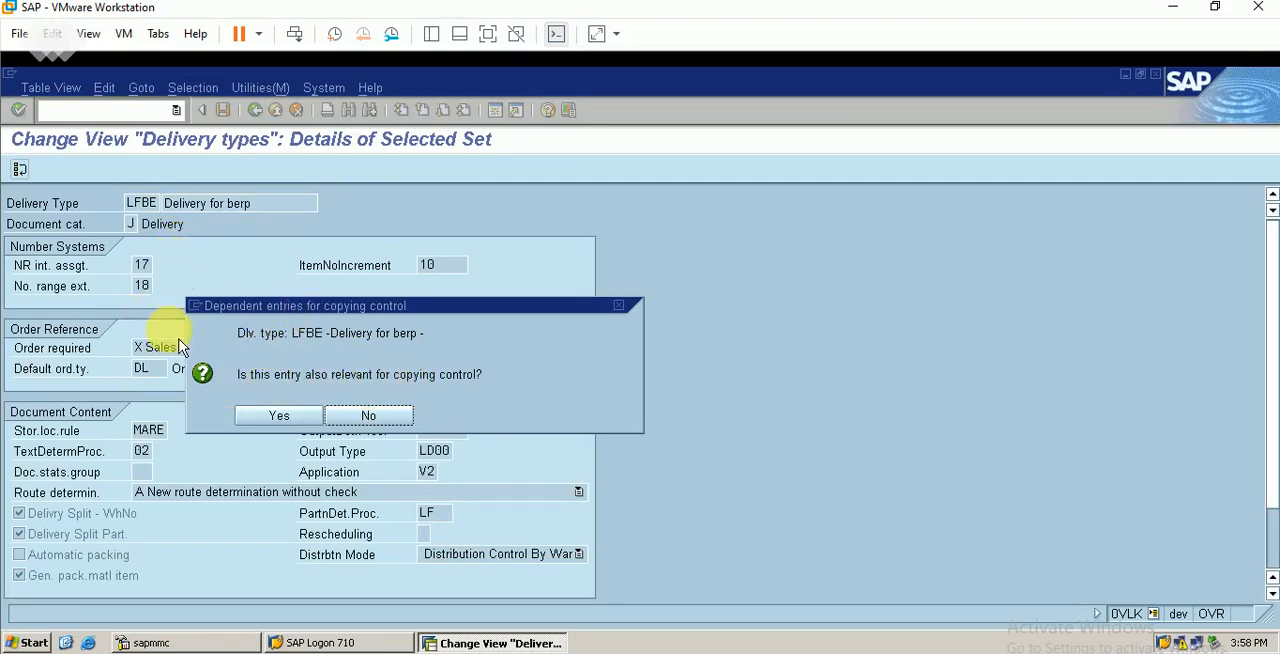
pyautogui.click(279, 415)
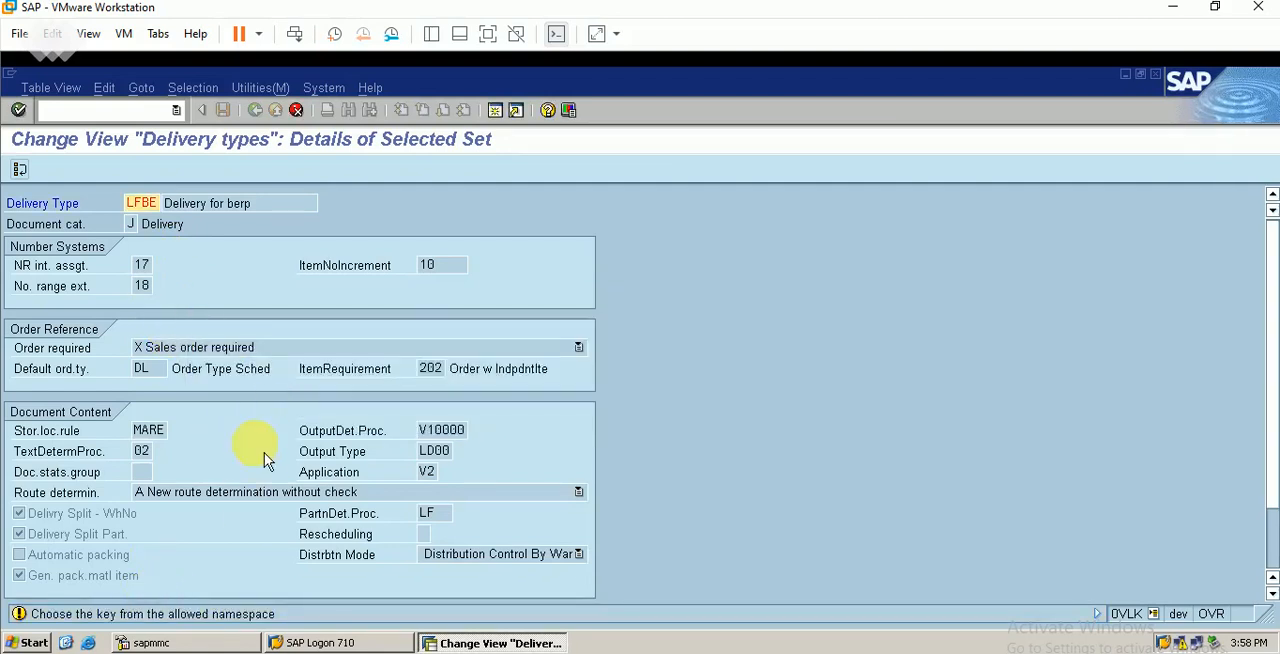
pyautogui.press('Return')
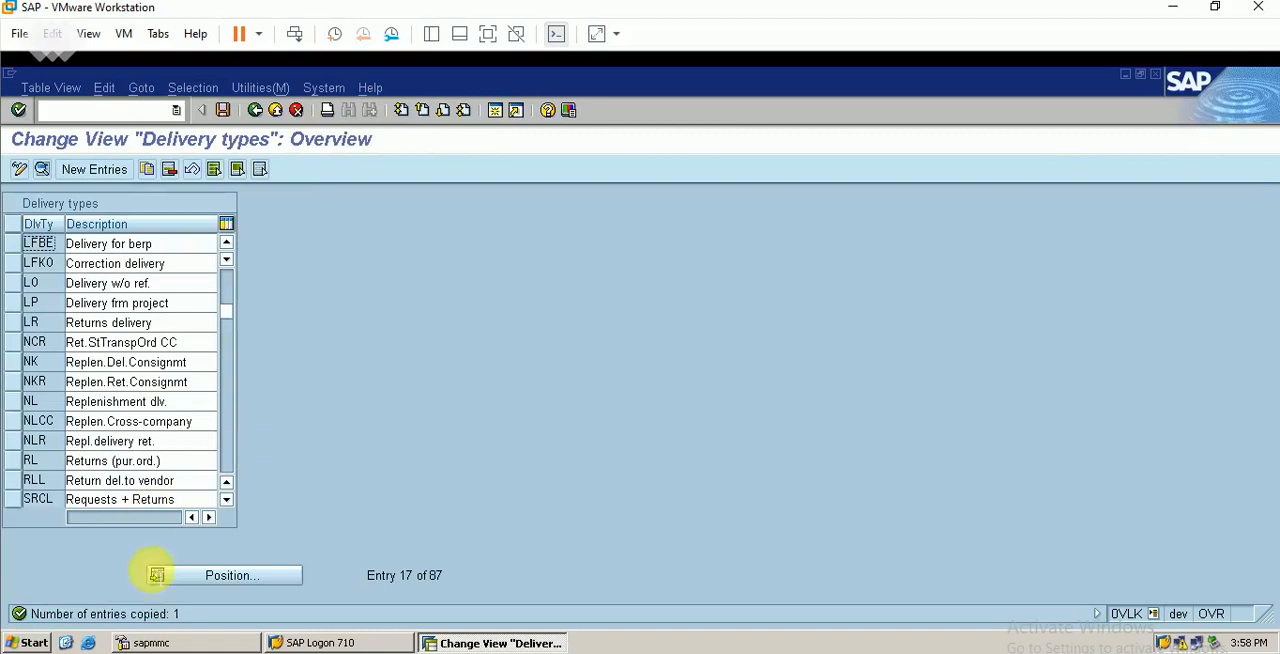
pyautogui.click(222, 109)
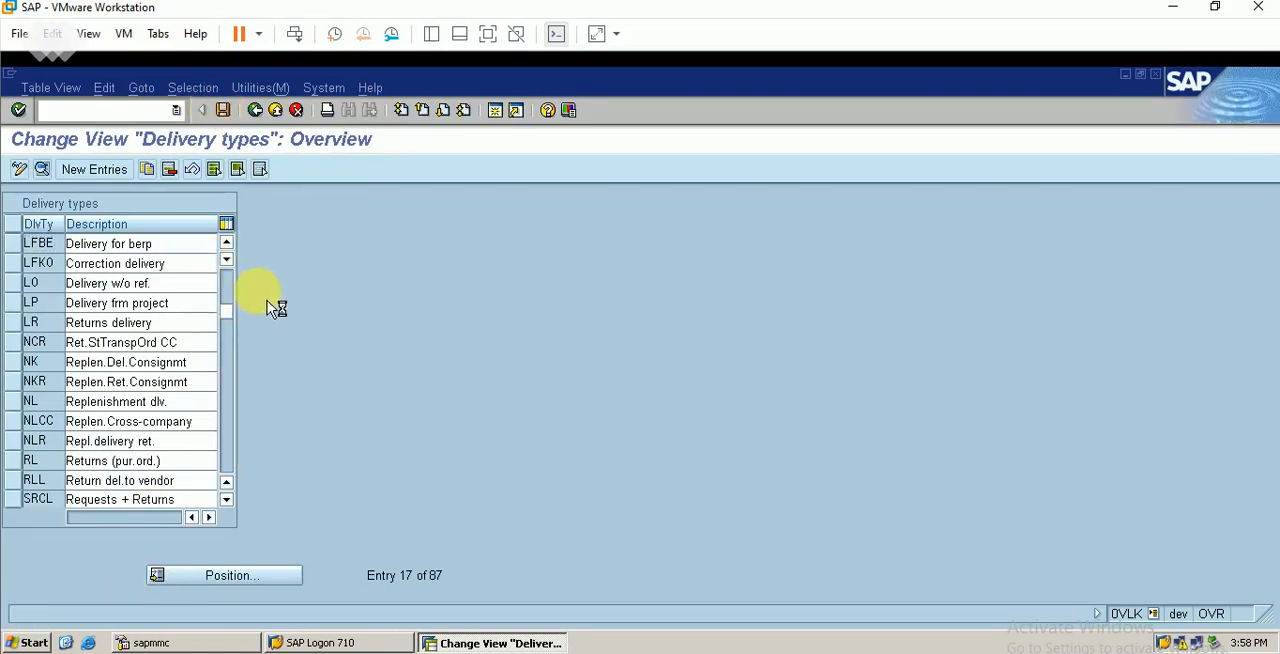
pyautogui.click(54, 362)
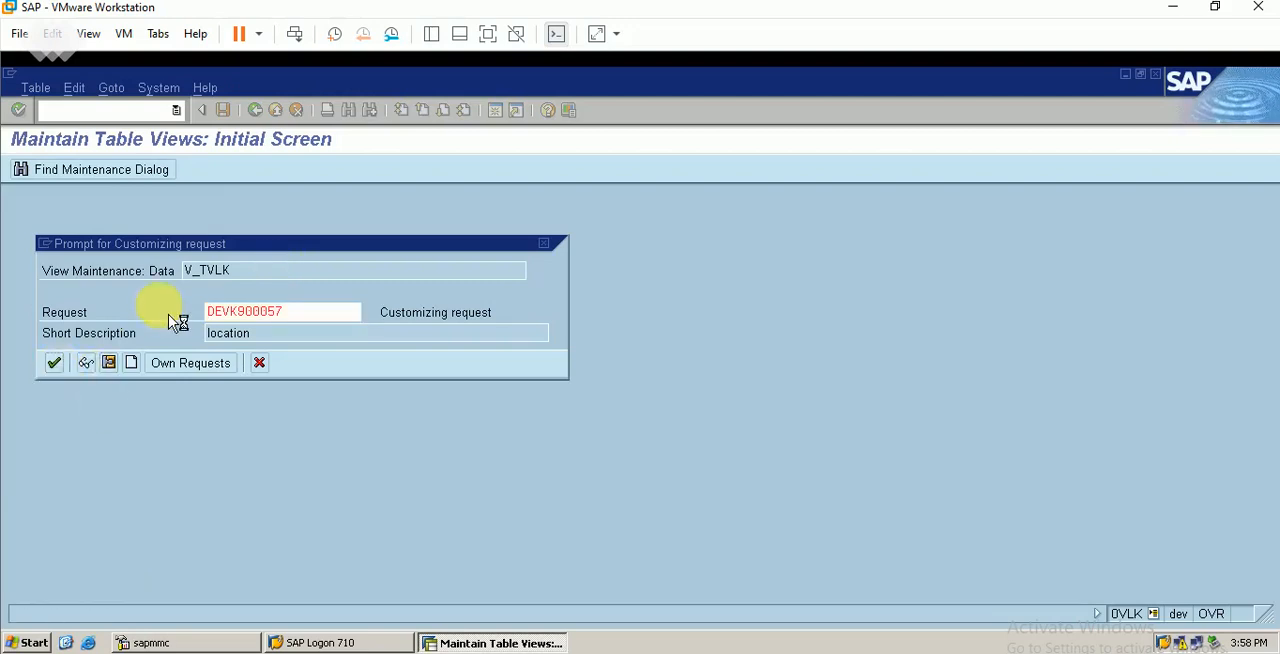
# Switch to the SAP SD workbook in Excel and enter LFBE as the delivery document type in H5, then return to SAP
pyautogui.click(482, 652)
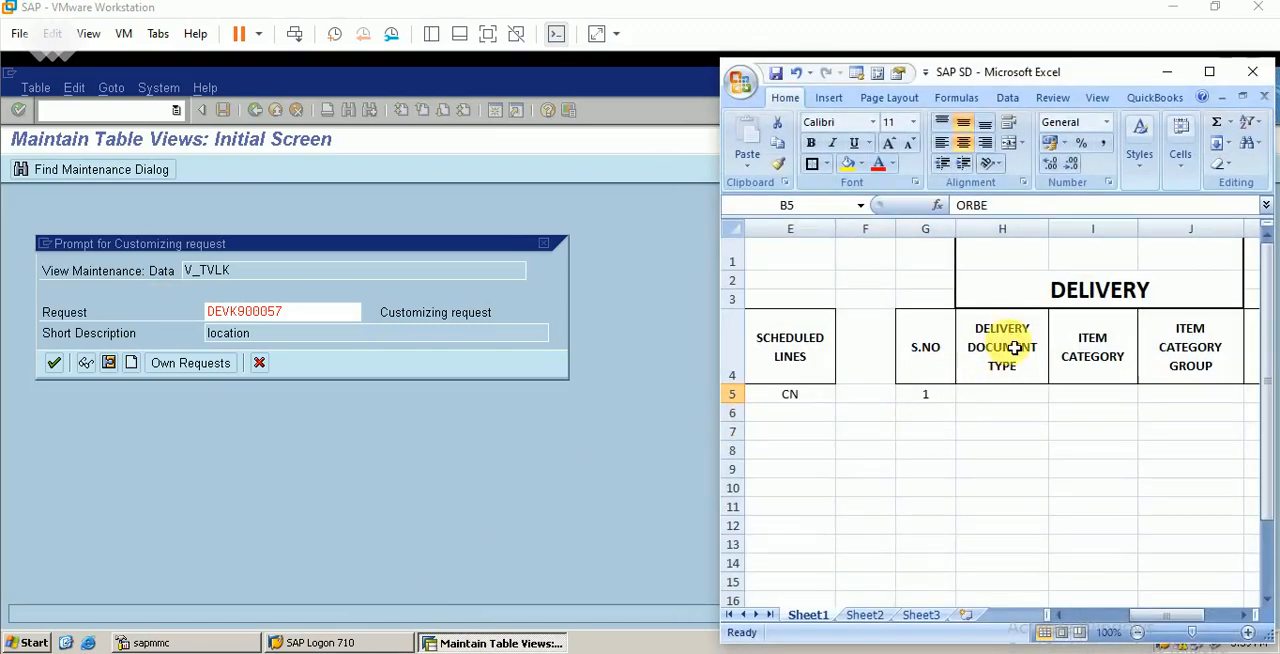
pyautogui.click(1010, 398)
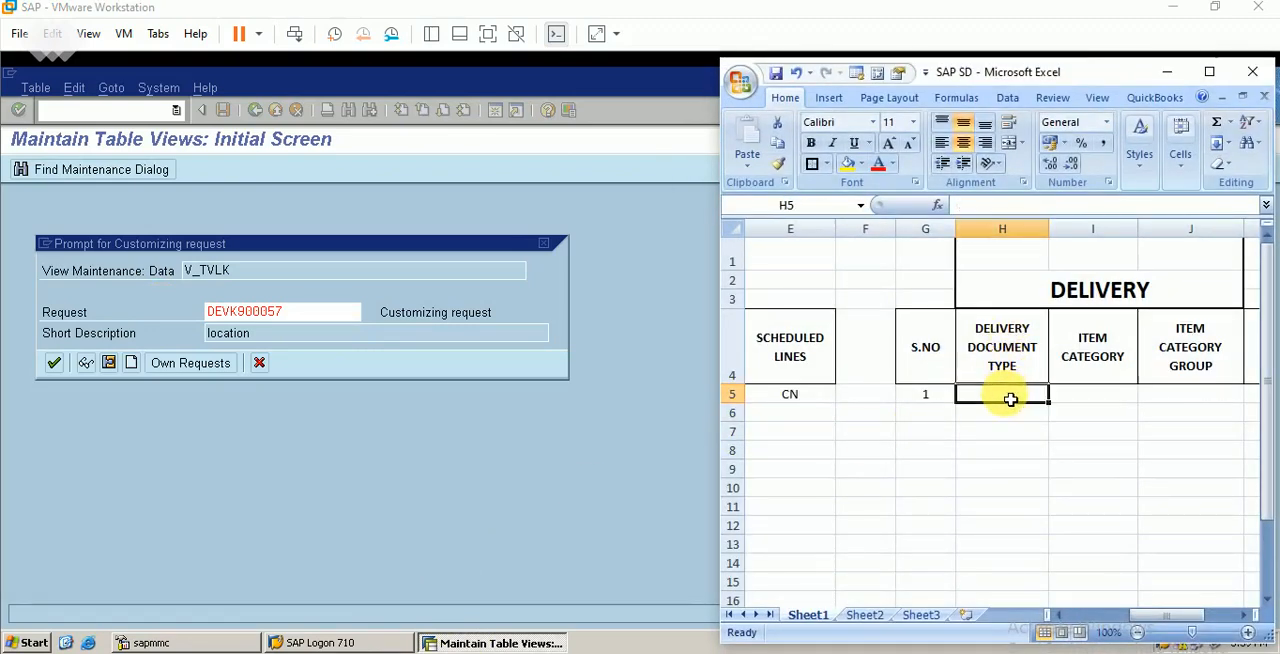
pyautogui.write('LFBE')
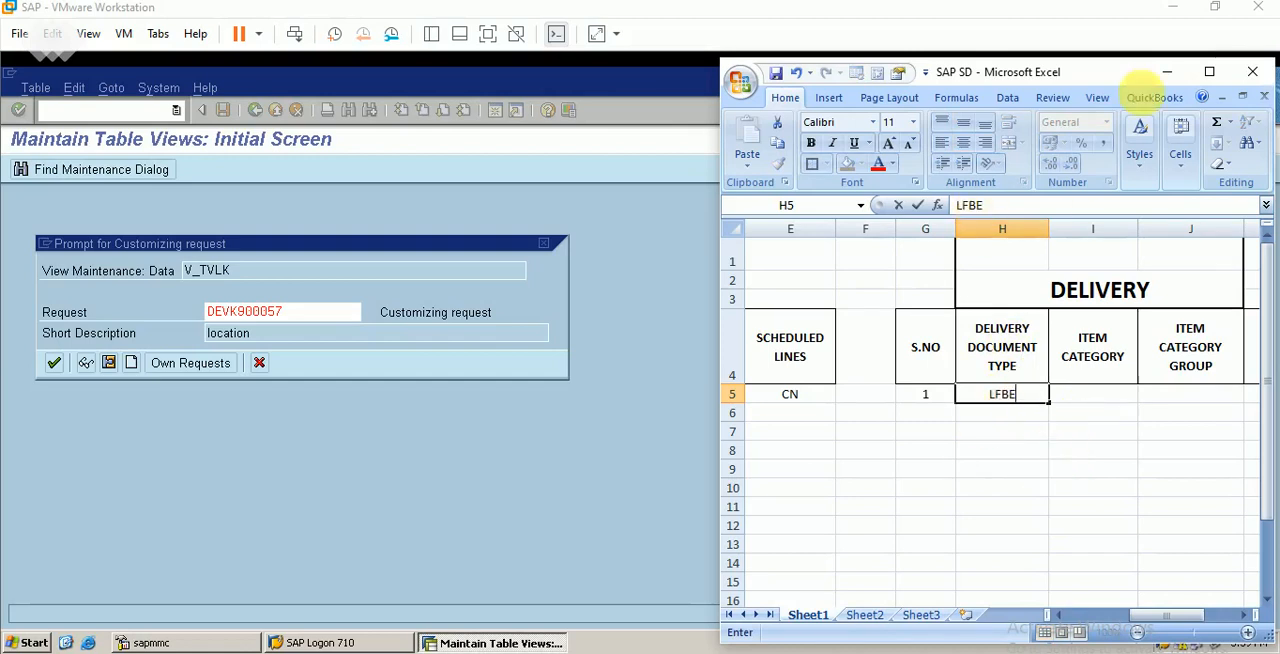
pyautogui.click(1166, 71)
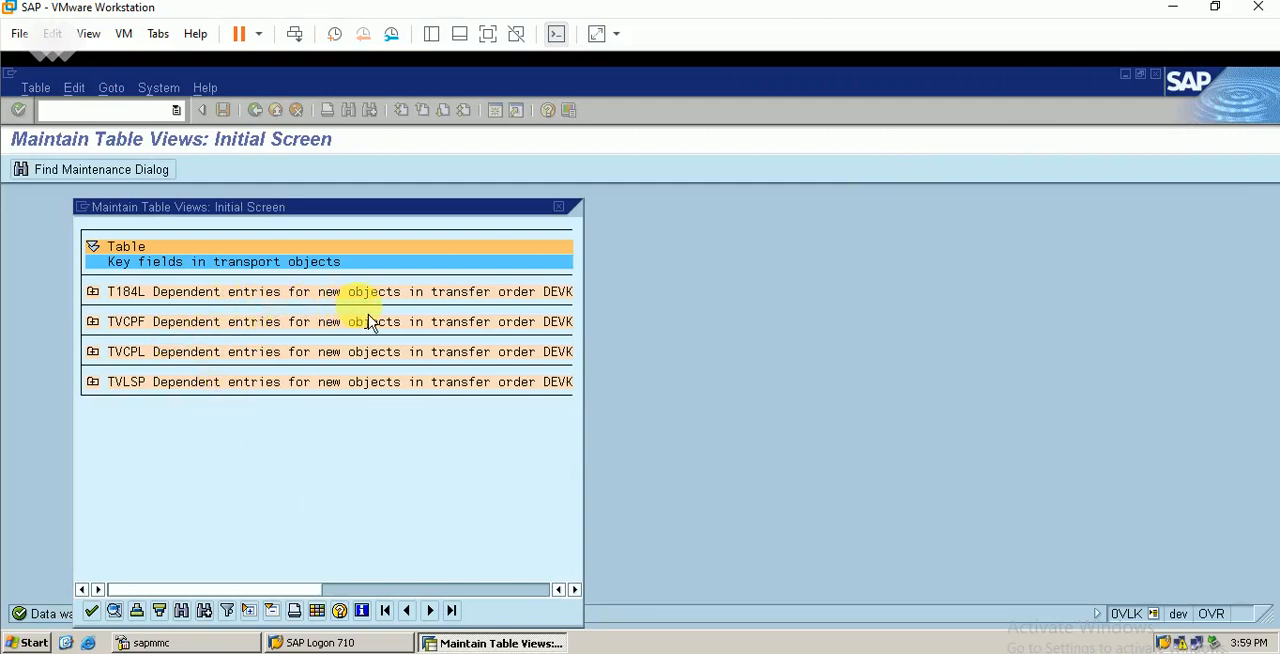
# Acknowledge the dependent transport entries, and save the delivery types before returning to the customizing guide
pyautogui.click(93, 611)
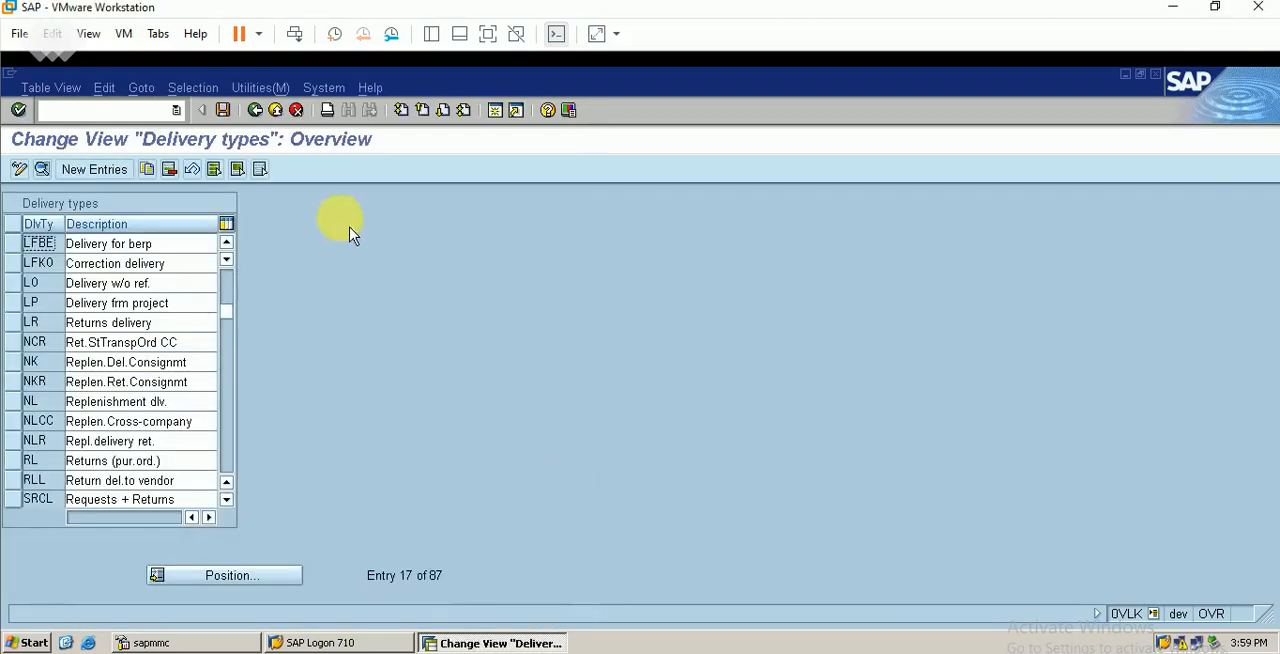
pyautogui.click(223, 110)
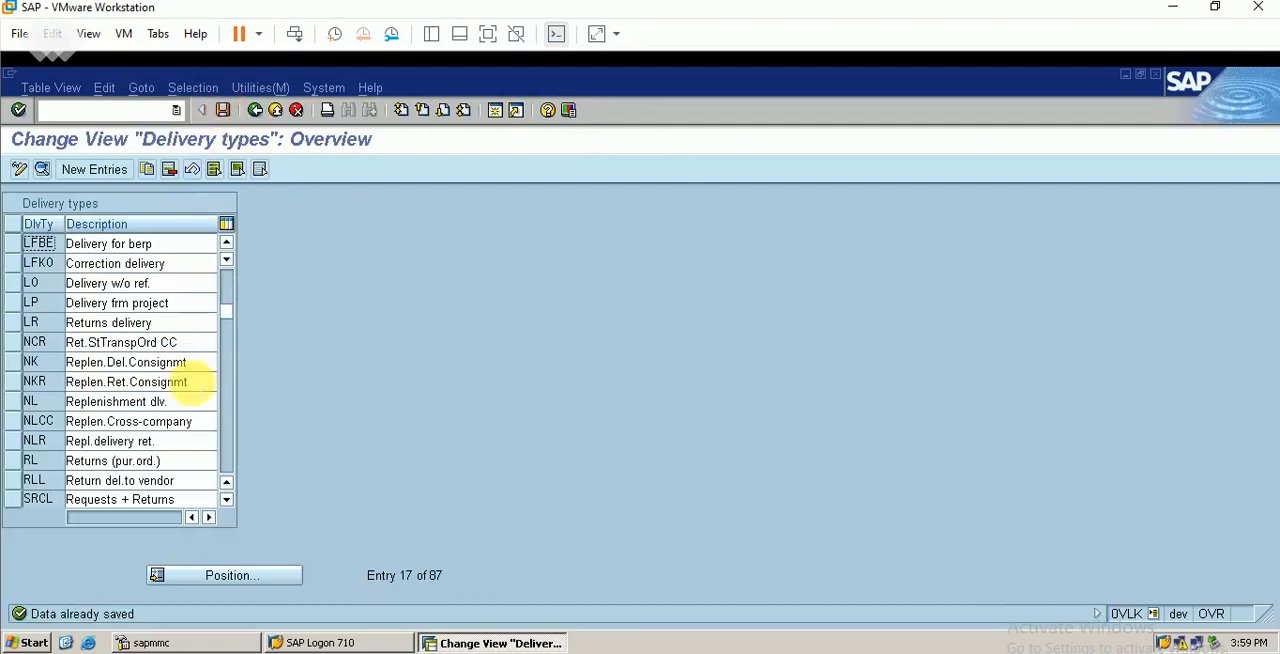
pyautogui.click(255, 110)
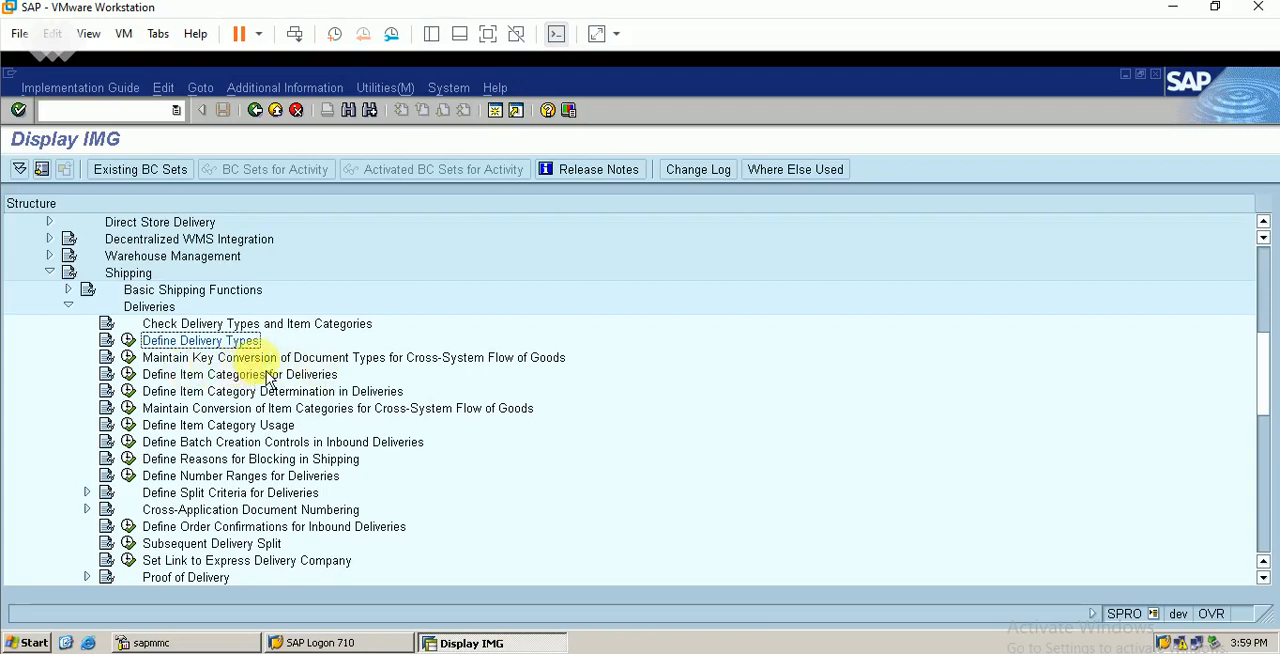
# Open Define Item Categories for Deliveries and check the sales order item category in the Excel workbook
pyautogui.click(180, 375)
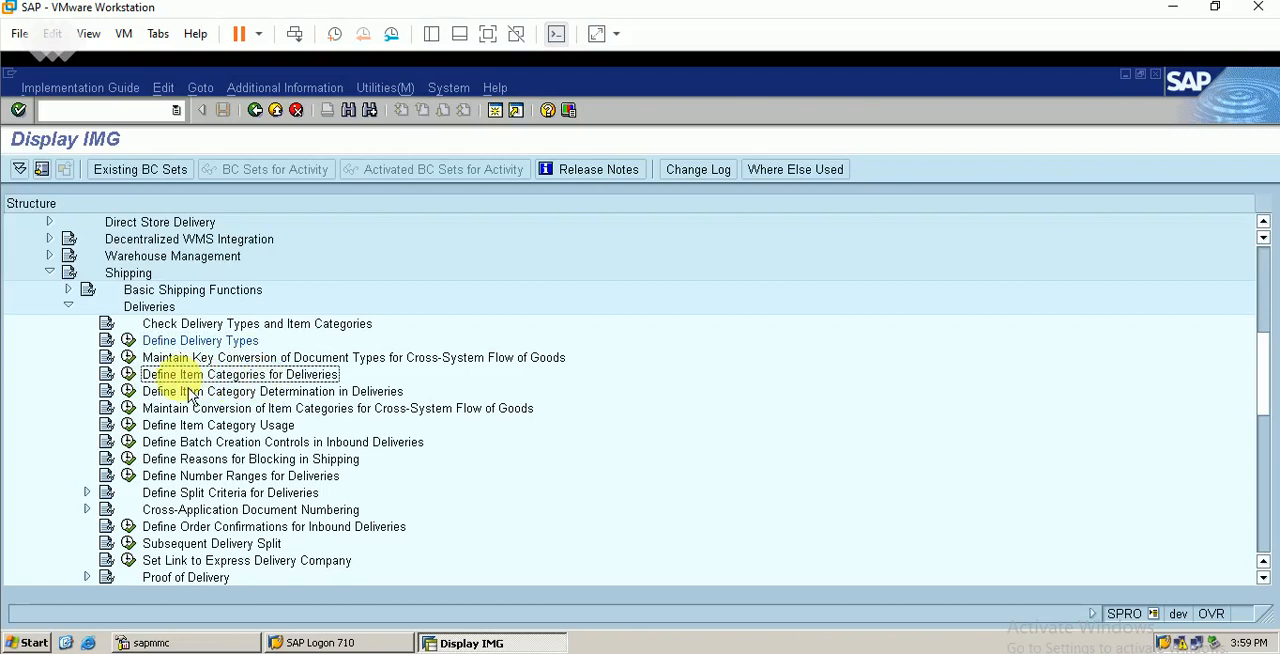
pyautogui.click(128, 375)
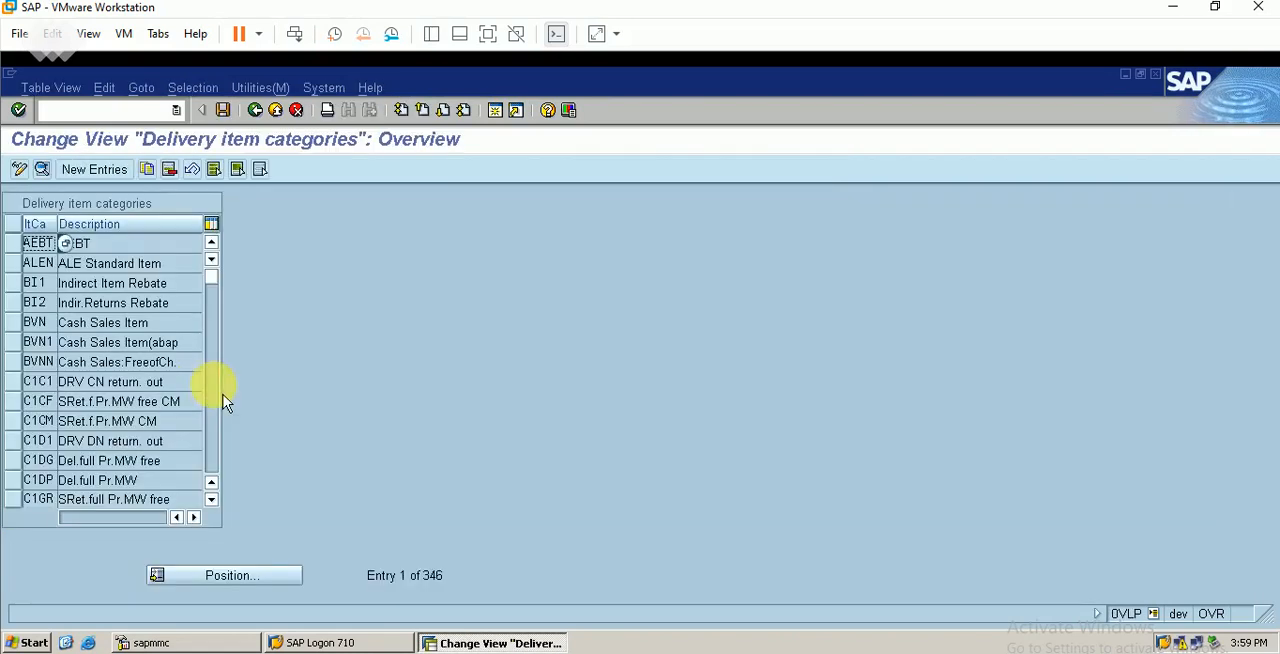
pyautogui.hotkey('alt', 'Tab')
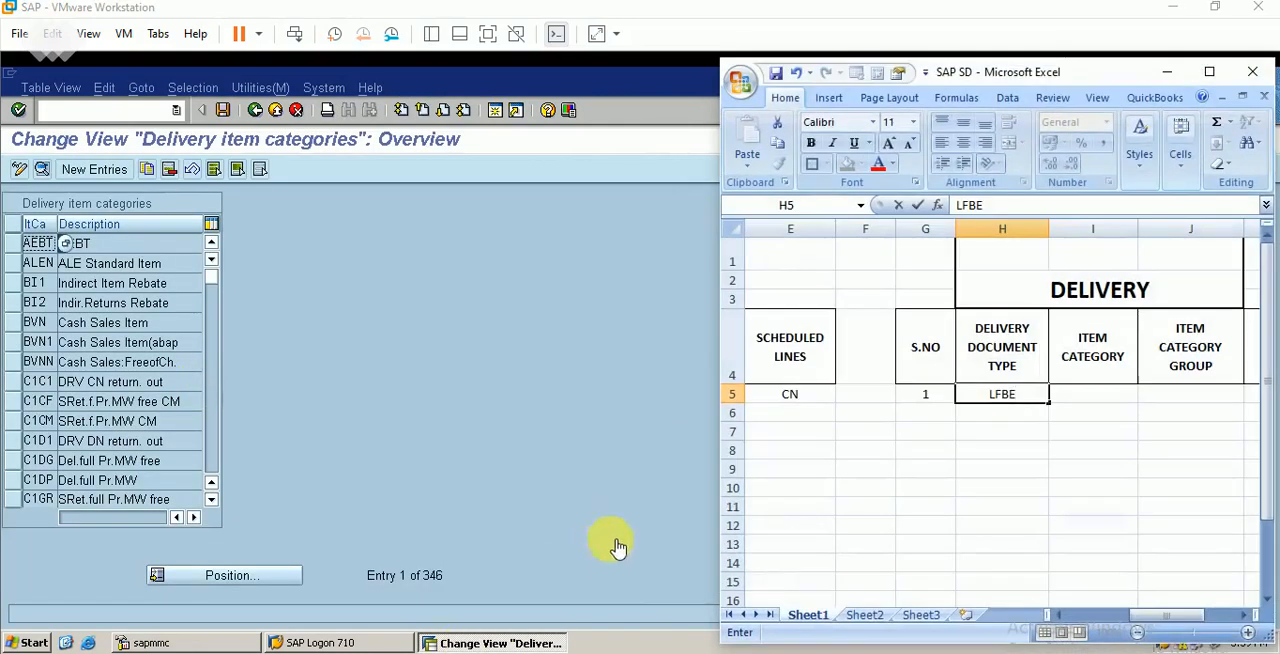
pyautogui.click(1063, 616)
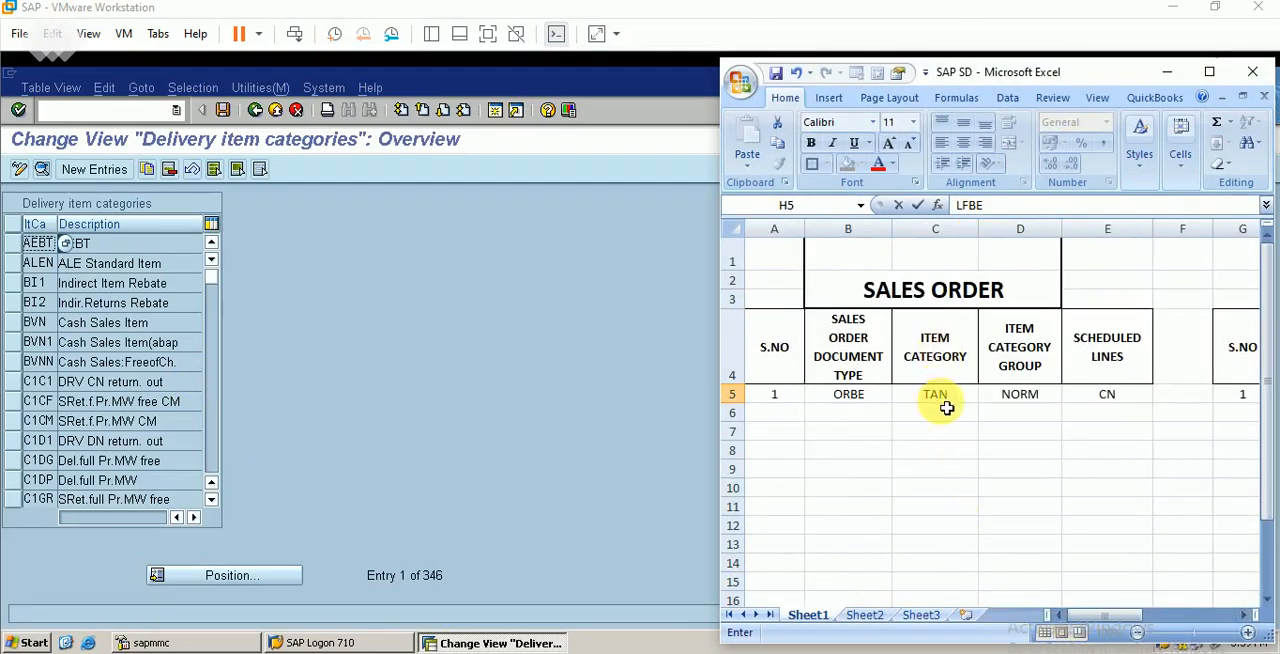
pyautogui.click(643, 371)
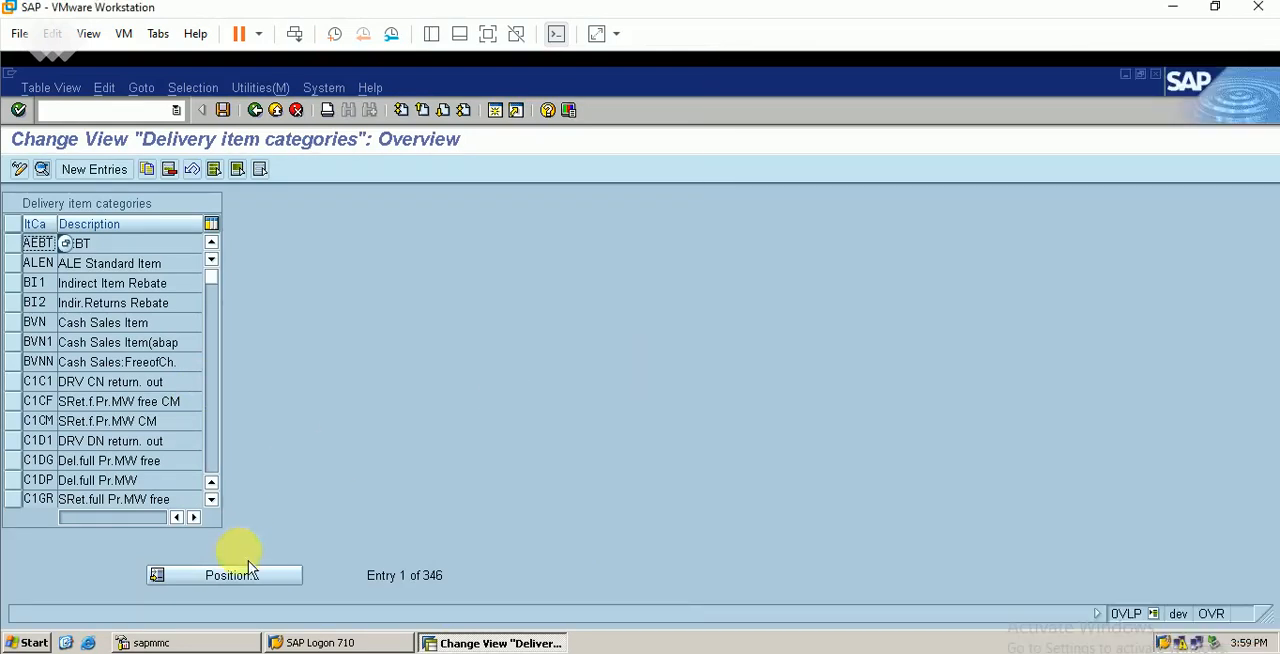
# Locate delivery item category TAN and review its detailed settings through to the transaction flow section
pyautogui.click(216, 583)
pyautogui.write('t')
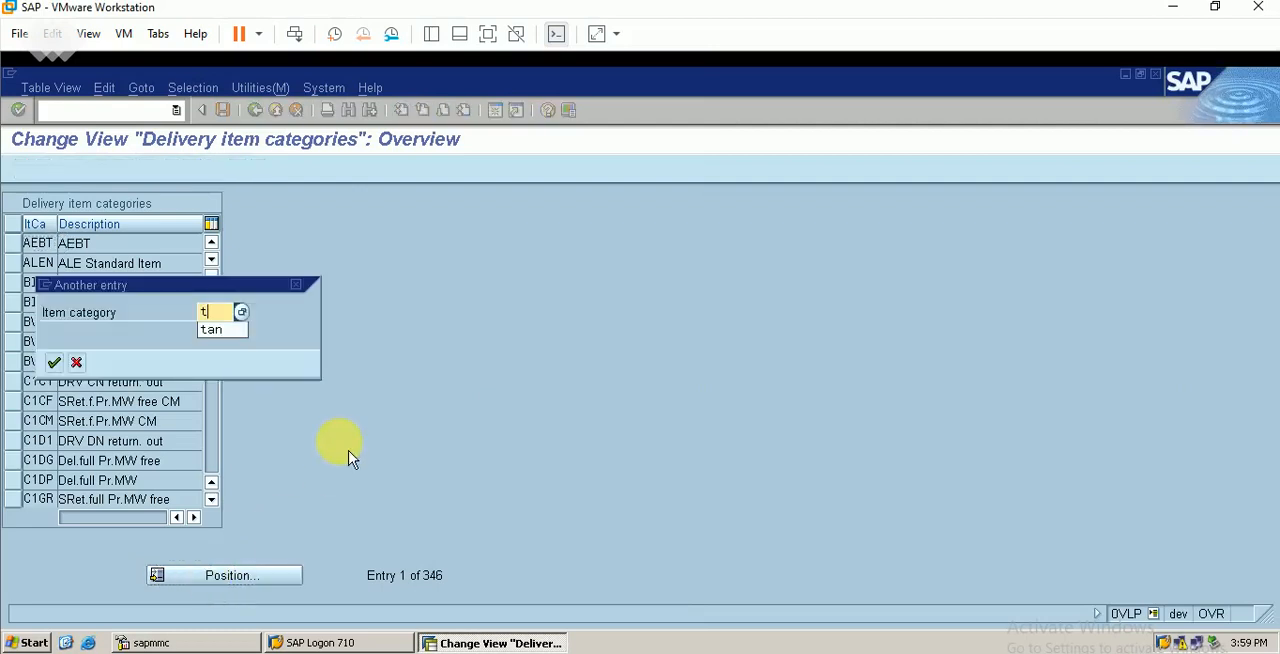
pyautogui.write('an')
pyautogui.press('Return')
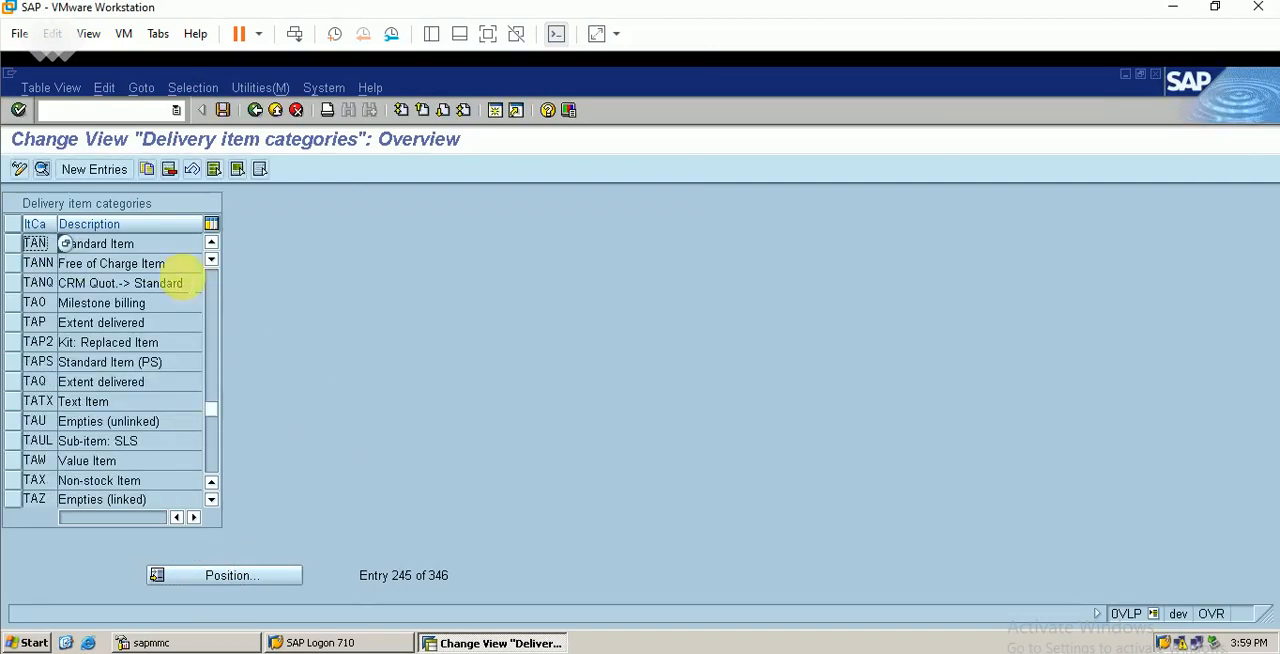
pyautogui.click(14, 245)
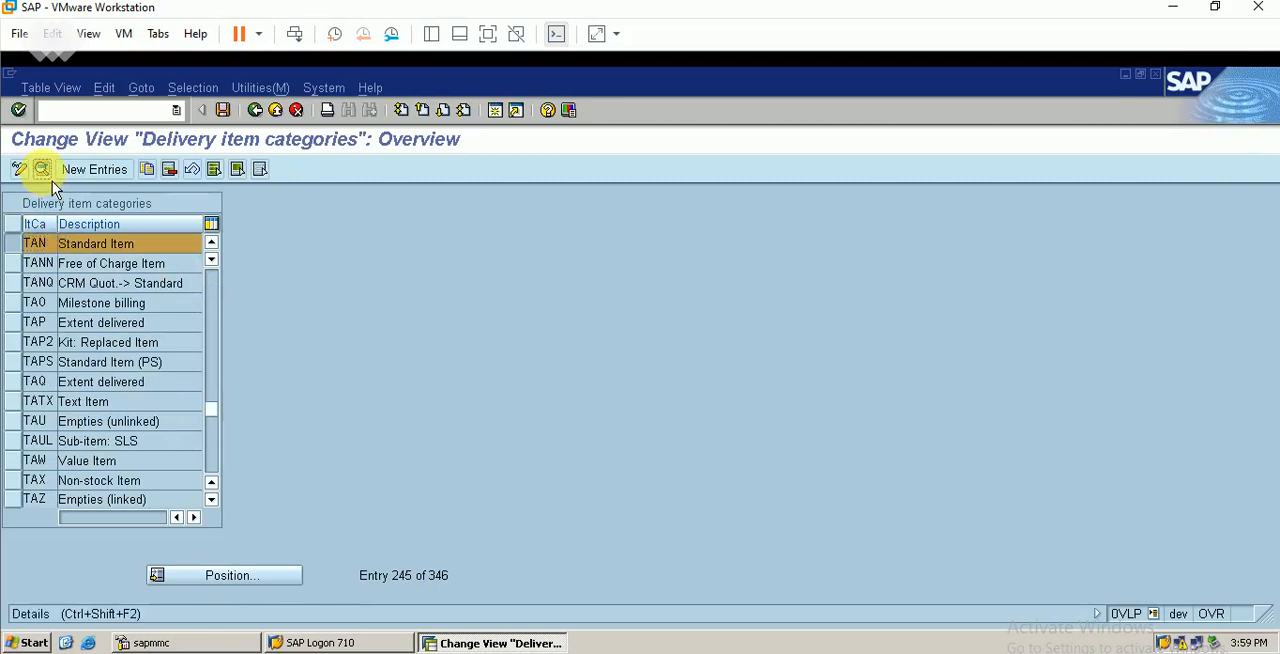
pyautogui.click(42, 169)
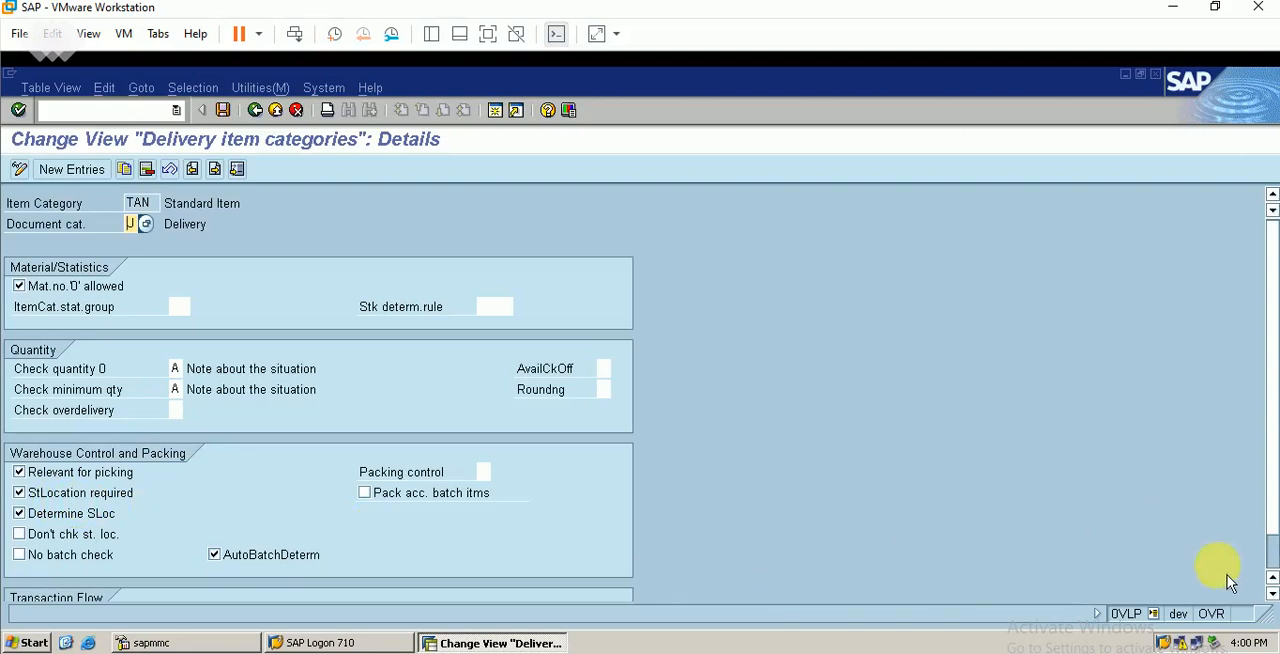
pyautogui.click(1272, 577)
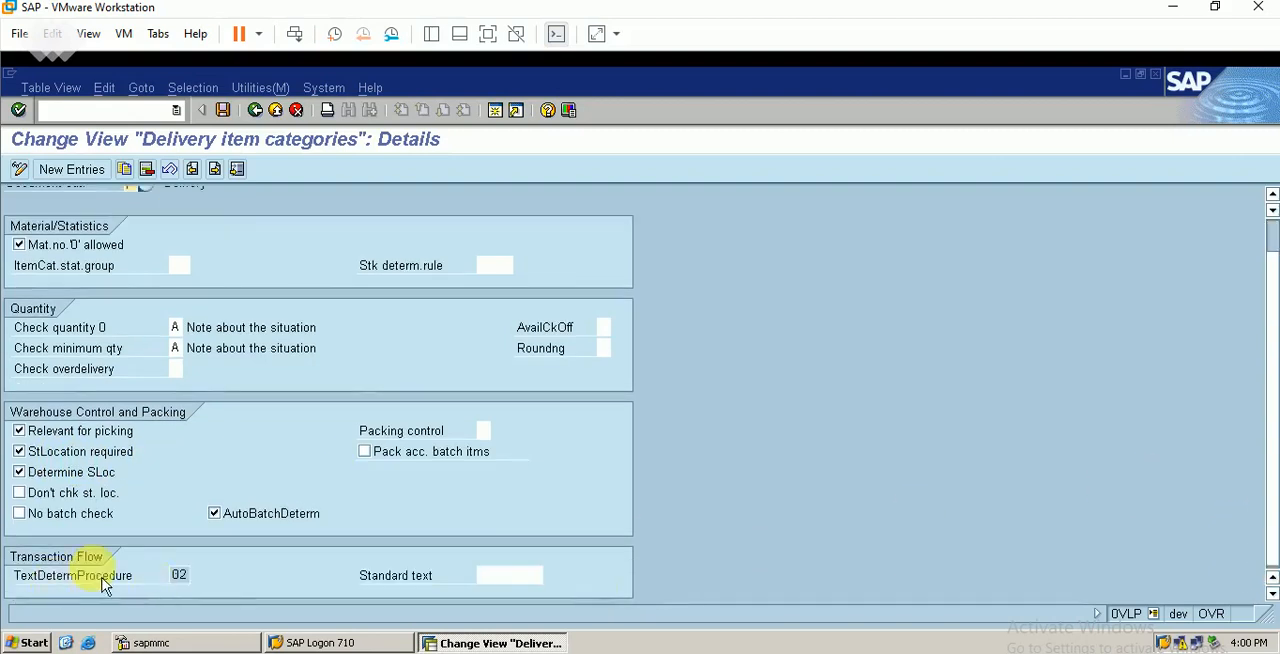
pyautogui.click(1272, 243)
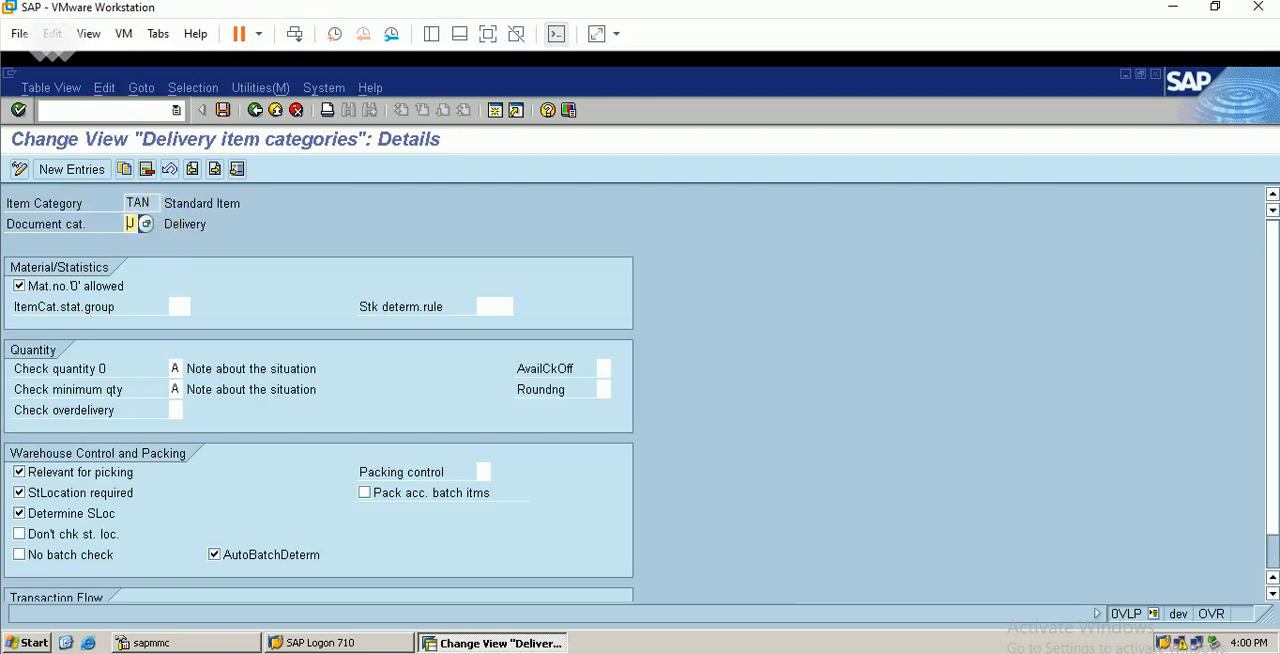
# Compare TAN with the sales order item category in the Excel workbook, and return to the customizing guide in SAP
pyautogui.hotkey('alt', 'Tab')
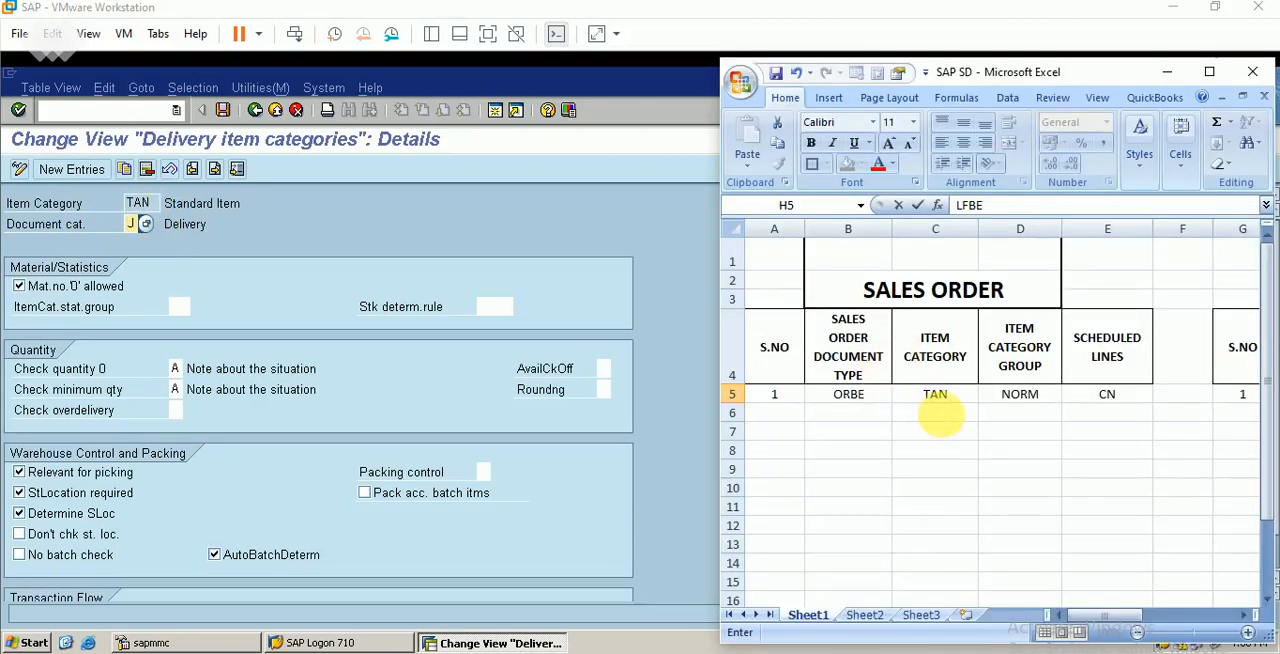
pyautogui.click(1166, 73)
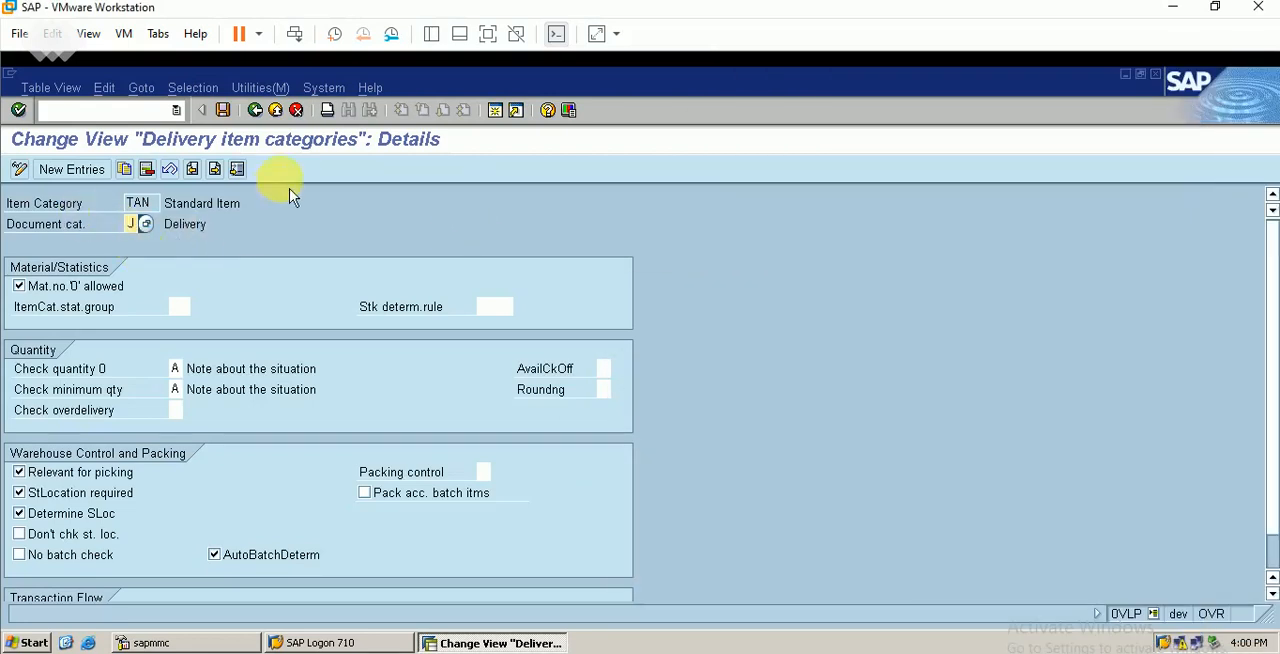
pyautogui.click(255, 110)
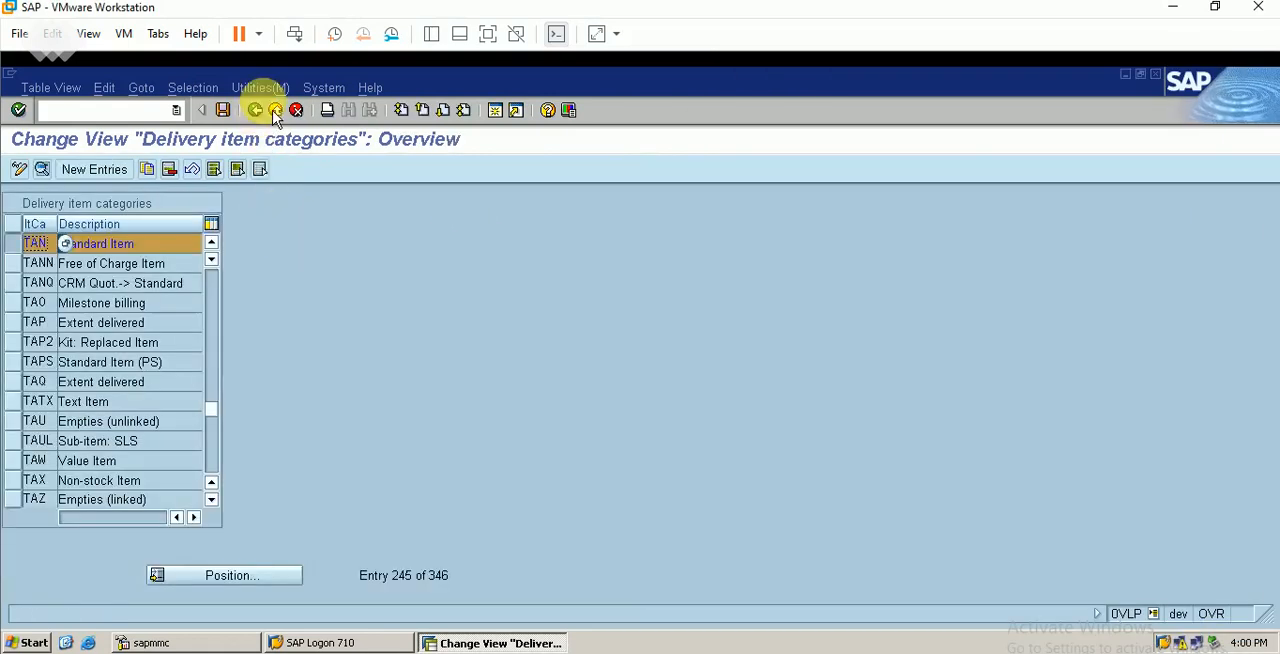
pyautogui.click(275, 112)
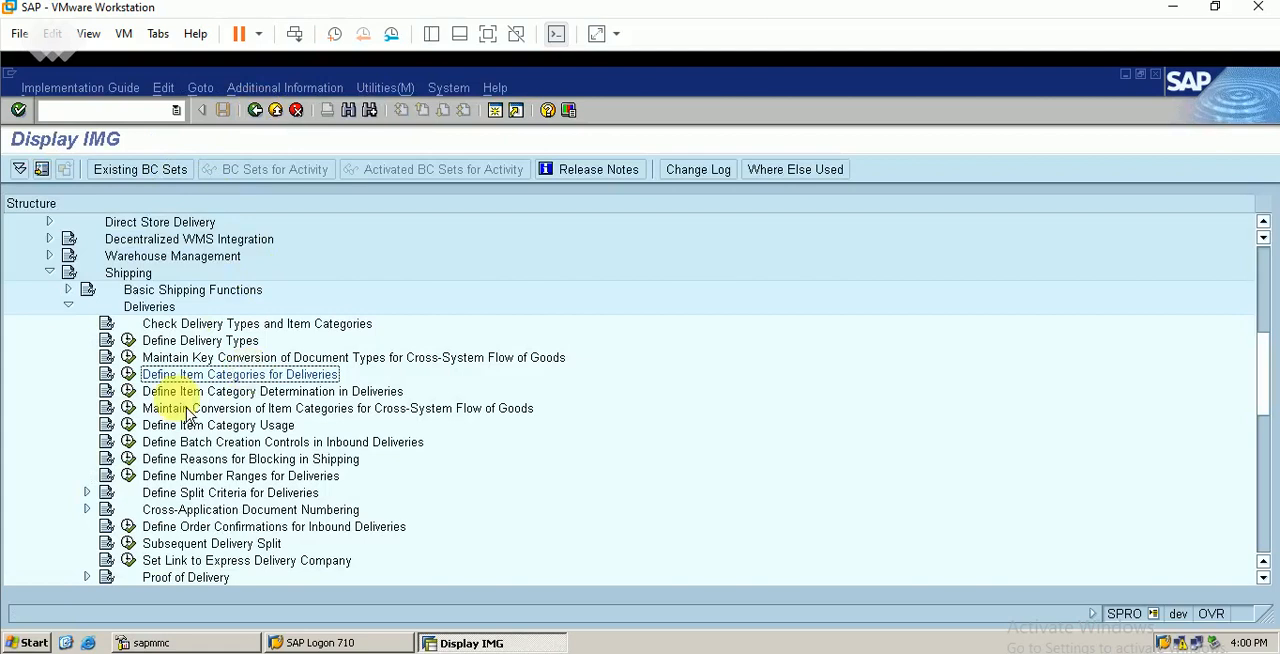
# Open Define Item Category Determination in Deliveries and start a new entry with delivery type LFBE
pyautogui.click(238, 394)
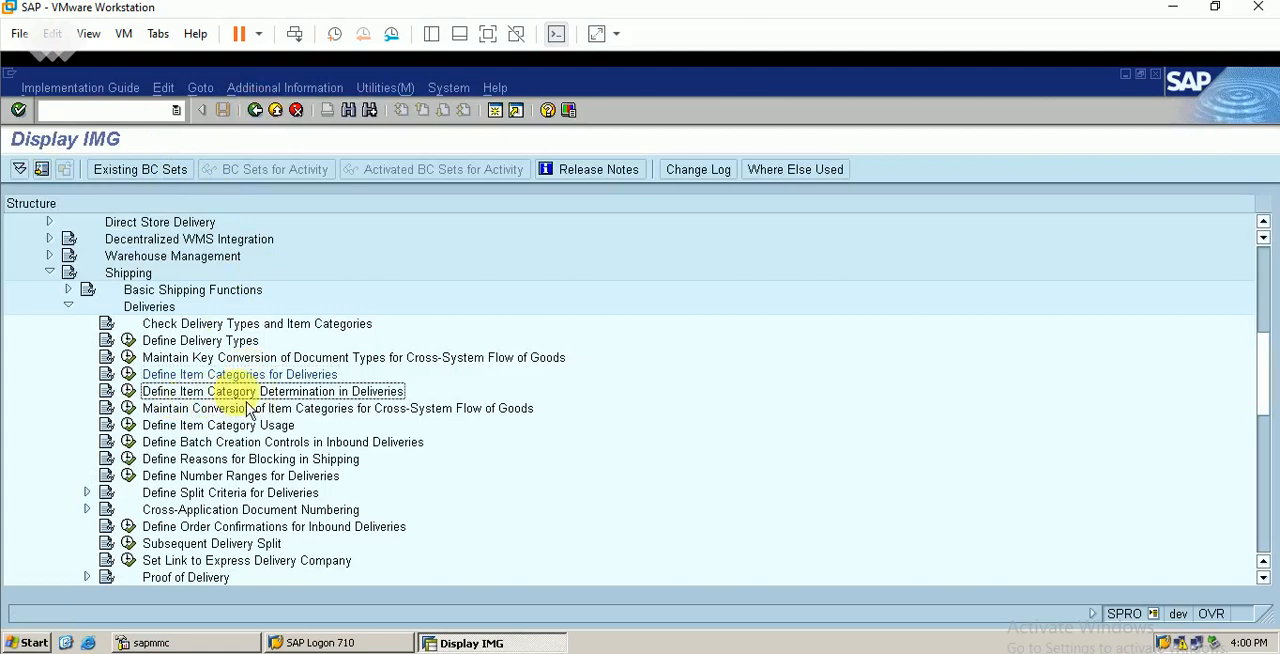
pyautogui.click(128, 391)
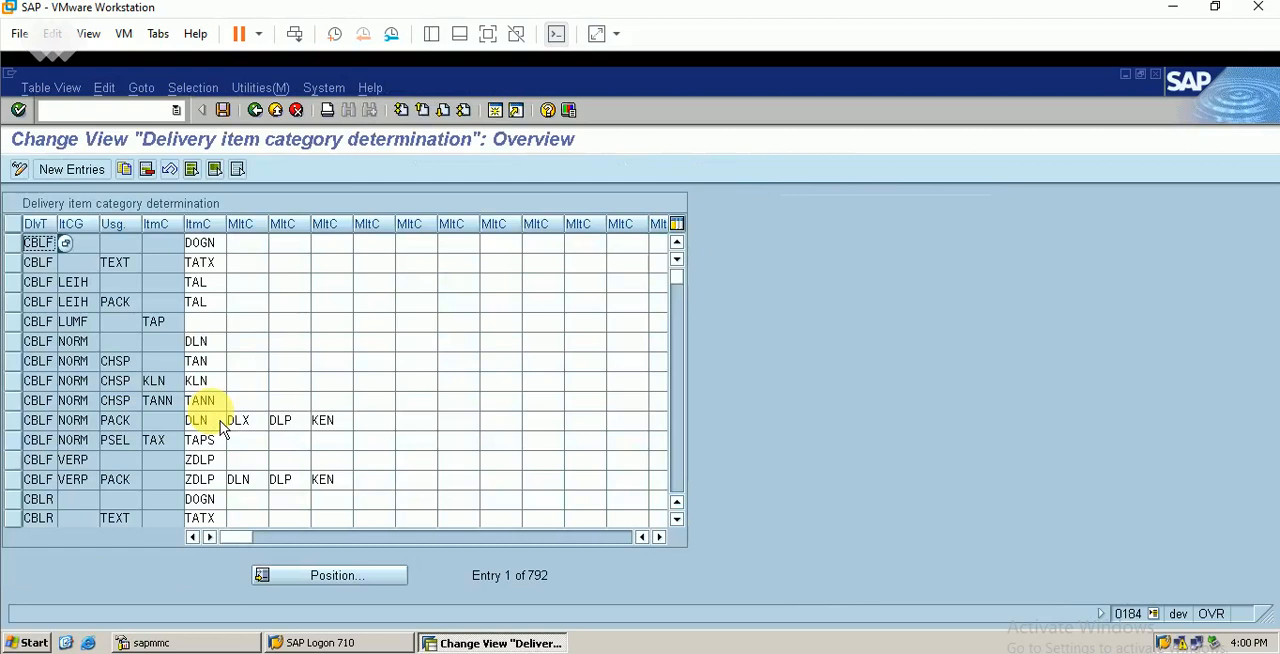
pyautogui.click(74, 169)
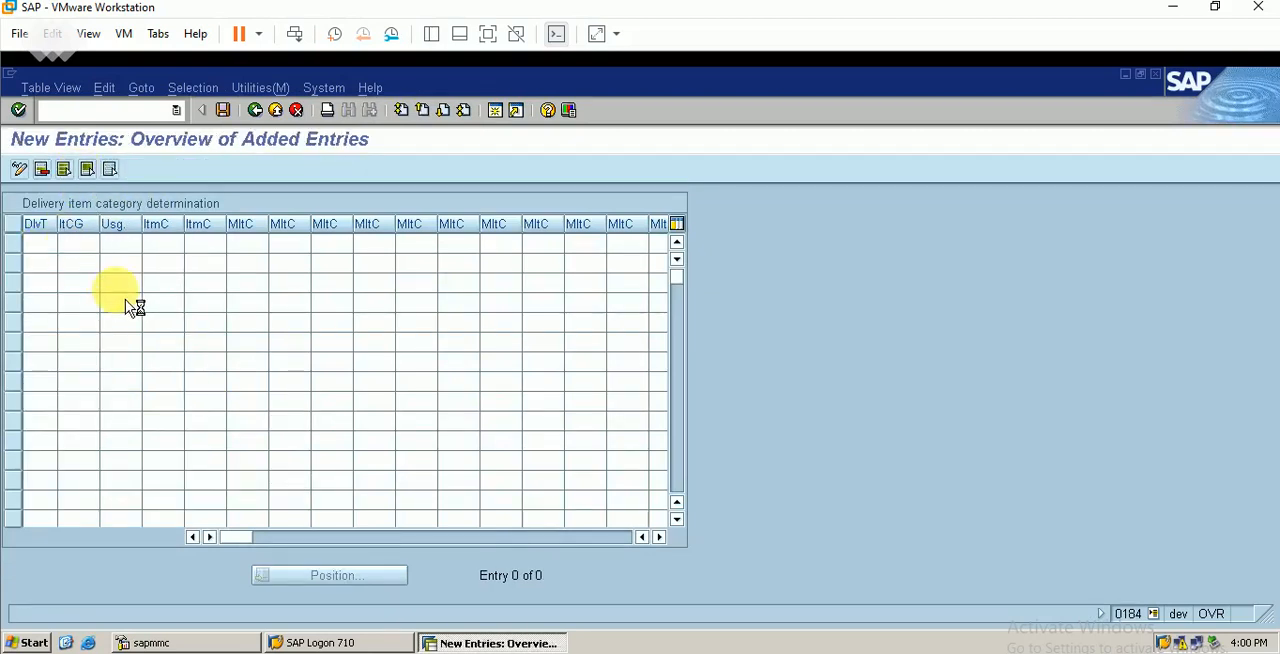
pyautogui.press('F4')
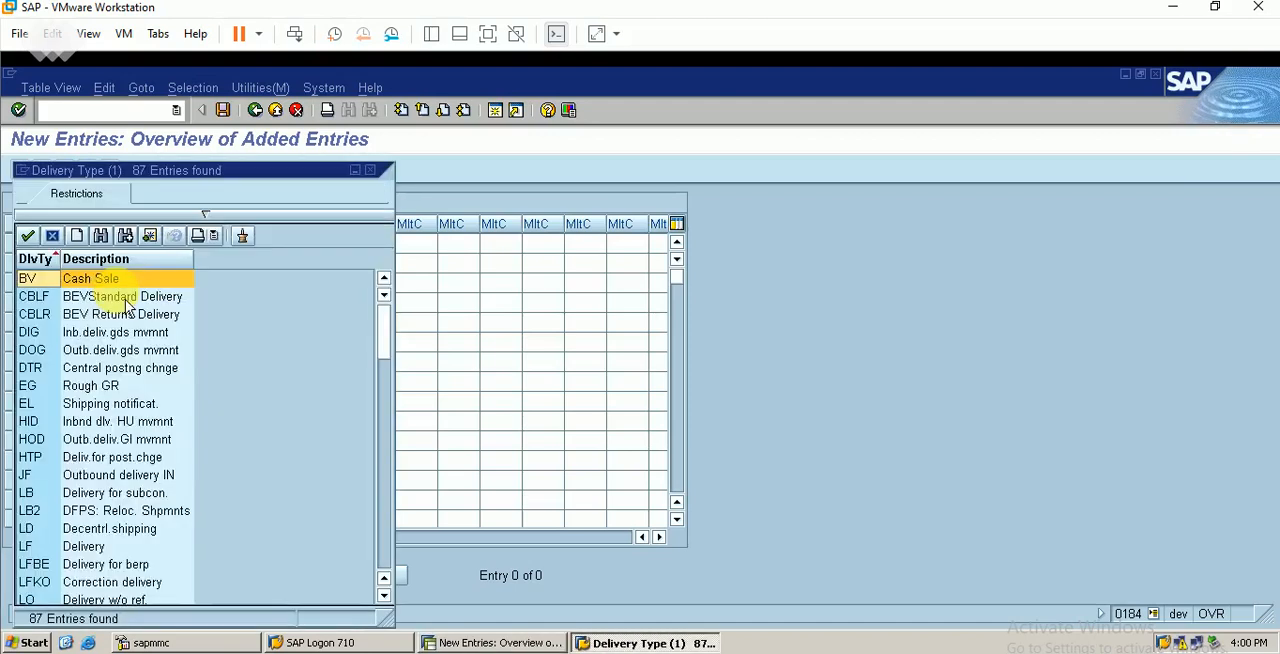
pyautogui.click(370, 171)
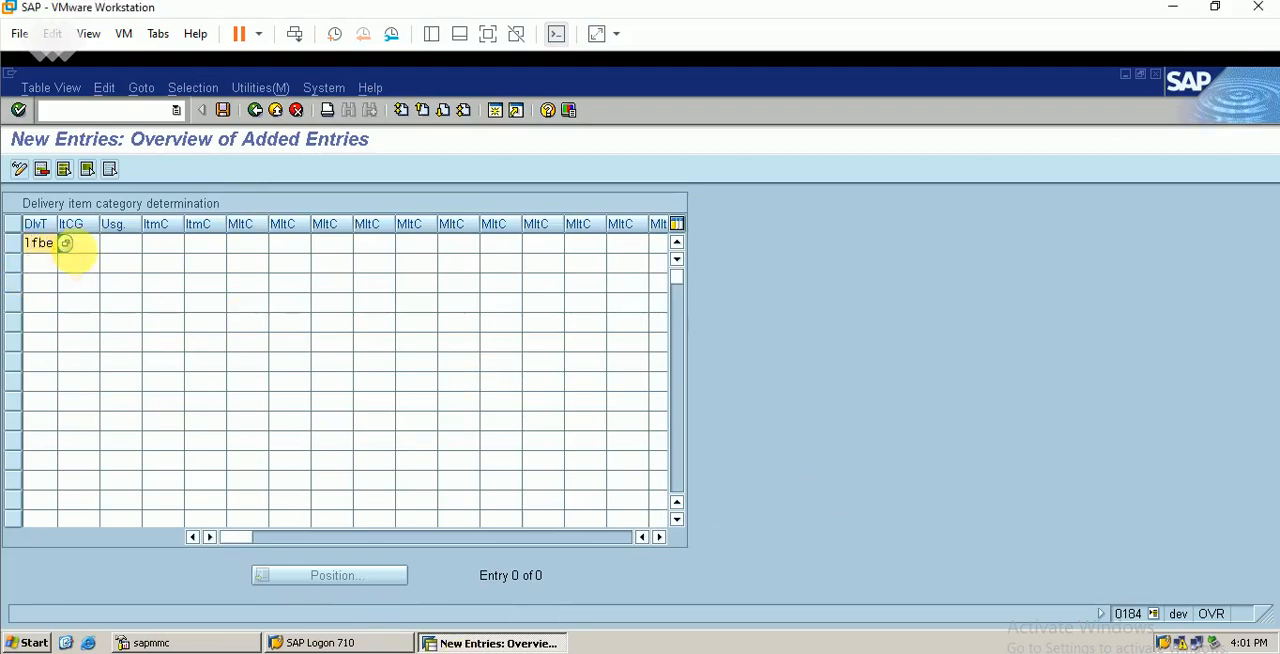
pyautogui.press('Tab')
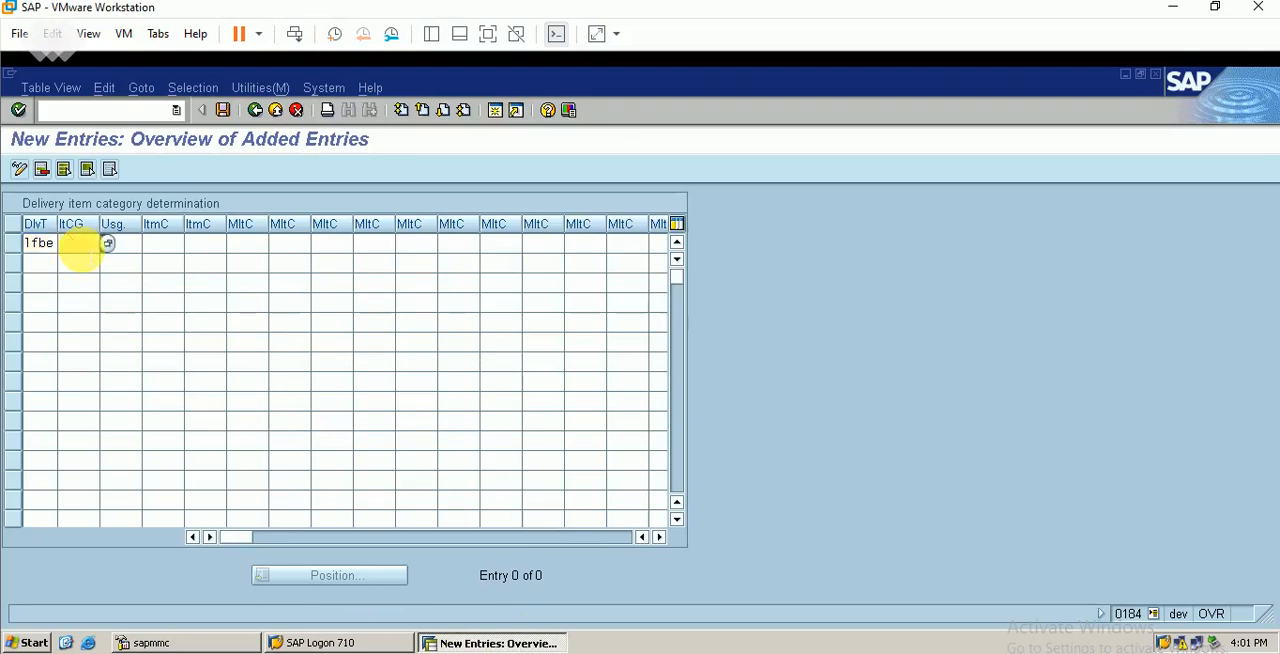
# Check the sales order item category group in the Excel workbook, and choose NORM (Standard item) as the LFBE entry's item category group
pyautogui.click(108, 243)
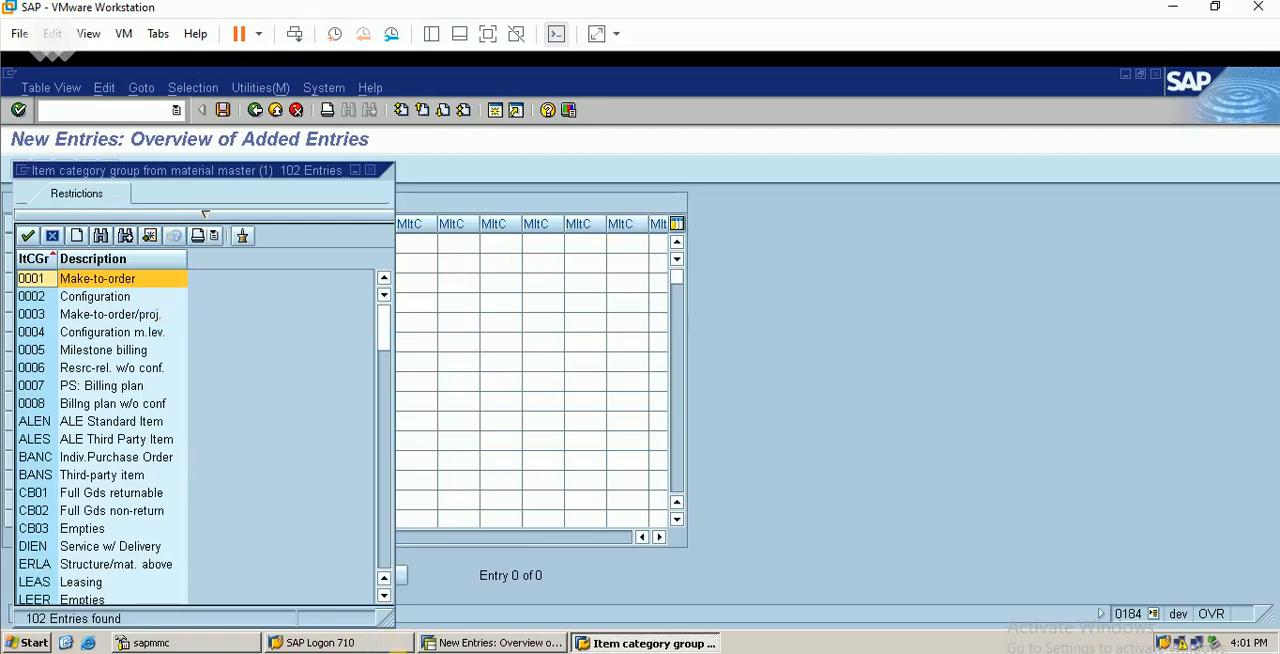
pyautogui.hotkey('alt', 'Tab')
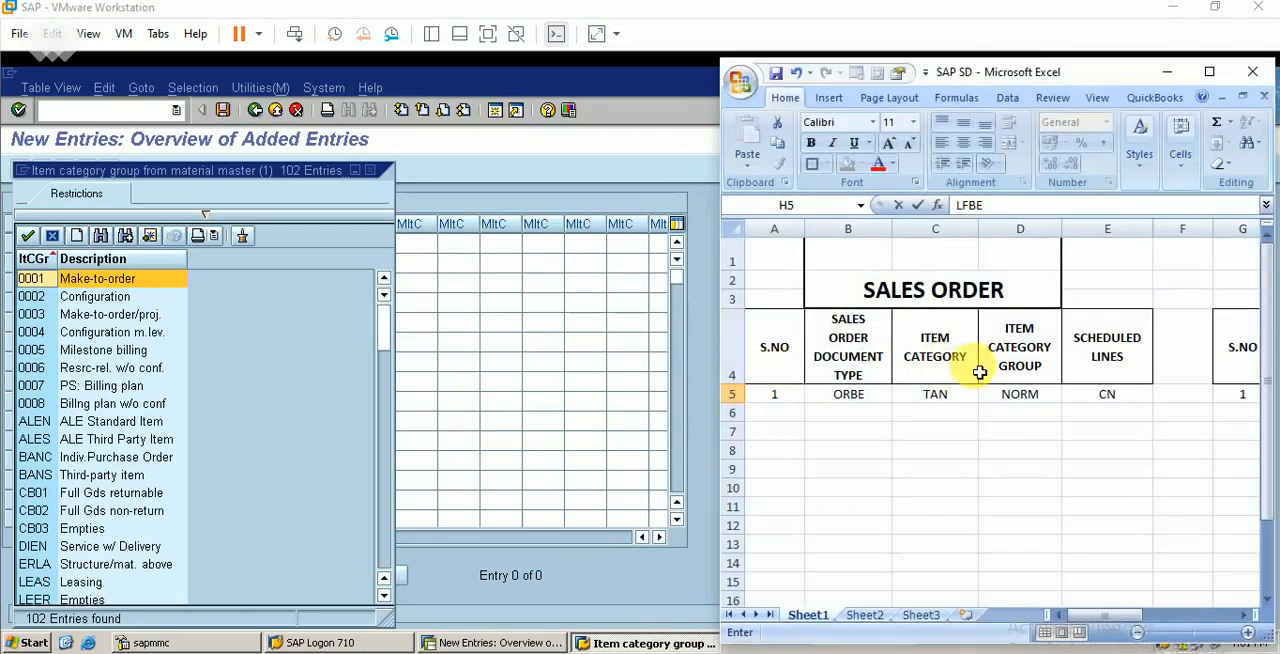
pyautogui.click(1028, 400)
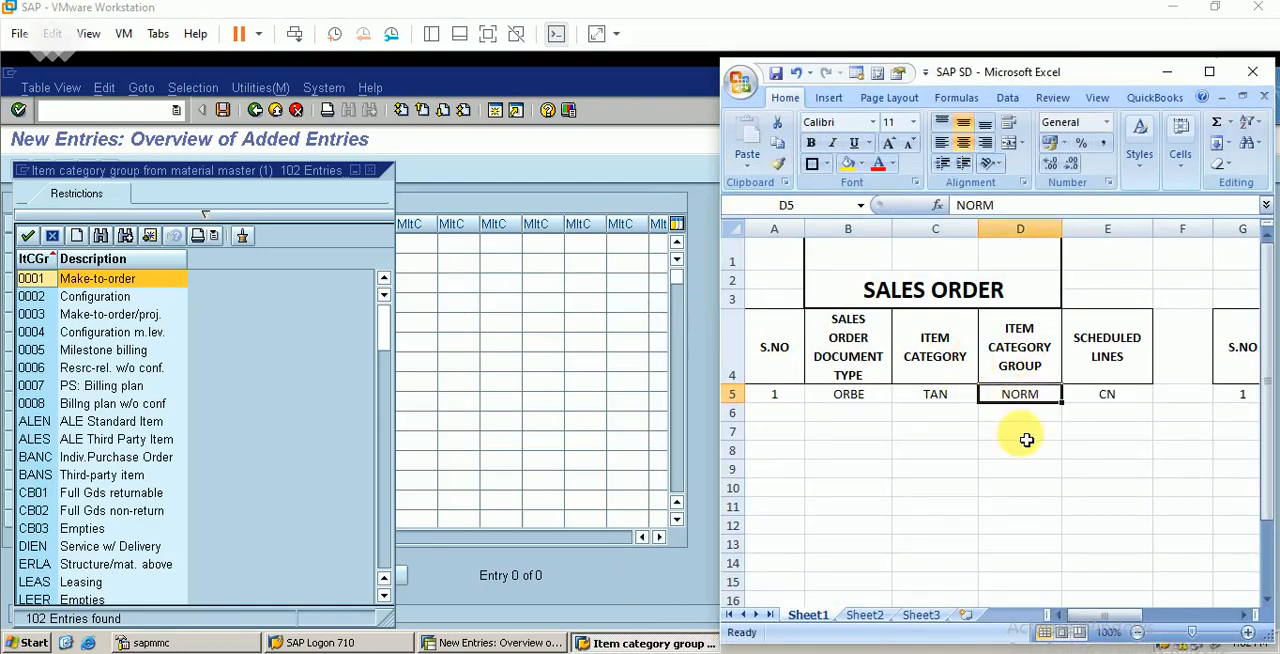
pyautogui.click(266, 499)
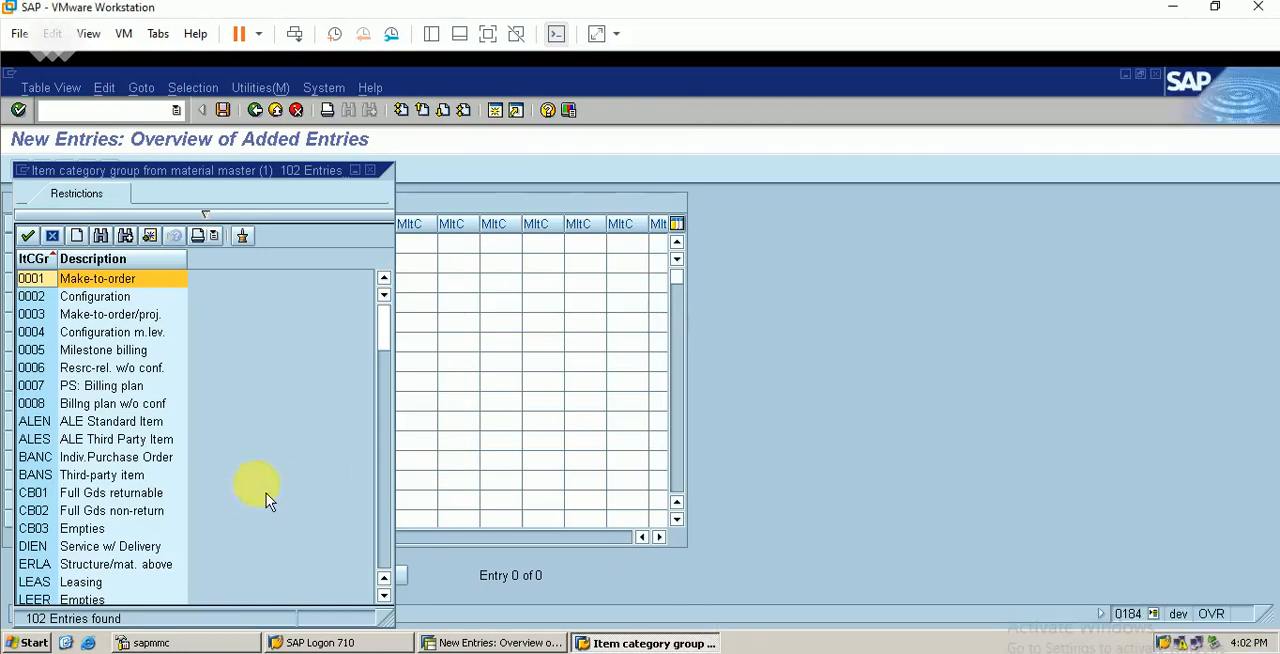
pyautogui.click(386, 550)
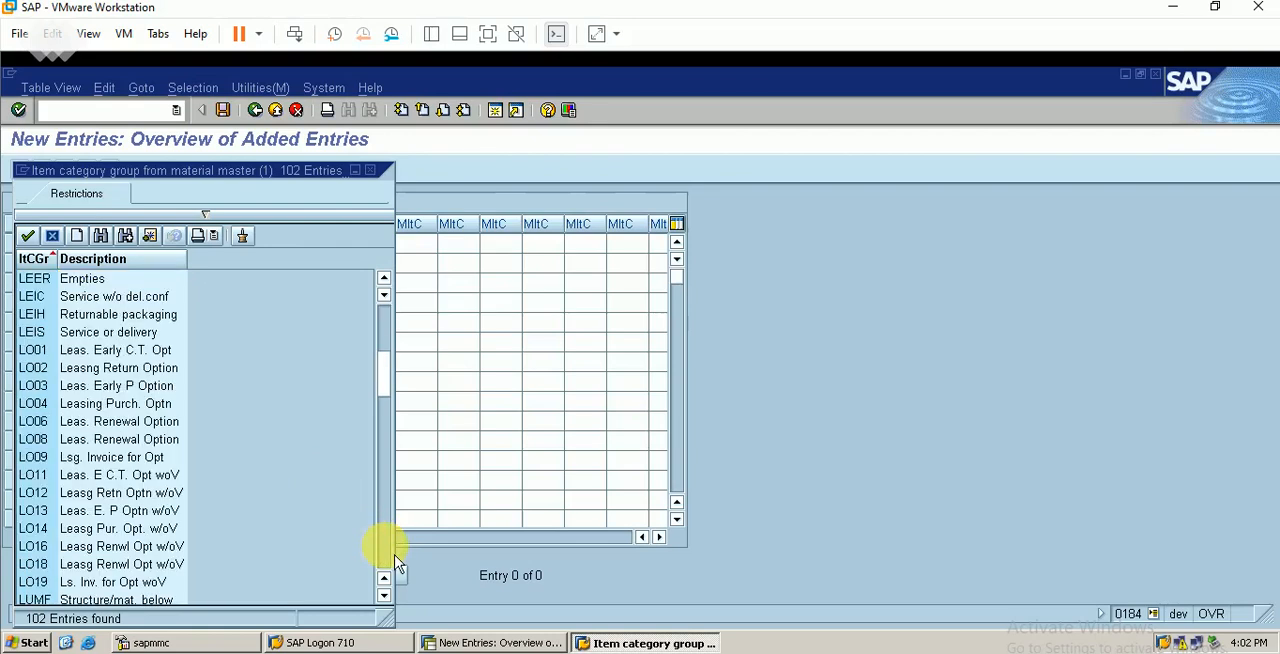
pyautogui.click(392, 556)
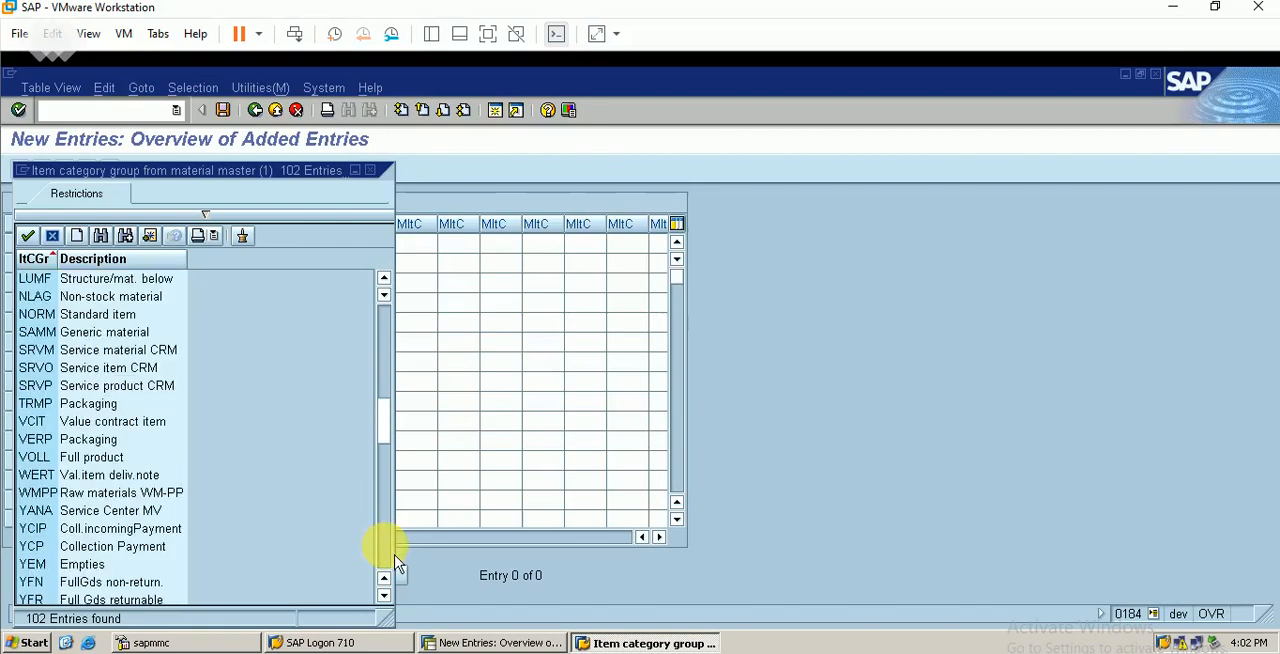
pyautogui.doubleClick(118, 316)
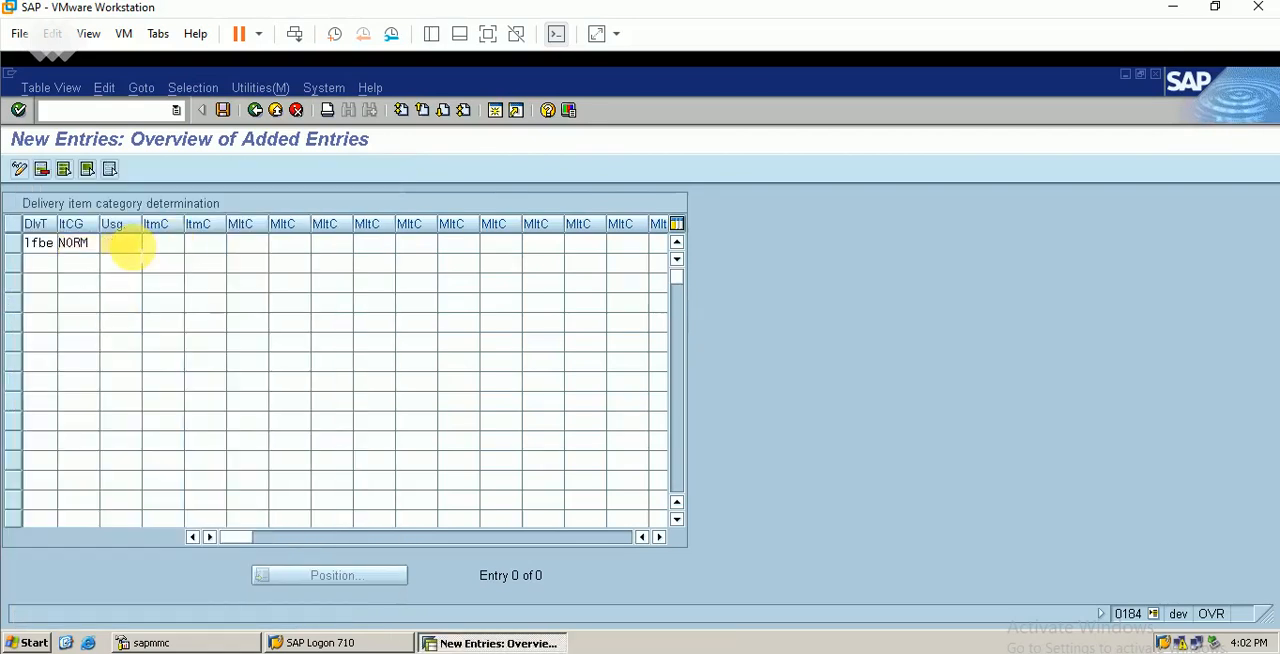
# Leave the usage empty and choose TAN (Standard Item) as the higher-level item category of the LFBE entry
pyautogui.click(118, 245)
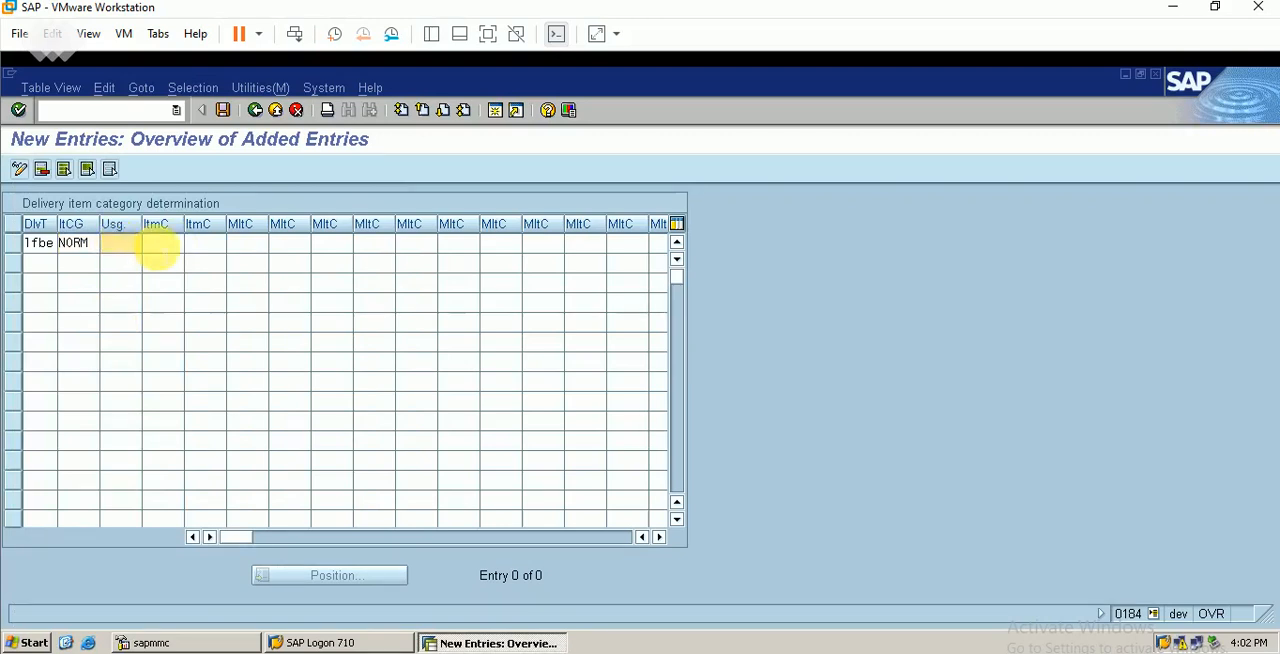
pyautogui.click(160, 244)
pyautogui.click(193, 245)
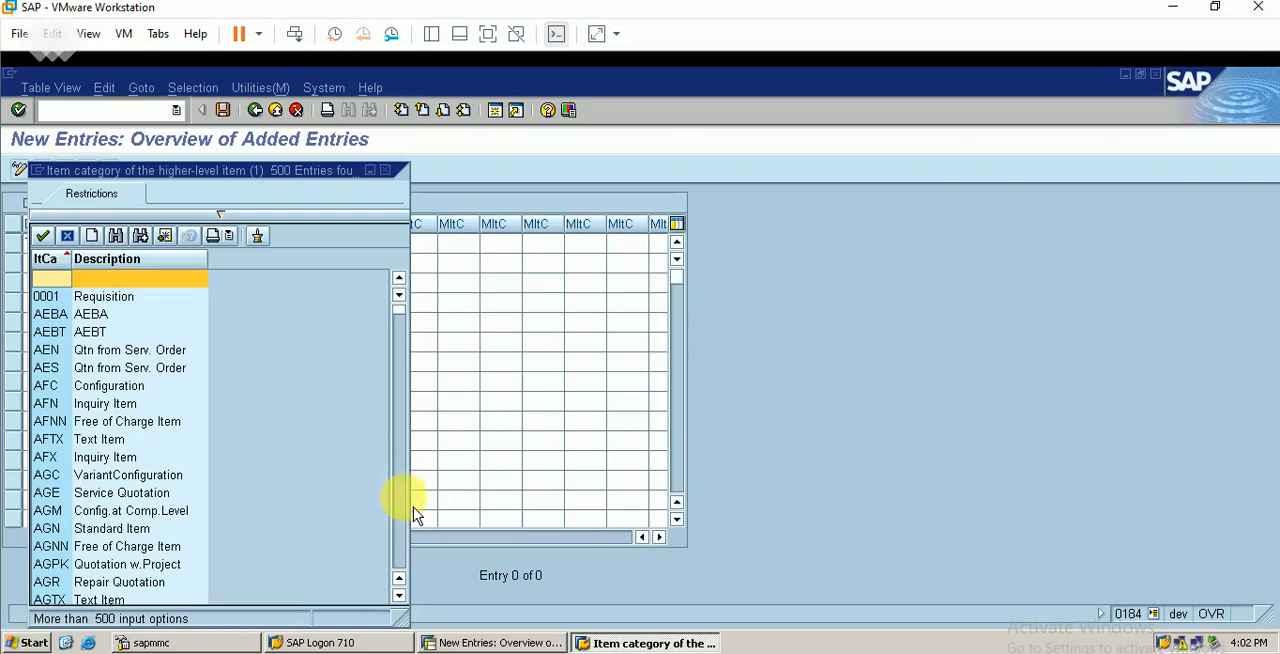
pyautogui.scroll(-1, 409, 517)
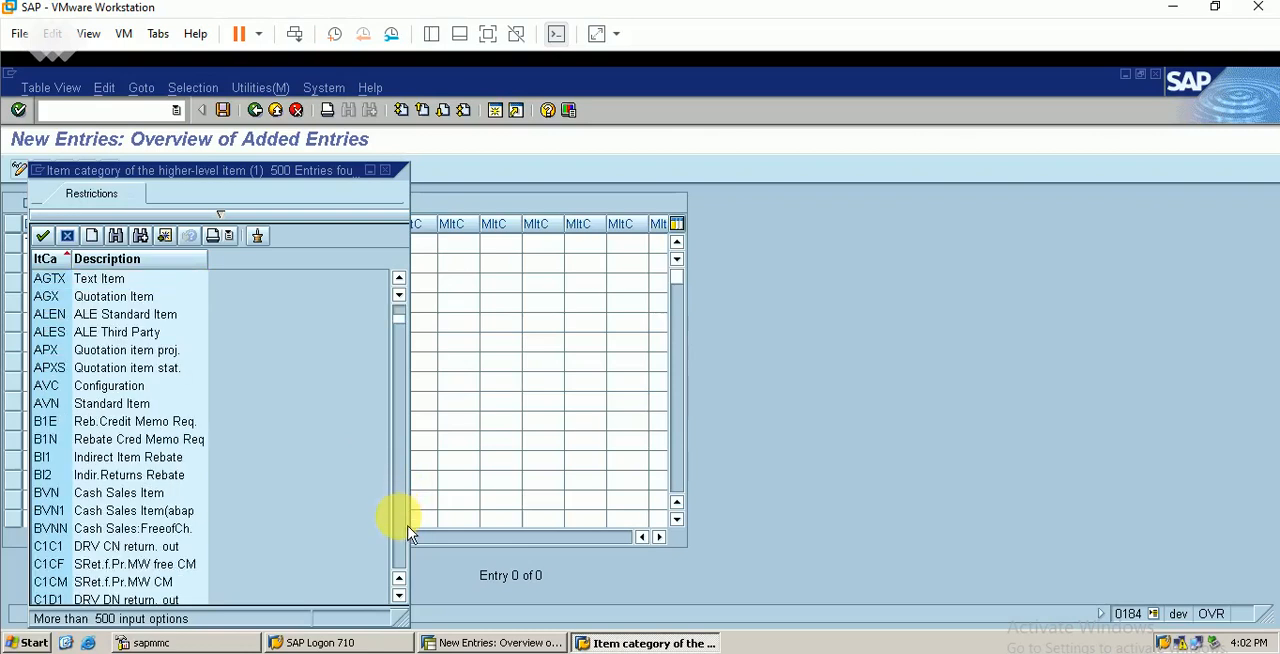
pyautogui.scroll(-4, 409, 535)
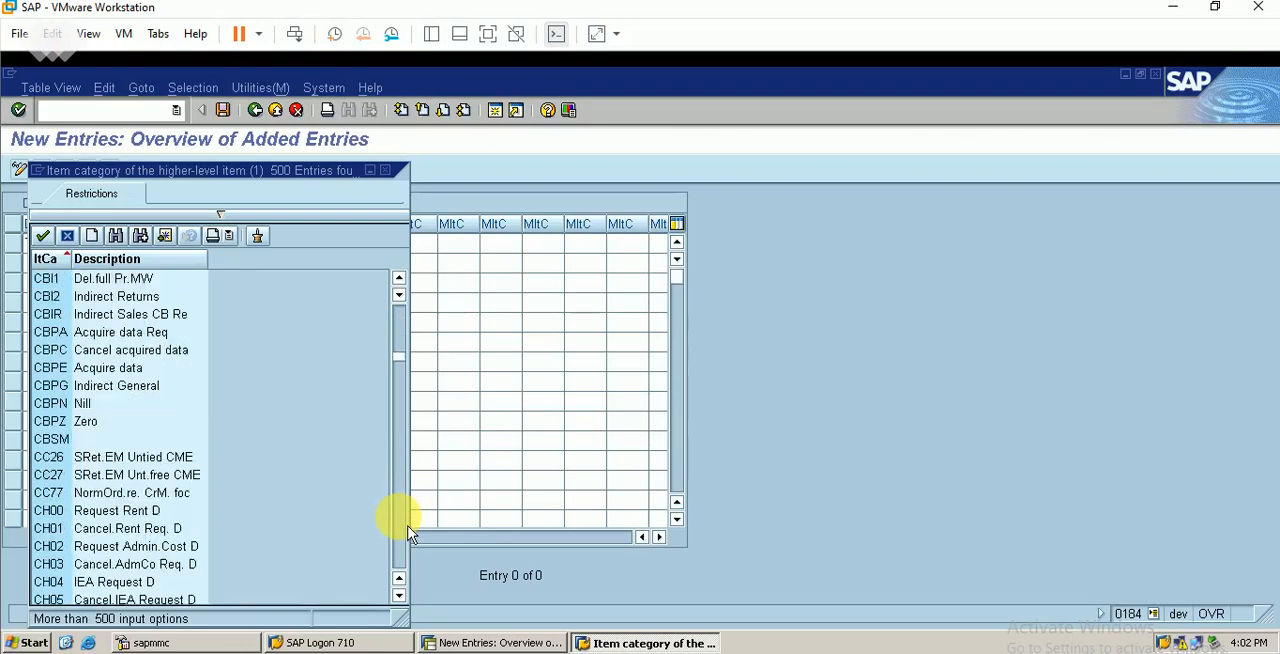
pyautogui.scroll(-6, 409, 535)
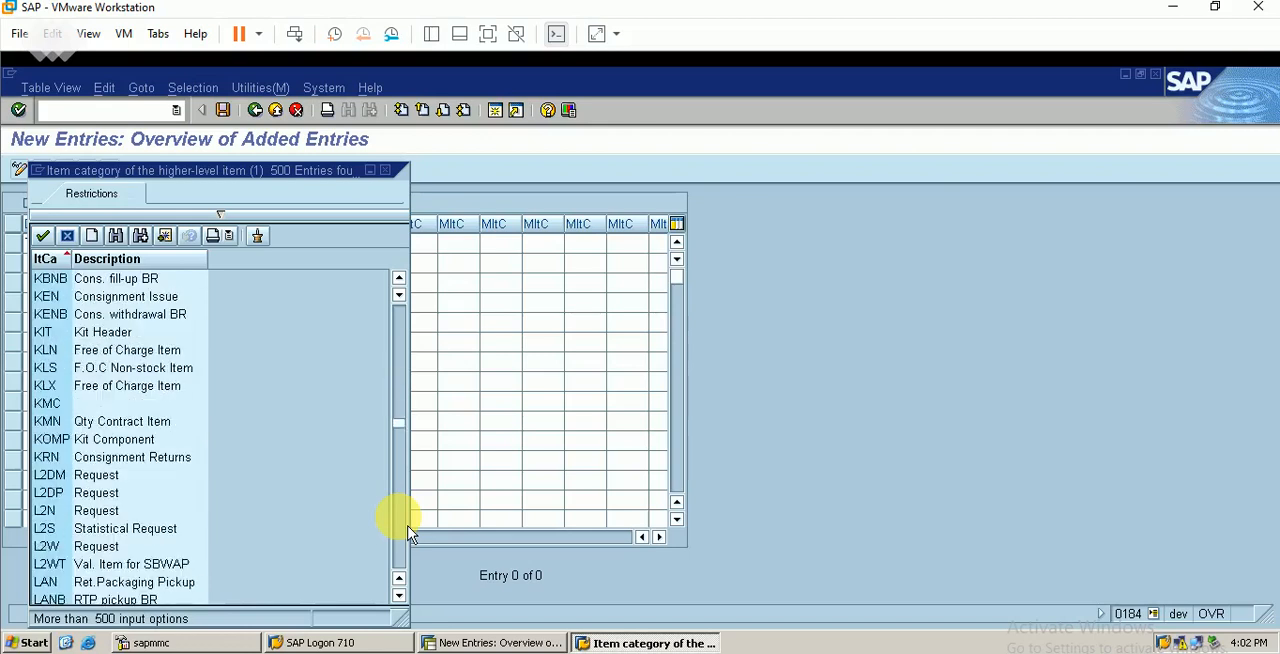
pyautogui.scroll(-2, 409, 535)
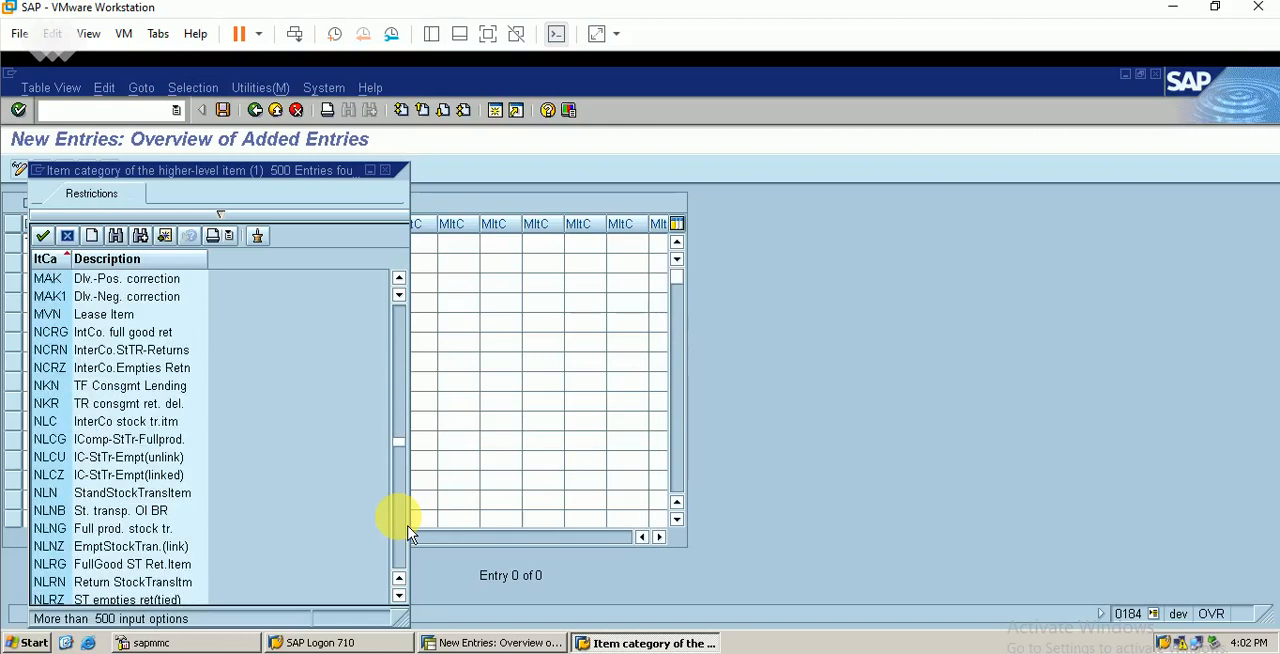
pyautogui.scroll(-1, 409, 535)
pyautogui.scroll(-1, 409, 535)
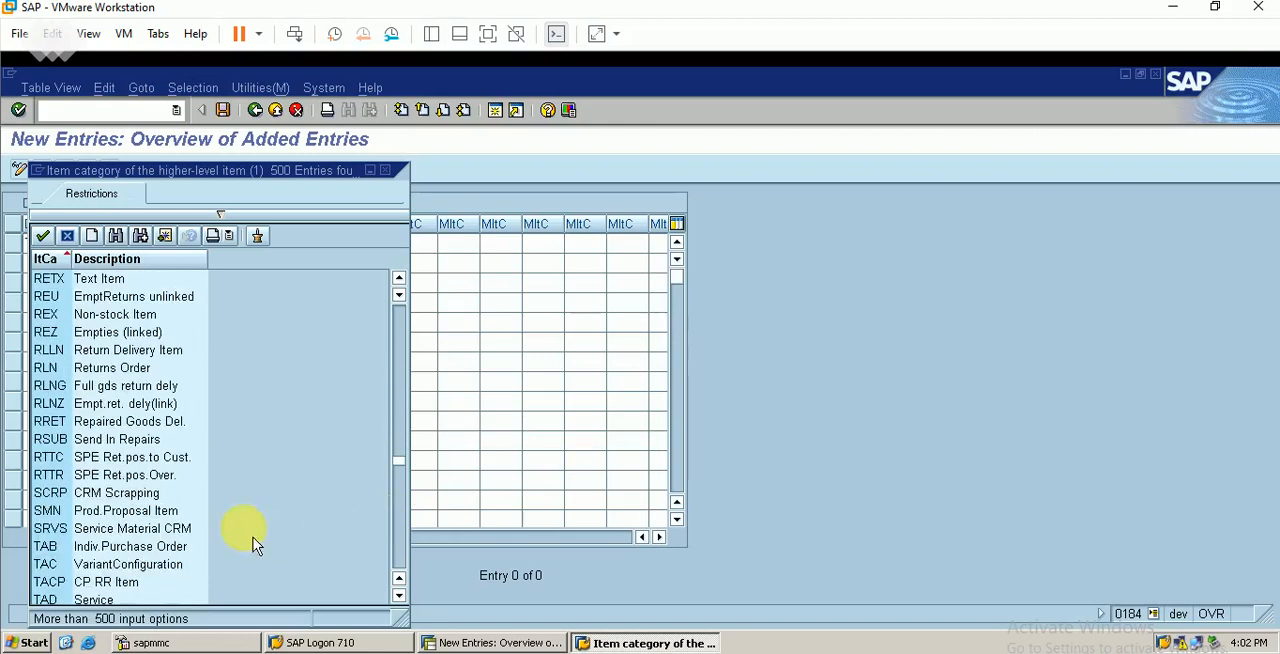
pyautogui.scroll(-1, 407, 570)
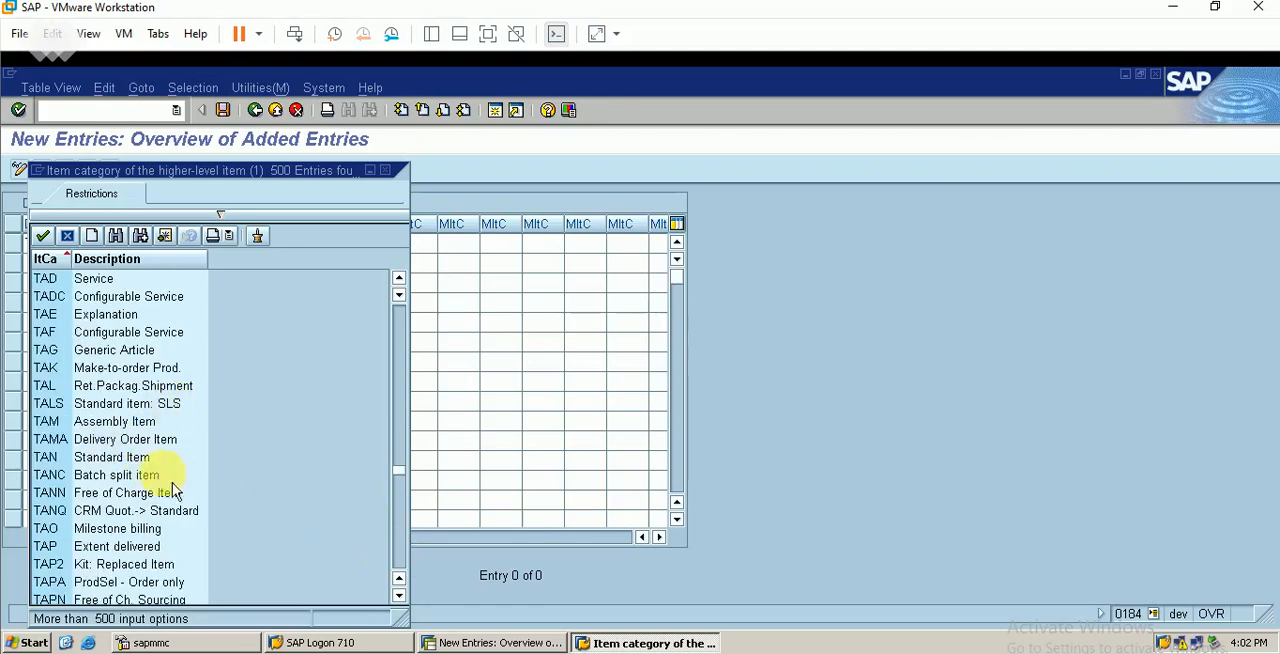
pyautogui.doubleClick(150, 461)
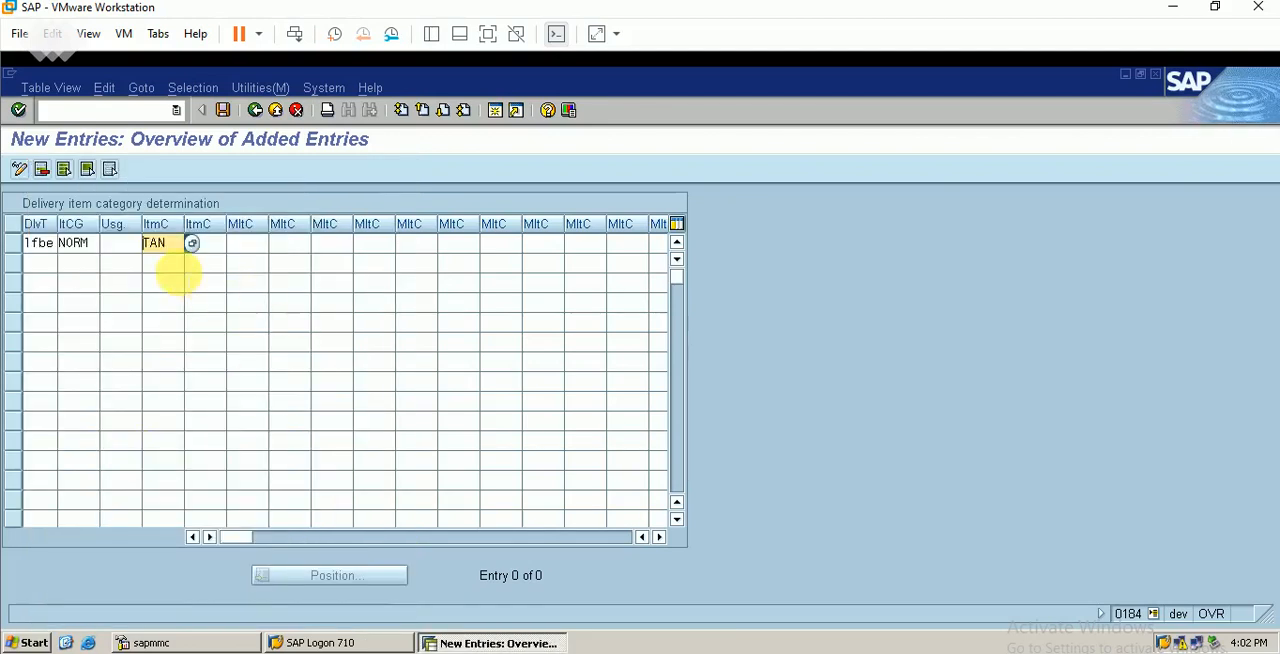
# Save the item category determination entry under the proposed customizing request and return to the customizing guide
pyautogui.click(222, 110)
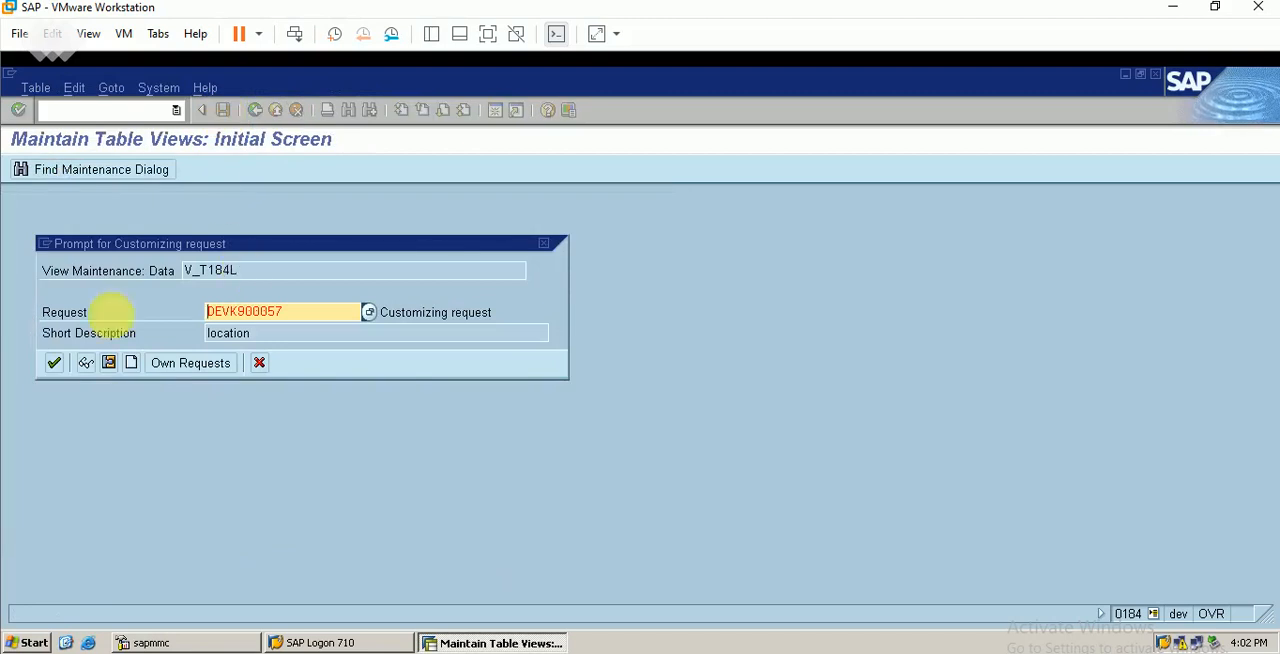
pyautogui.click(56, 366)
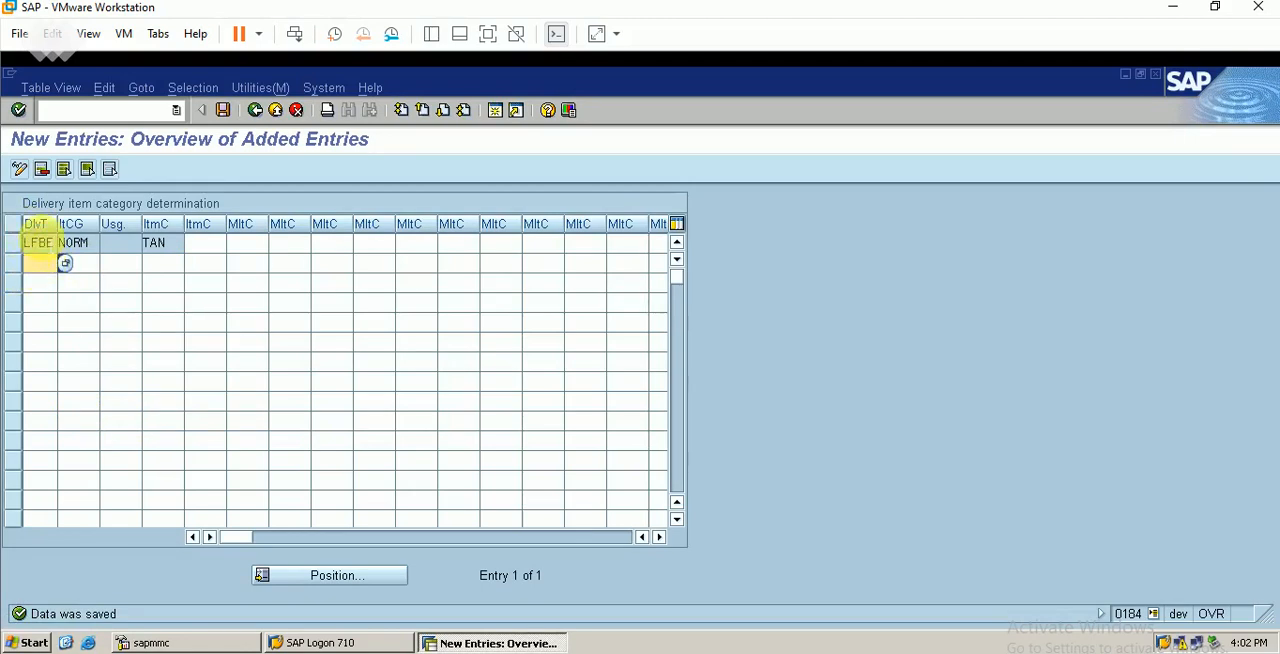
pyautogui.click(256, 110)
pyautogui.click(256, 110)
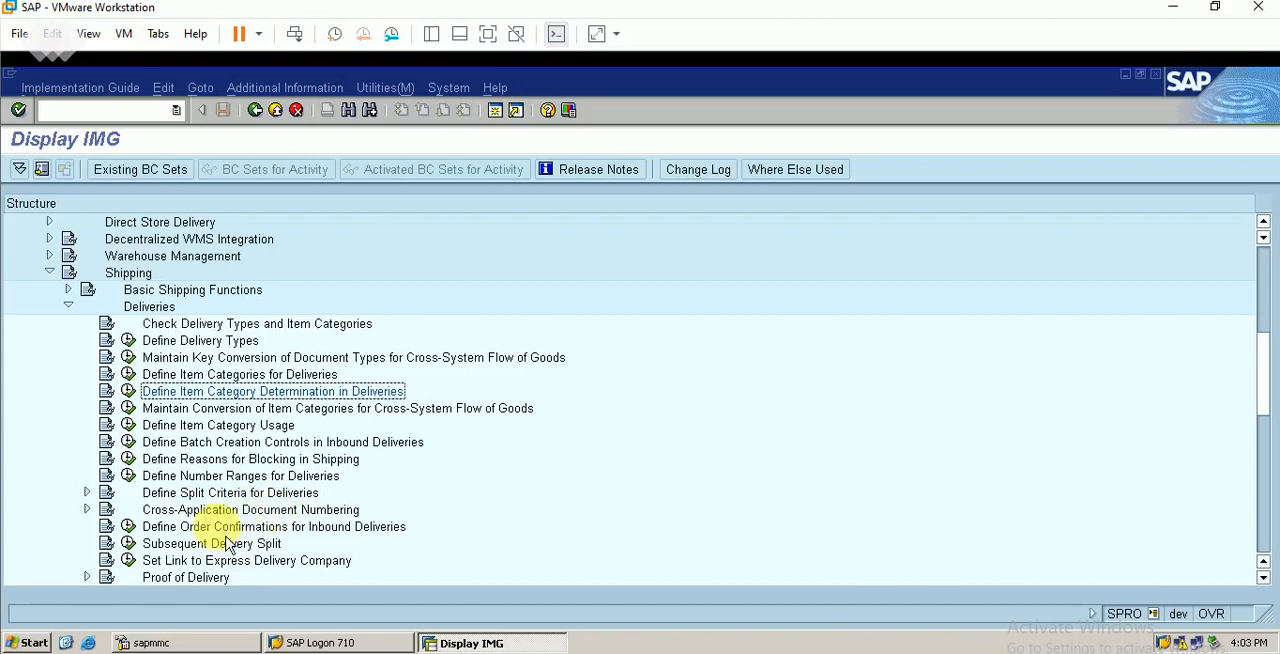
# Open Specify Copy Control for Deliveries under the Shipping copying control, and try to switch the header overview to change mode
pyautogui.click(262, 476)
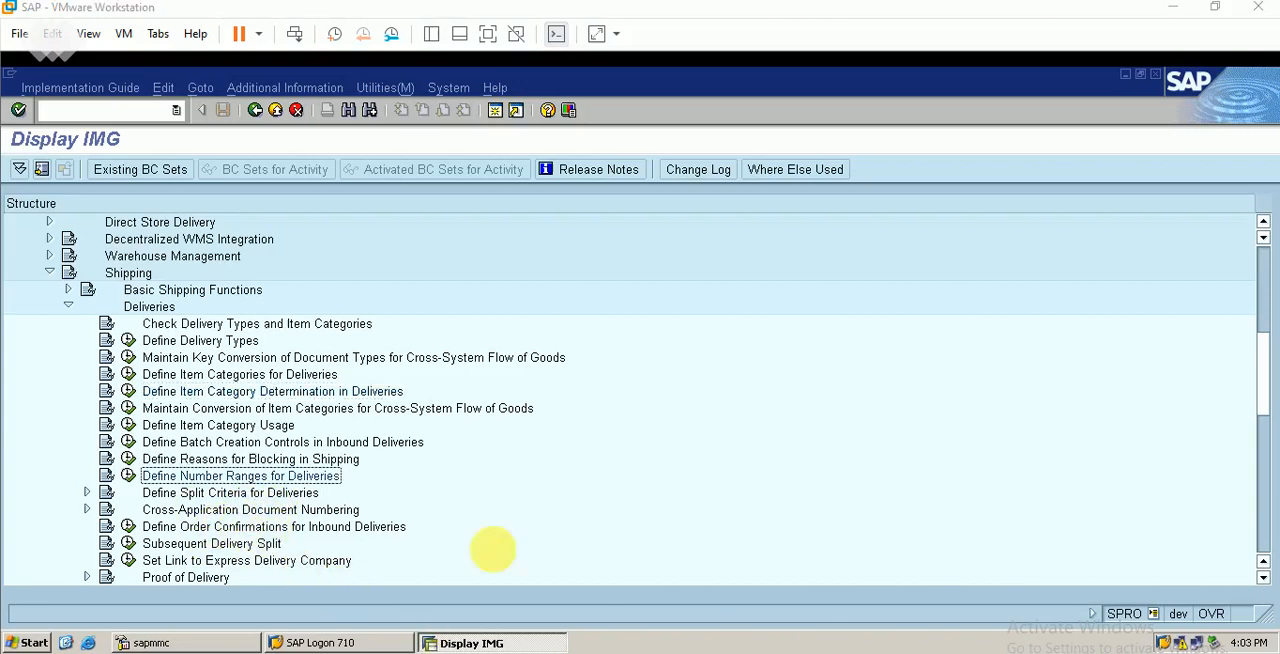
pyautogui.click(76, 314)
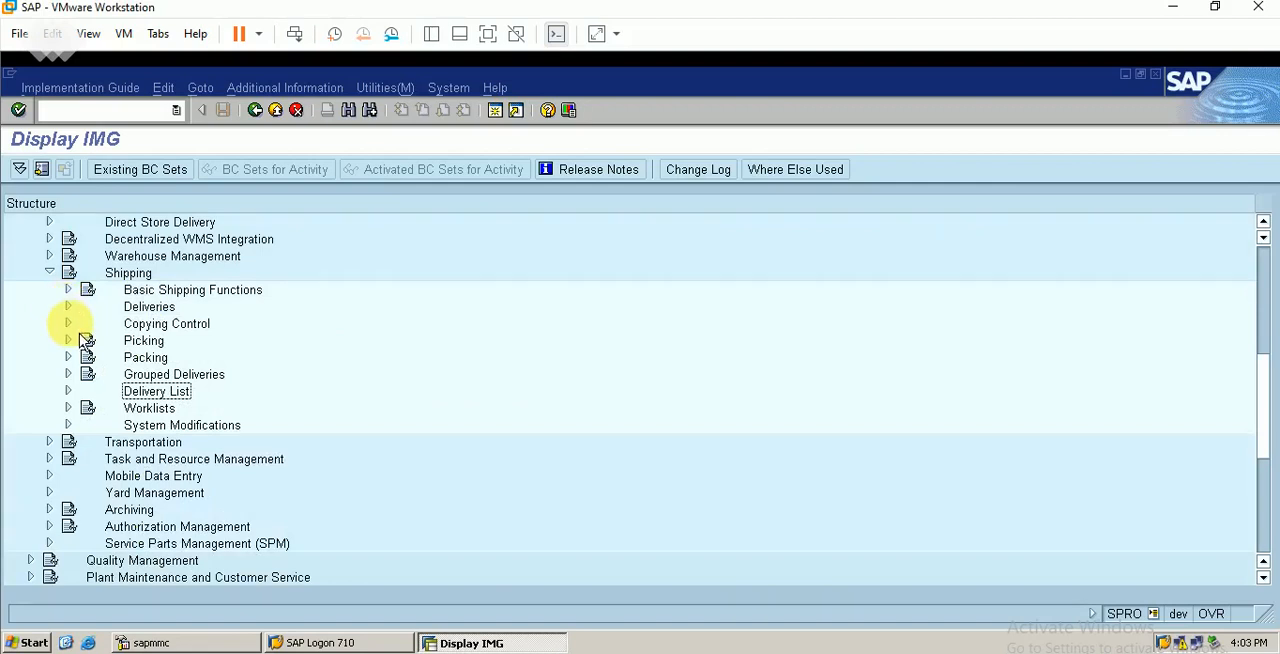
pyautogui.click(76, 325)
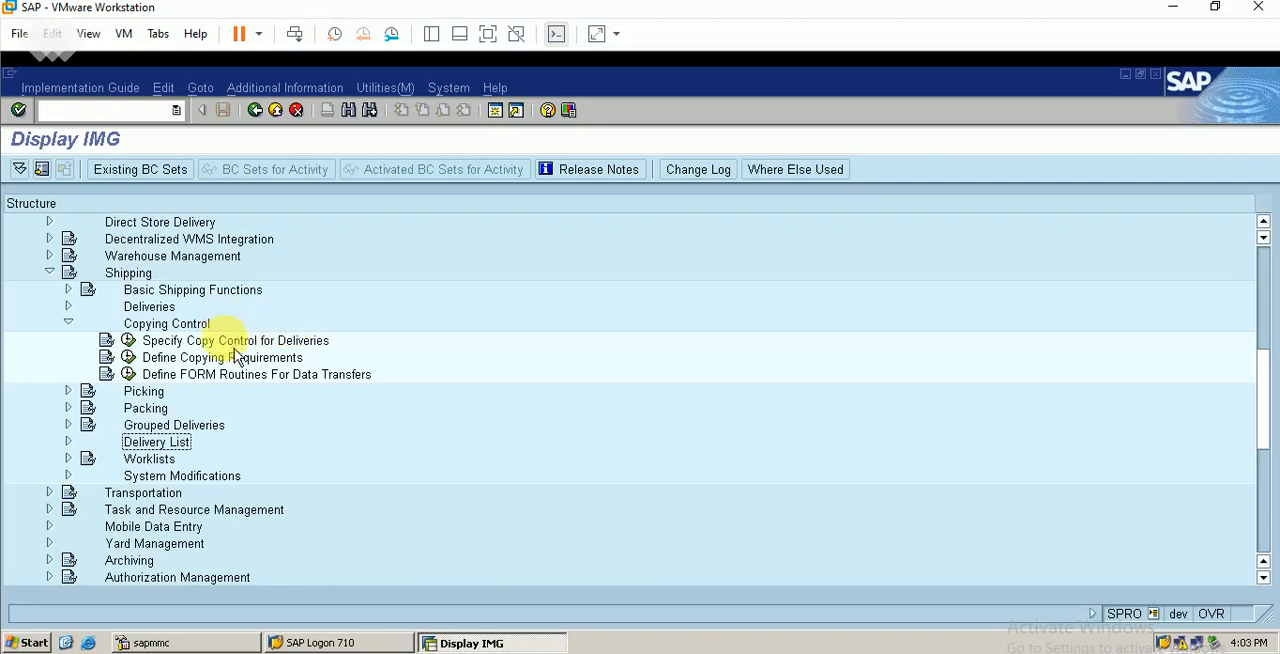
pyautogui.click(128, 340)
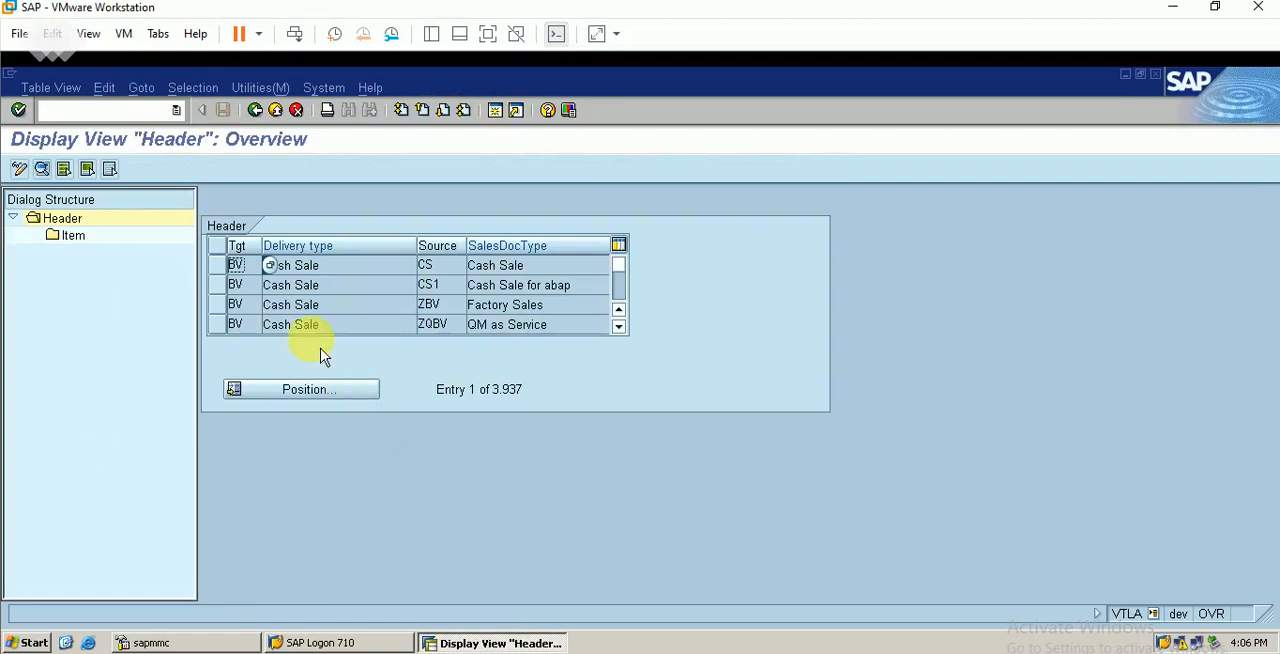
pyautogui.click(64, 92)
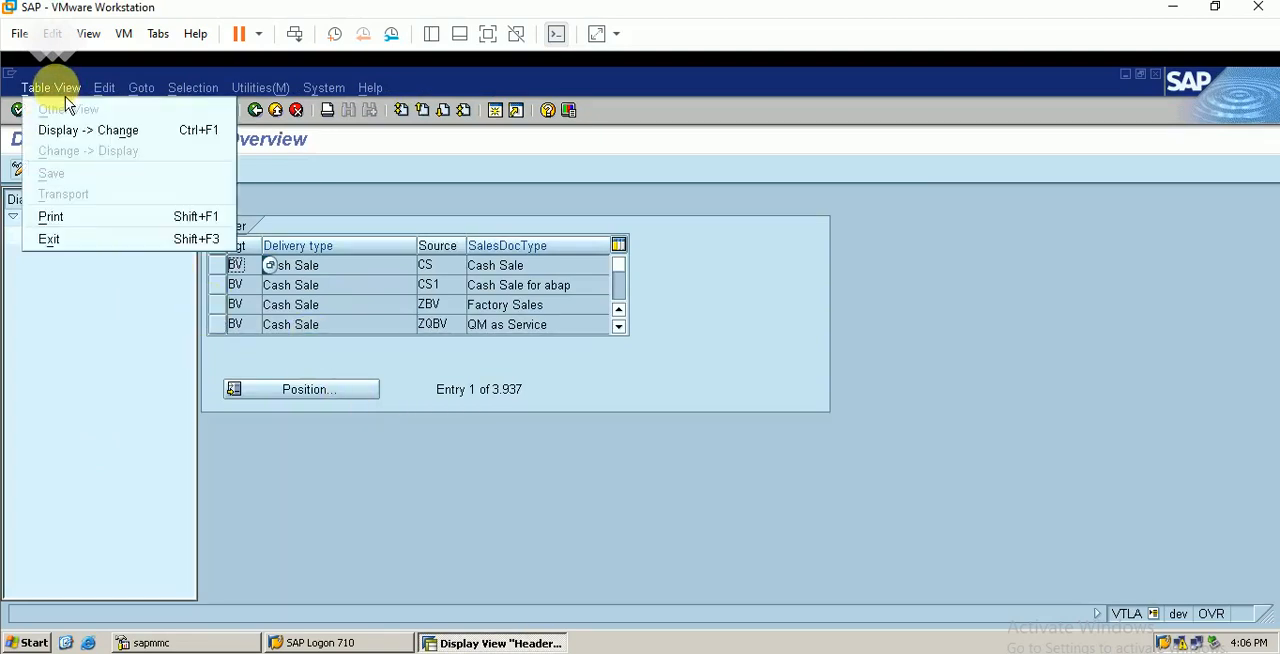
pyautogui.click(86, 128)
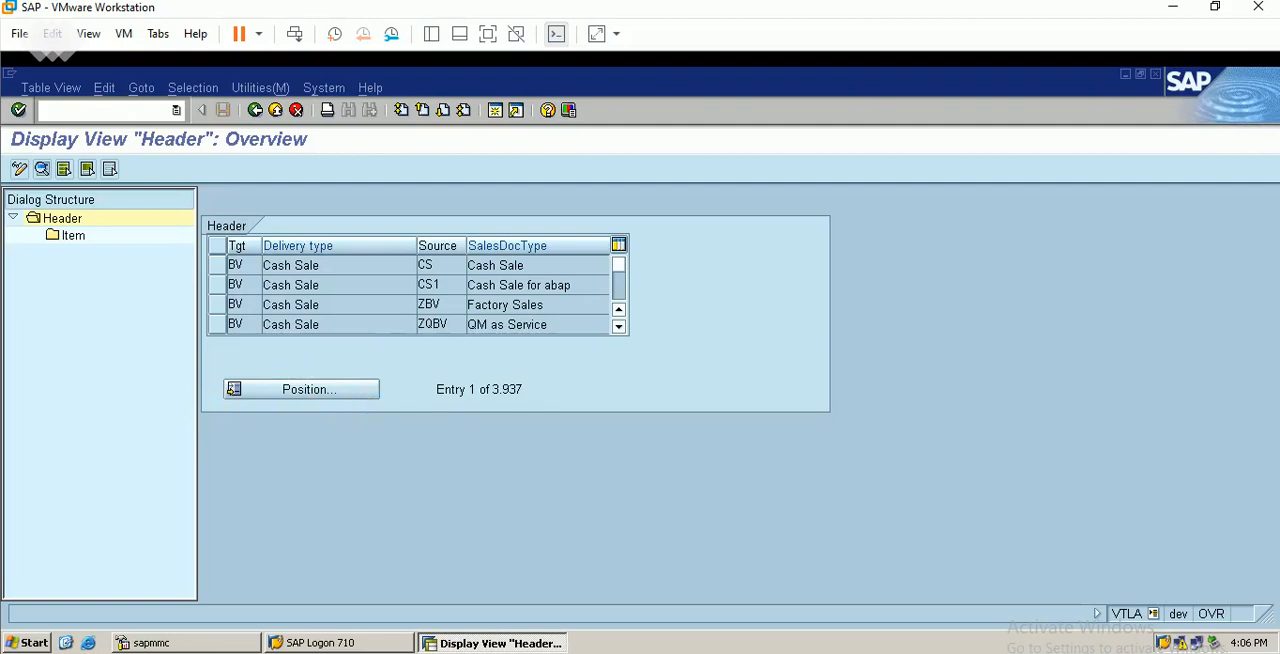
# Switch to the Excel workbook and delete the blank column F between the sales order and delivery tables
pyautogui.hotkey('alt', 'Tab')
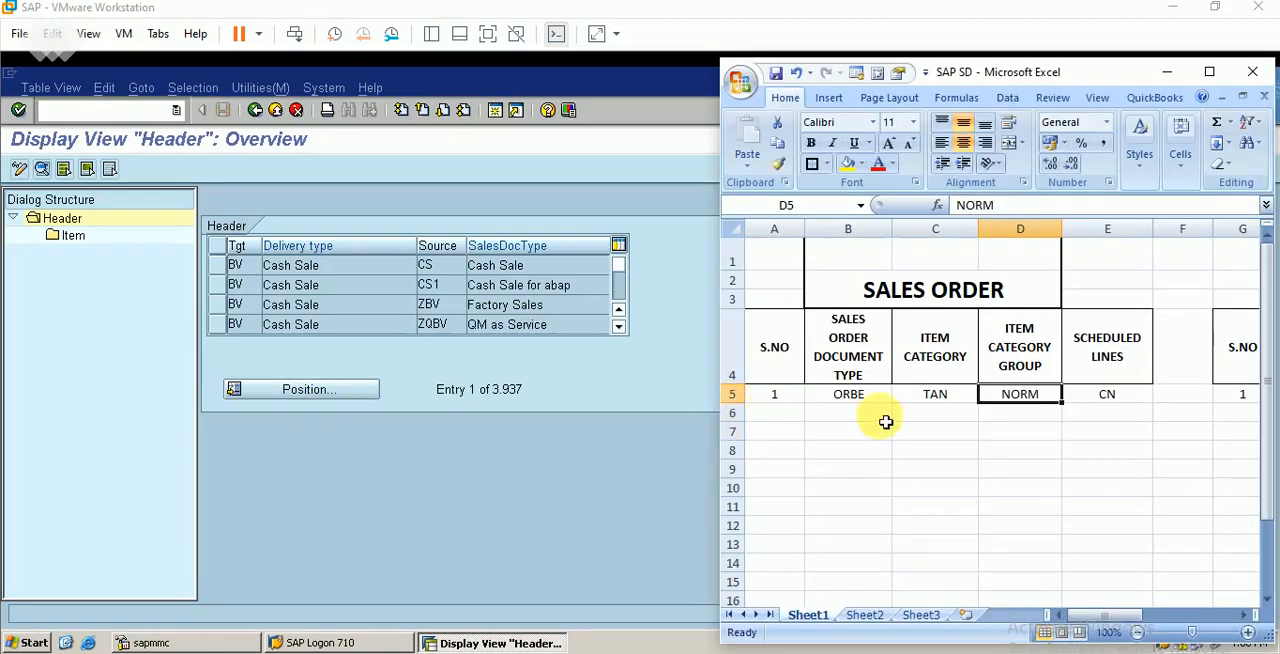
pyautogui.click(1244, 616)
pyautogui.click(1244, 616)
pyautogui.click(1244, 616)
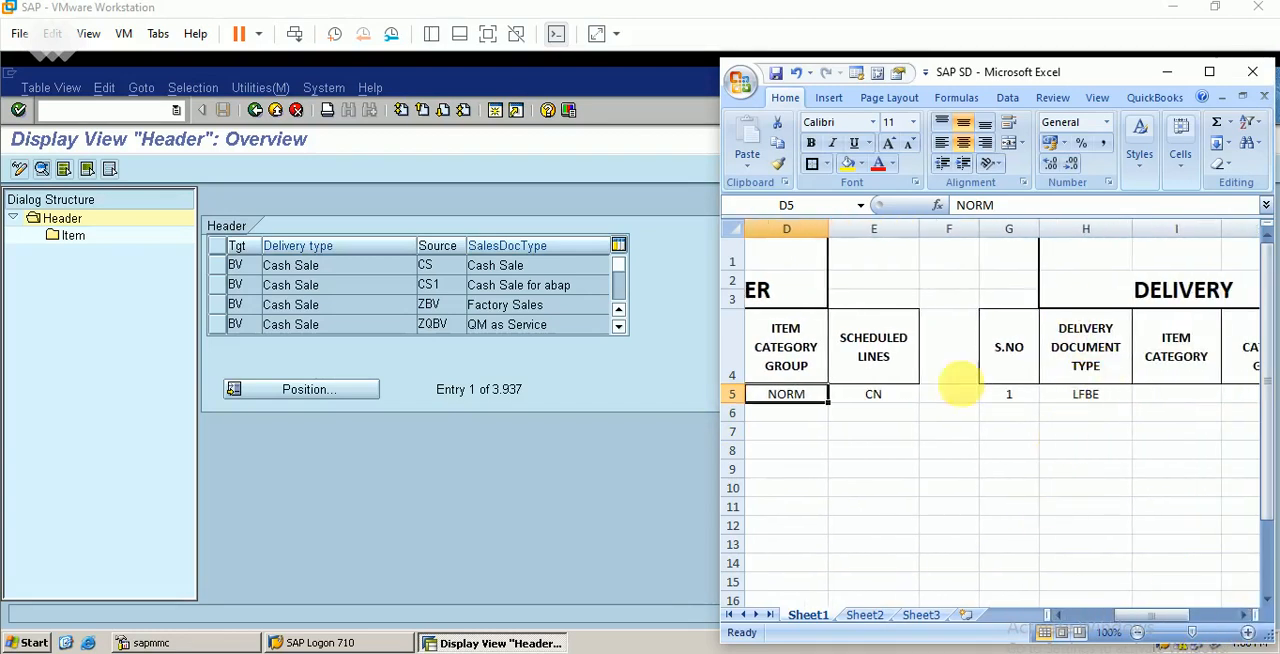
pyautogui.click(960, 229)
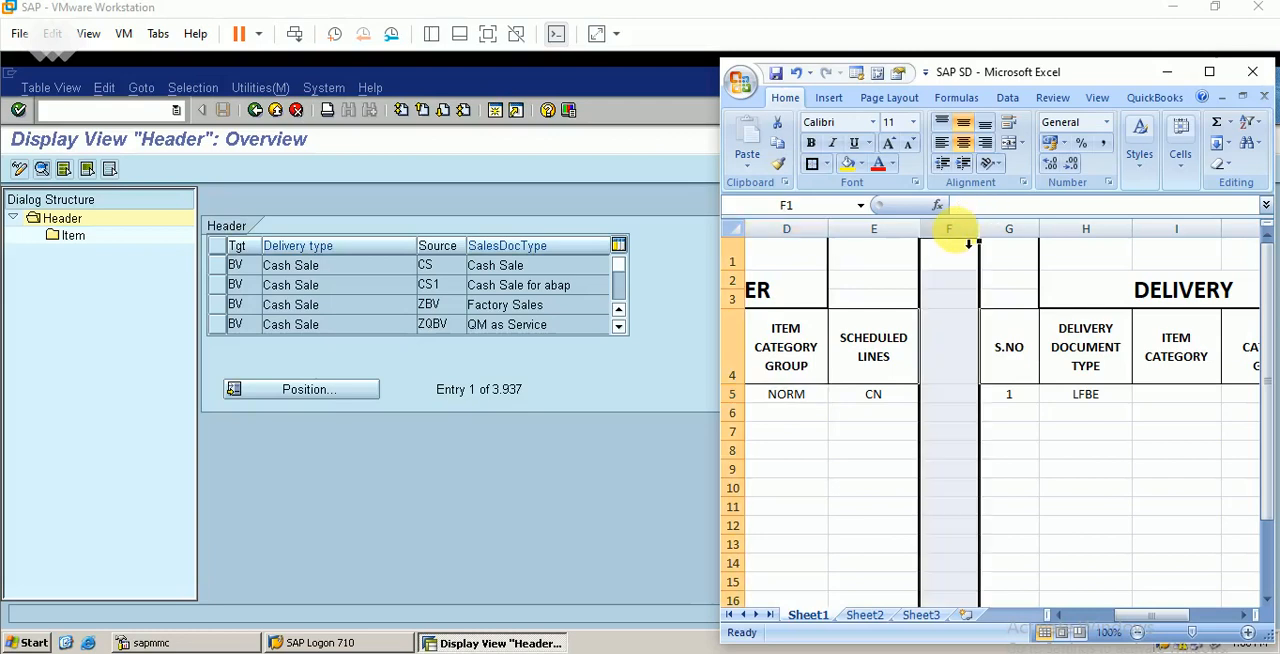
pyautogui.rightClick(960, 229)
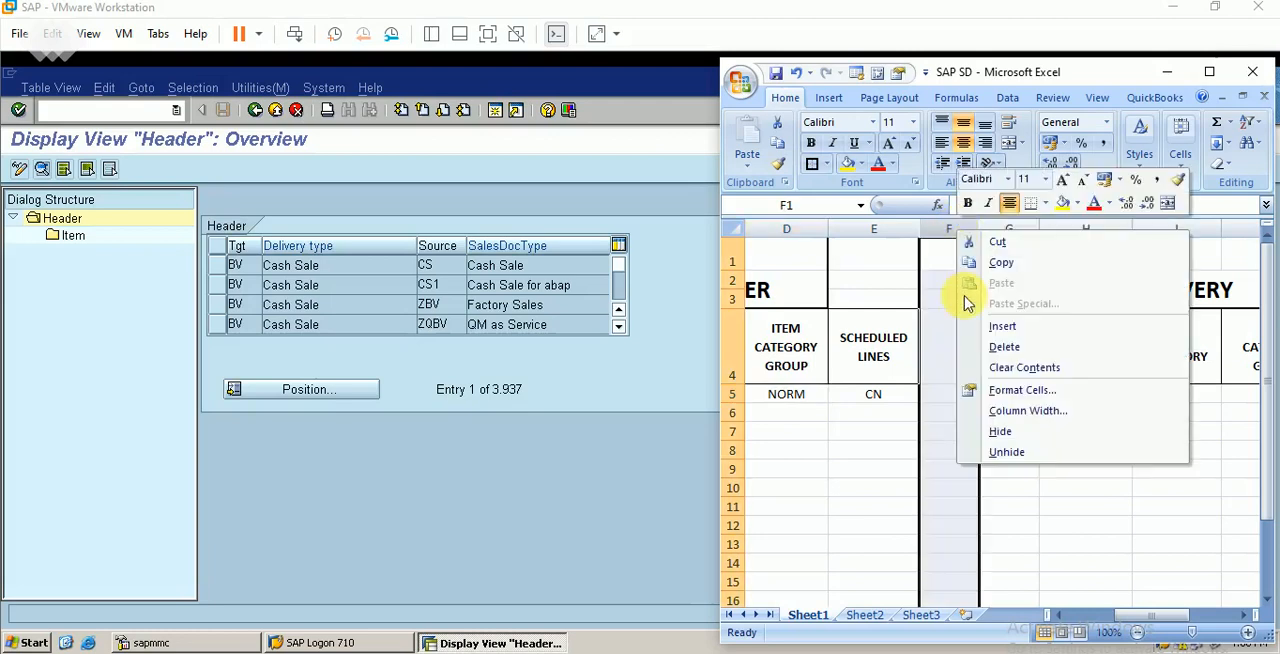
pyautogui.click(1012, 348)
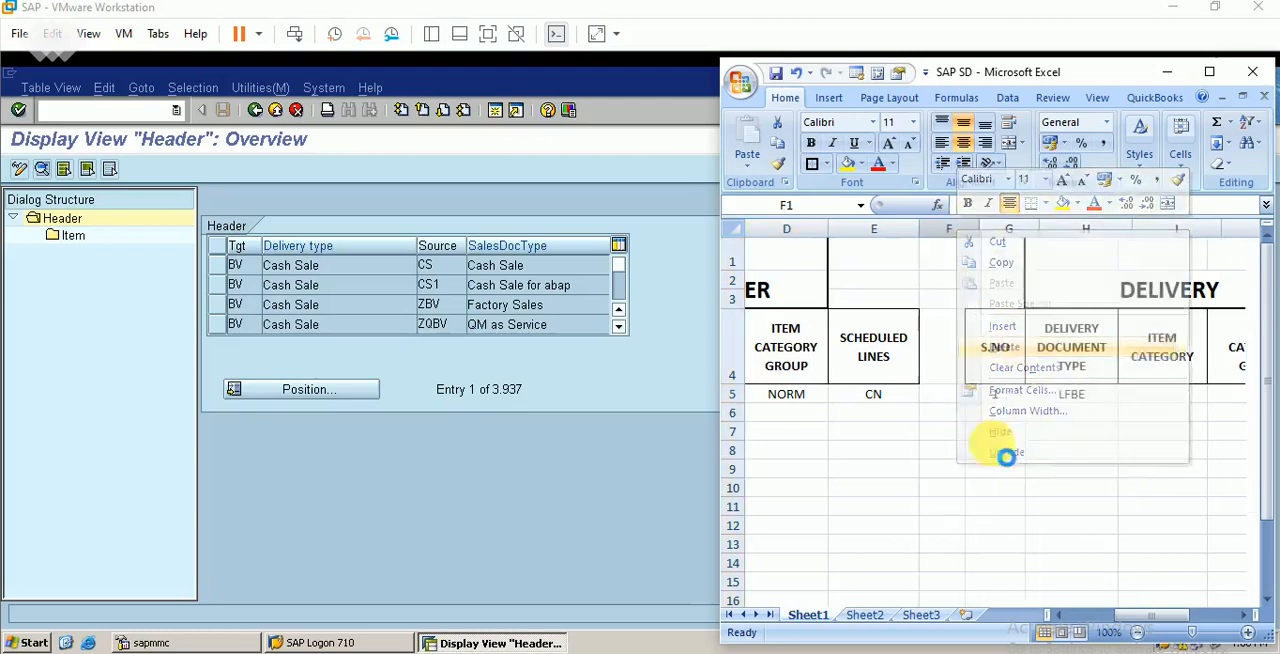
# Delete the delivery table's S.NO column in the workbook and return to the SAP header overview
pyautogui.click(1078, 618)
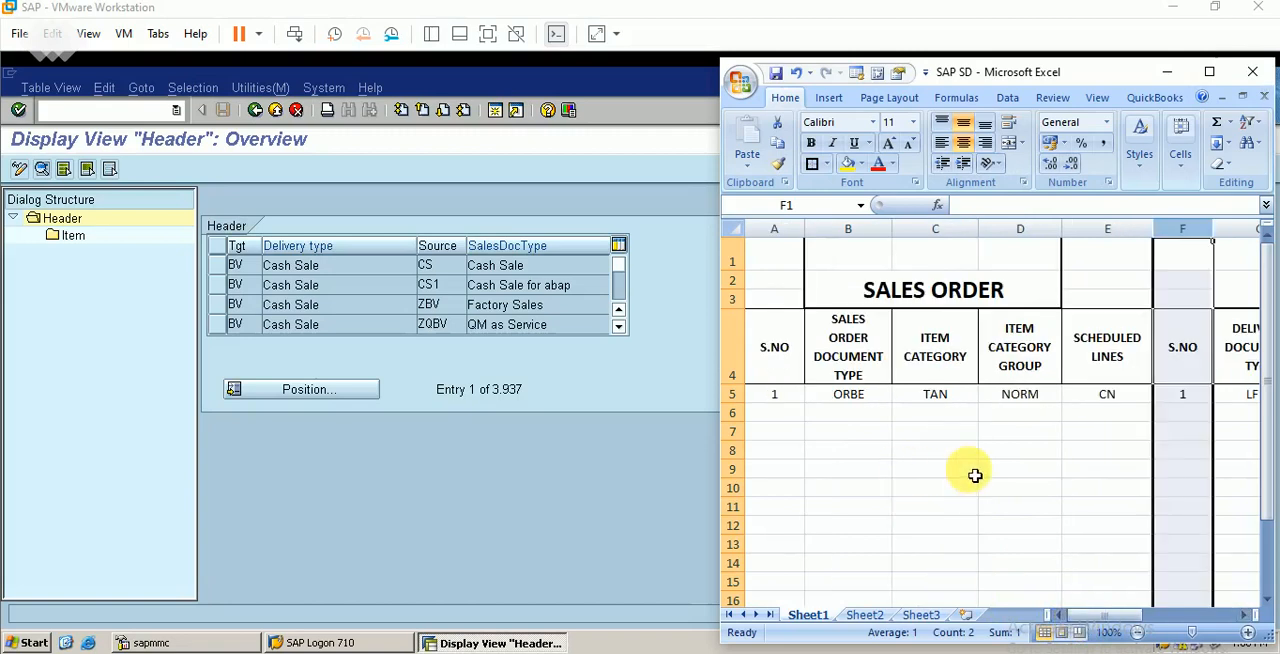
pyautogui.rightClick(1182, 232)
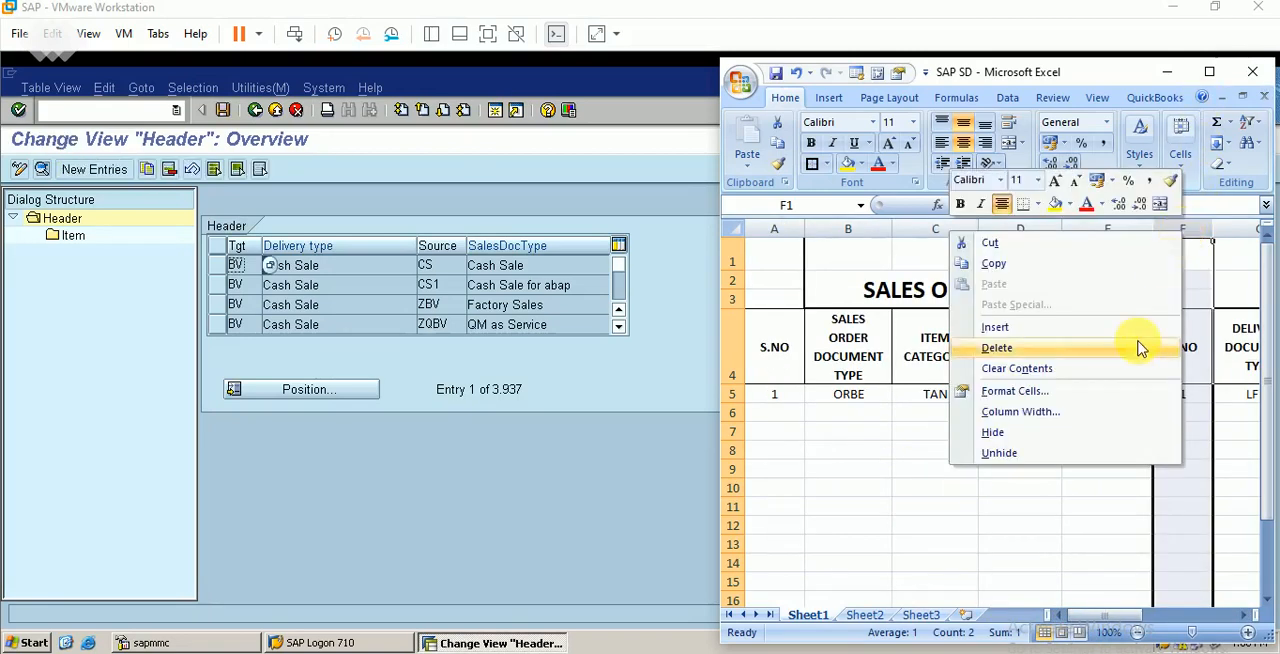
pyautogui.click(1010, 347)
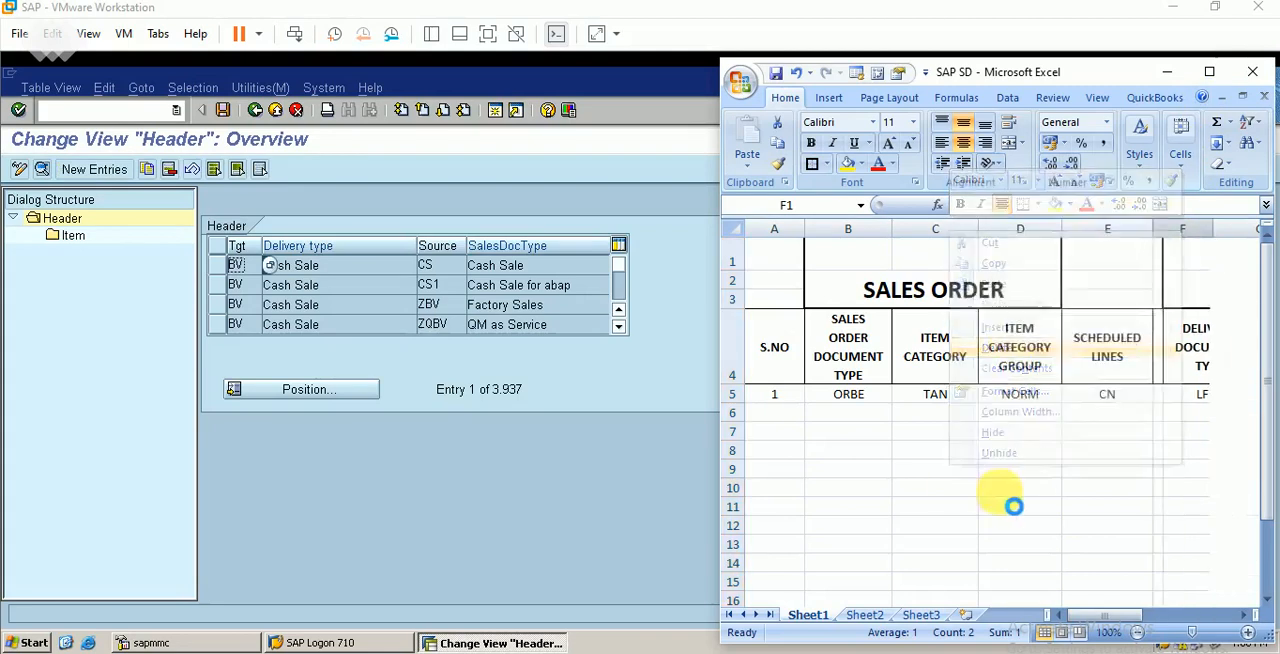
pyautogui.click(1115, 490)
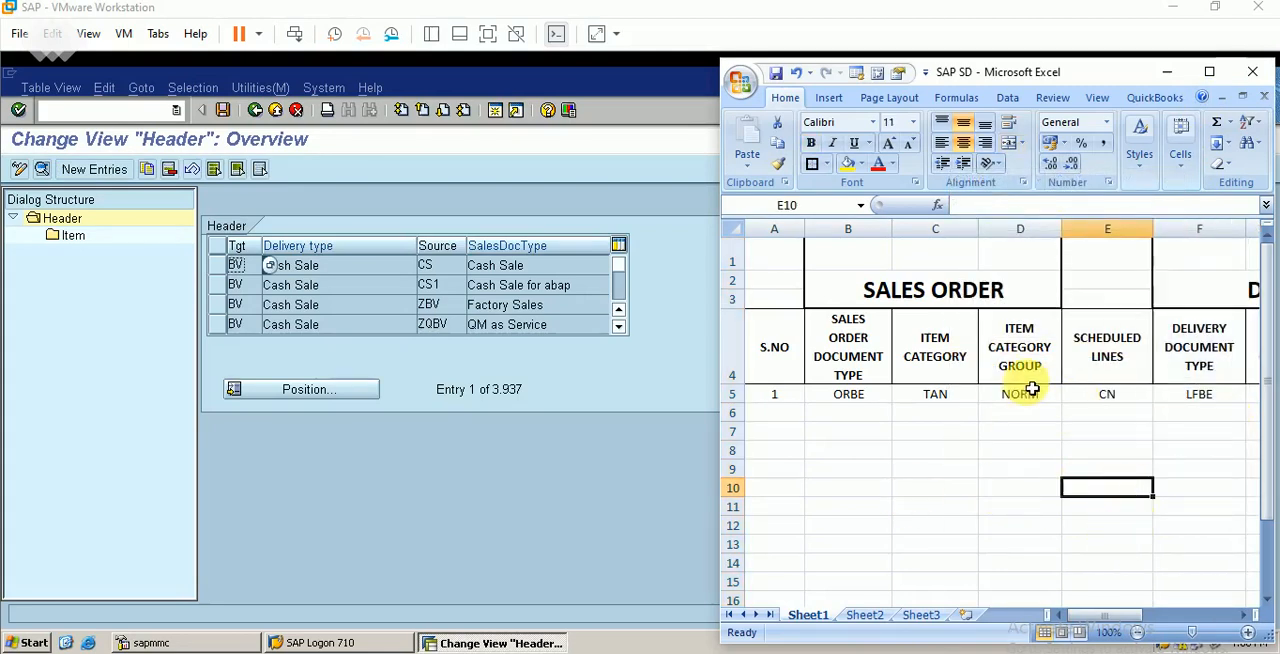
pyautogui.click(1168, 72)
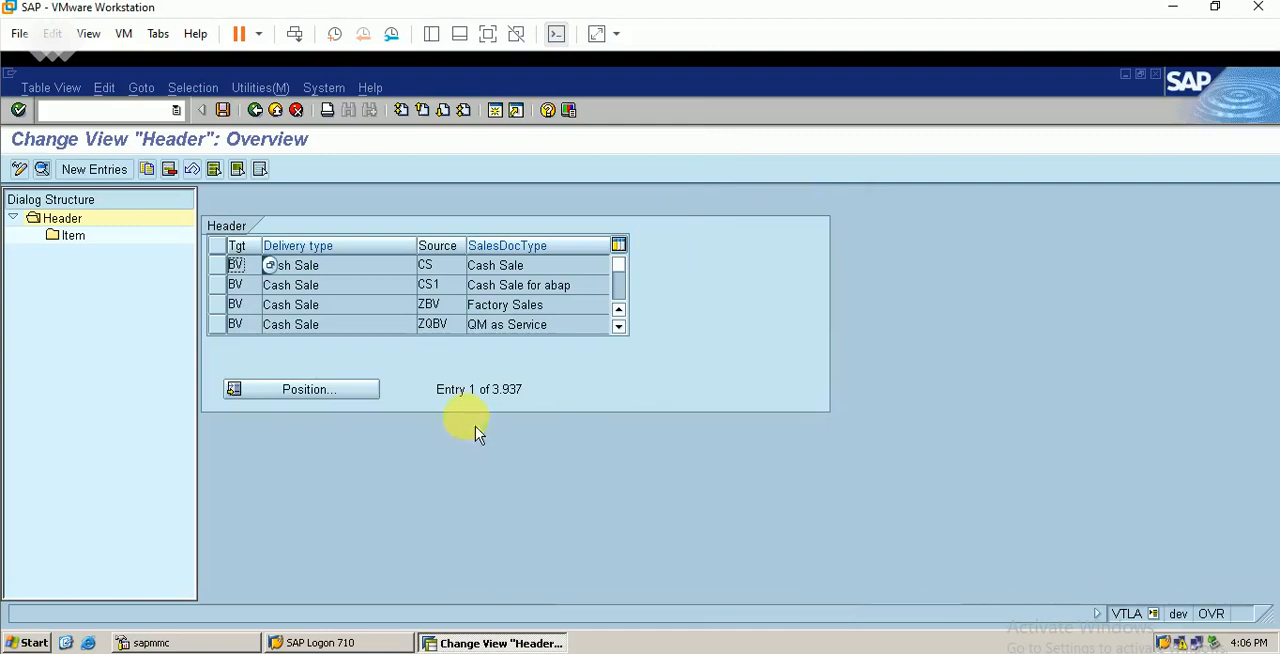
# Position the copy control header list at delivery type LFBE and sales document type ORBE
pyautogui.click(310, 401)
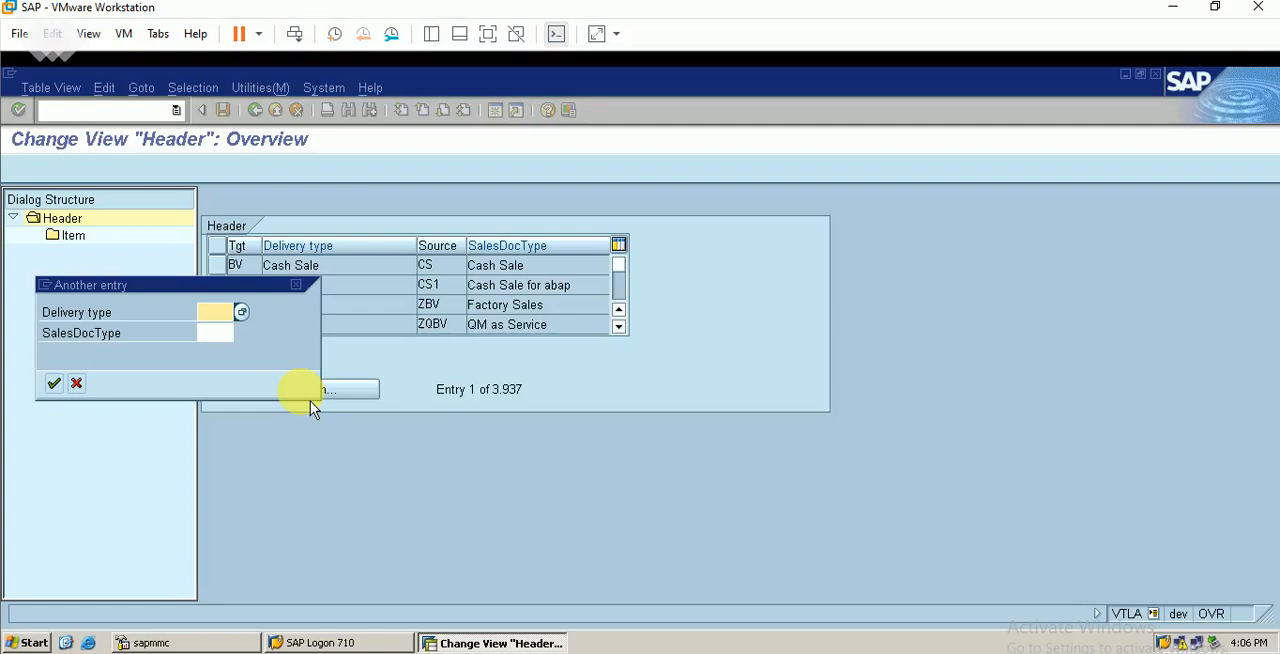
pyautogui.write('1fbe')
pyautogui.click(218, 333)
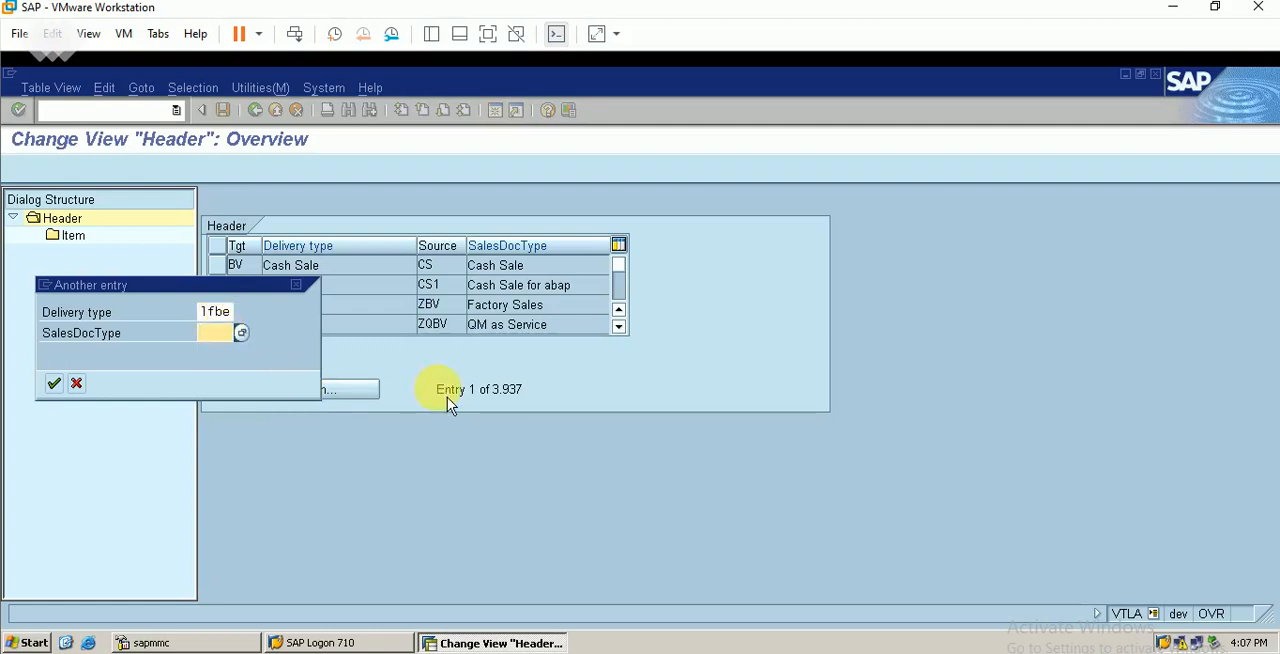
pyautogui.write('orbe')
pyautogui.press('Return')
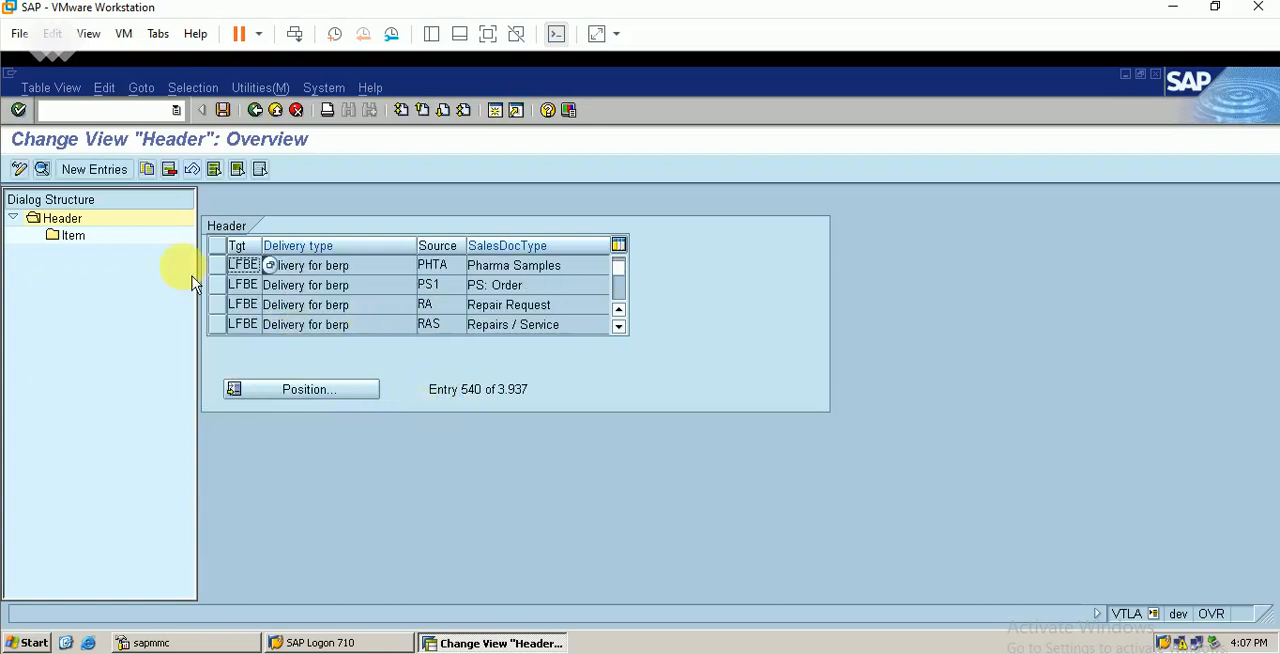
# Create a new header entry with target delivery type LFBE and source sales document type ORBE
pyautogui.click(96, 170)
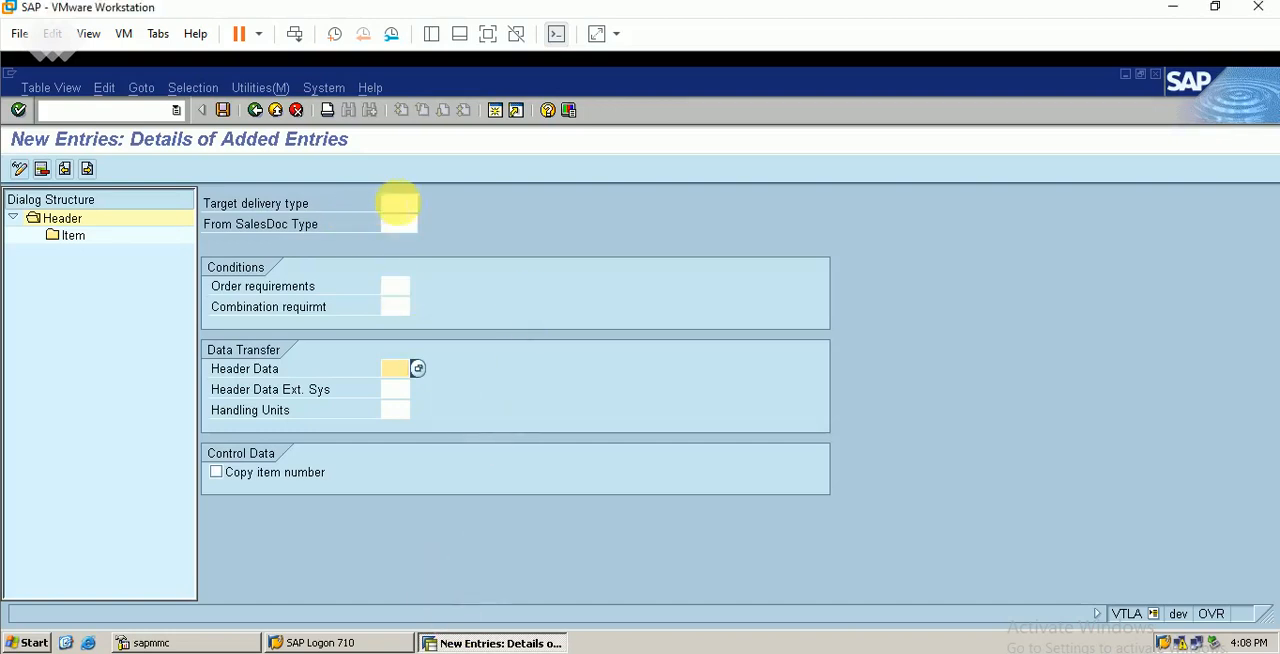
pyautogui.click(398, 204)
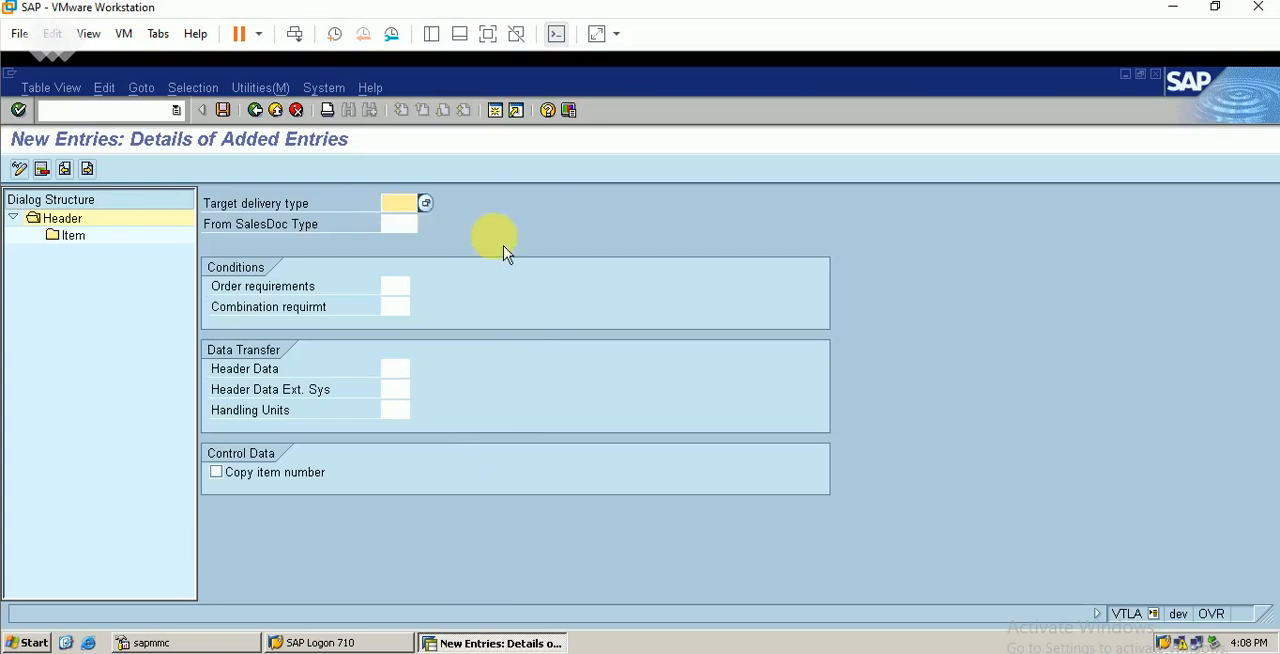
pyautogui.write('1fbe')
pyautogui.press('Tab')
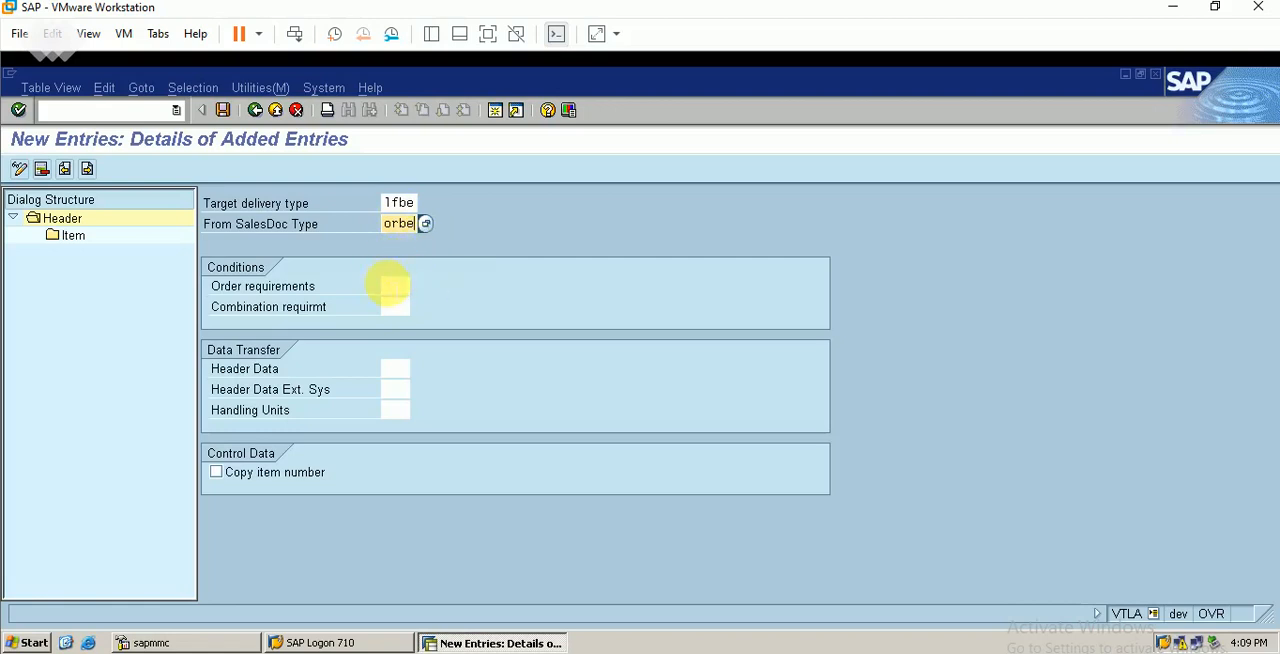
# Choose order requirements 001 (Header), combination requirement 051 (Combination) and header data 001 (Header), and save the header entry under the proposed customizing request
pyautogui.click(395, 286)
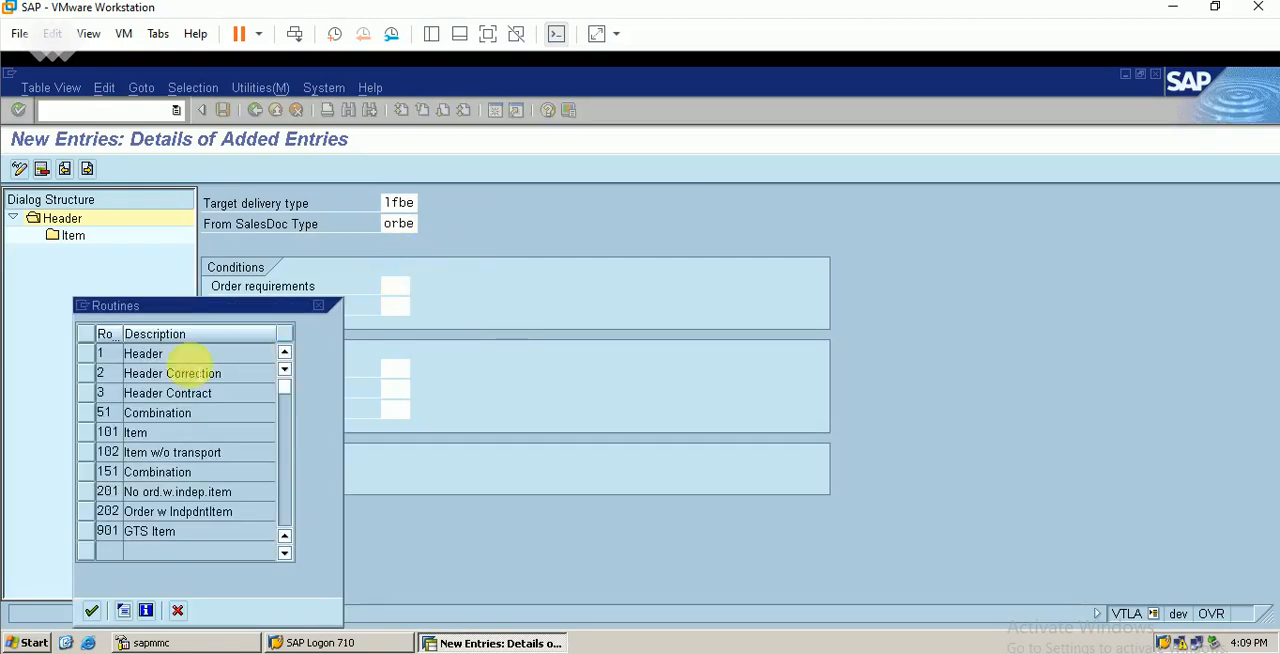
pyautogui.doubleClick(143, 353)
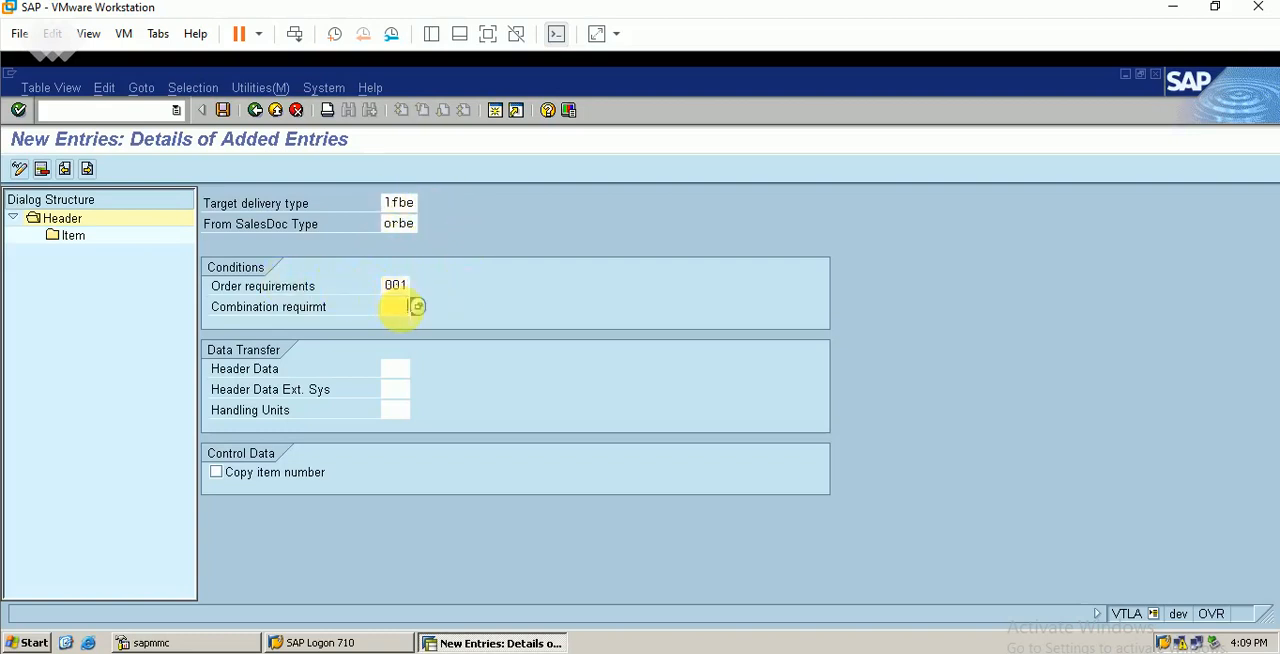
pyautogui.click(417, 306)
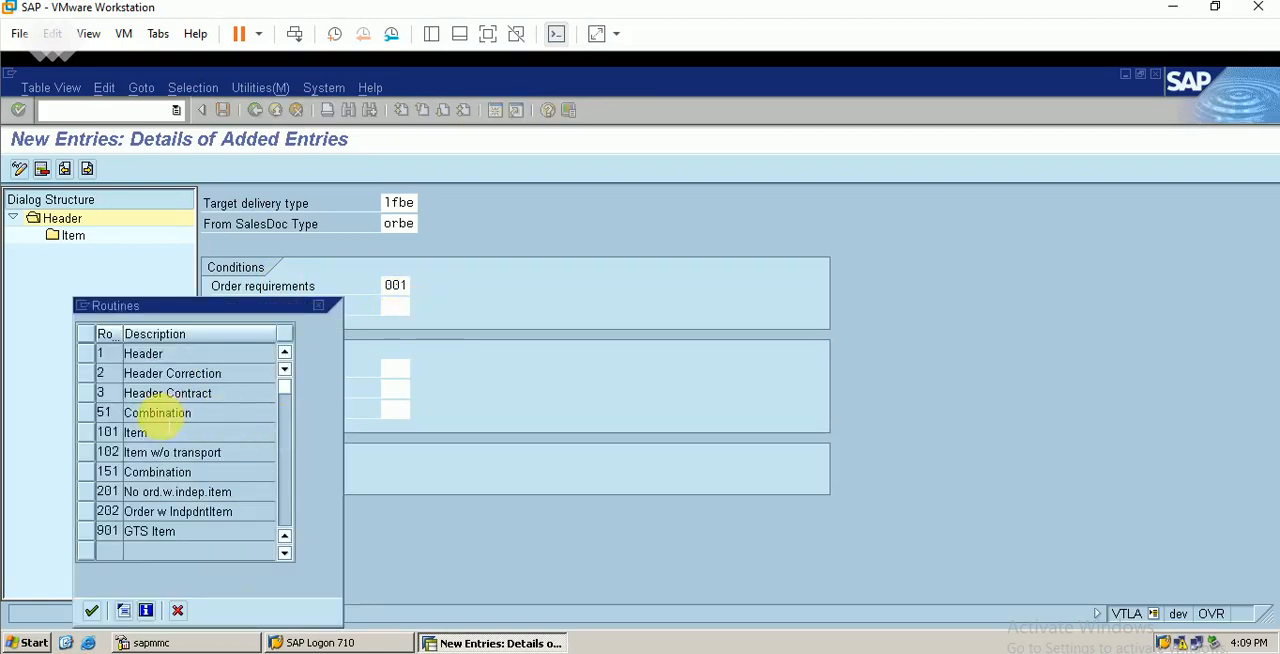
pyautogui.doubleClick(165, 414)
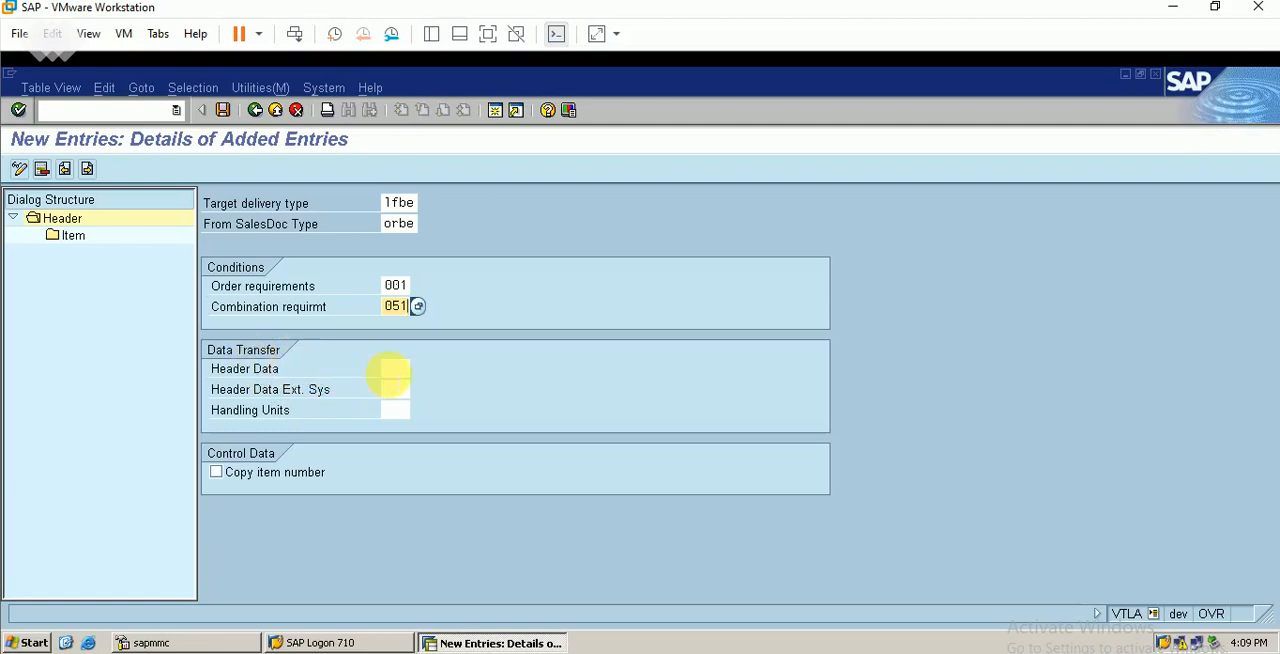
pyautogui.click(417, 369)
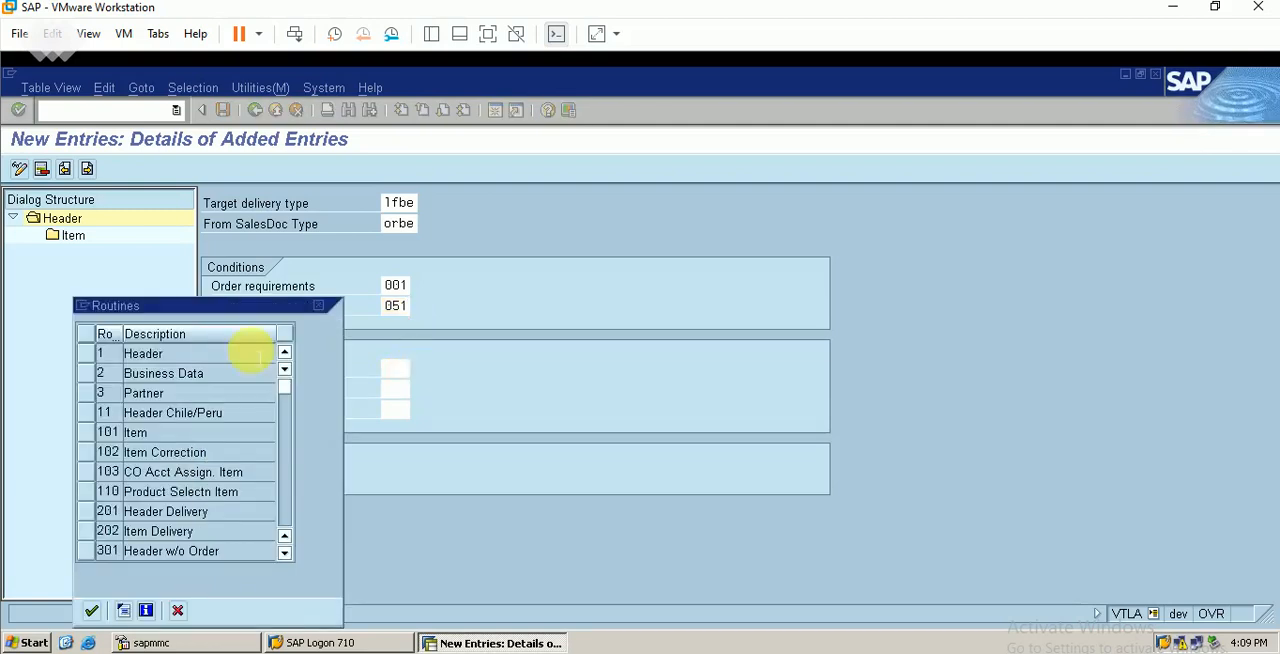
pyautogui.doubleClick(143, 353)
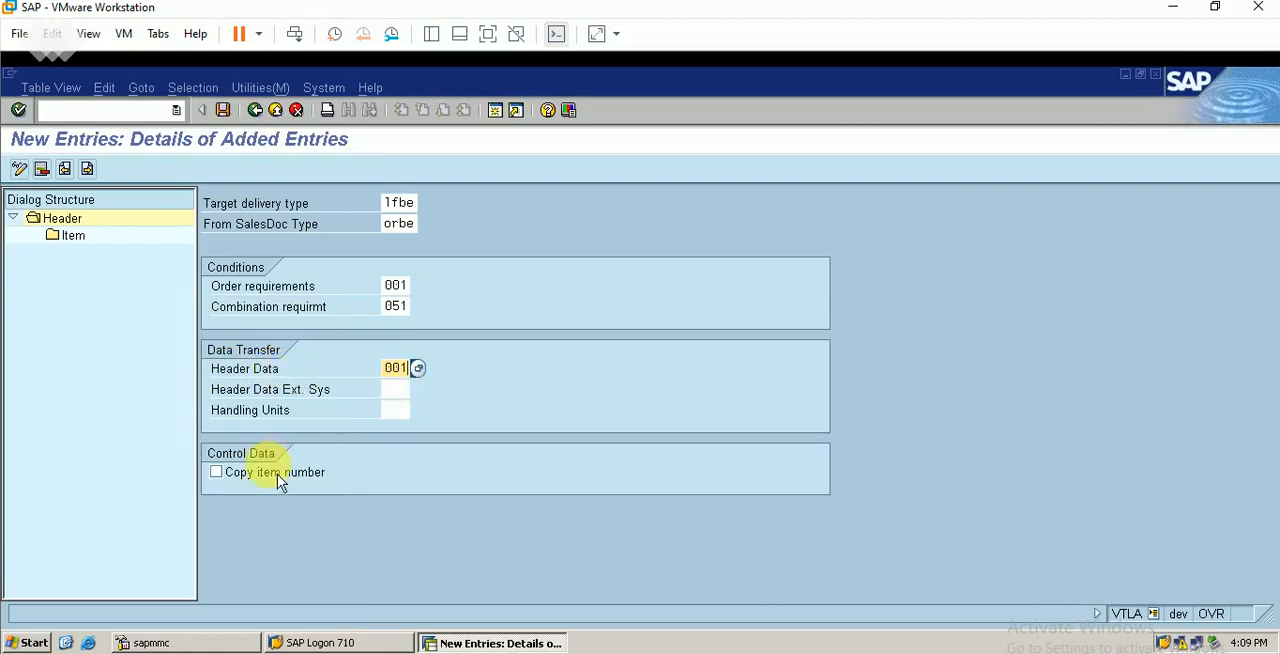
pyautogui.click(223, 111)
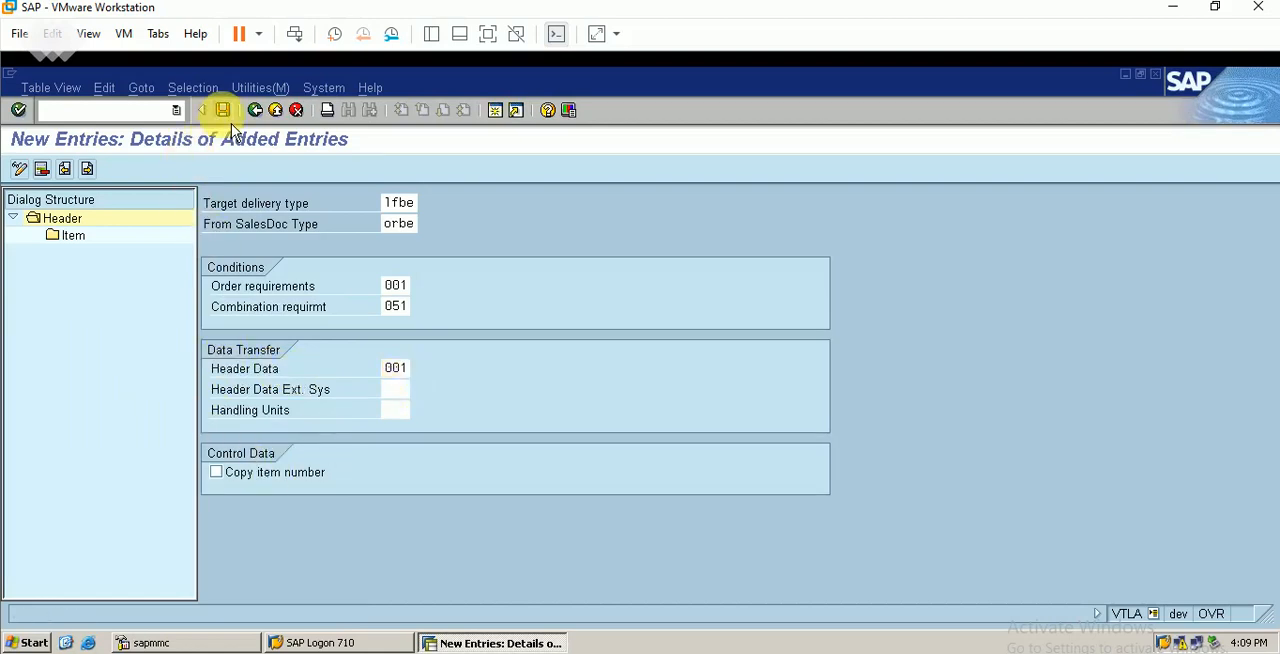
pyautogui.click(56, 364)
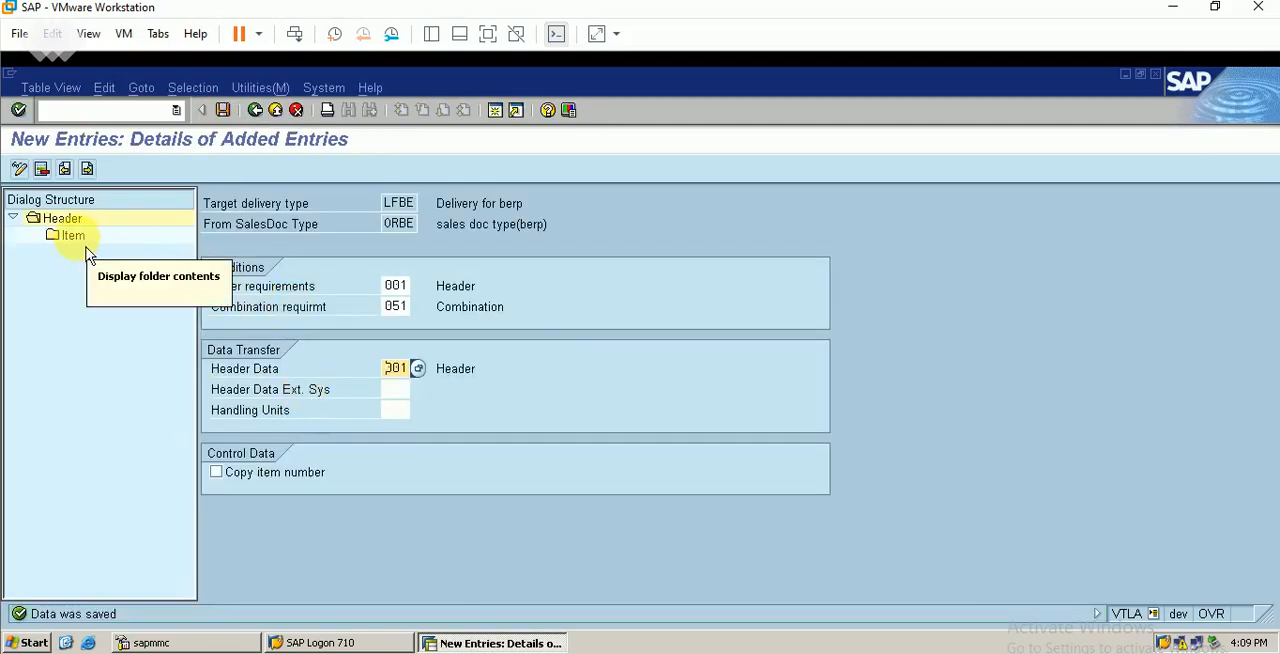
# Start a new item-level entry for LFBE and ORBE, check the item category in the Excel workbook, and enter TAN as item category
pyautogui.click(80, 238)
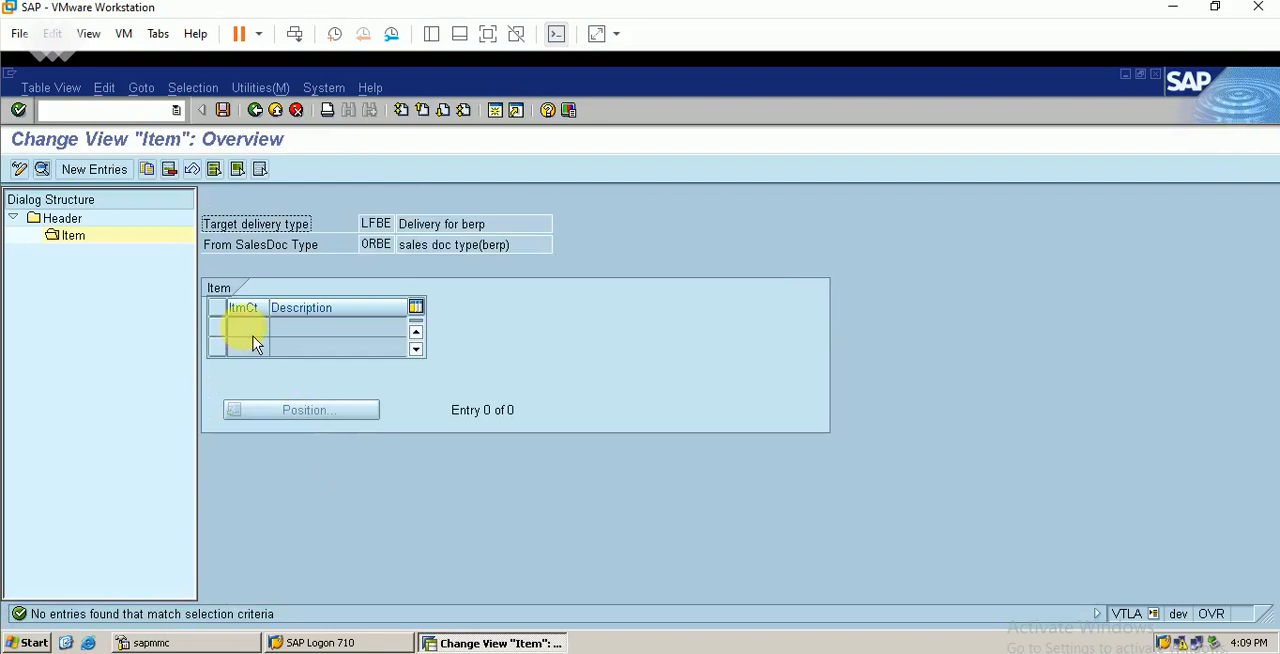
pyautogui.click(97, 170)
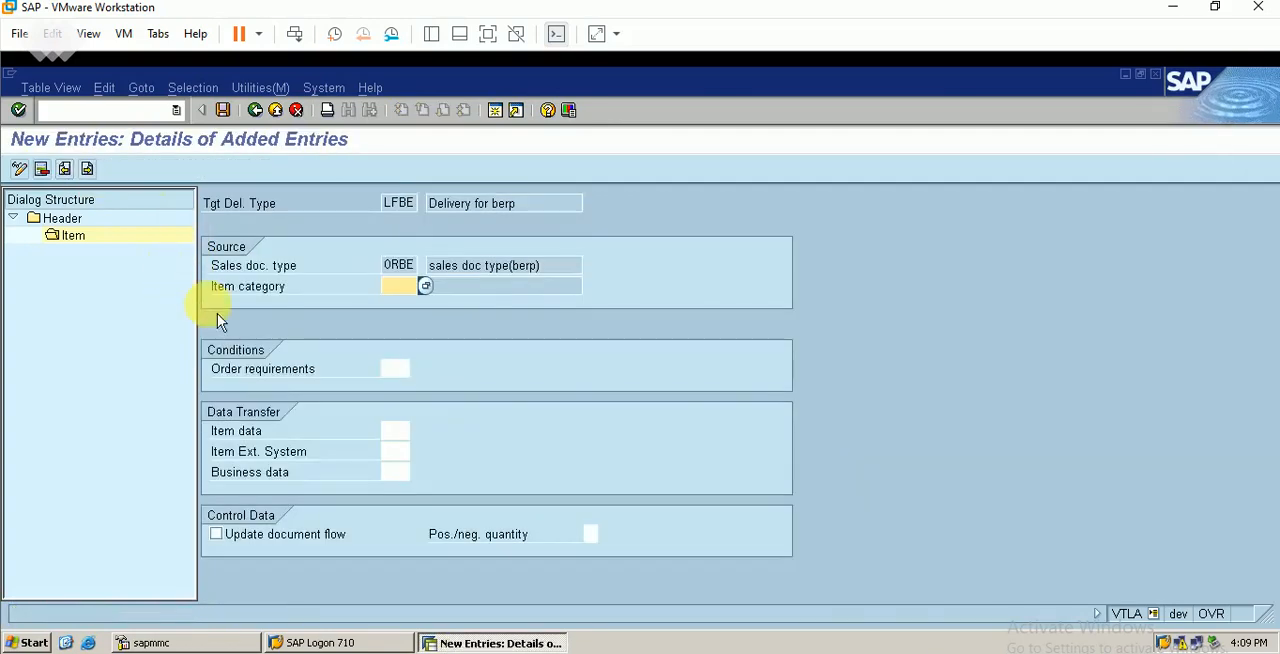
pyautogui.hotkey('alt', 'Tab')
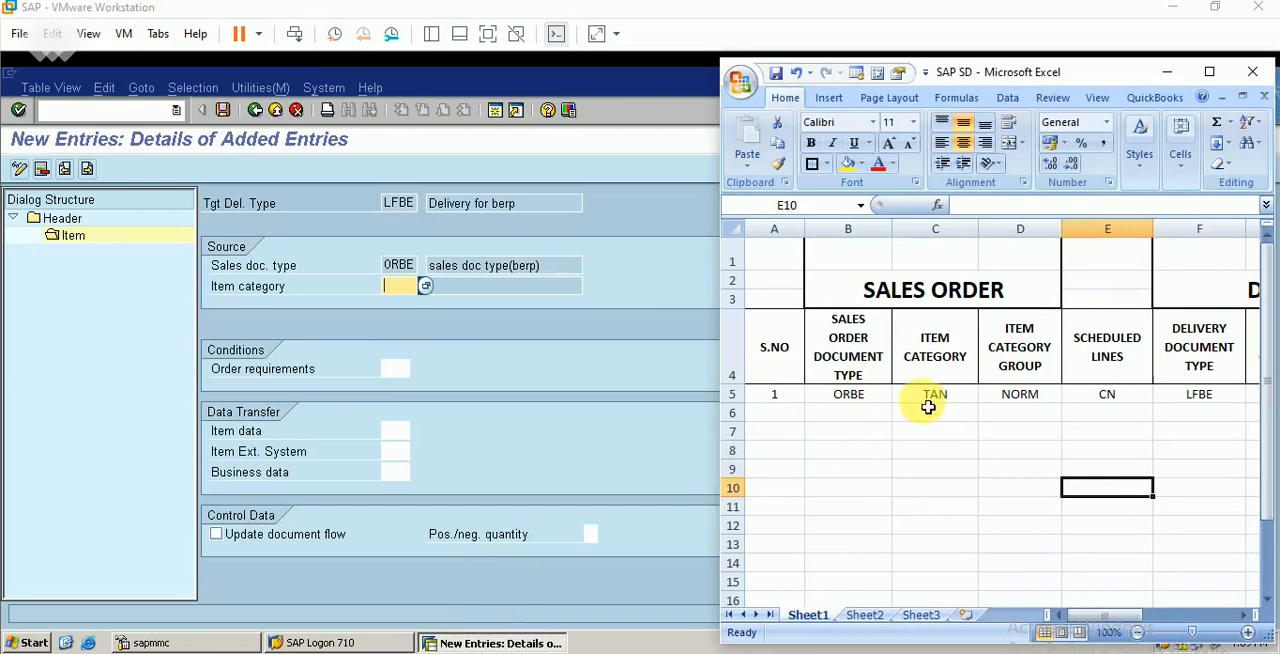
pyautogui.click(1166, 70)
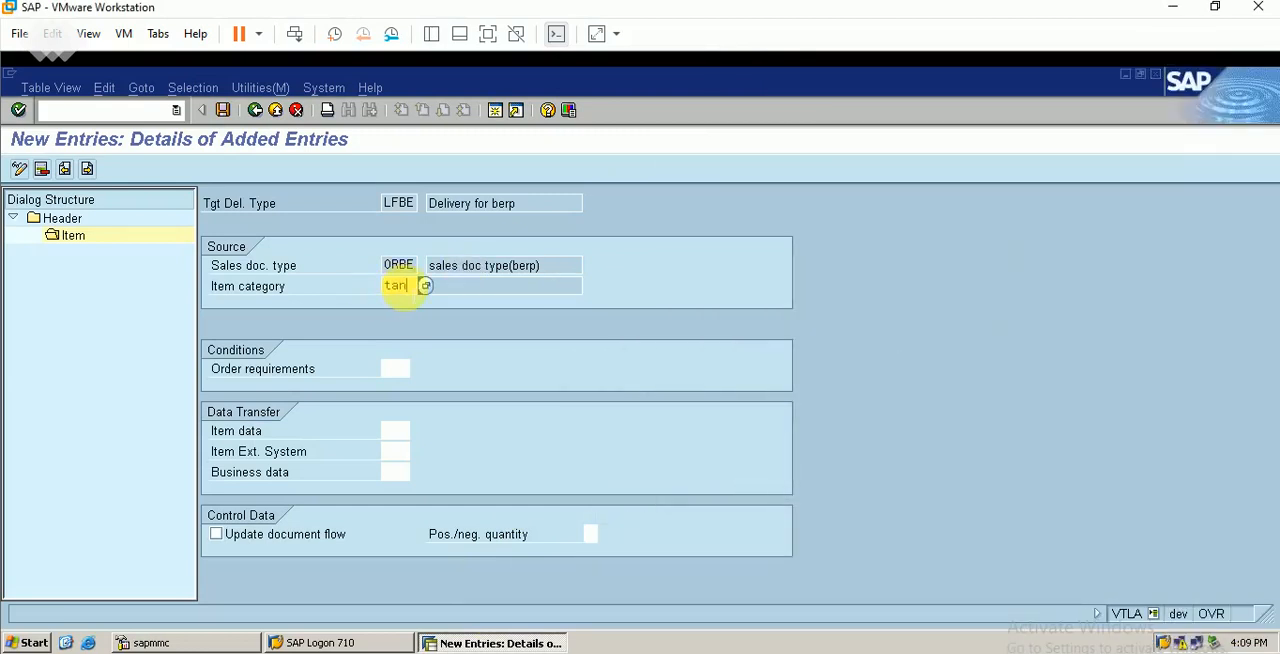
pyautogui.click(424, 286)
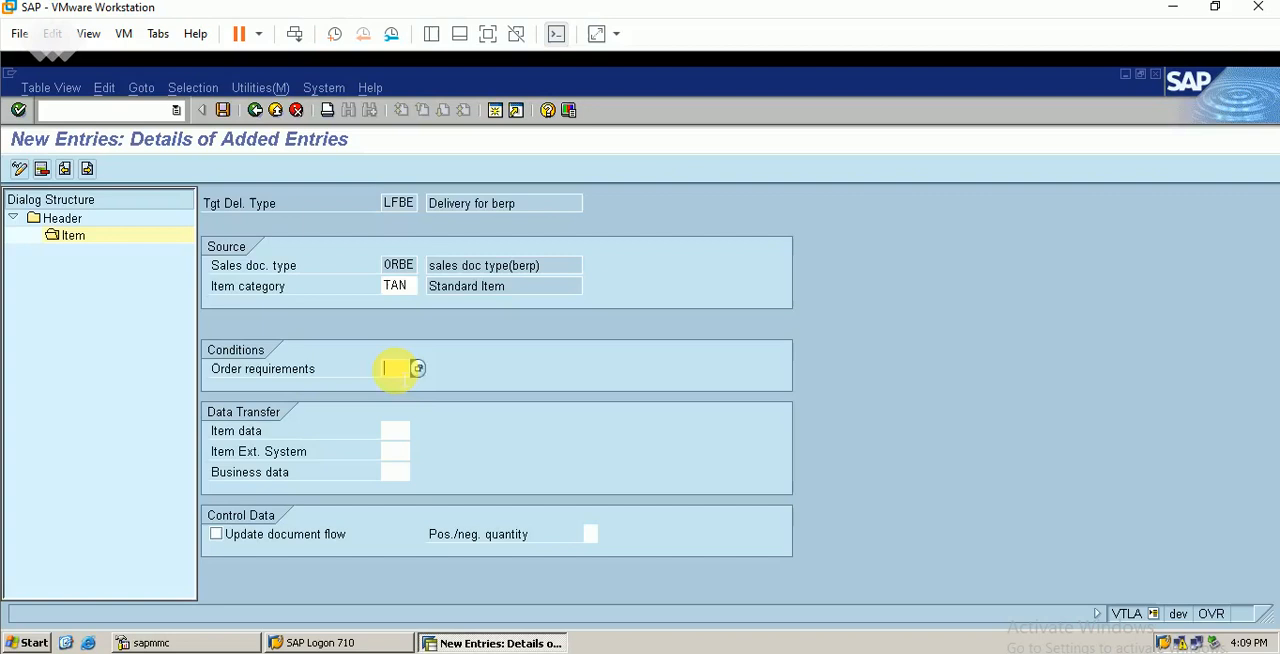
# View the order requirements routines without choosing one, and save the TAN item entry
pyautogui.click(419, 369)
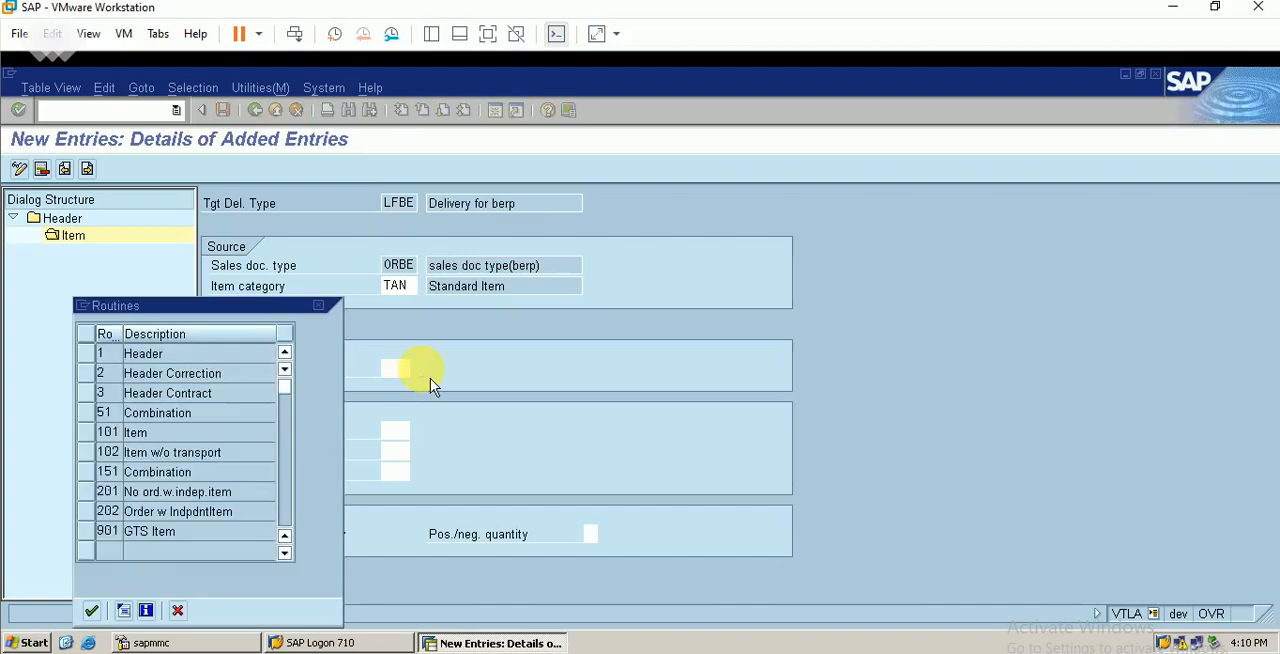
pyautogui.click(319, 305)
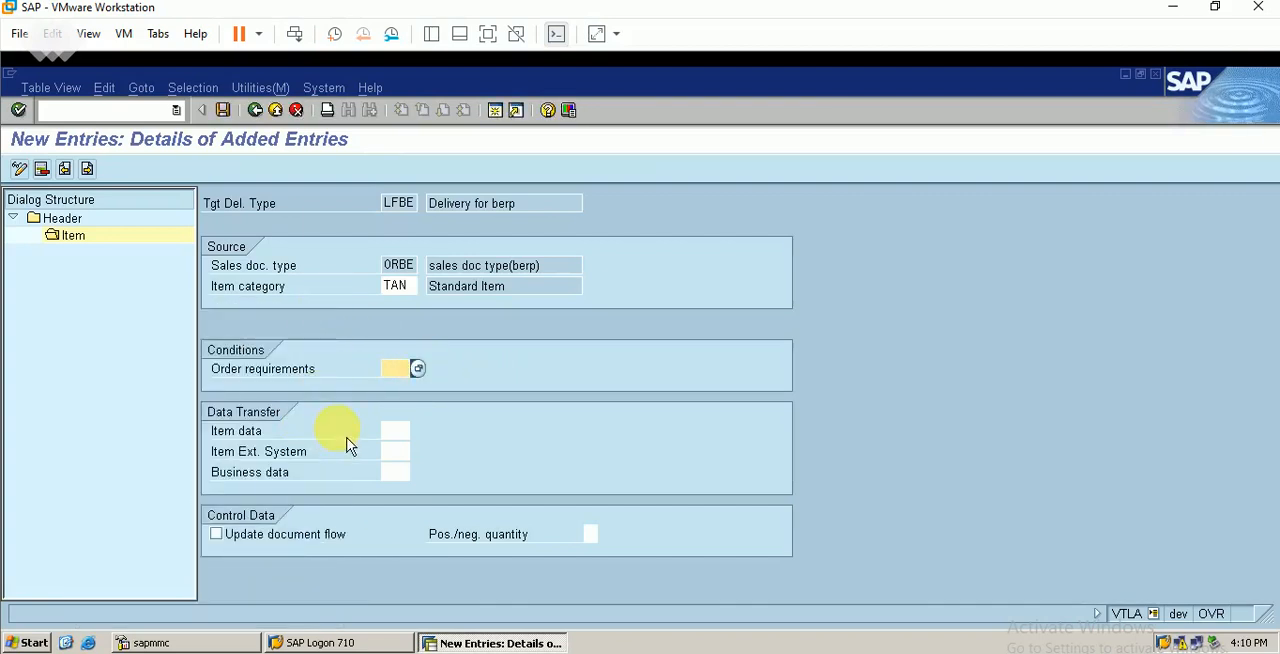
pyautogui.click(223, 110)
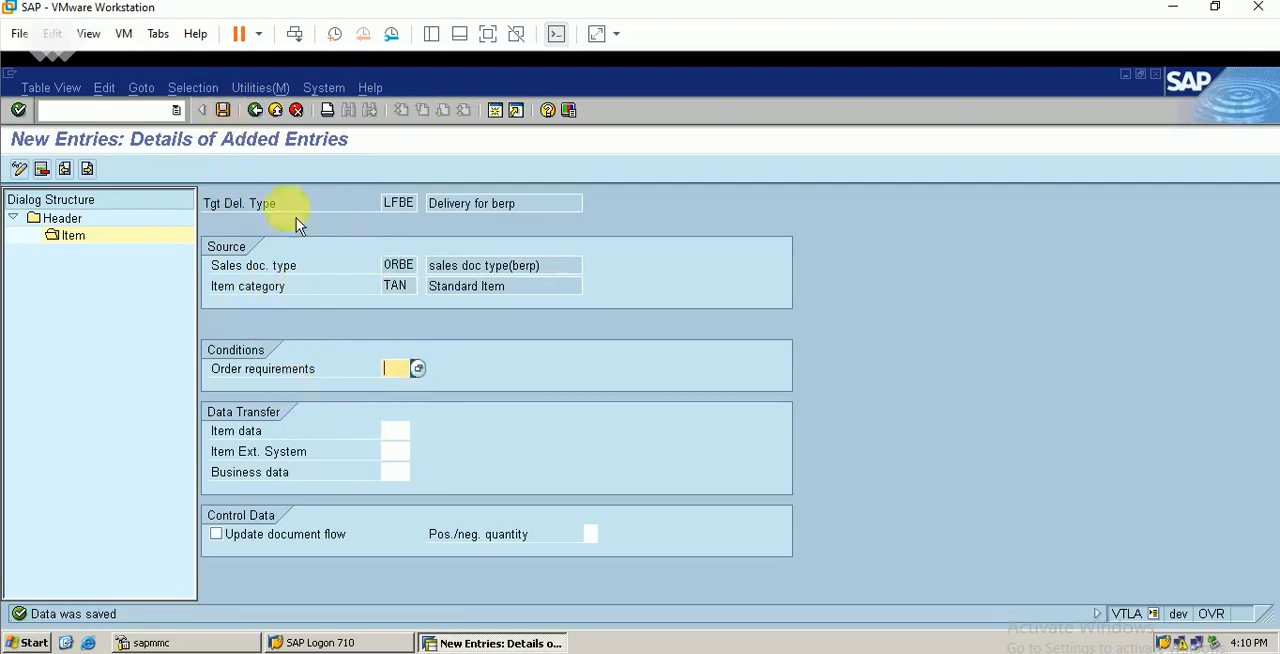
# Reopen the details of the TAN item entry and choose 101 (Item) as its order requirements routine
pyautogui.click(262, 116)
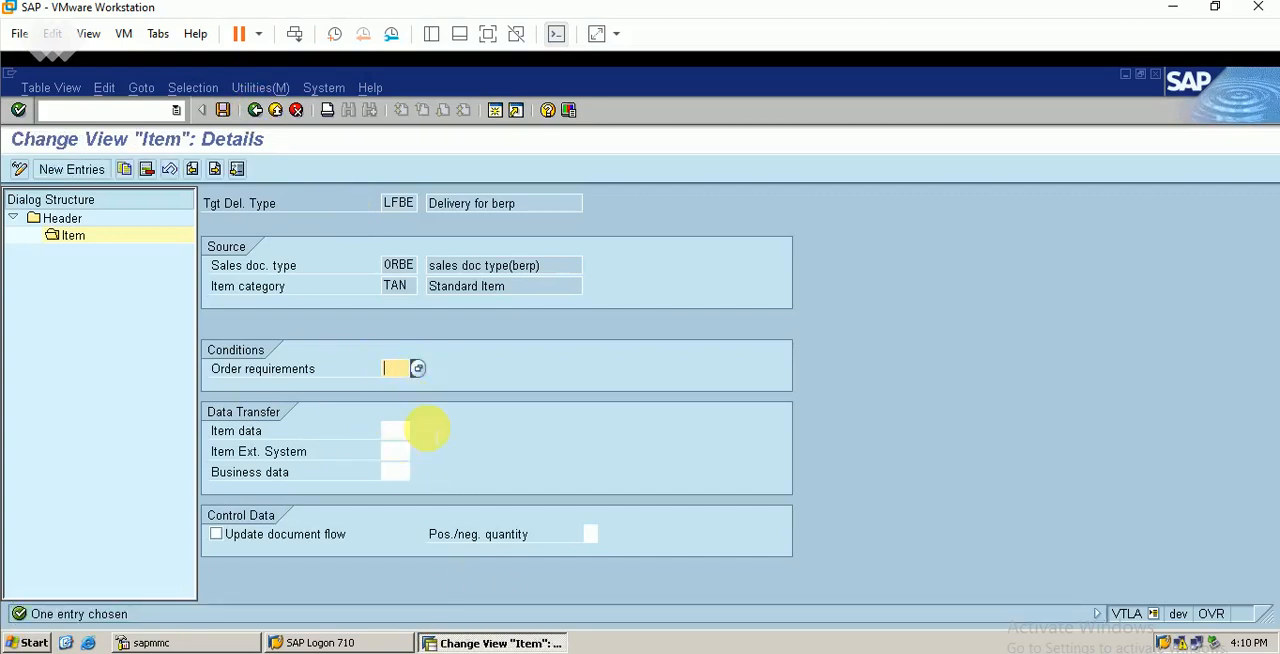
pyautogui.click(418, 369)
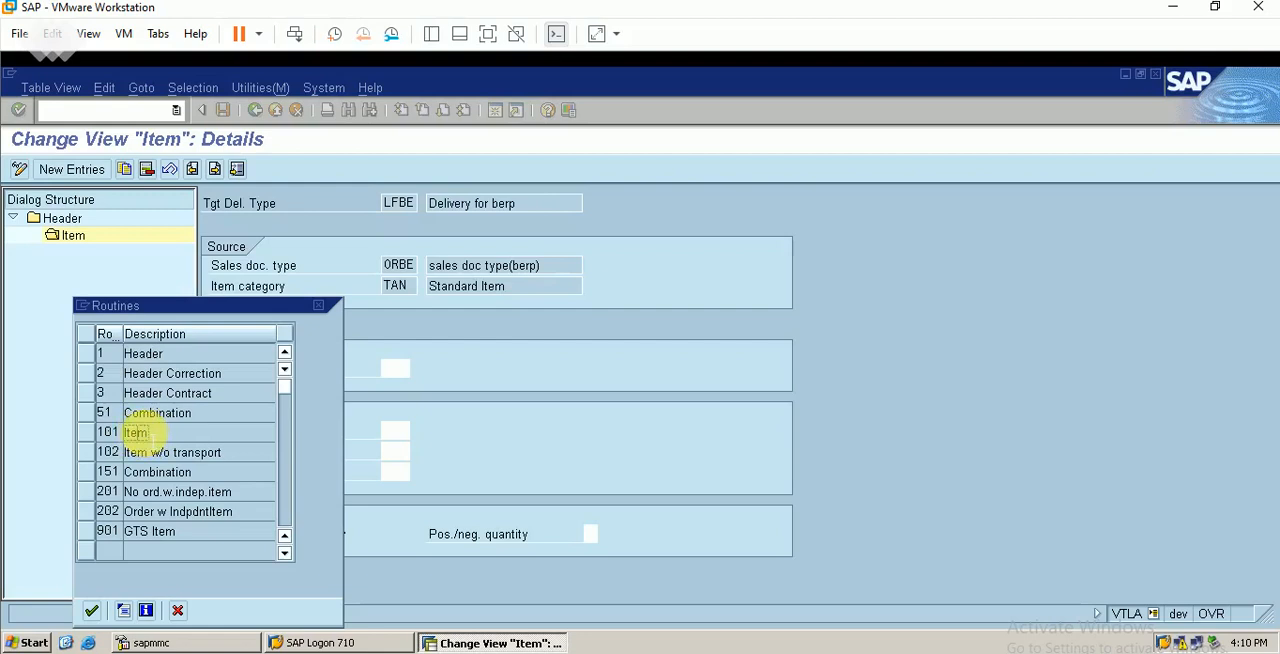
pyautogui.doubleClick(135, 432)
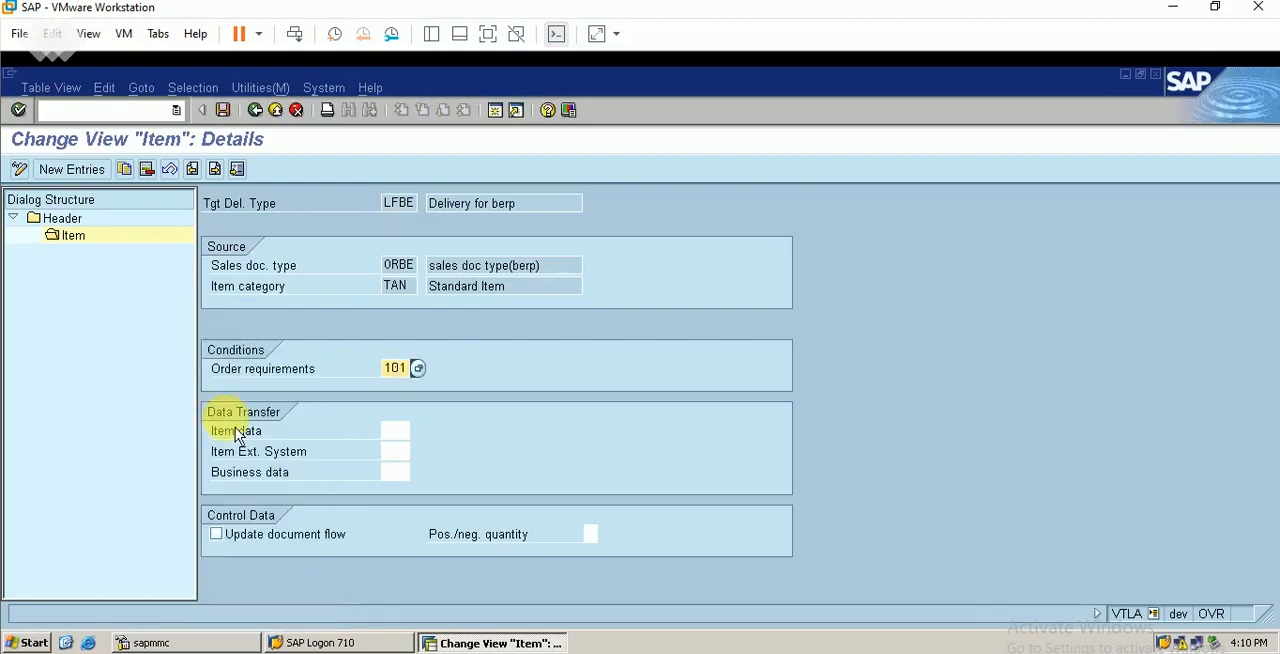
# Save the TAN item entry and leave the delivery copy control view for the IMG structure
pyautogui.click(224, 111)
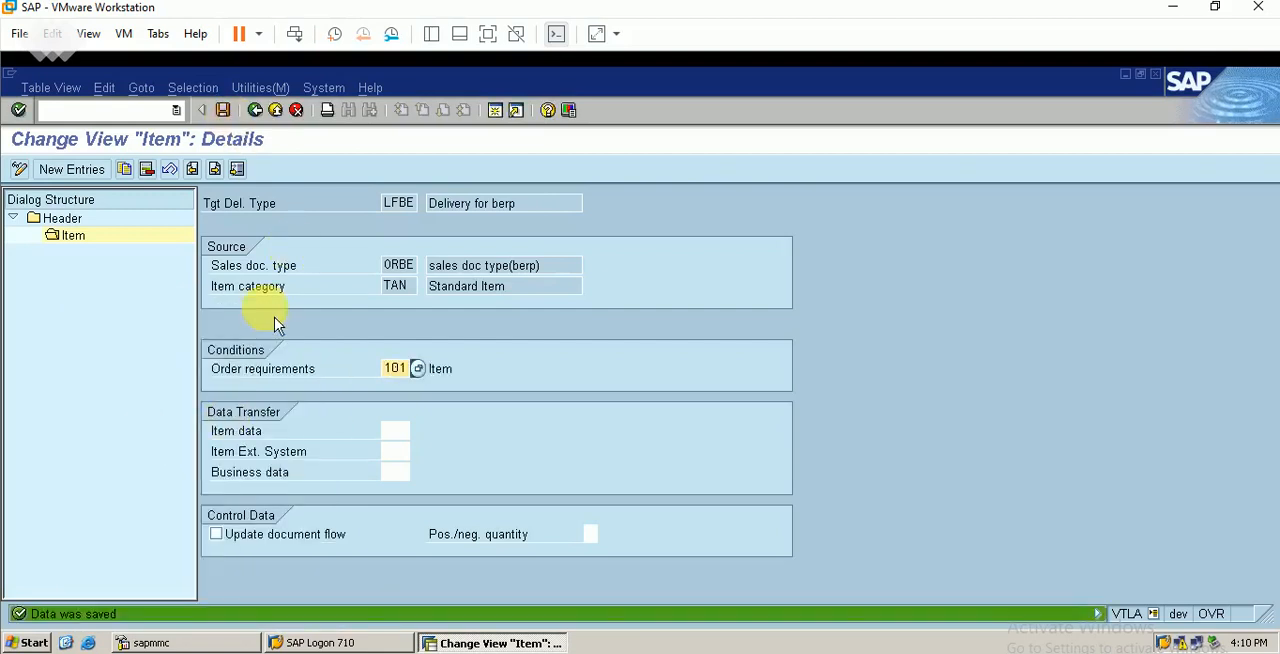
pyautogui.click(264, 118)
pyautogui.click(264, 118)
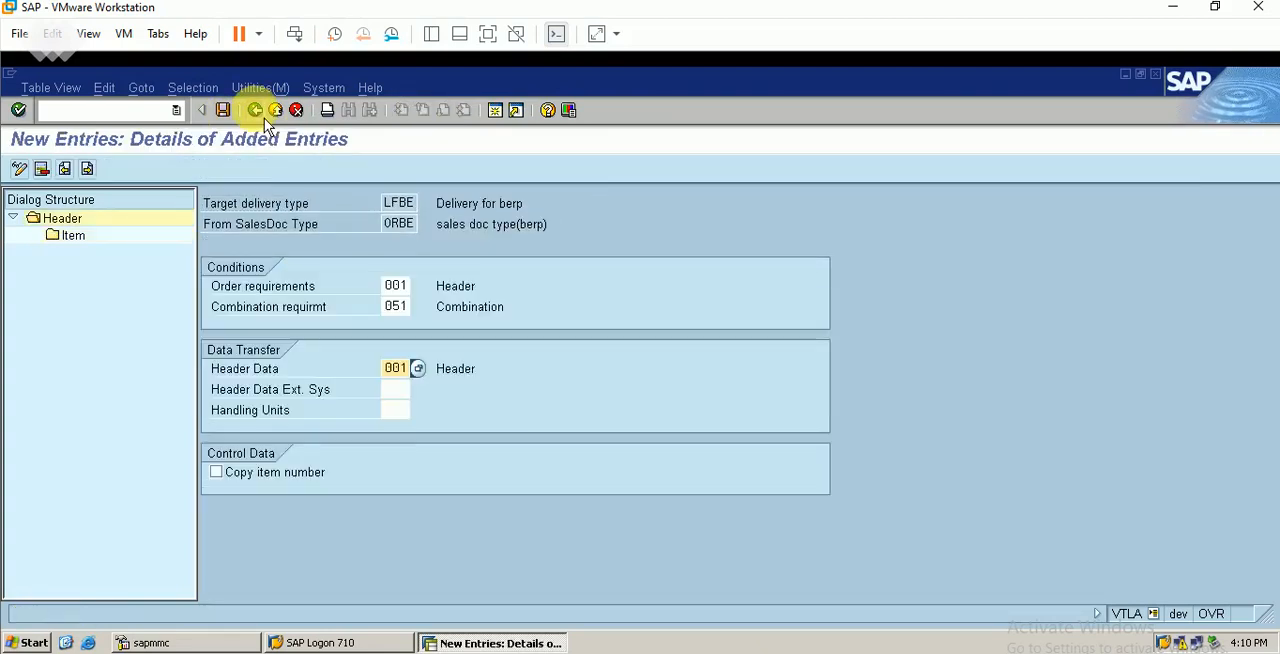
pyautogui.click(264, 118)
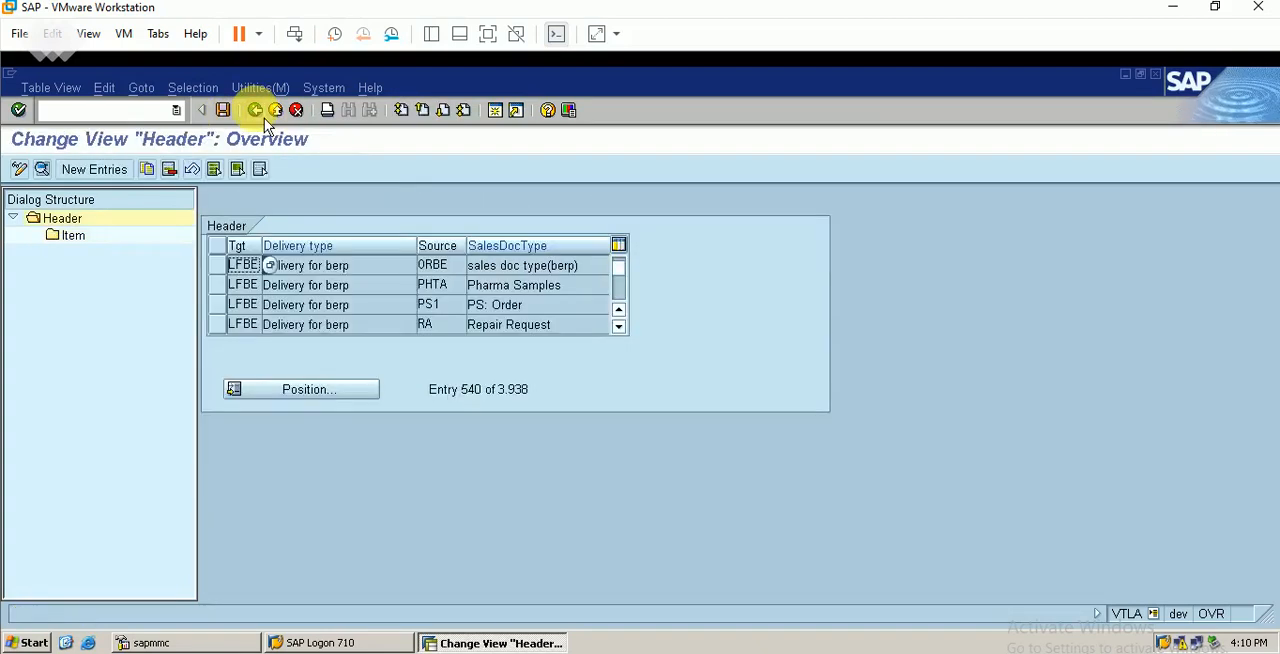
pyautogui.click(264, 118)
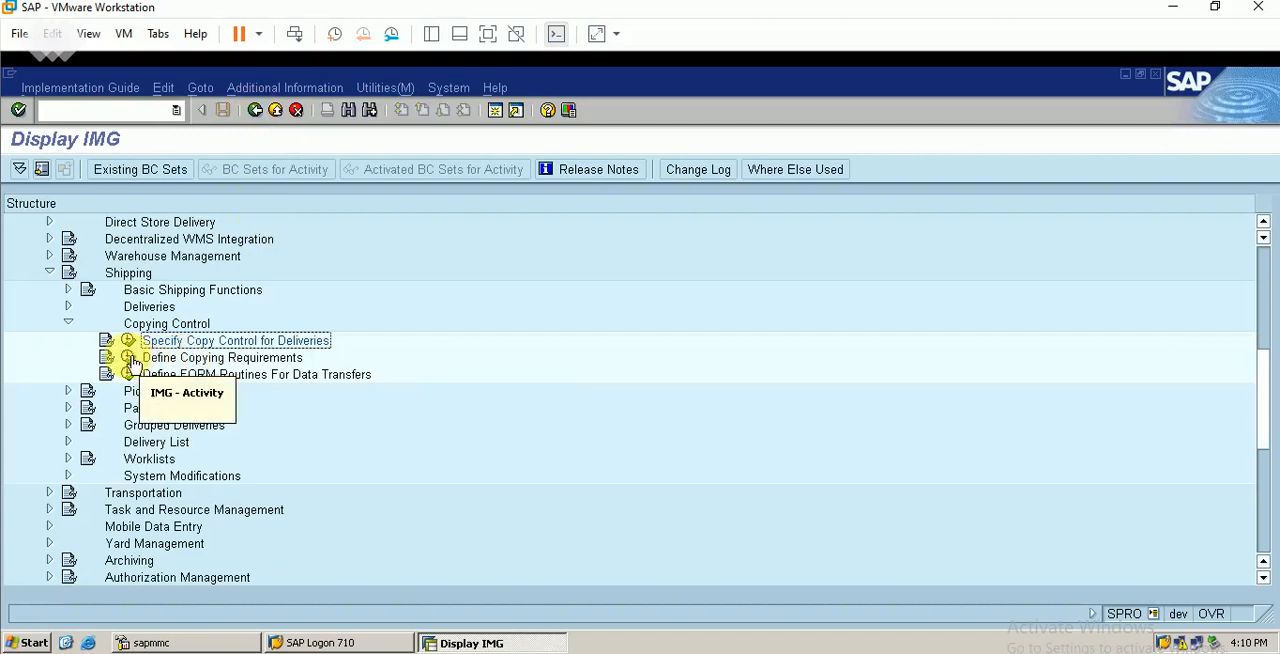
# View the Define Copying Requirements activity, return to the IMG structure and collapse Copying Control
pyautogui.click(132, 361)
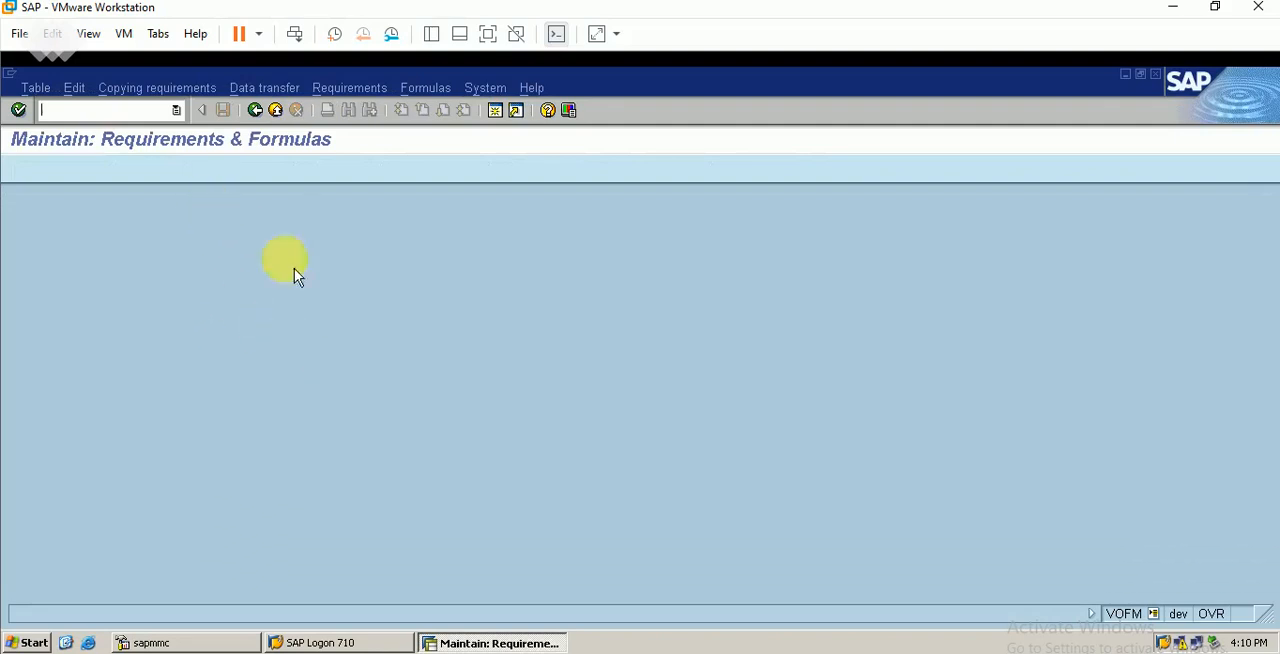
pyautogui.click(256, 111)
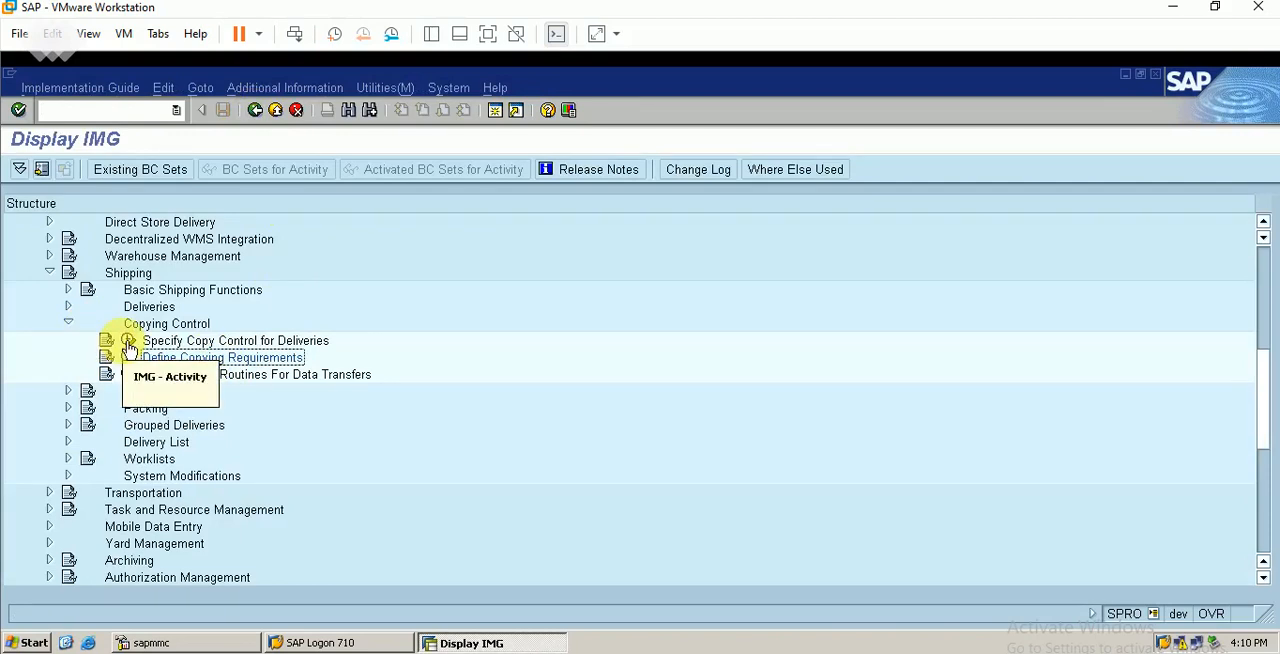
pyautogui.click(68, 322)
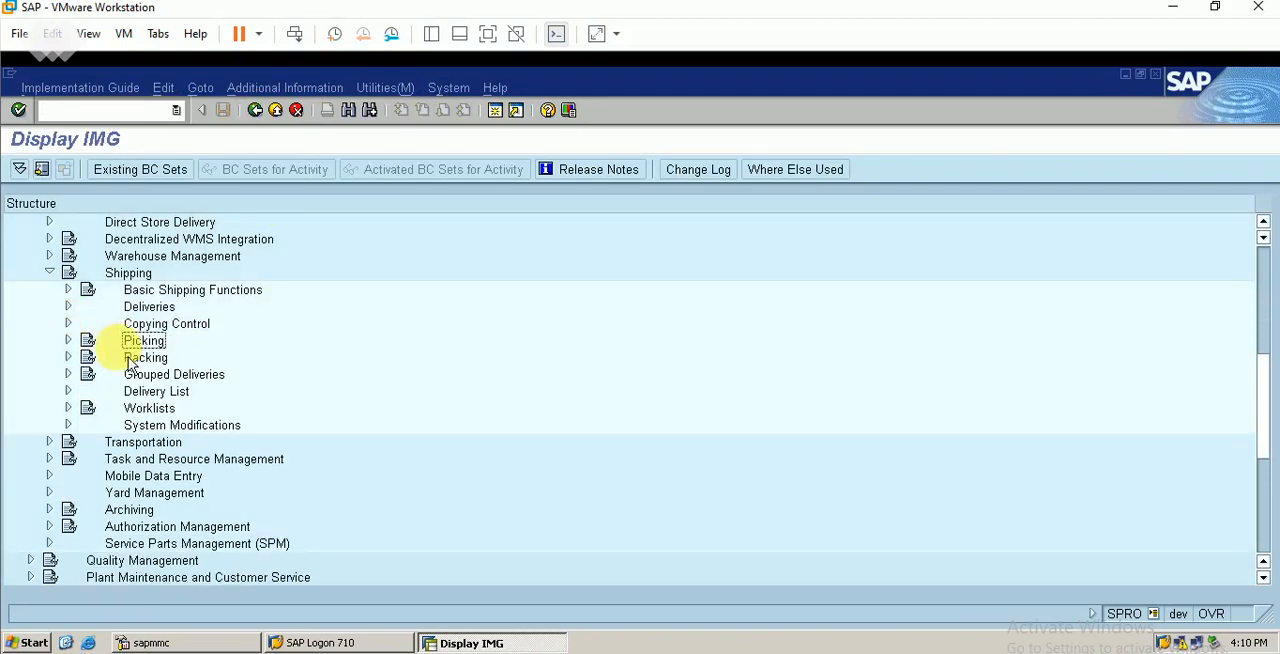
# Check whether item category TAN is relevant for picking in the Define Relevant Item Categories activity under Picking
pyautogui.click(68, 340)
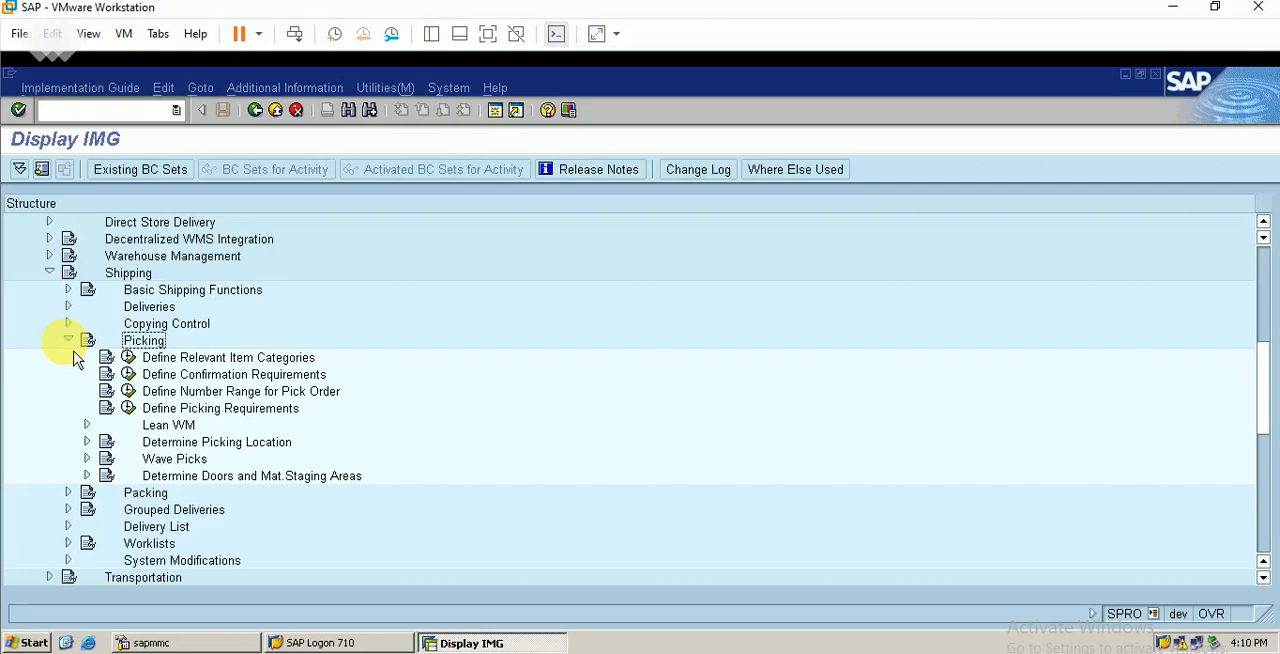
pyautogui.click(68, 340)
pyautogui.click(69, 341)
pyautogui.click(129, 358)
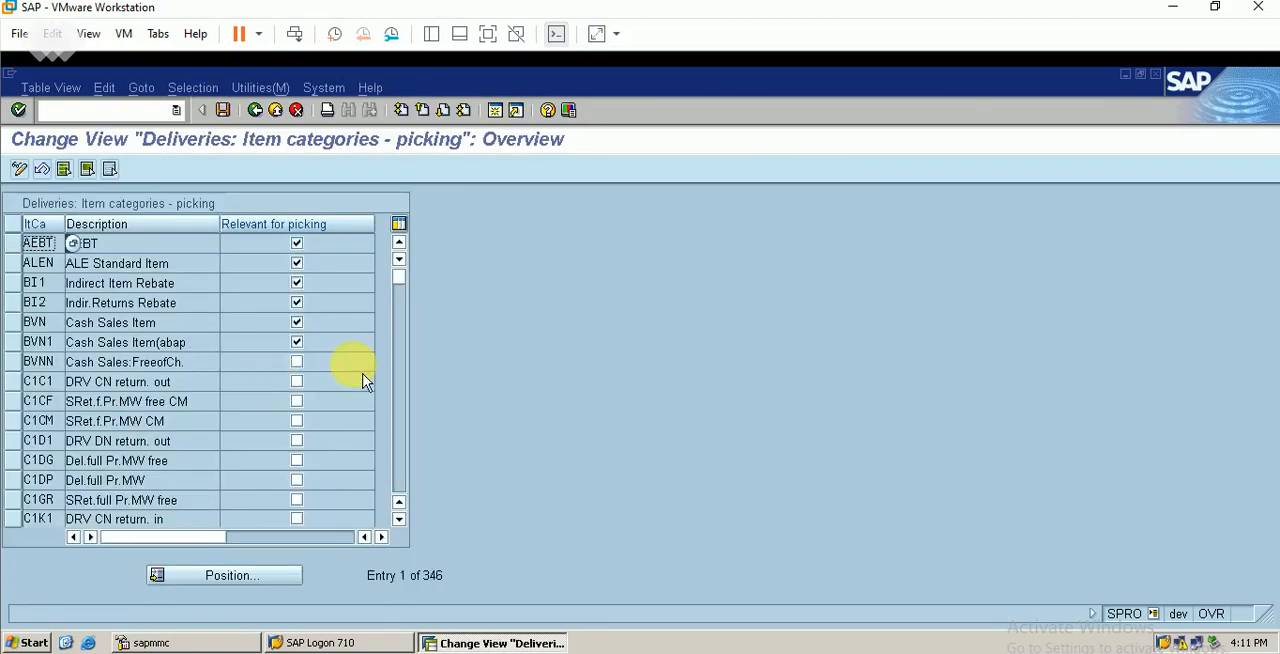
pyautogui.click(208, 580)
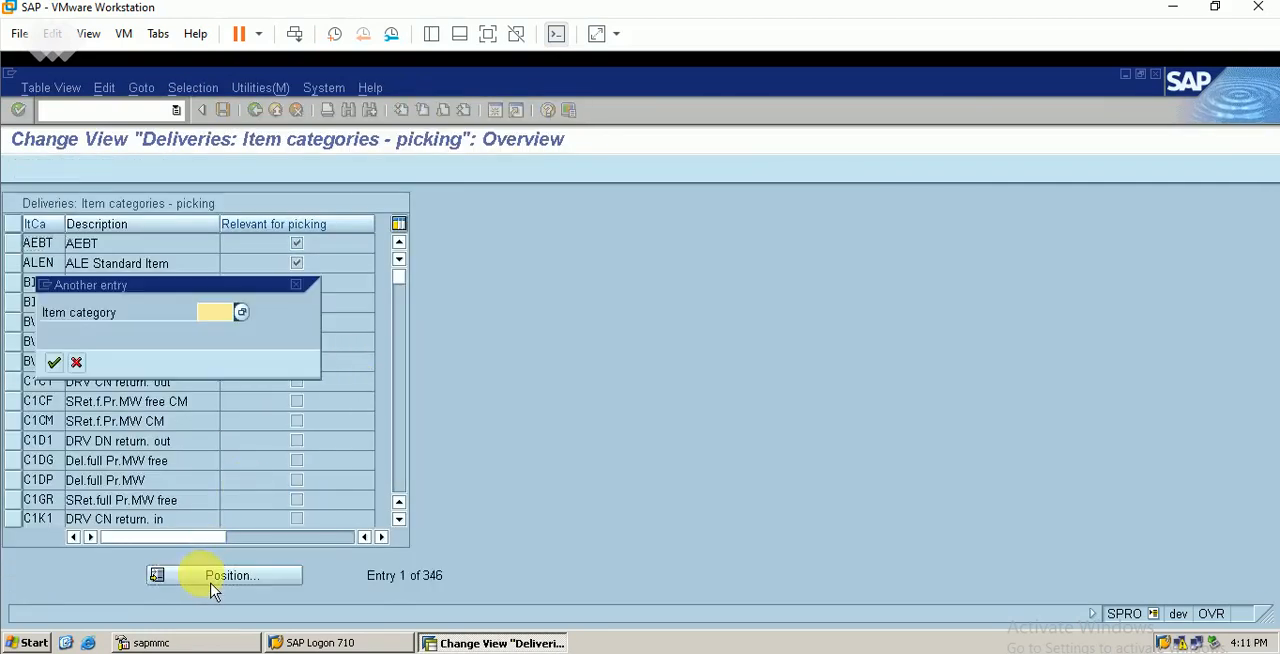
pyautogui.write('tan')
pyautogui.press('Return')
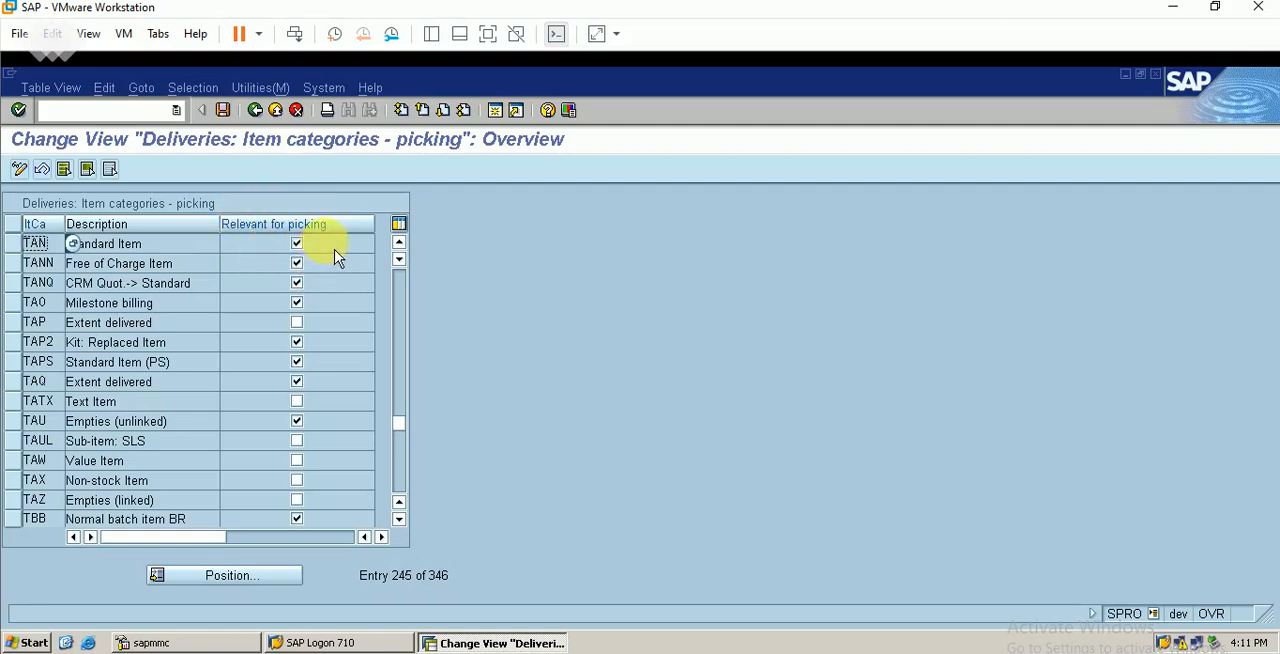
pyautogui.click(274, 111)
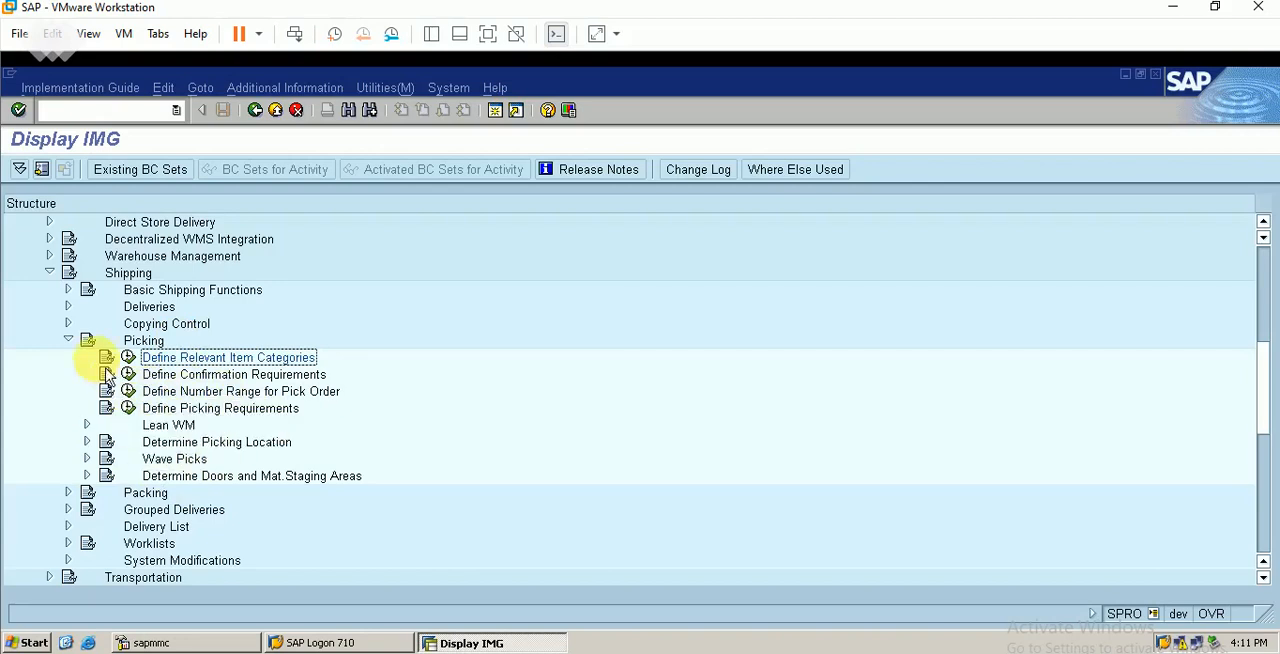
pyautogui.click(68, 340)
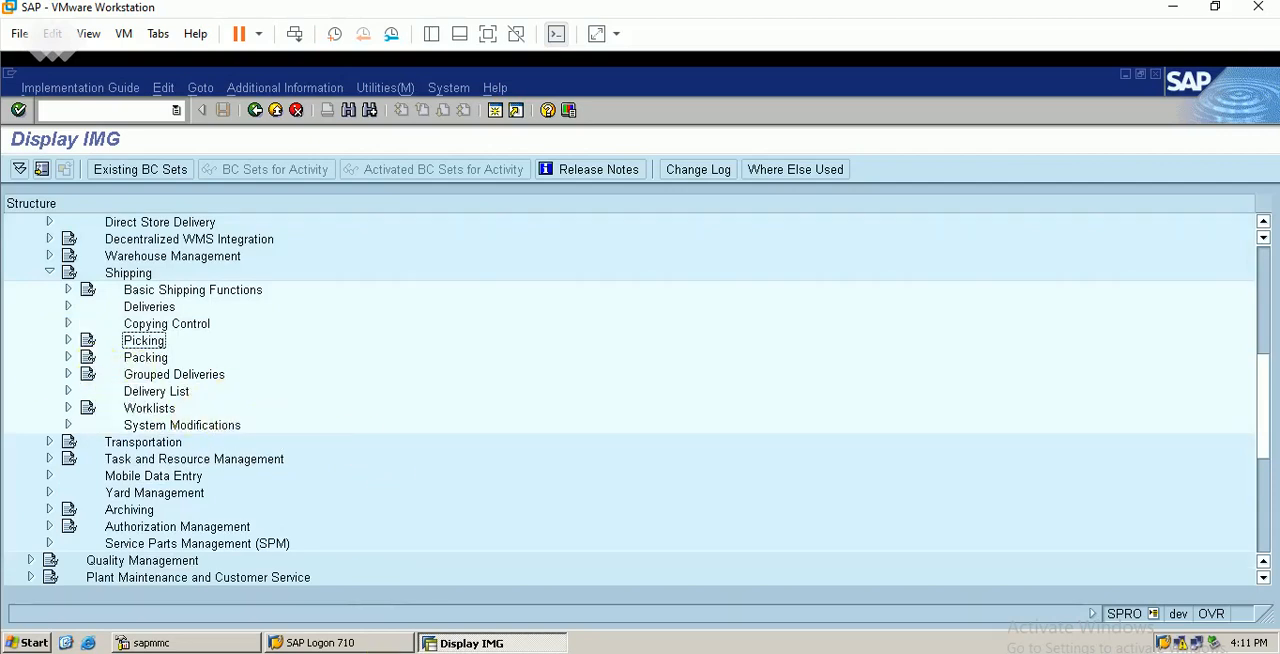
# Switch to the Excel workbook to check the sales order document type, and minimize it again
pyautogui.hotkey('alt', 'Tab')
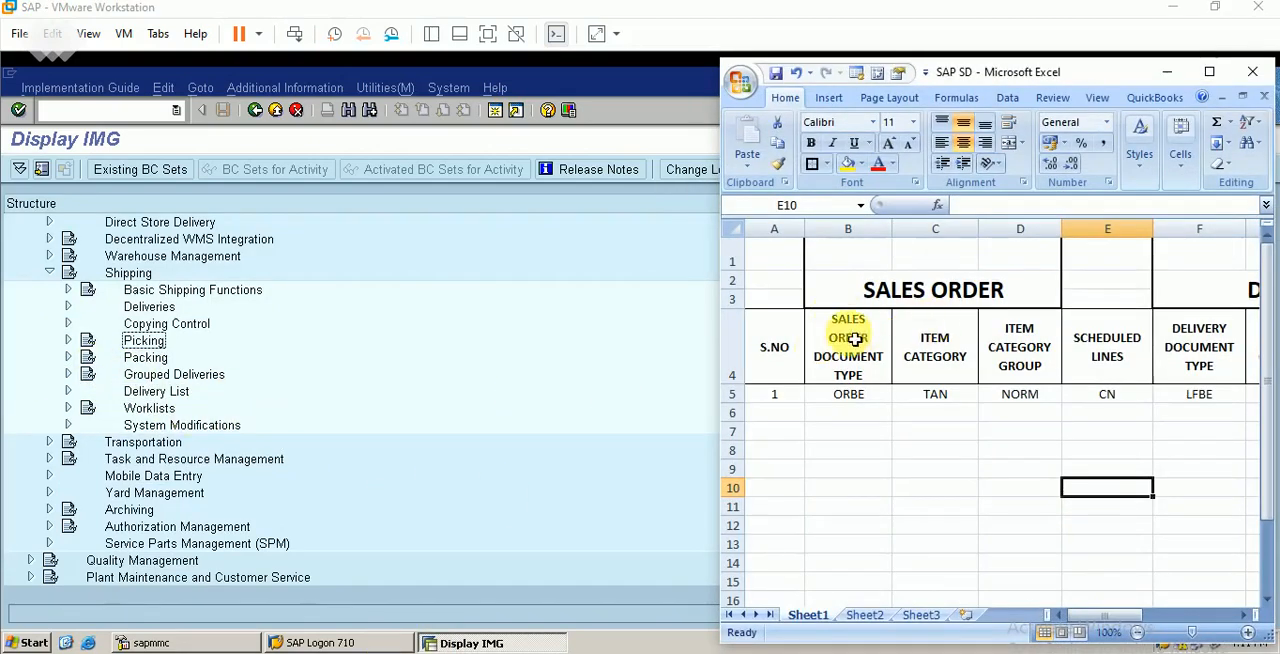
pyautogui.click(848, 394)
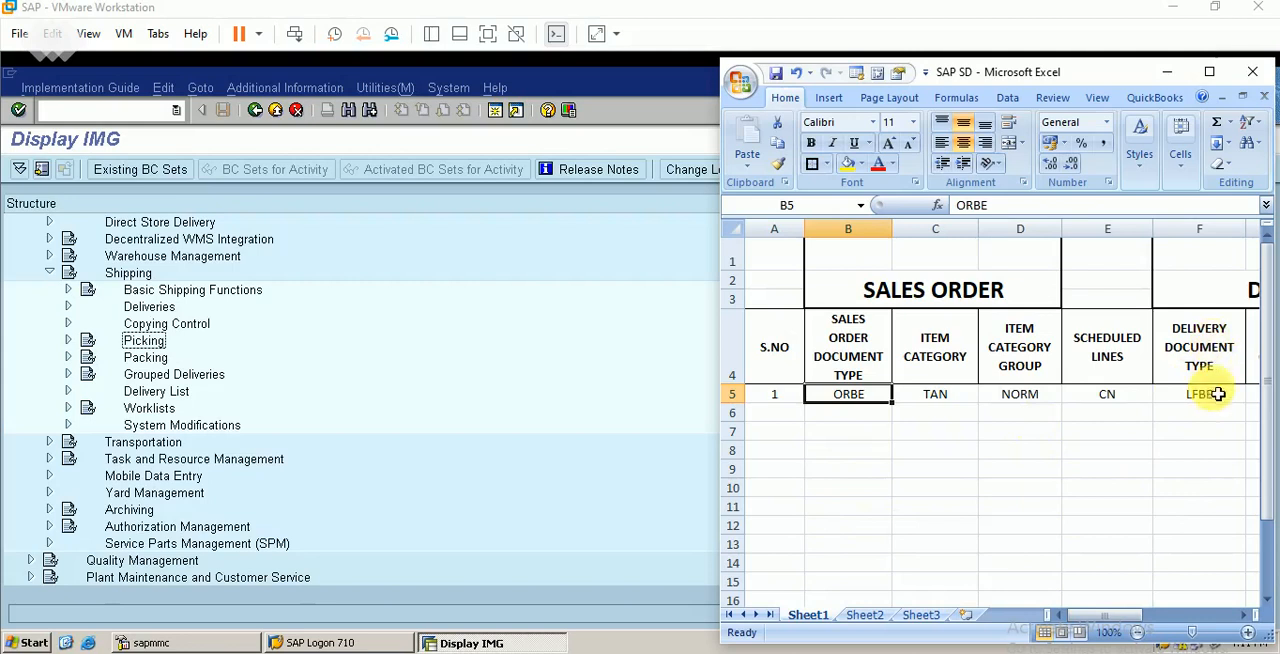
pyautogui.click(1168, 74)
# Collapse Shipping and open the sales order types view through Sales and Distribution, Sales, Sales Documents, Sales Document Header
pyautogui.click(50, 272)
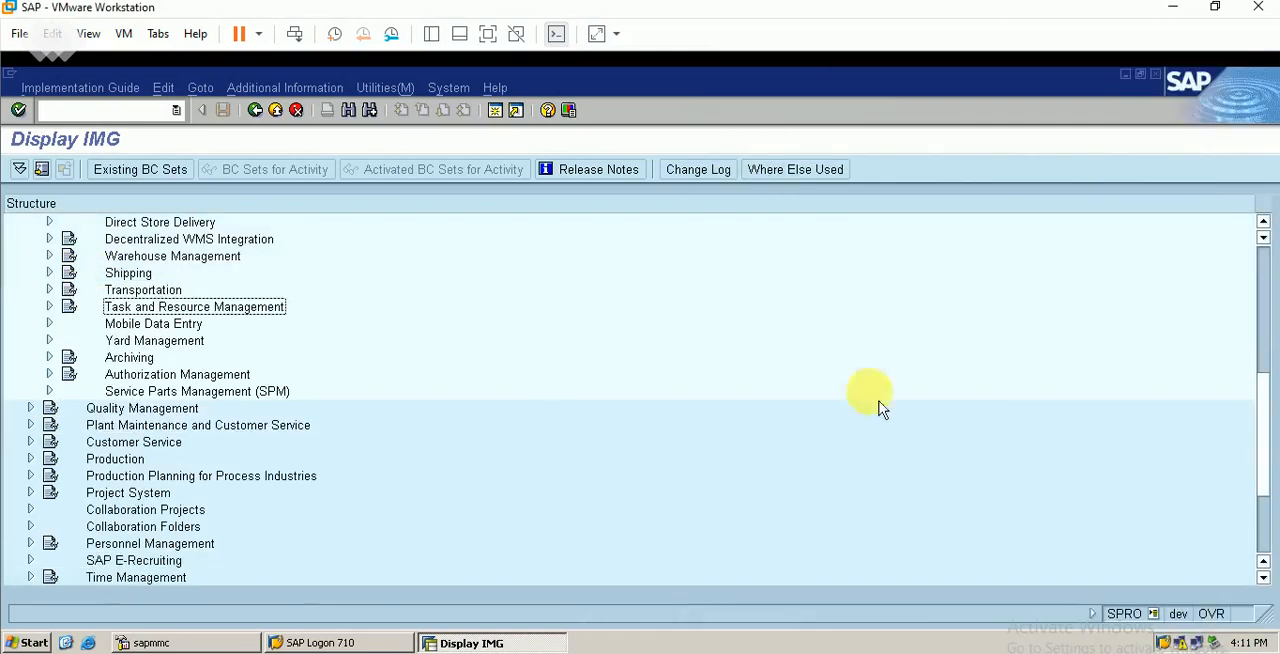
pyautogui.scroll(4, 1270, 230)
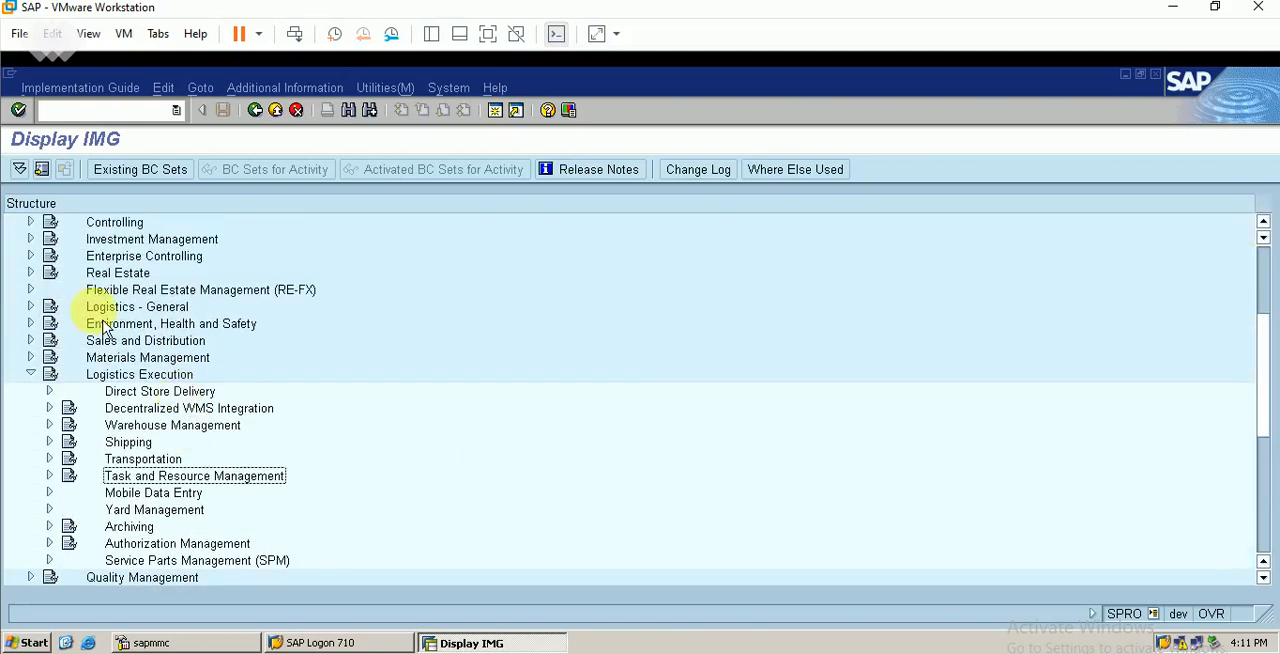
pyautogui.click(31, 341)
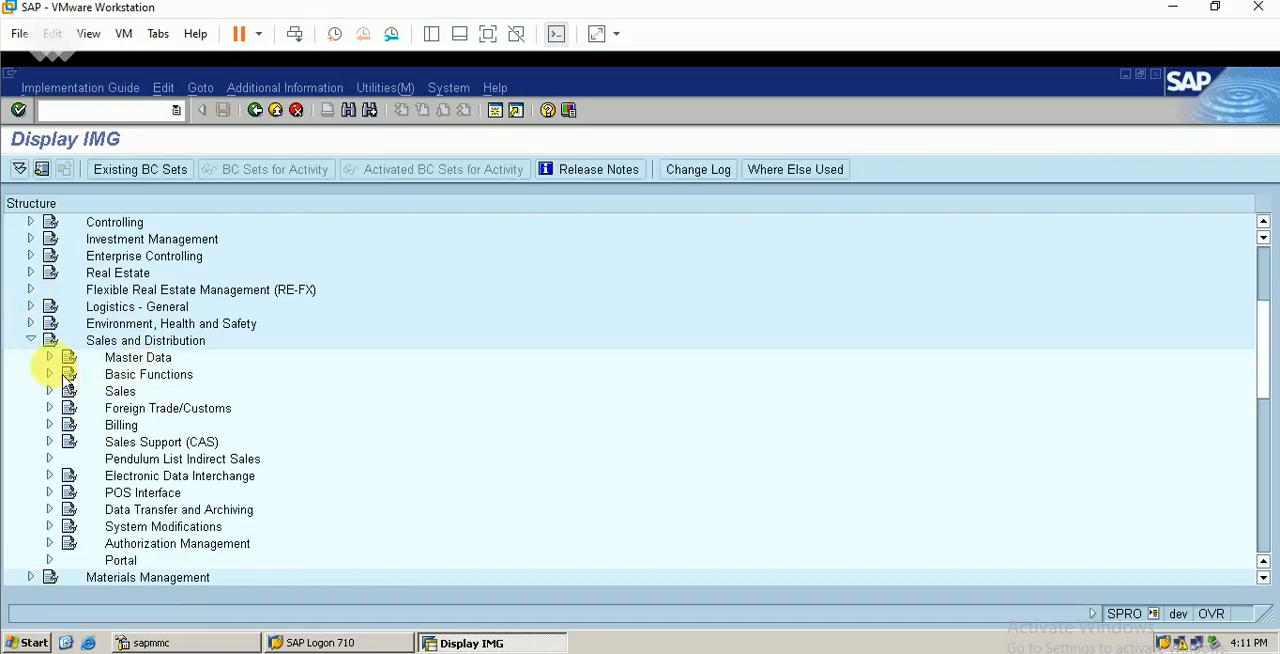
pyautogui.click(52, 376)
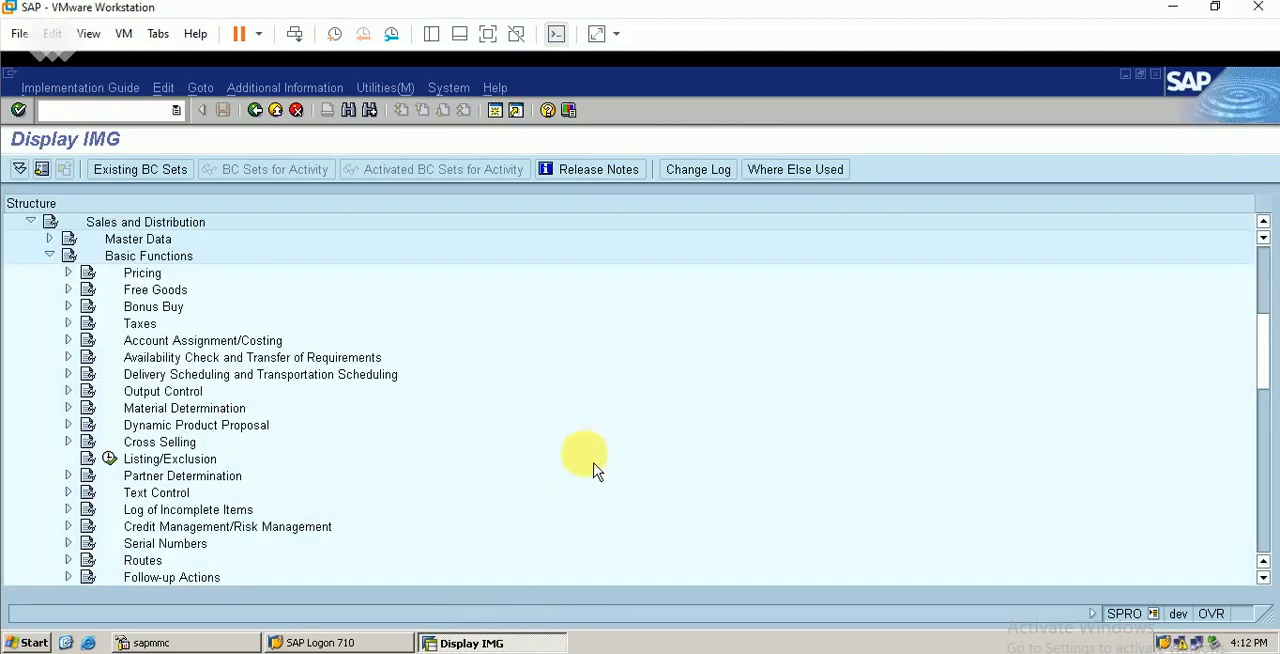
pyautogui.click(51, 258)
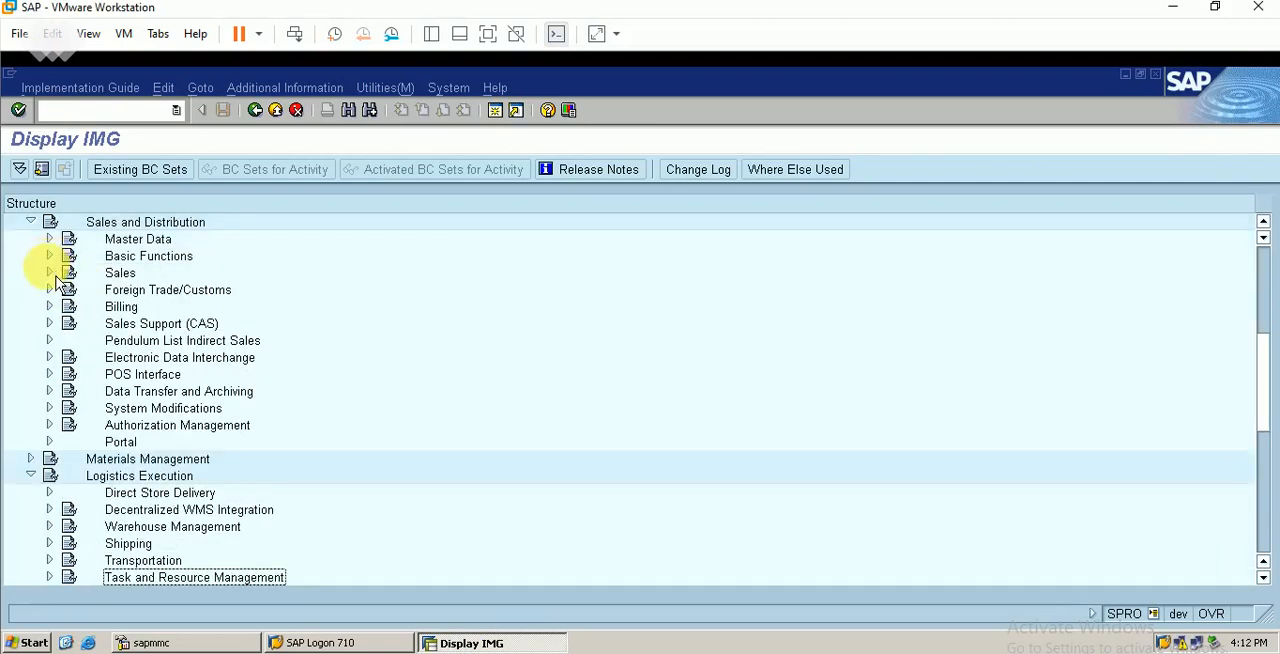
pyautogui.click(50, 273)
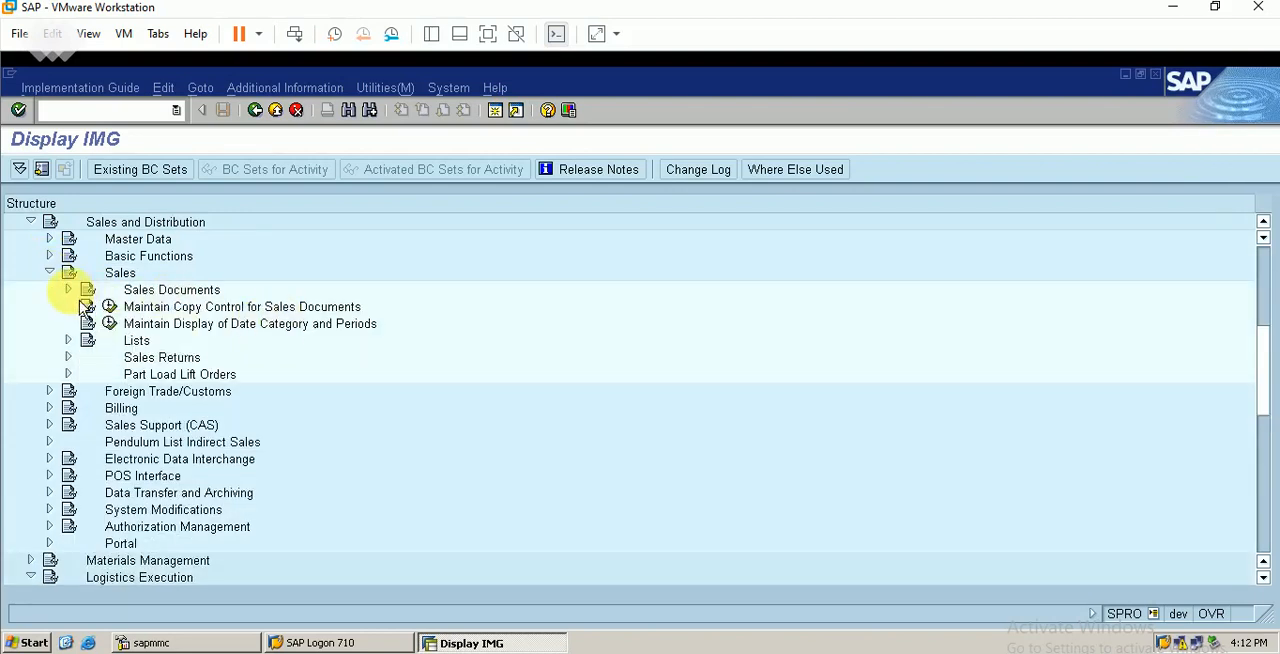
pyautogui.click(68, 289)
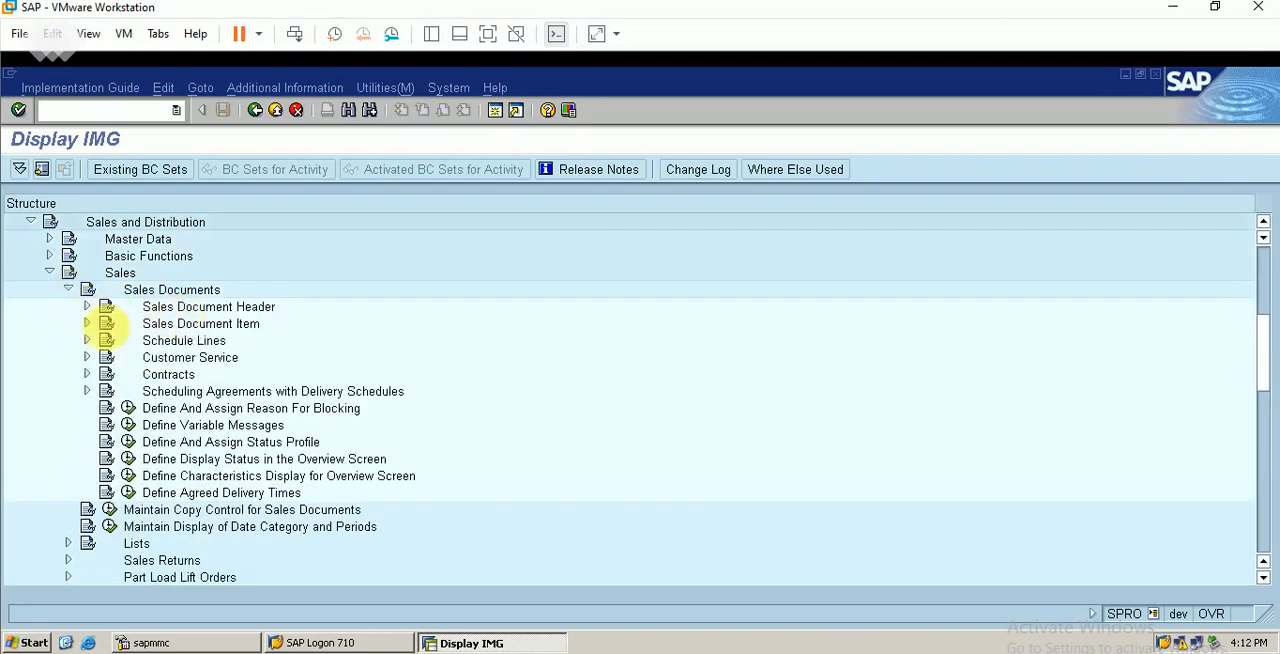
pyautogui.click(87, 306)
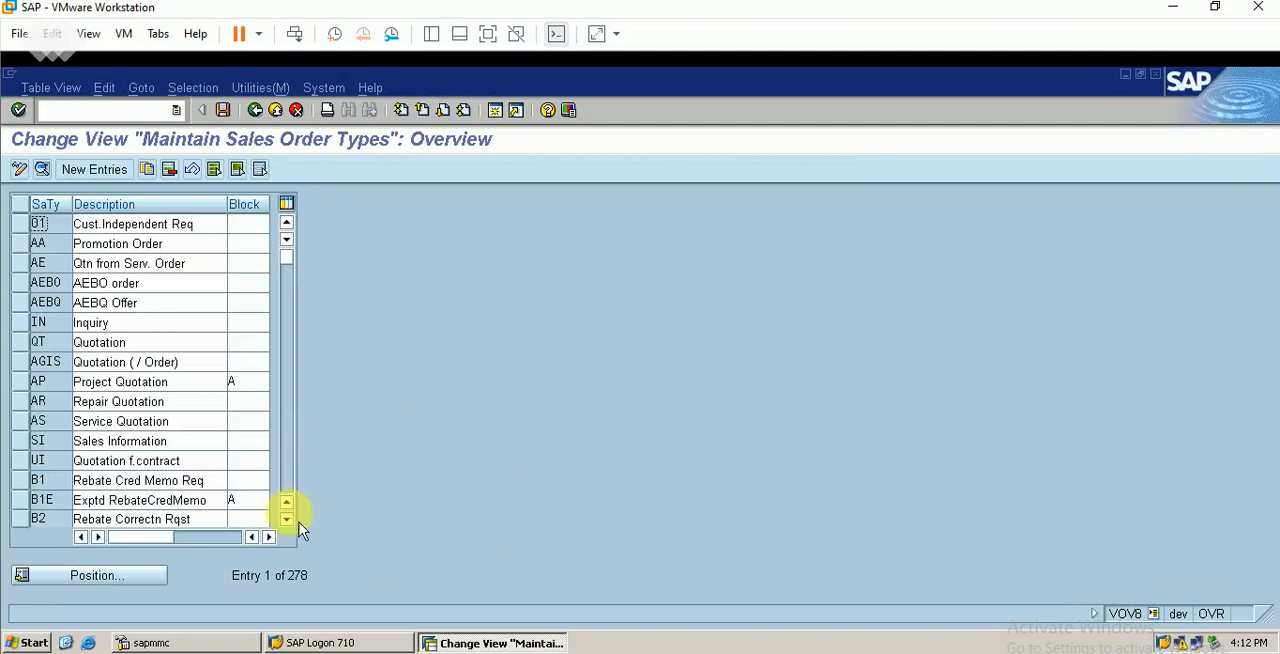
# Position the sales order types list at ORBE and open that document type's details
pyautogui.click(120, 578)
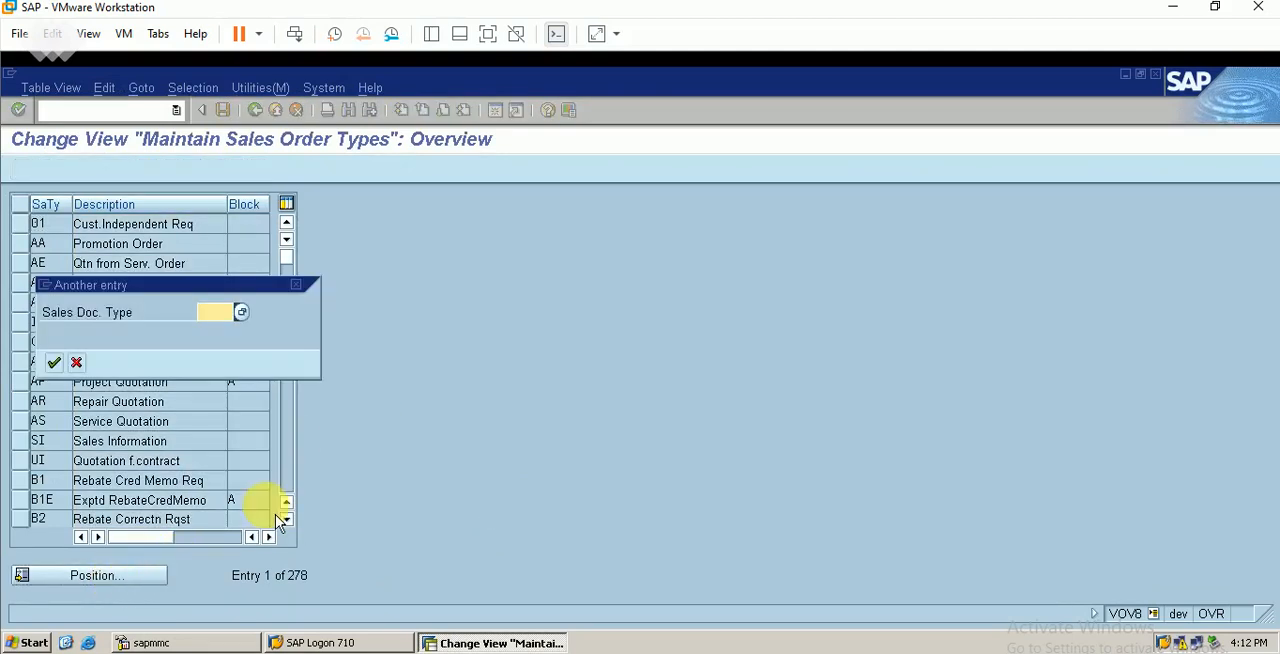
pyautogui.write('orbe')
pyautogui.press('Return')
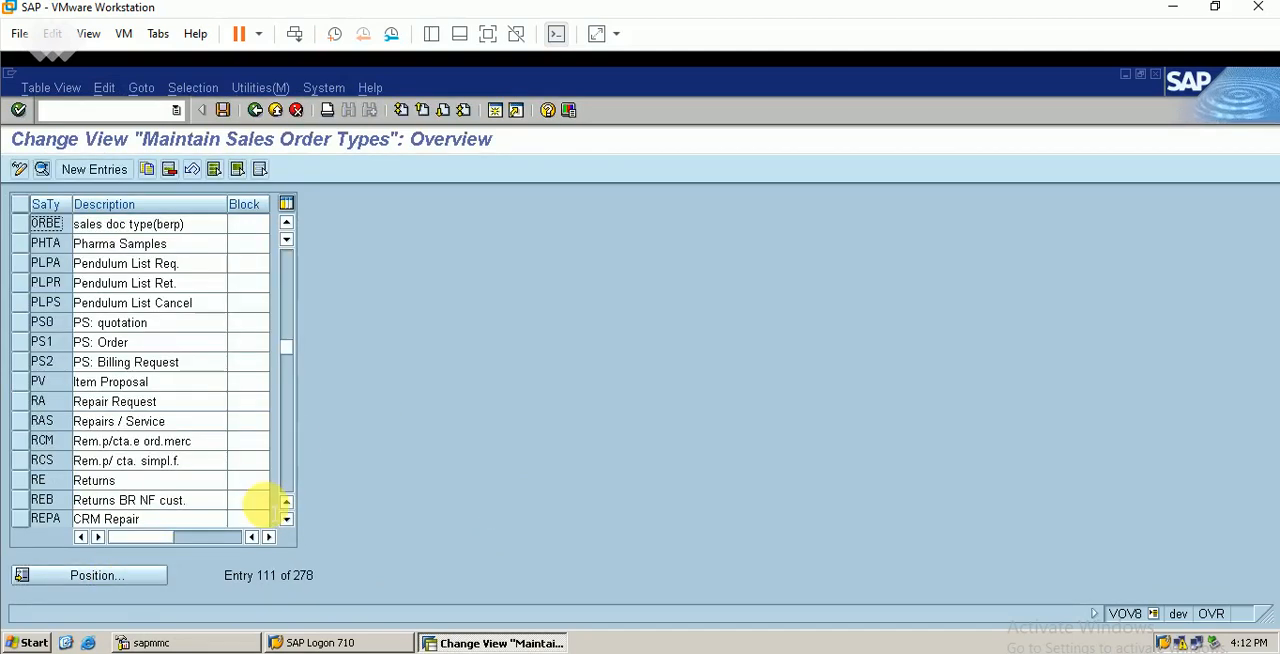
pyautogui.click(20, 225)
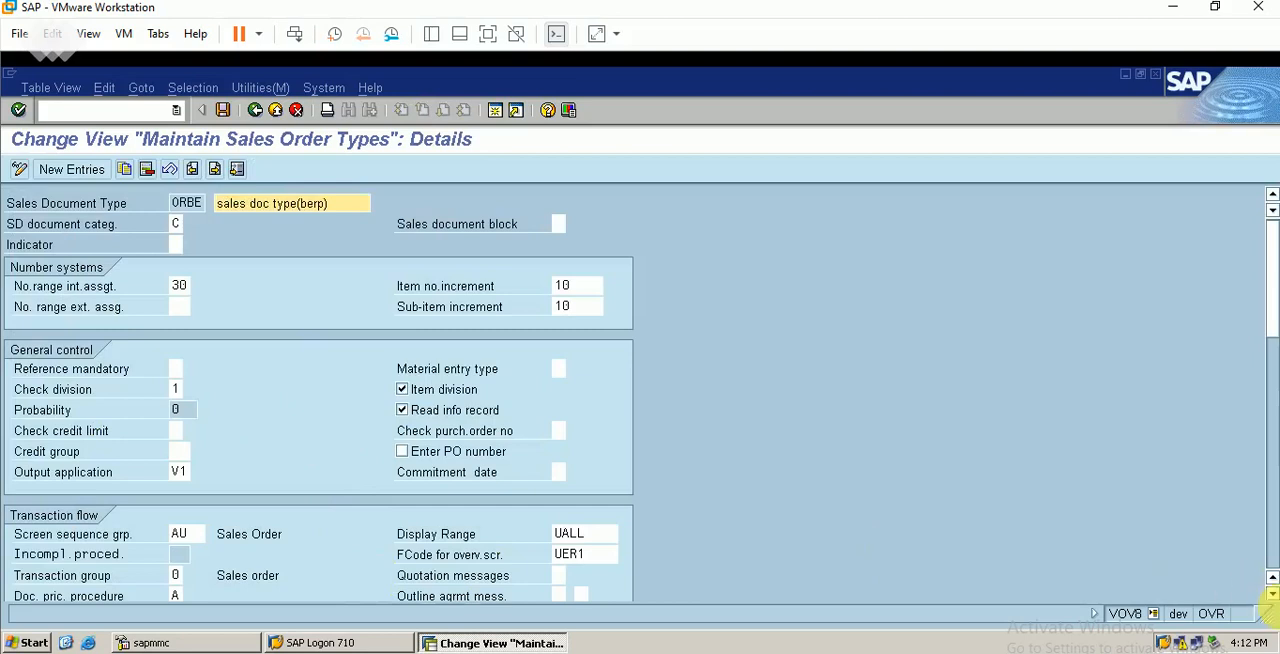
# Set the delivery type in the Shipping section of sales document type ORBE to LFBE
pyautogui.click(1272, 594)
pyautogui.click(1272, 594)
pyautogui.click(1272, 594)
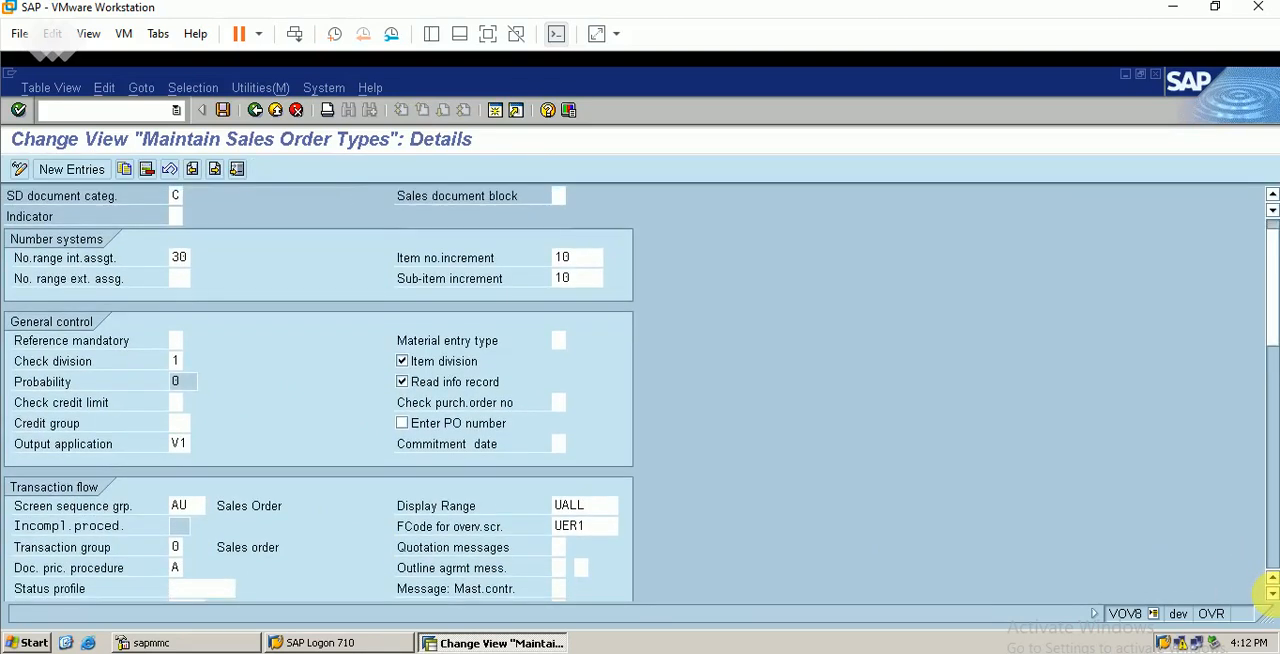
pyautogui.click(1272, 594)
pyautogui.click(1272, 594)
pyautogui.click(1272, 594)
pyautogui.click(1272, 594)
pyautogui.click(1272, 594)
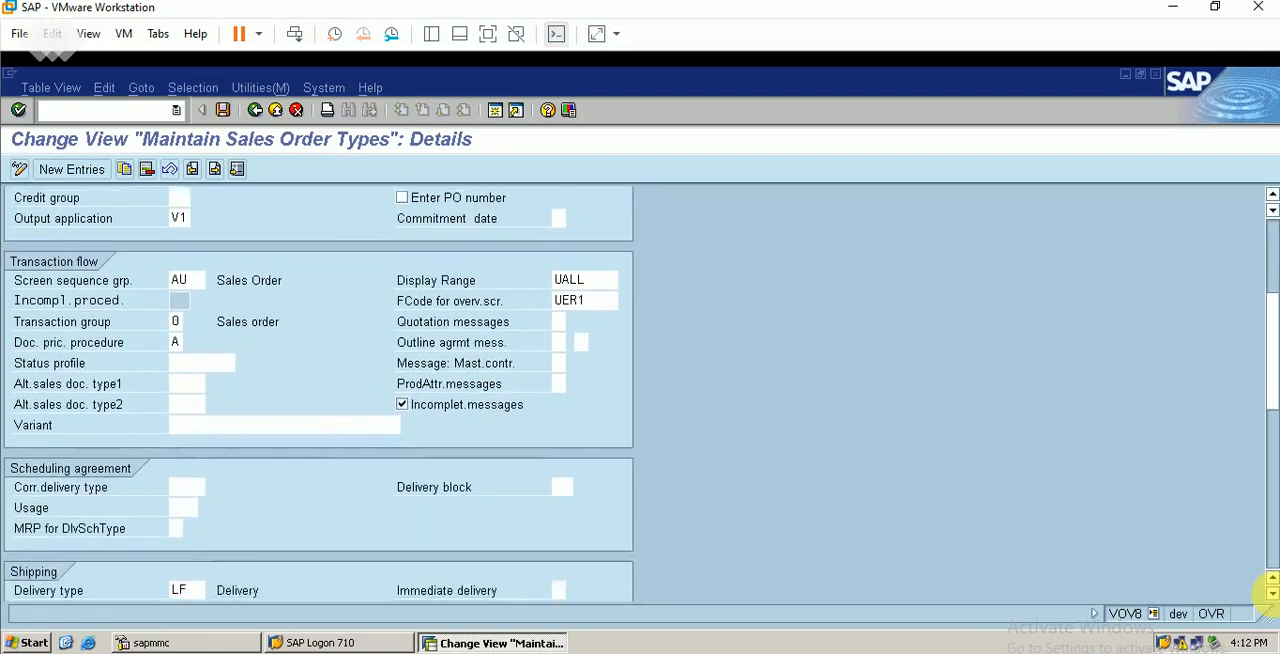
pyautogui.click(1272, 594)
pyautogui.click(1272, 594)
pyautogui.click(1272, 594)
pyautogui.click(1272, 594)
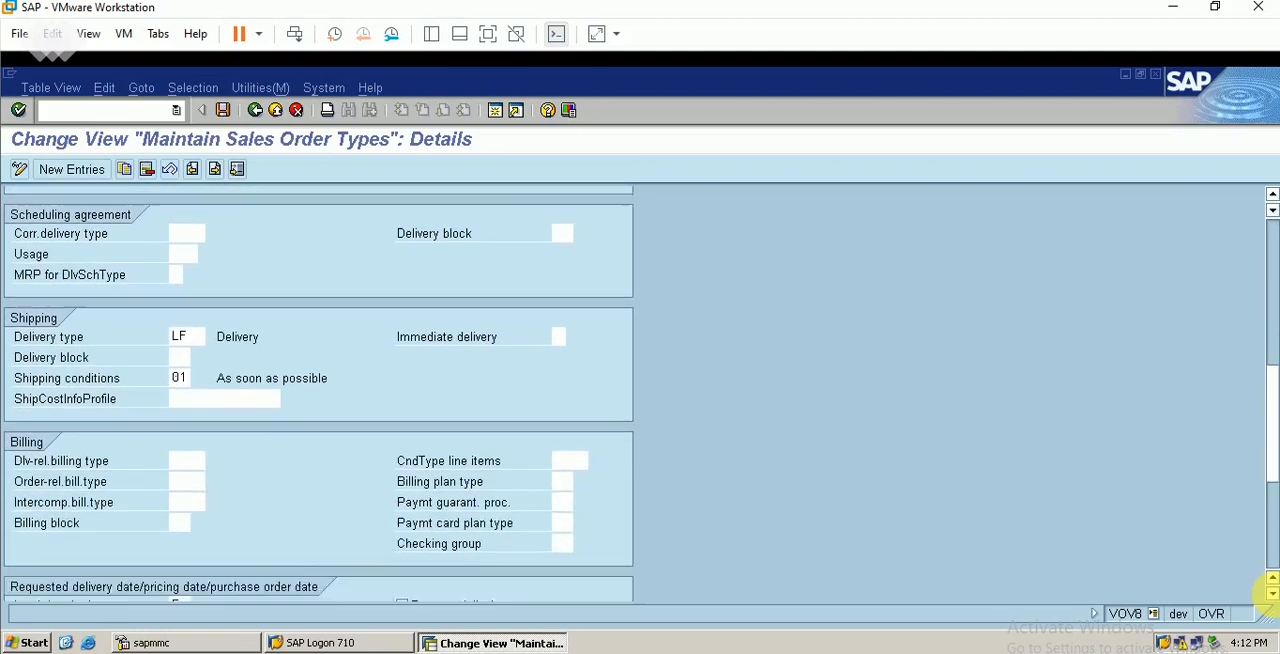
pyautogui.click(1272, 594)
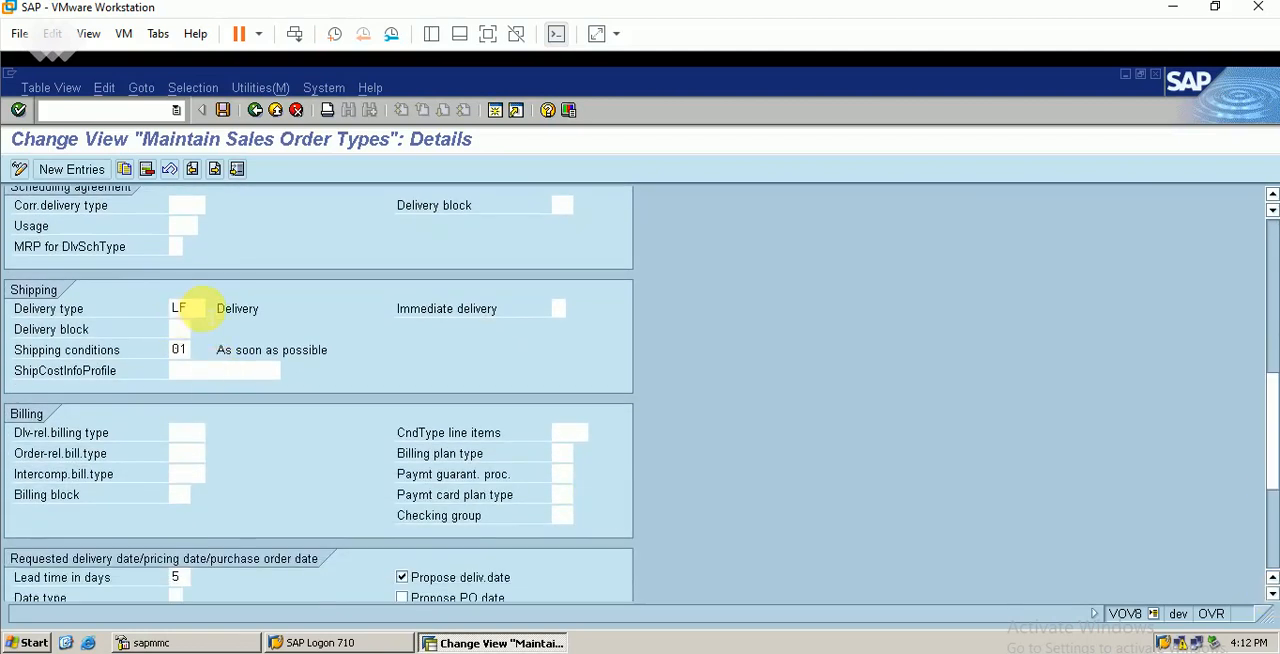
pyautogui.press('BackSpace')
pyautogui.press('BackSpace')
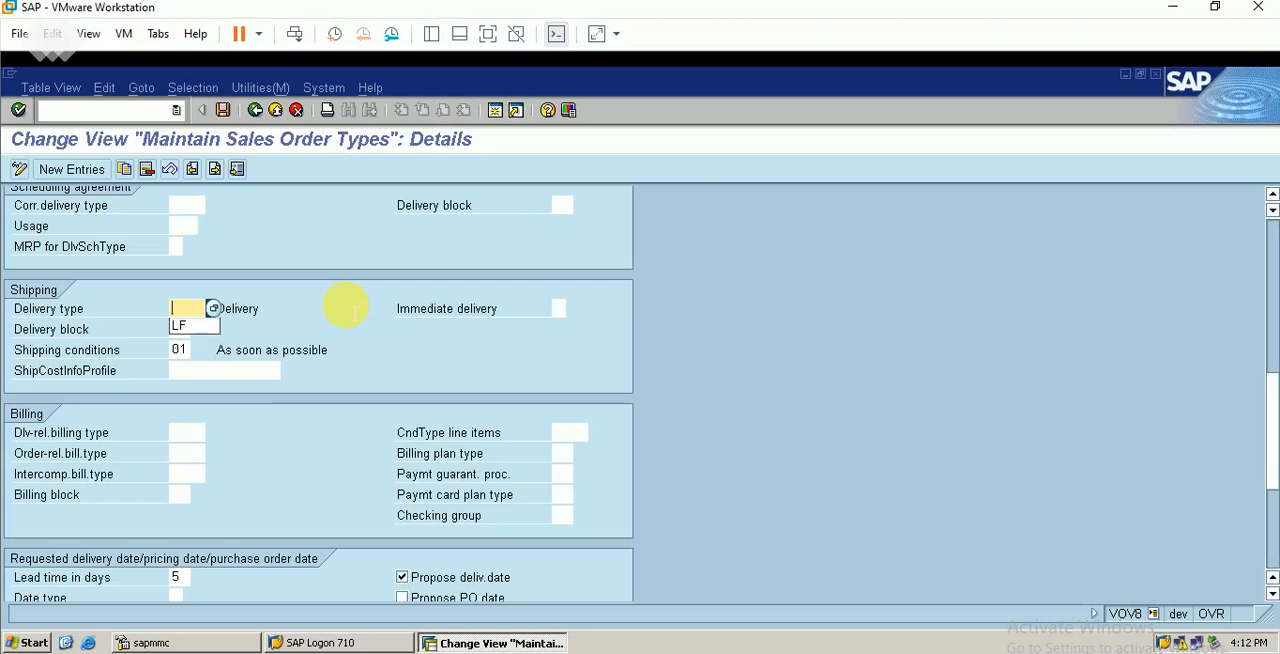
pyautogui.write('lfbe')
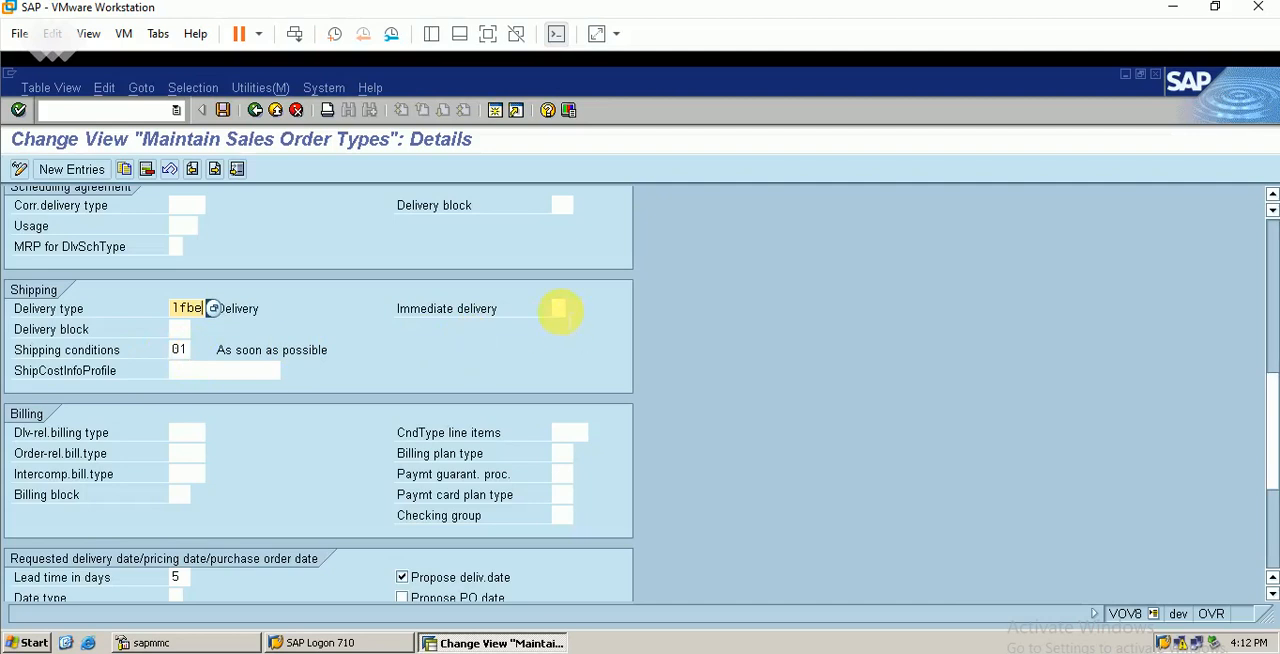
# Set Immediate delivery in the Shipping section to the blank option, Create delivery separately
pyautogui.click(558, 308)
pyautogui.press('F4')
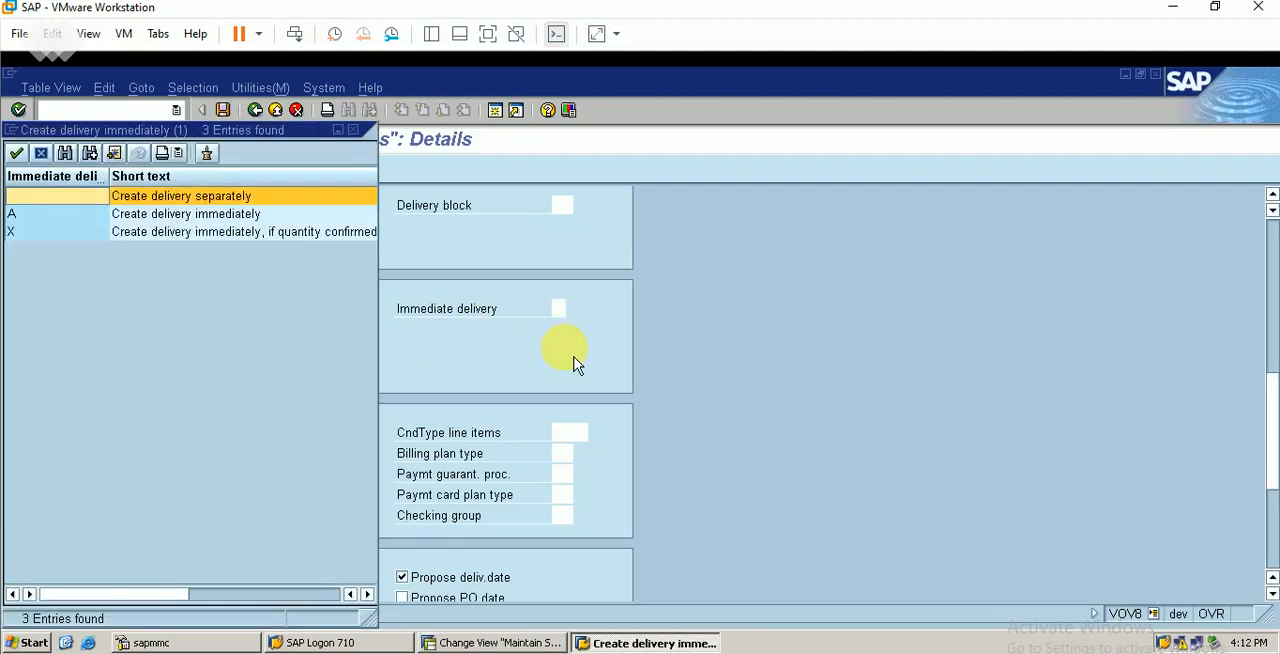
pyautogui.click(206, 218)
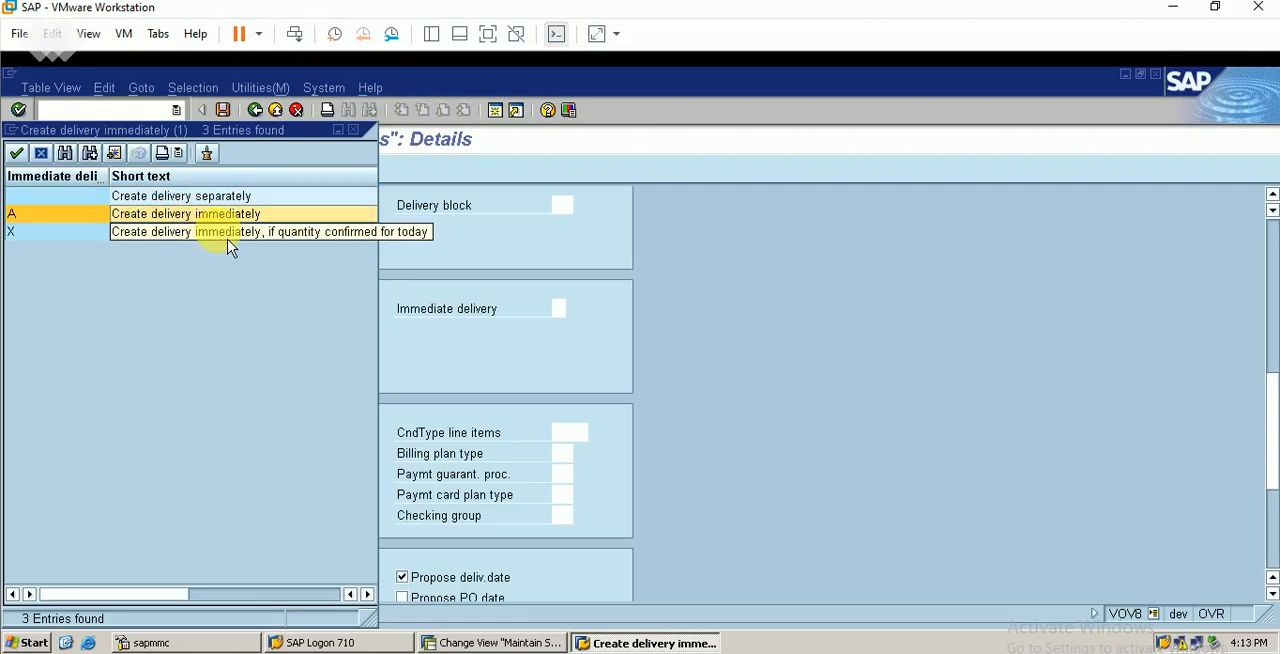
pyautogui.click(182, 198)
pyautogui.doubleClick(180, 200)
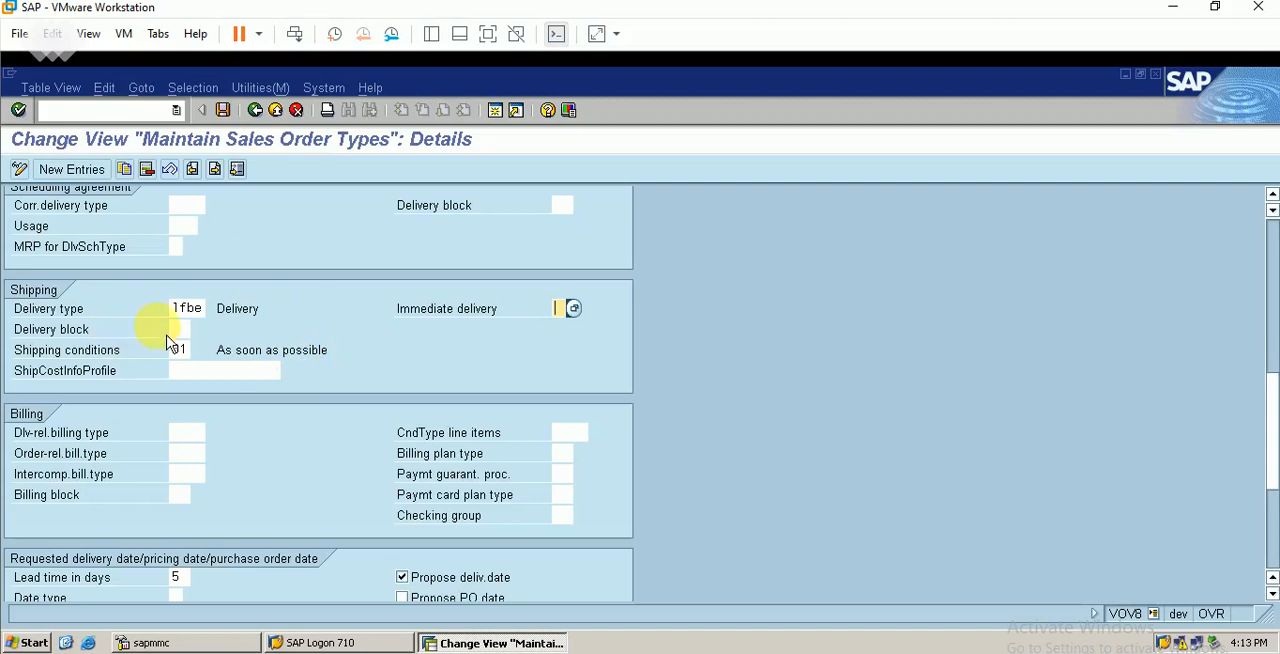
# Save sales document type ORBE under the proposed customizing request and leave its details
pyautogui.click(224, 112)
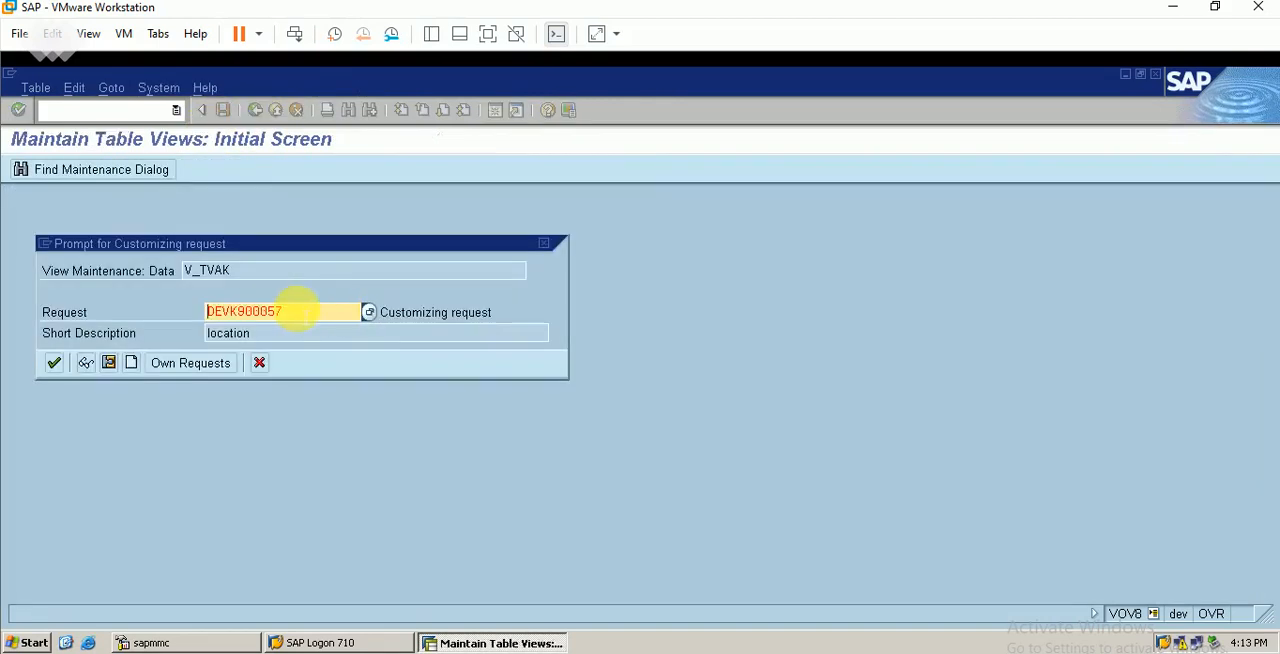
pyautogui.click(60, 369)
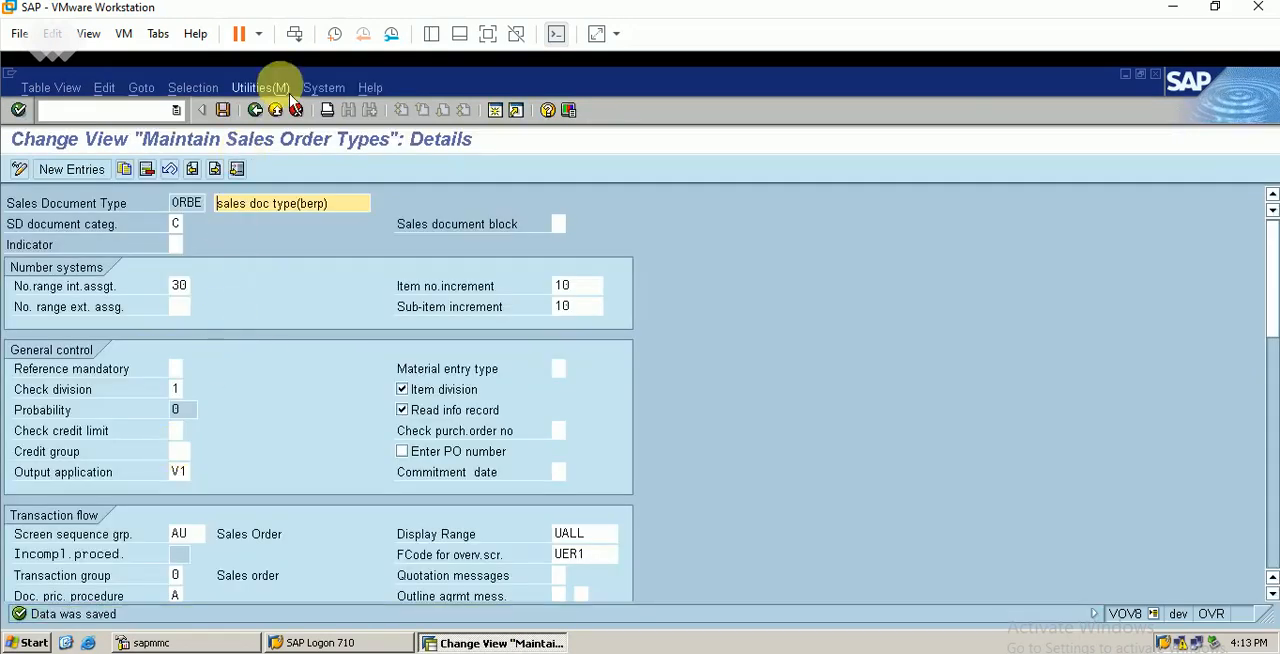
pyautogui.click(256, 110)
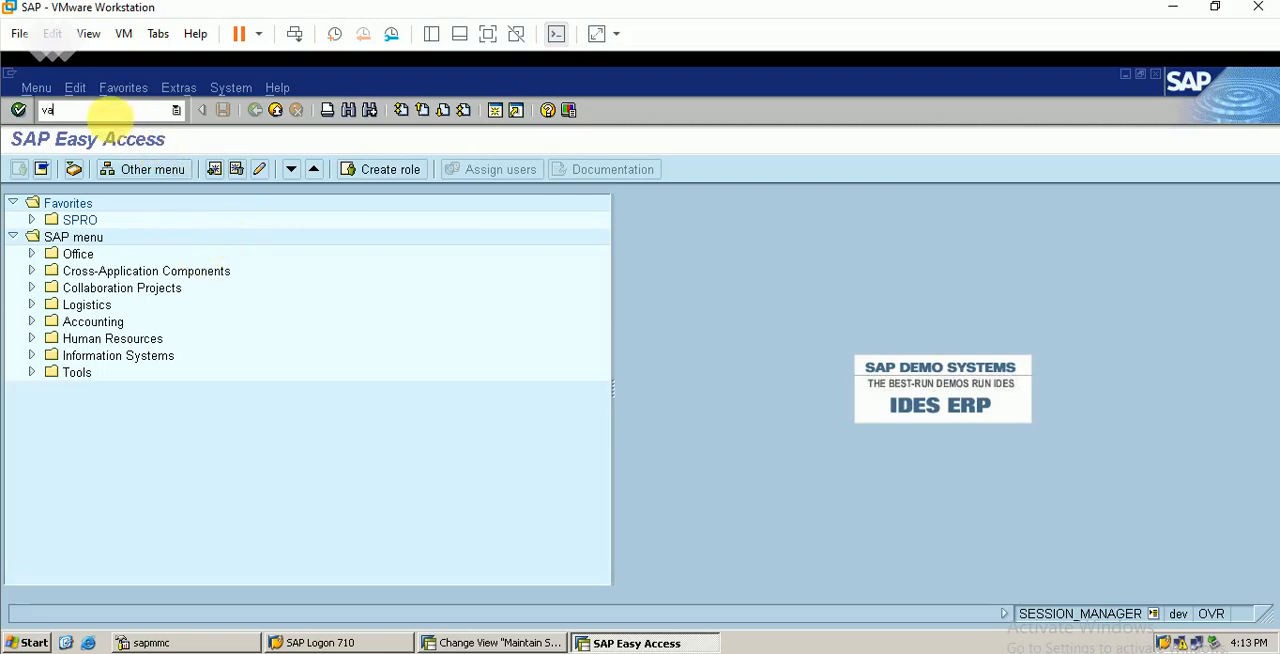
# In a new session, start transaction VA02, find the ORBE order by sales organization BERP, and open it for changing
pyautogui.press('Return')
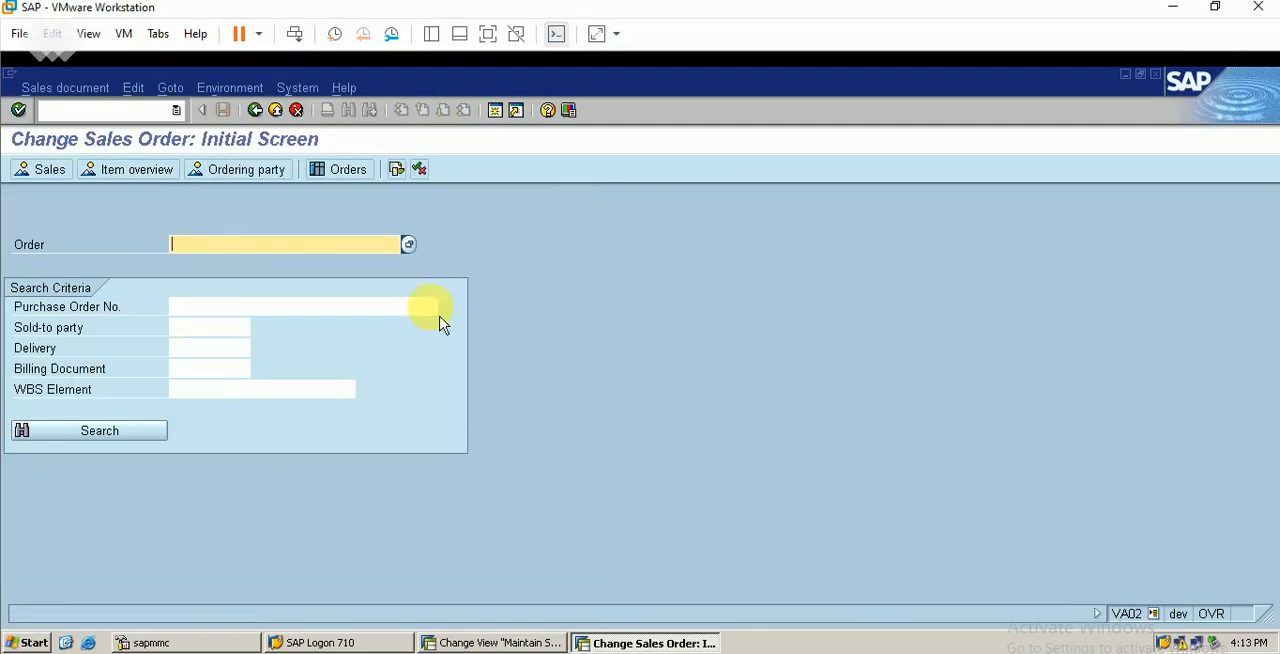
pyautogui.click(410, 245)
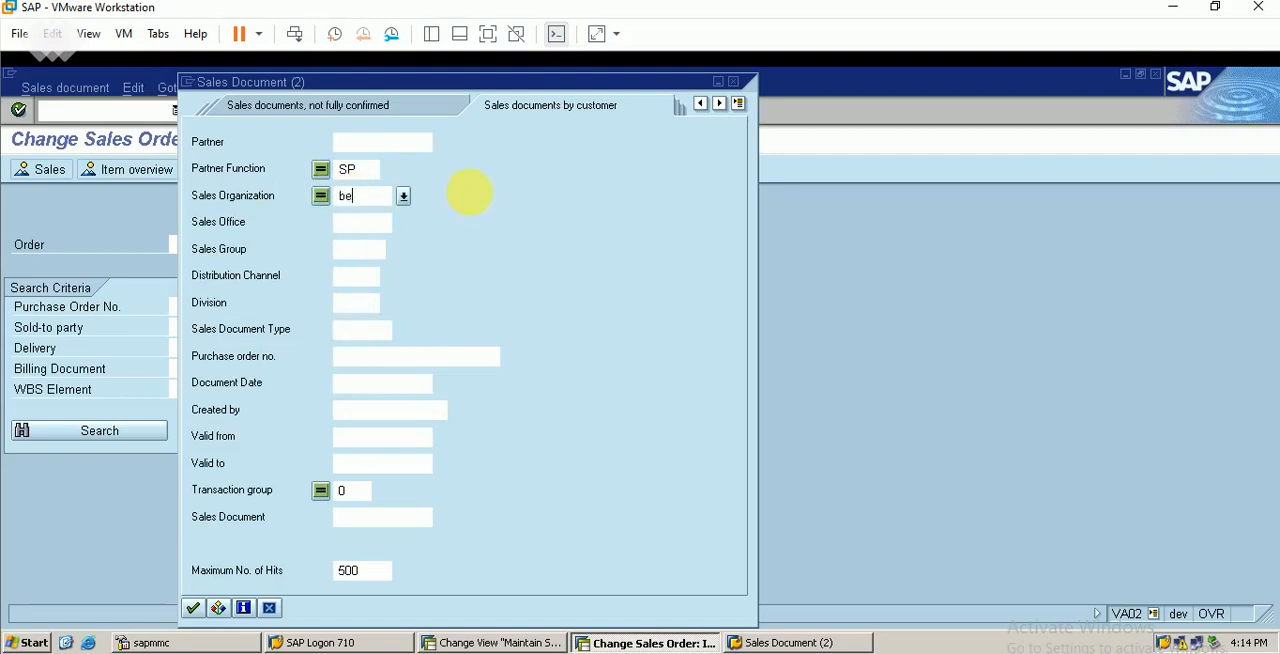
pyautogui.press('Return')
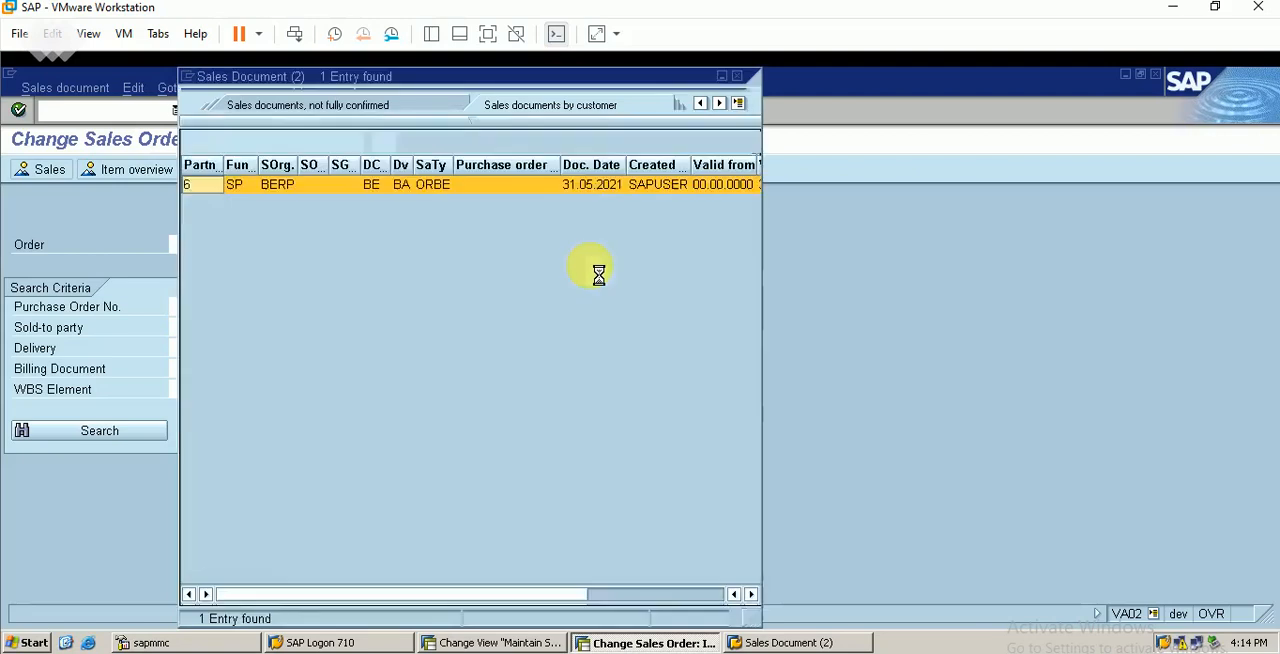
pyautogui.doubleClick(472, 186)
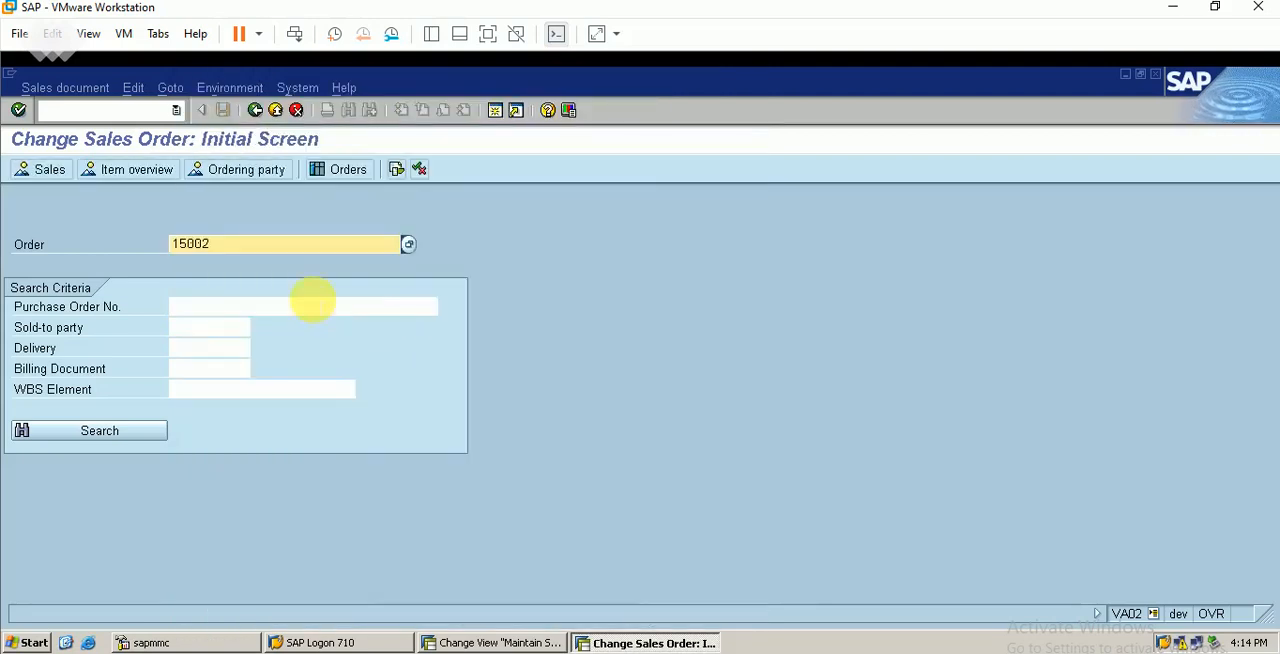
pyautogui.press('Return')
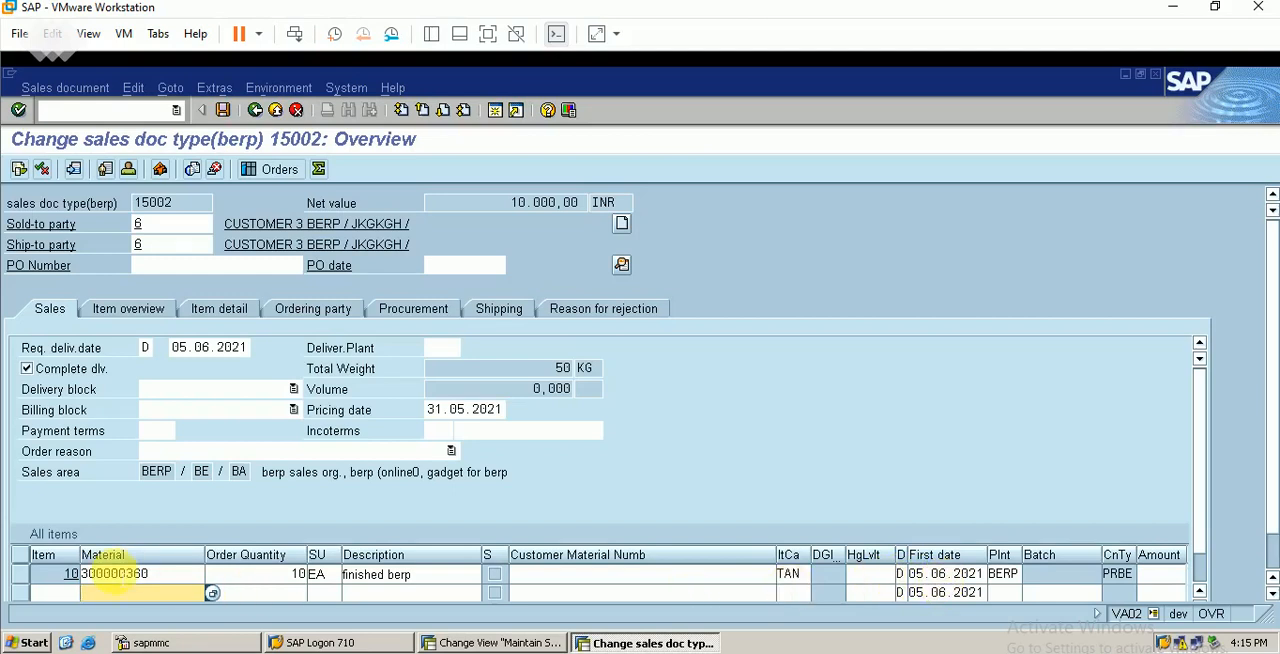
# Review the shipping data and schedule lines of item 10 in the sales order, and save the order
pyautogui.doubleClick(798, 572)
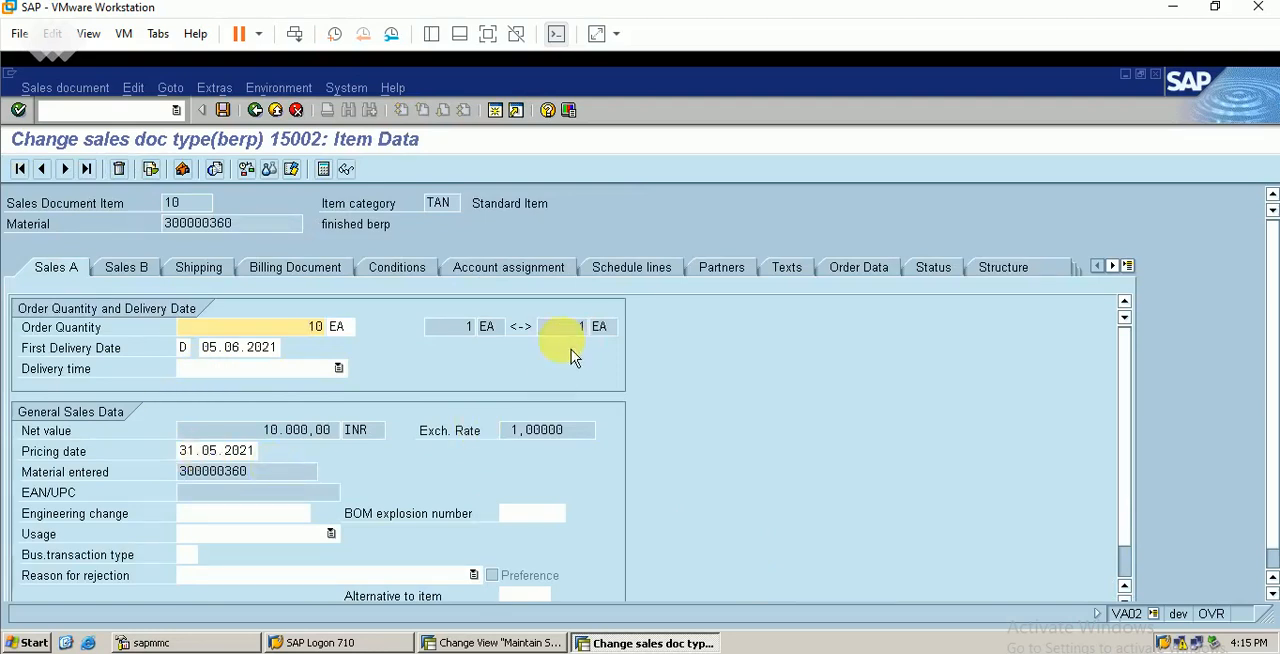
pyautogui.click(198, 267)
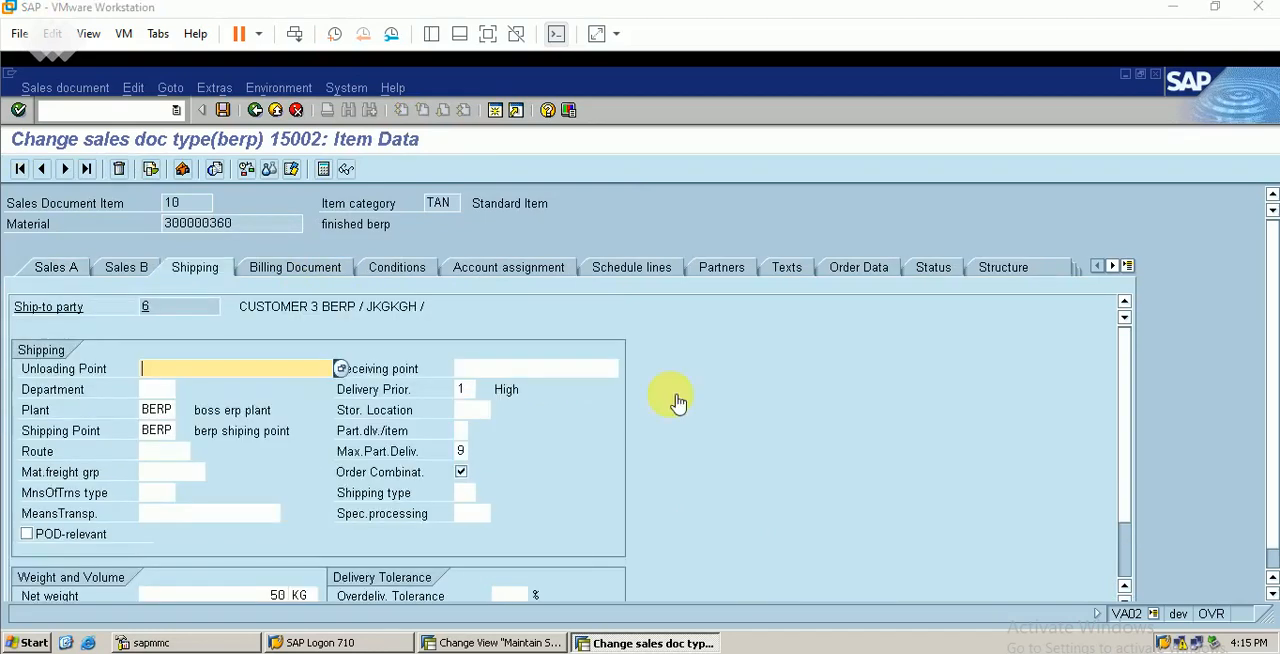
pyautogui.click(638, 270)
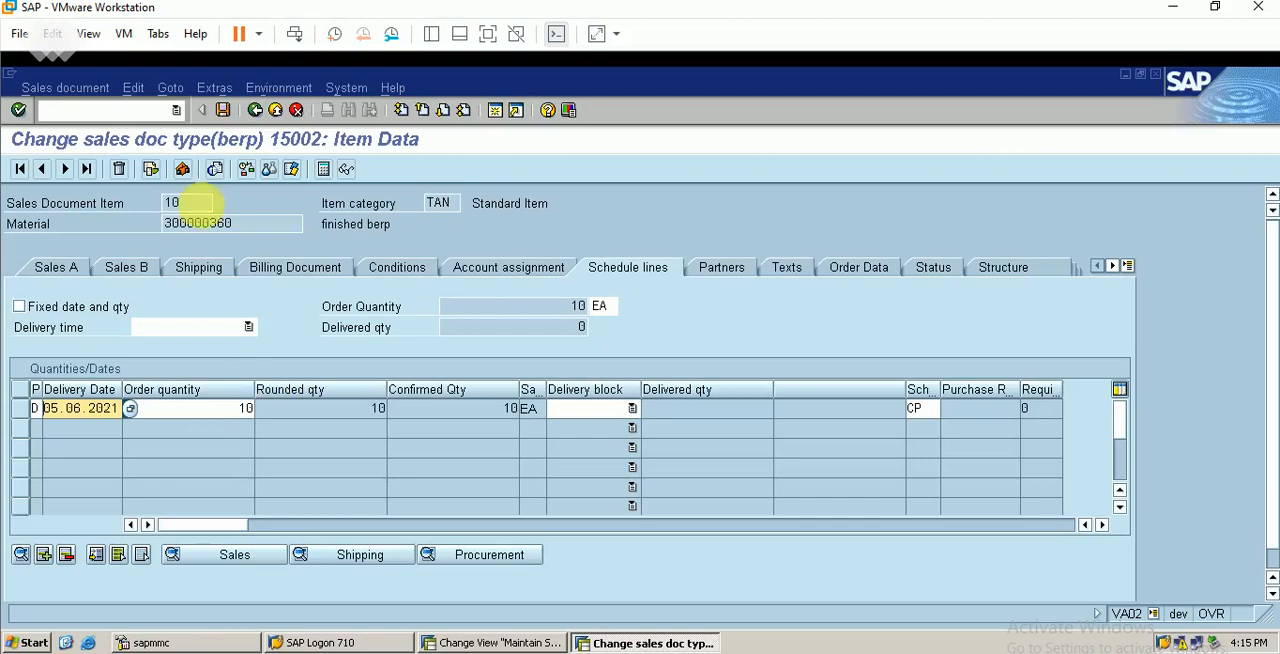
pyautogui.click(223, 111)
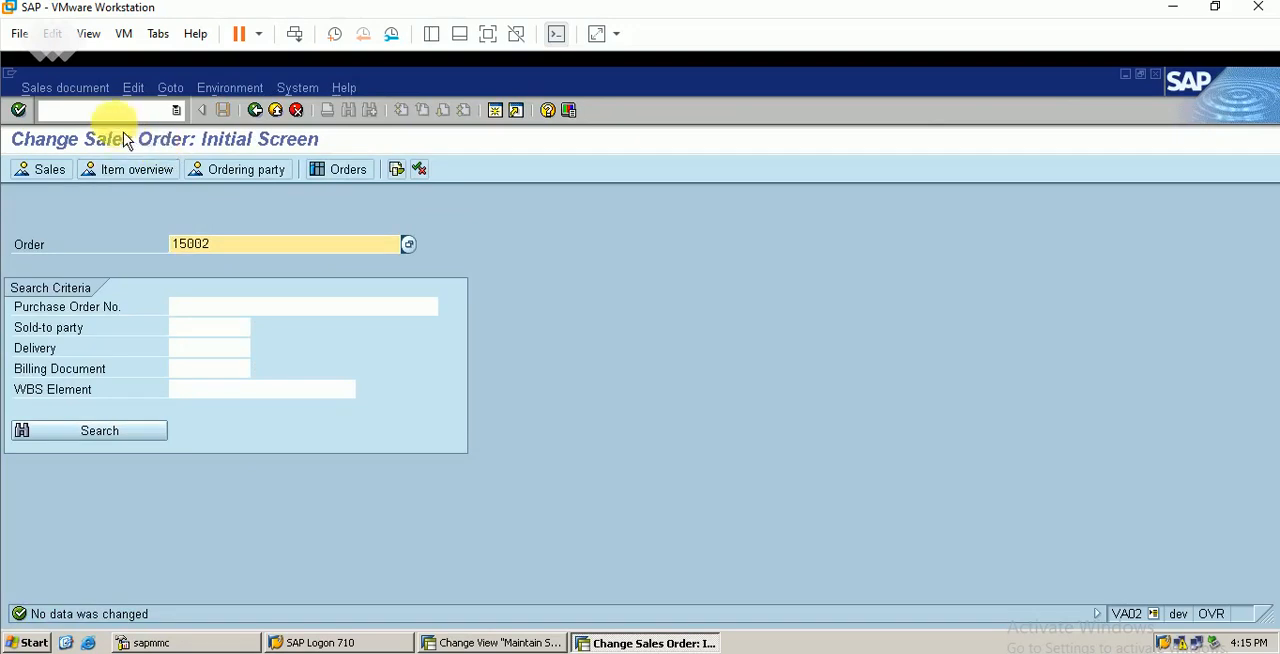
# Try to create an outbound delivery for the order in VL01N with shipping point BERP and selection date 05.06.2021
pyautogui.click(105, 110)
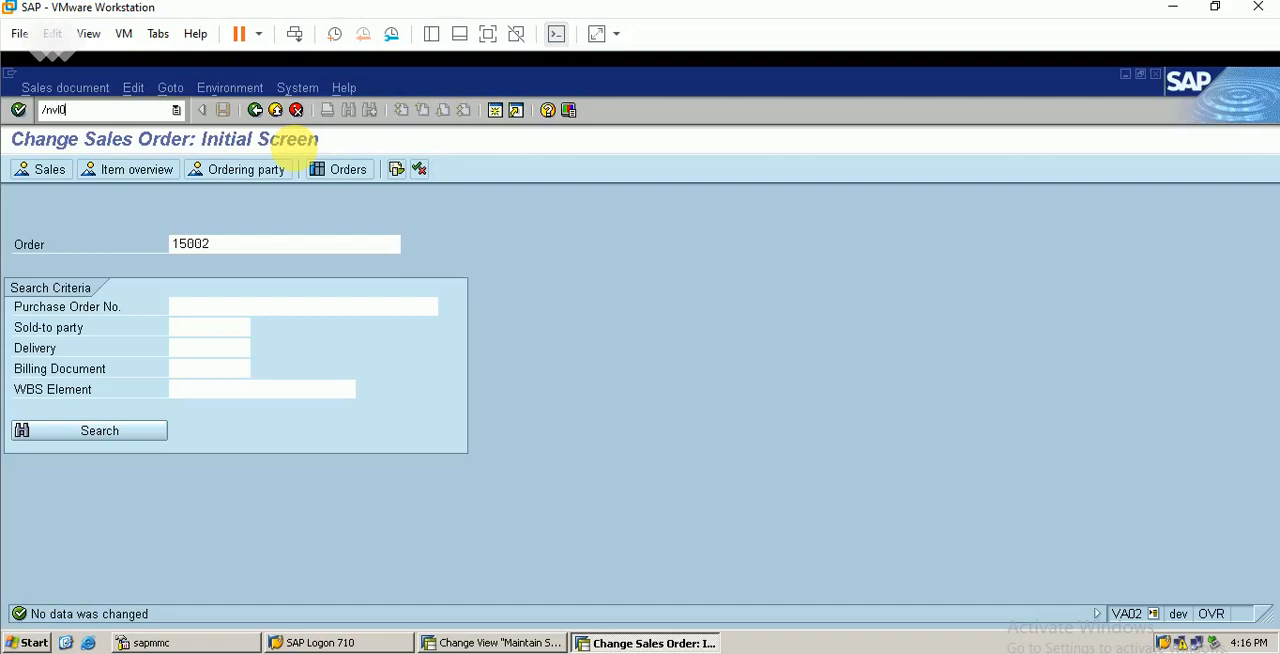
pyautogui.write('/nvl01n')
pyautogui.press('Return')
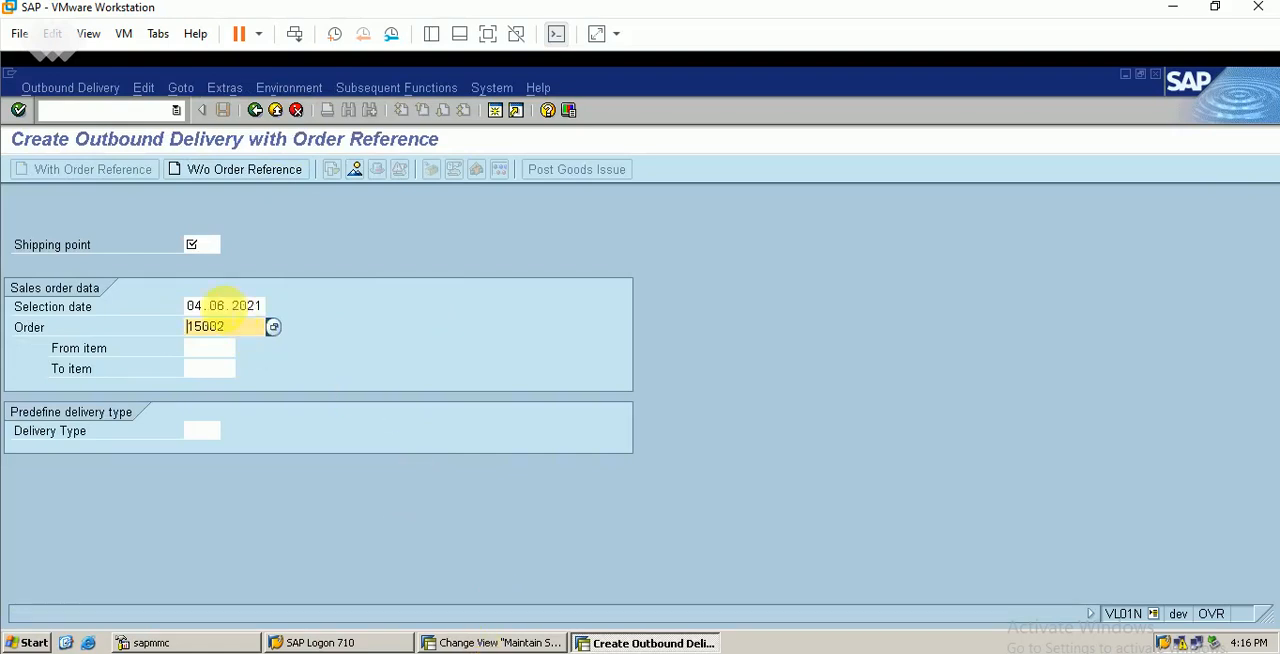
pyautogui.click(193, 244)
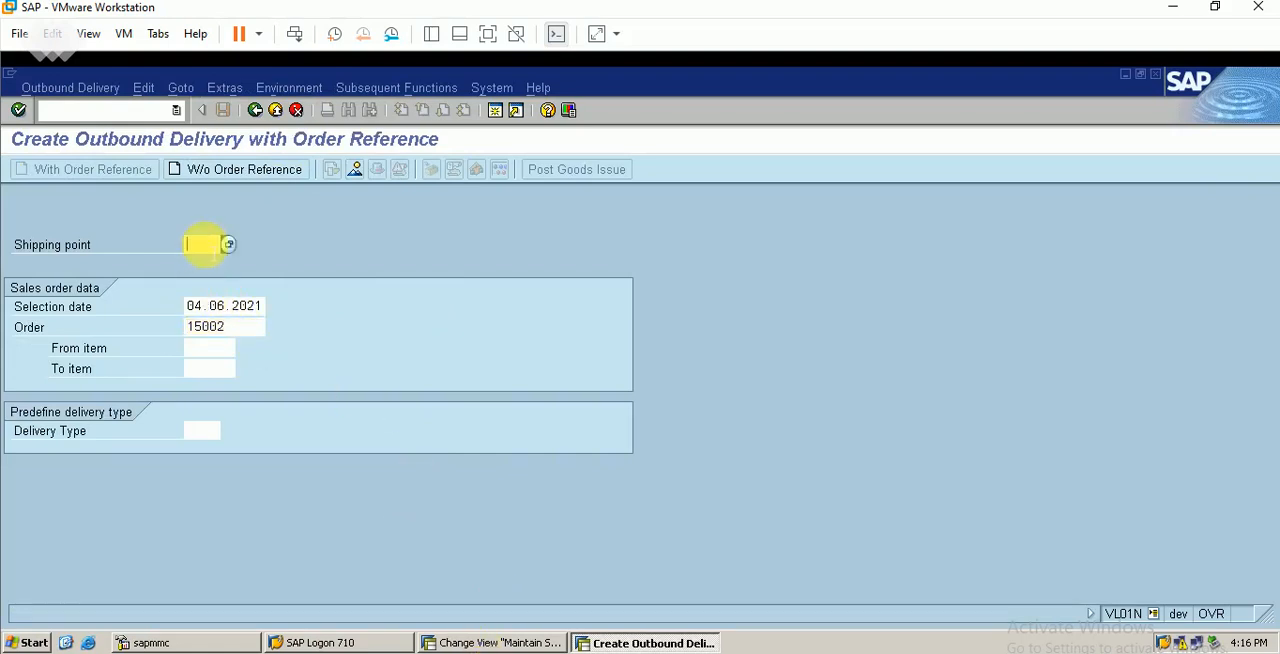
pyautogui.write('berp')
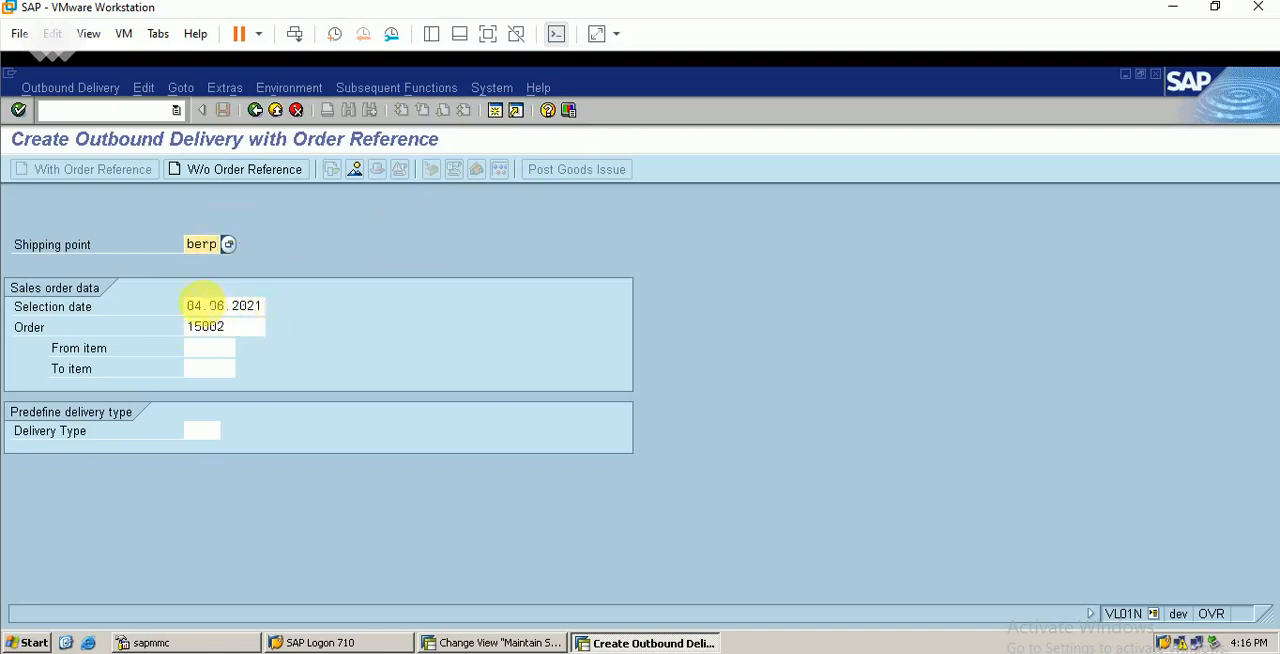
pyautogui.click(196, 305)
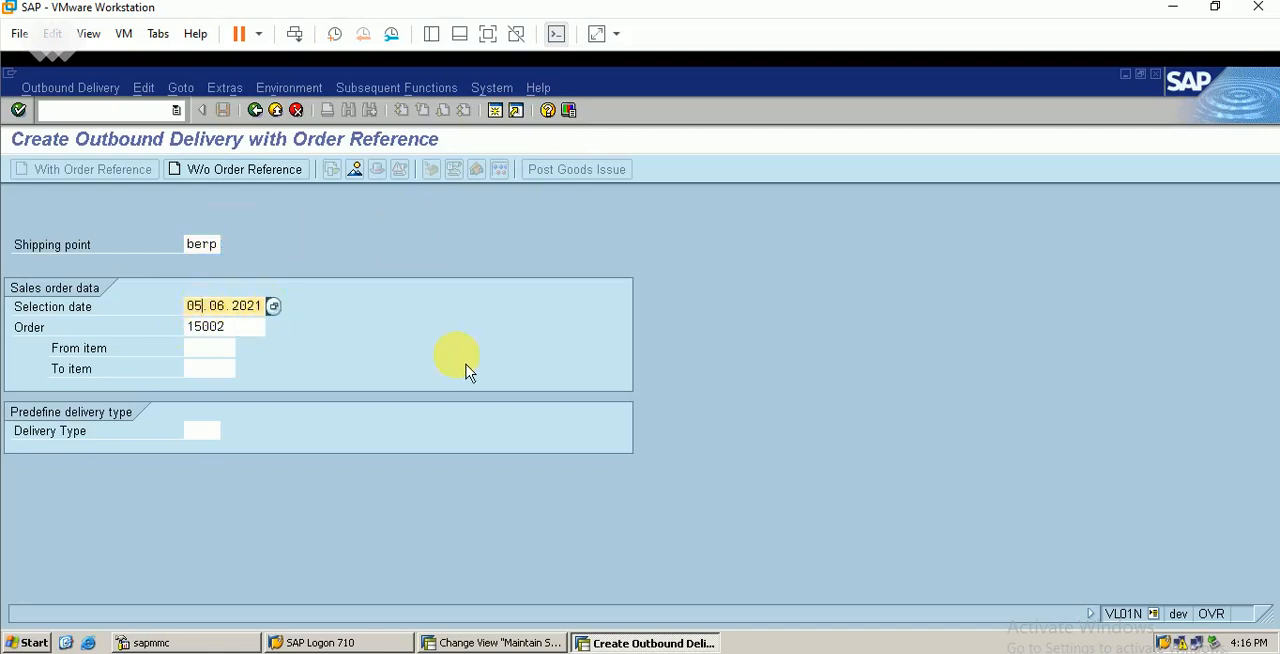
pyautogui.press('Return')
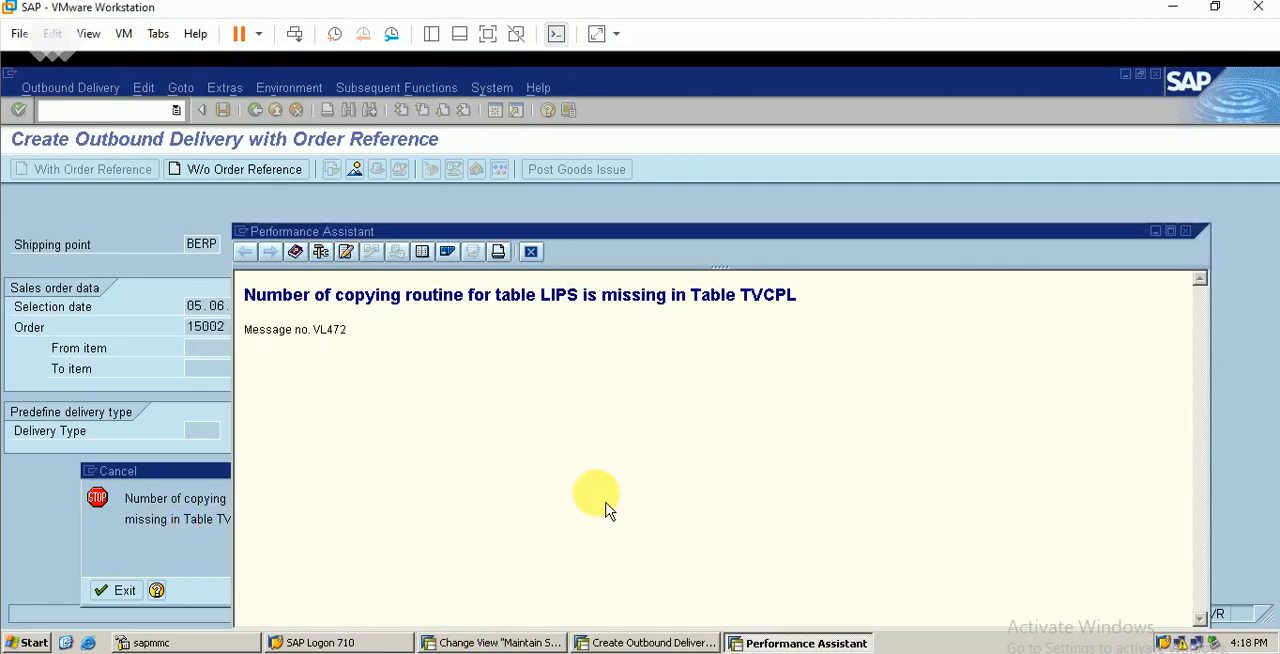
pyautogui.click(531, 251)
pyautogui.click(117, 590)
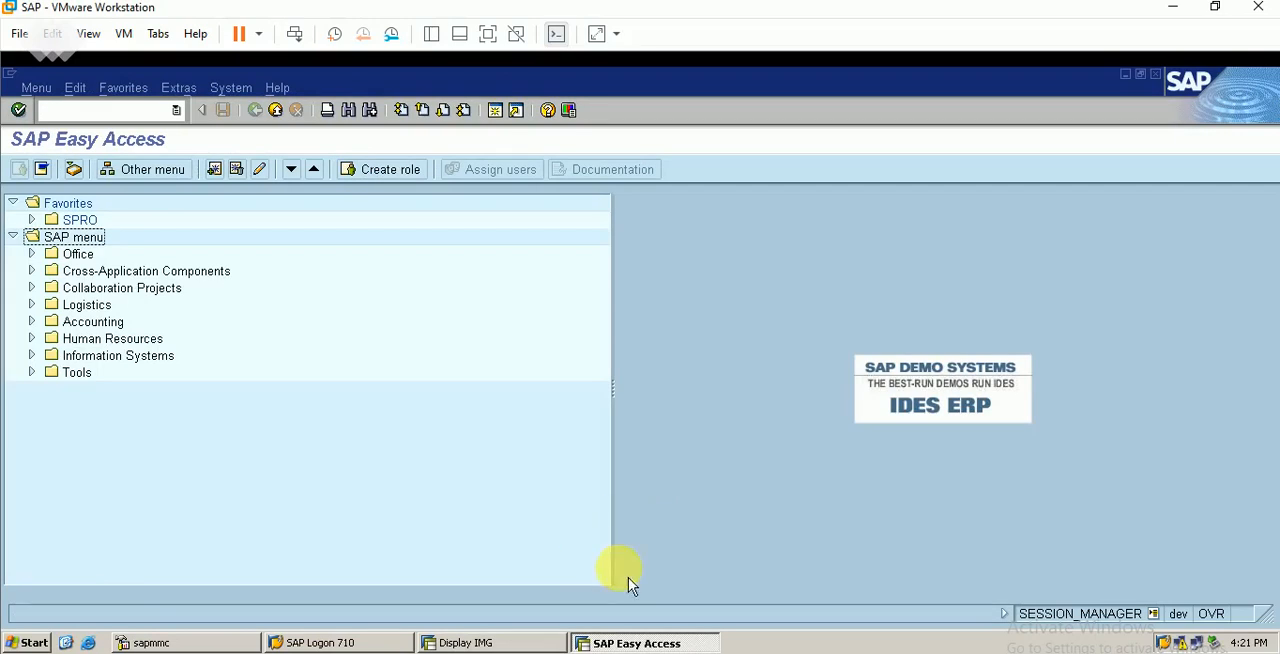
# Switch to the IMG session, open the header copy control view (VTAA) under Maintain Copy Control for Sales Documents, and enable change mode
pyautogui.click(500, 645)
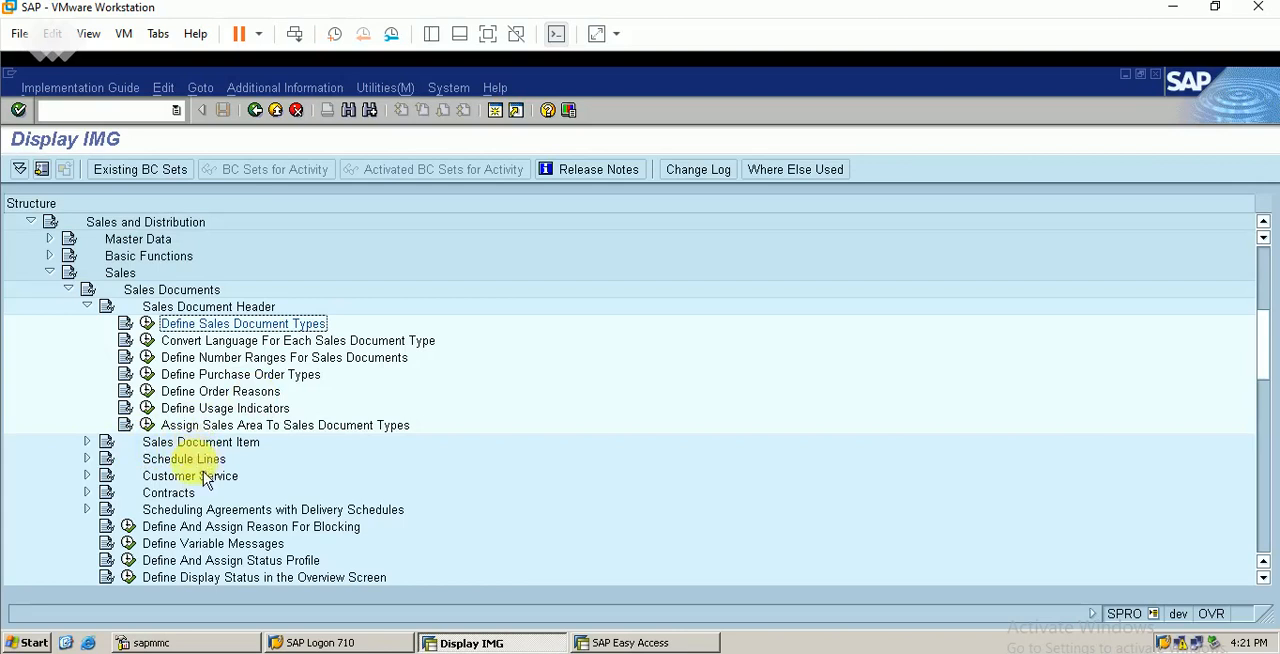
pyautogui.click(87, 306)
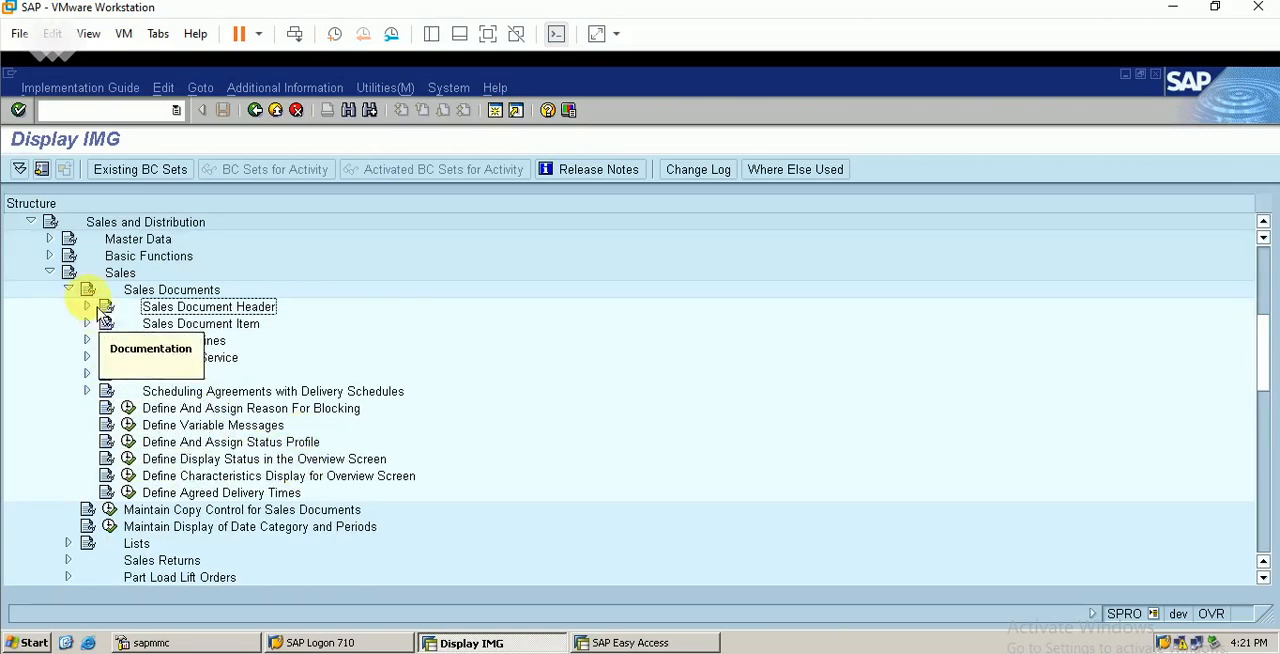
pyautogui.click(68, 289)
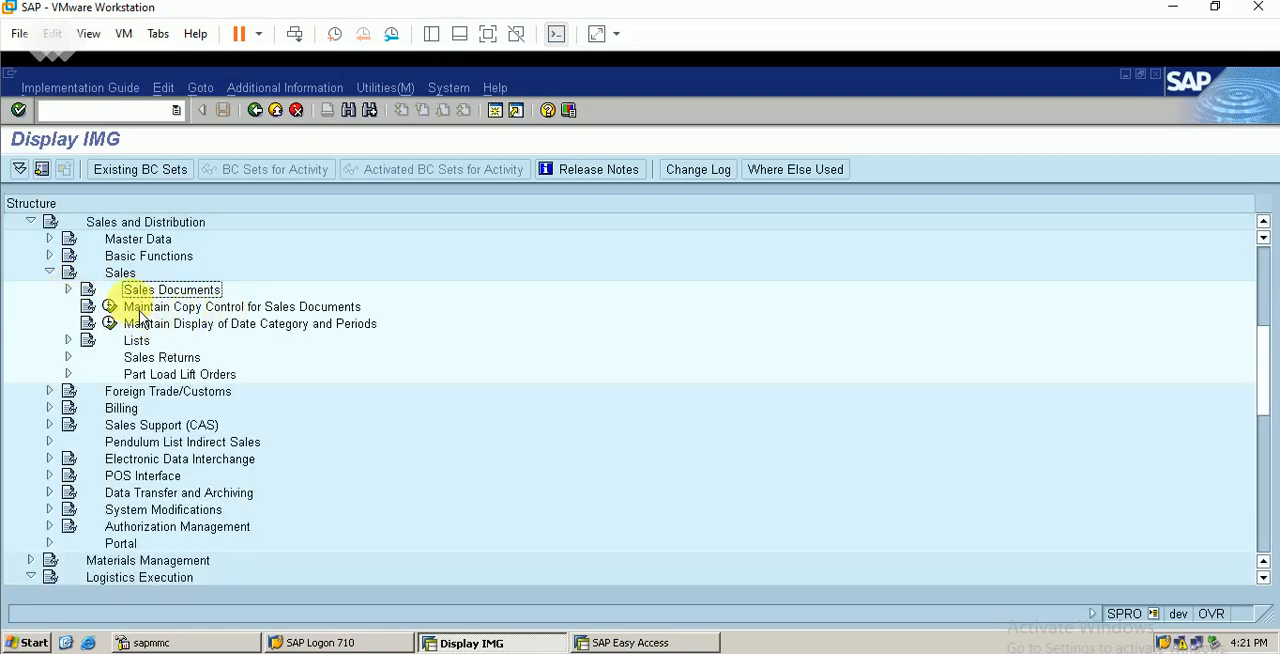
pyautogui.click(110, 307)
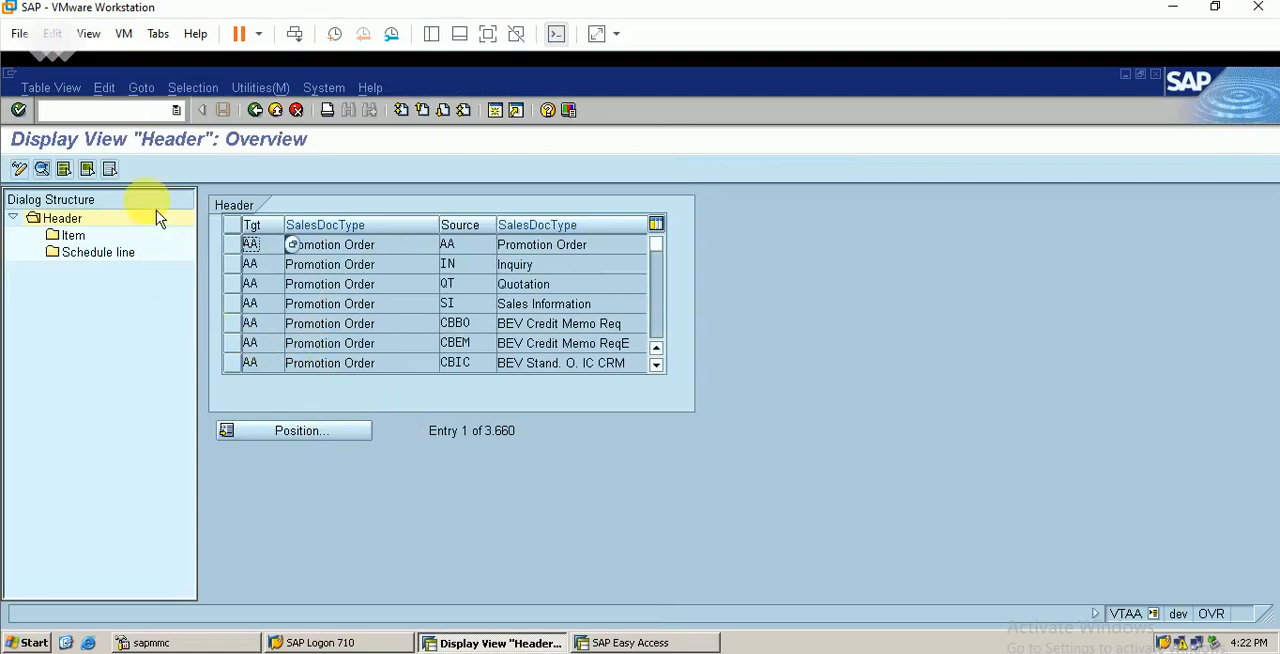
pyautogui.click(55, 89)
pyautogui.click(86, 128)
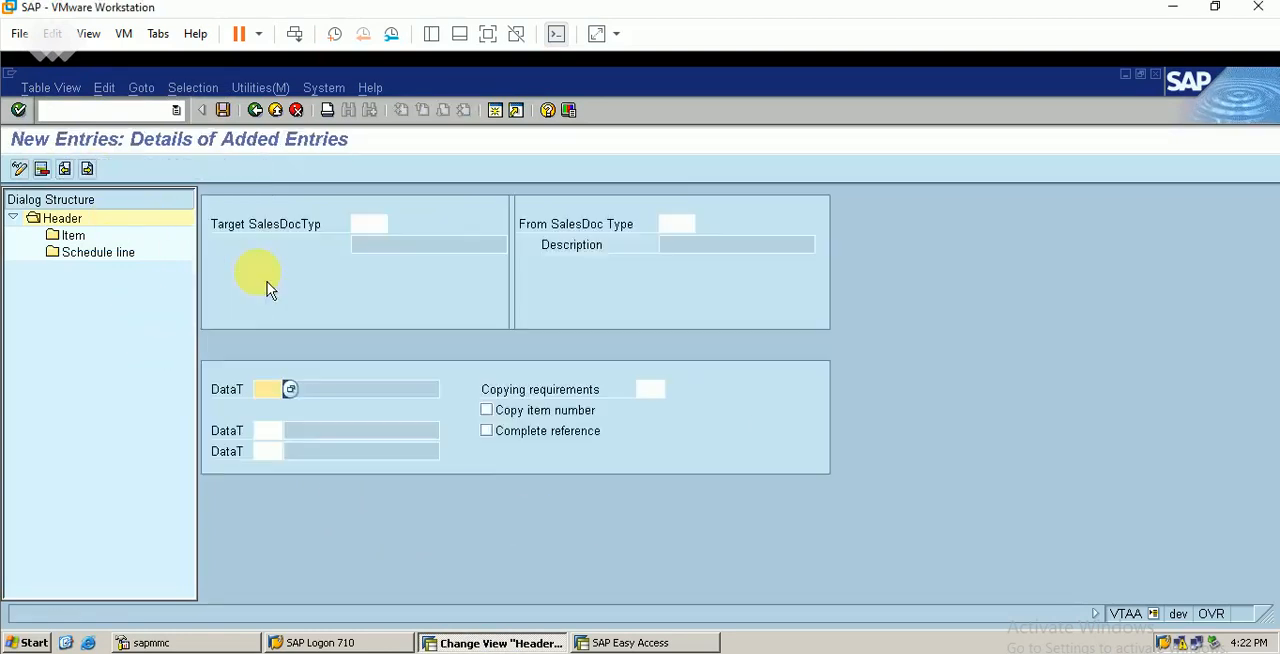
pyautogui.click(370, 226)
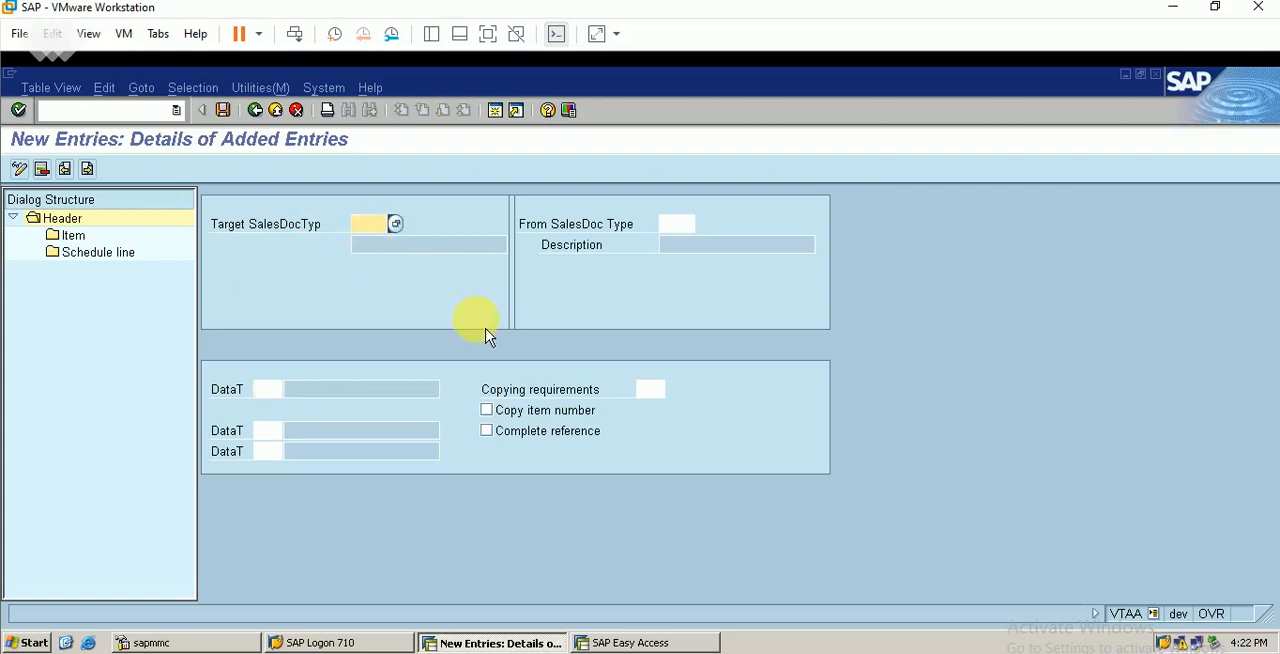
pyautogui.write('orbe')
pyautogui.press('Tab')
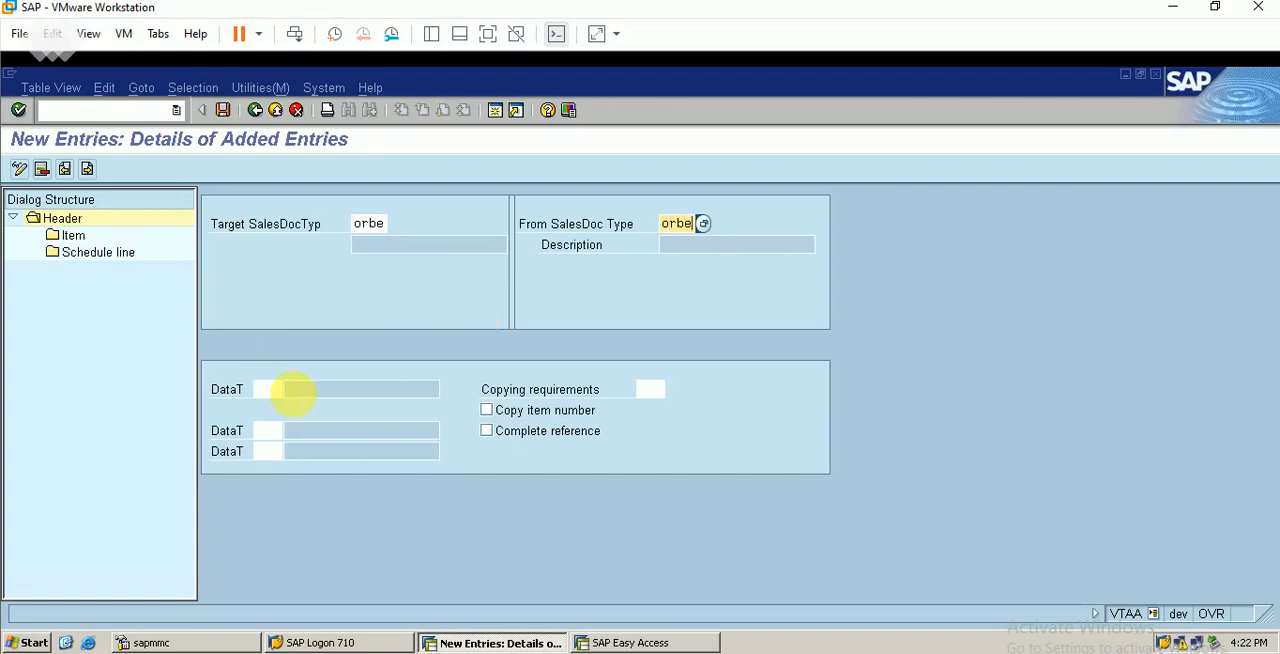
pyautogui.click(266, 389)
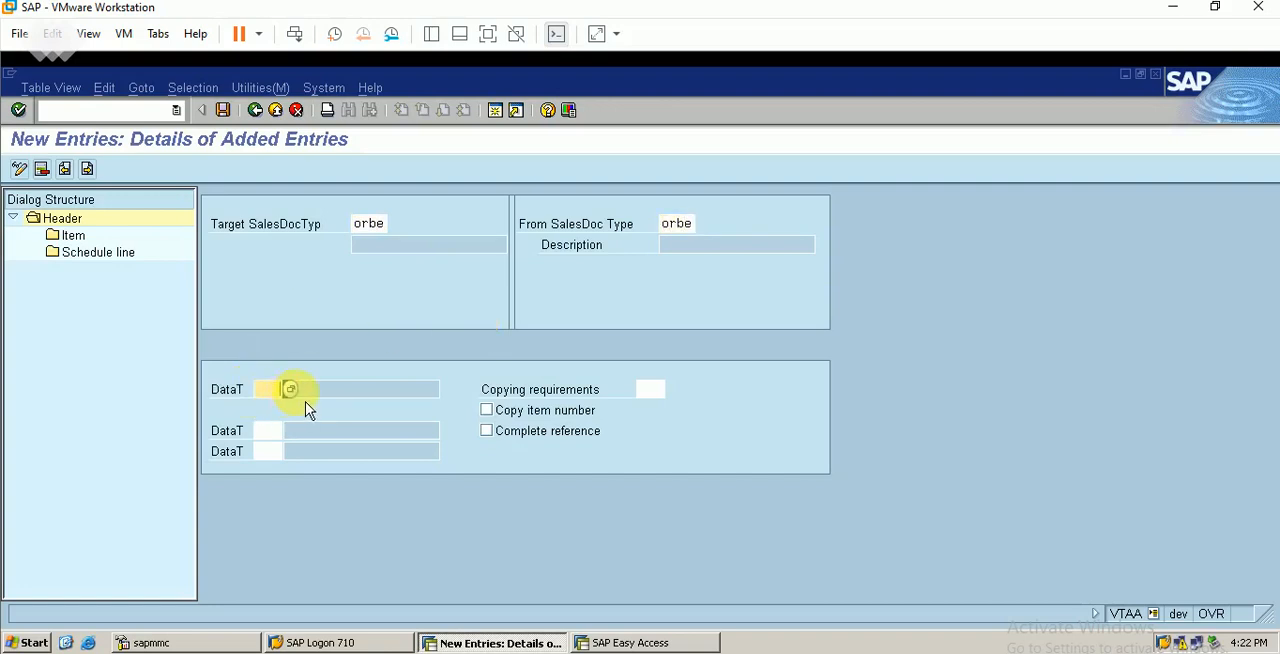
pyautogui.click(290, 389)
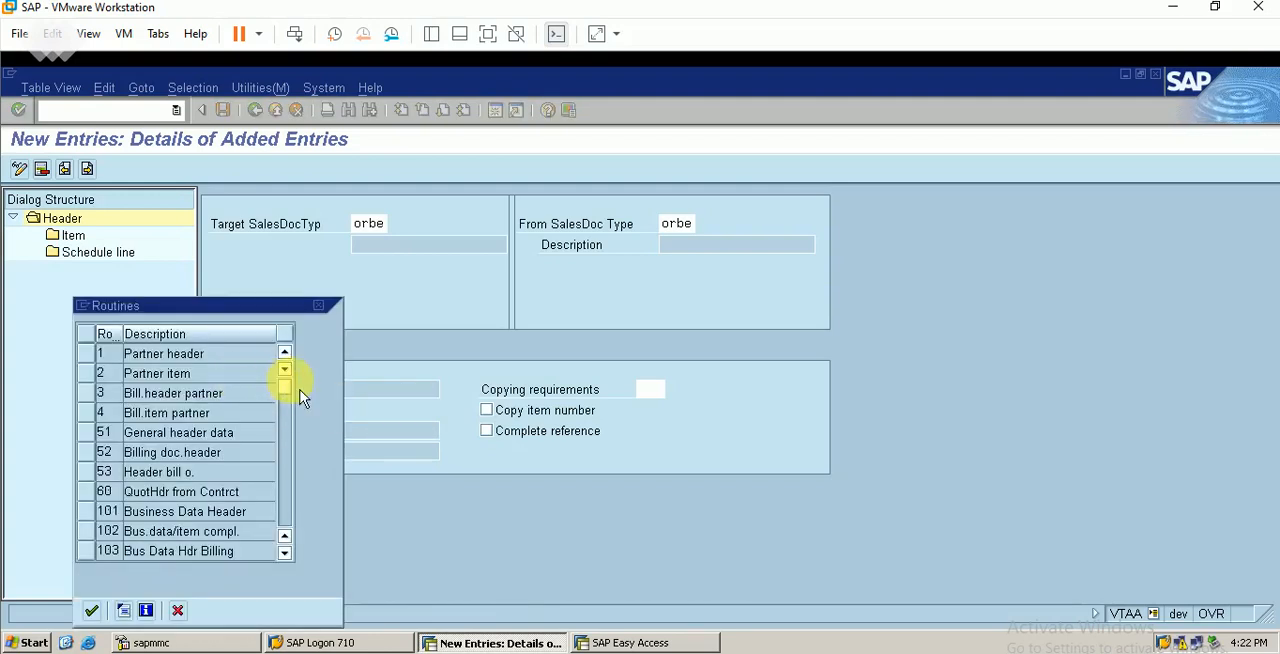
pyautogui.doubleClick(165, 355)
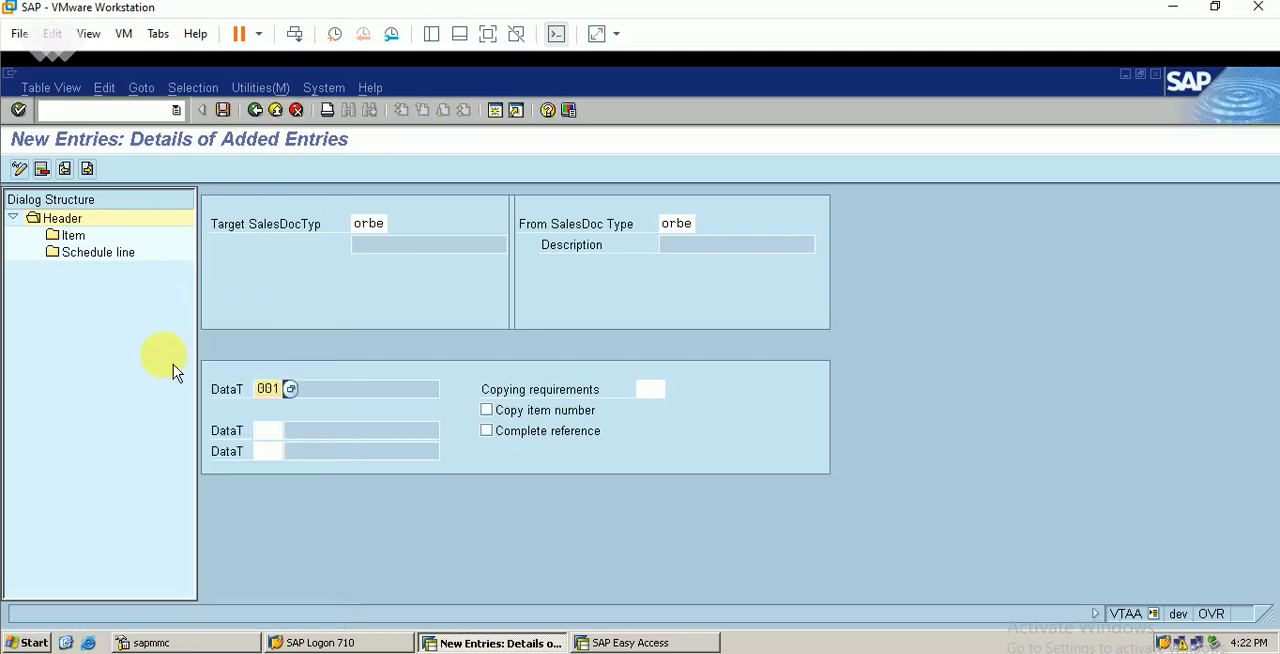
pyautogui.click(296, 110)
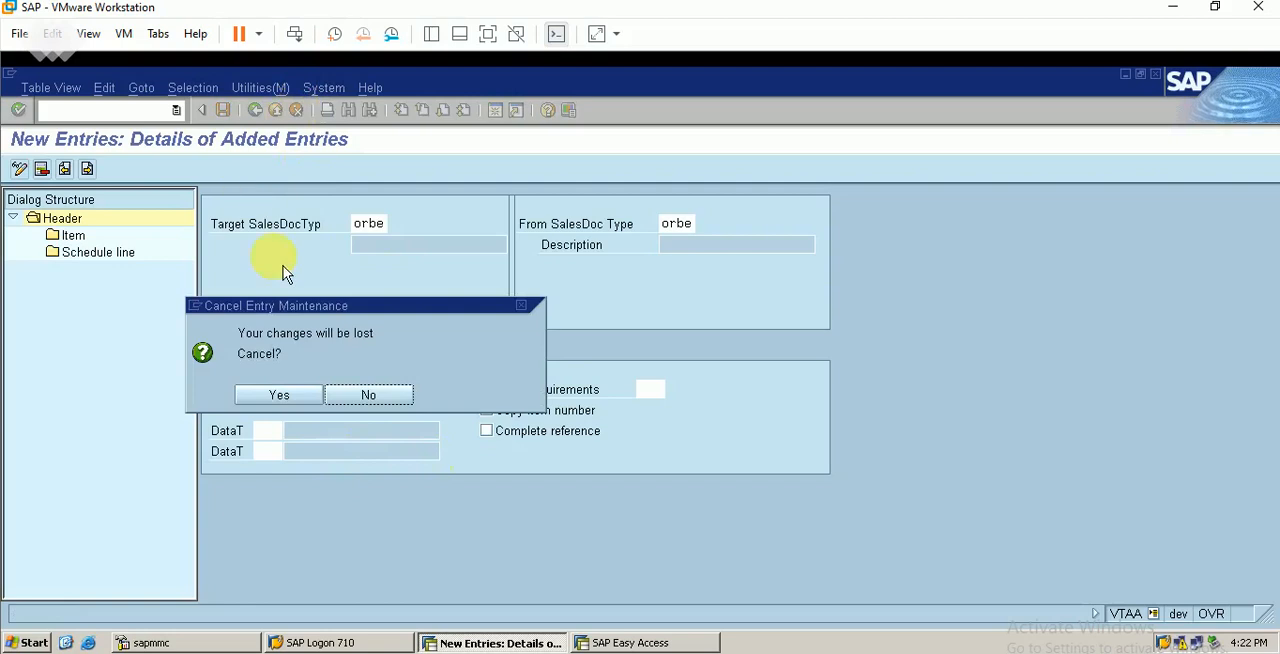
pyautogui.click(280, 397)
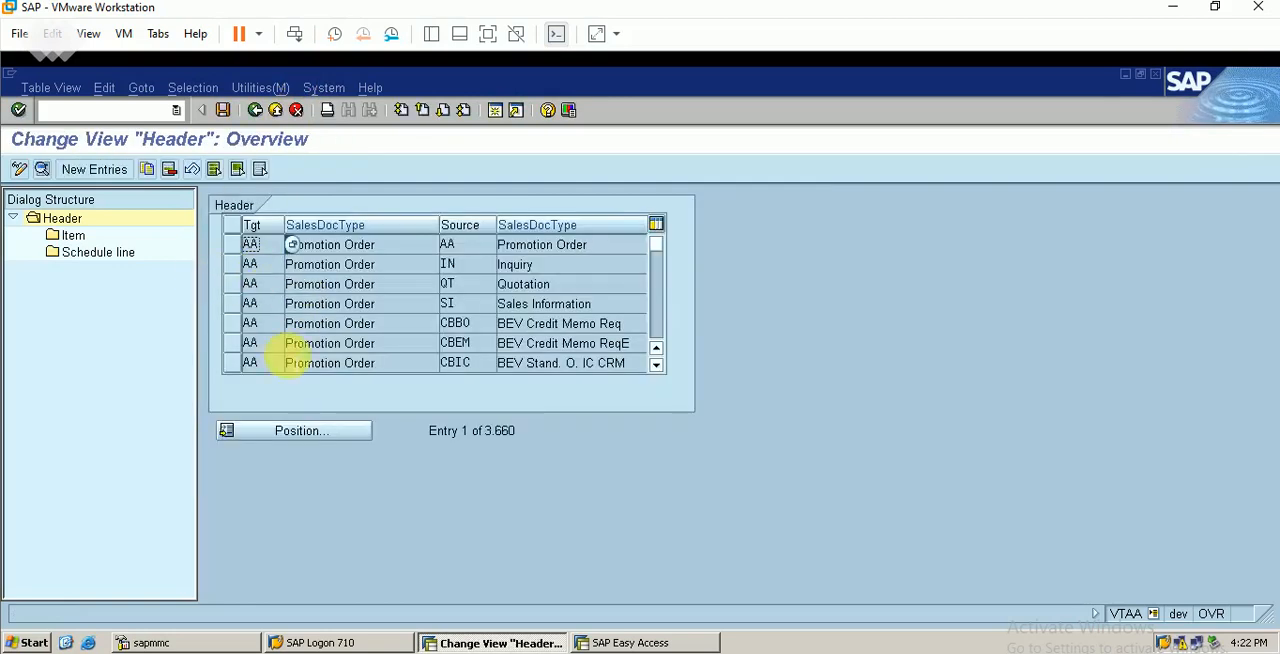
# Position the header copy control list on target sales document type OR with source type OR
pyautogui.click(314, 432)
pyautogui.write('or')
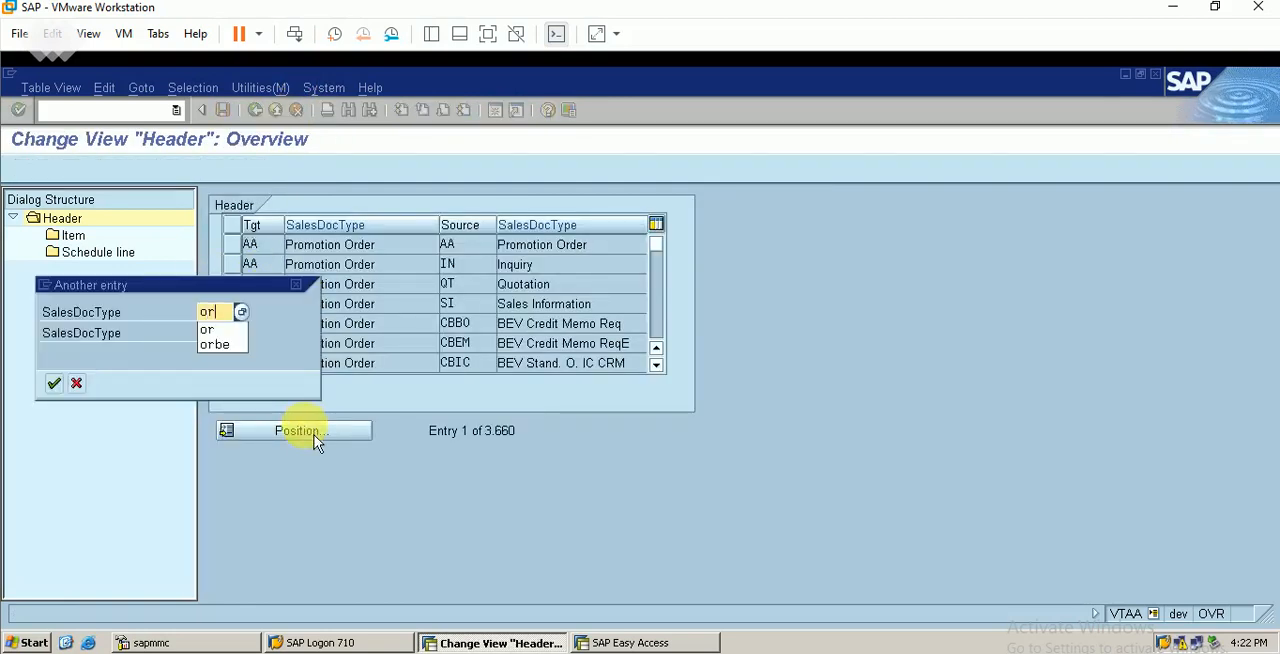
pyautogui.press('Tab')
pyautogui.write('o')
pyautogui.press('Return')
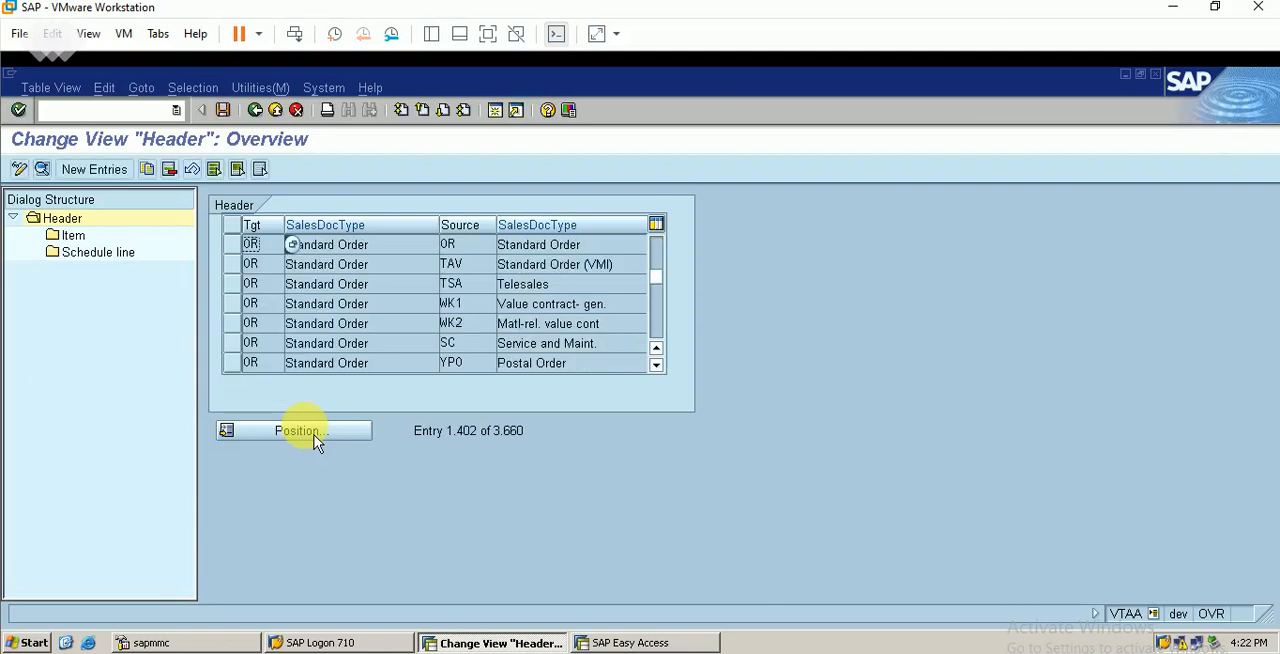
# Copy the OR-to-OR header entry to target type ORBE with source type OR, including all dependent entries
pyautogui.click(236, 248)
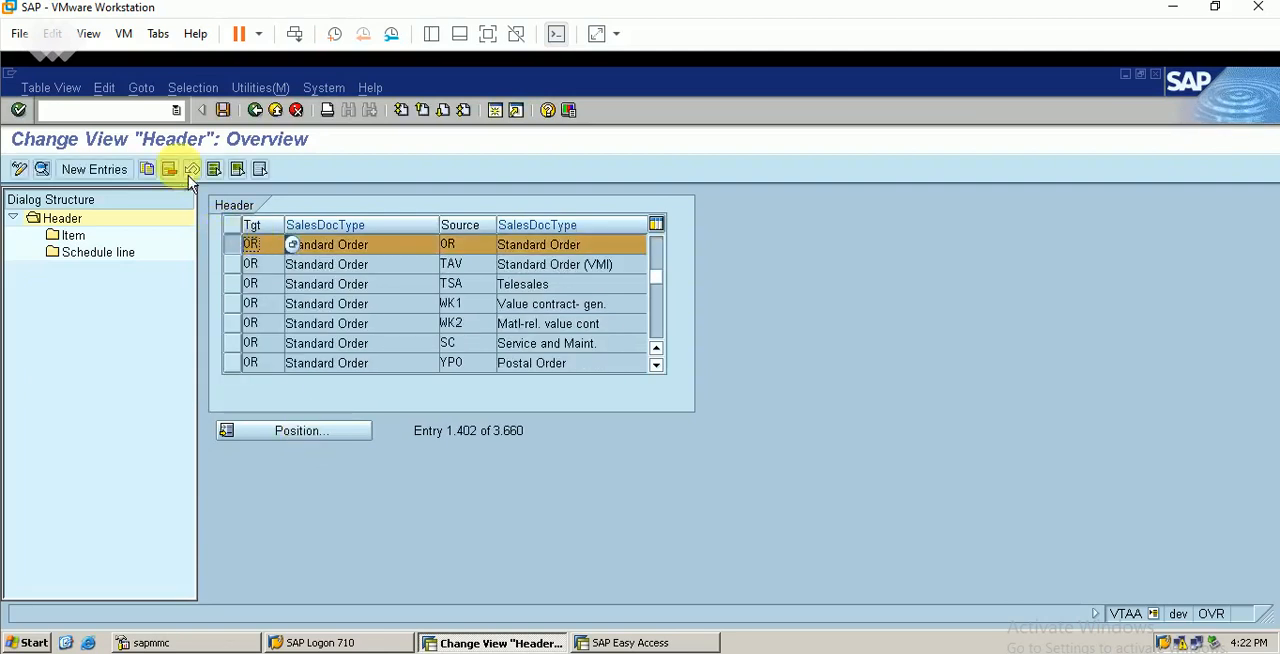
pyautogui.click(157, 177)
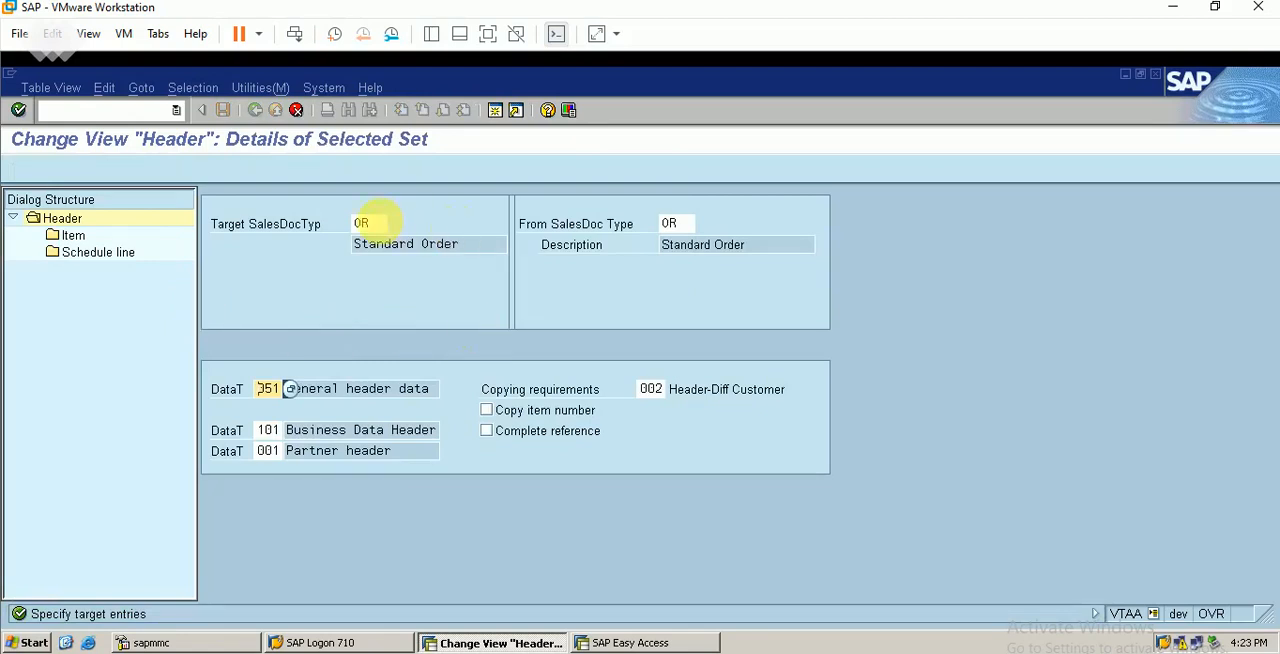
pyautogui.click(375, 223)
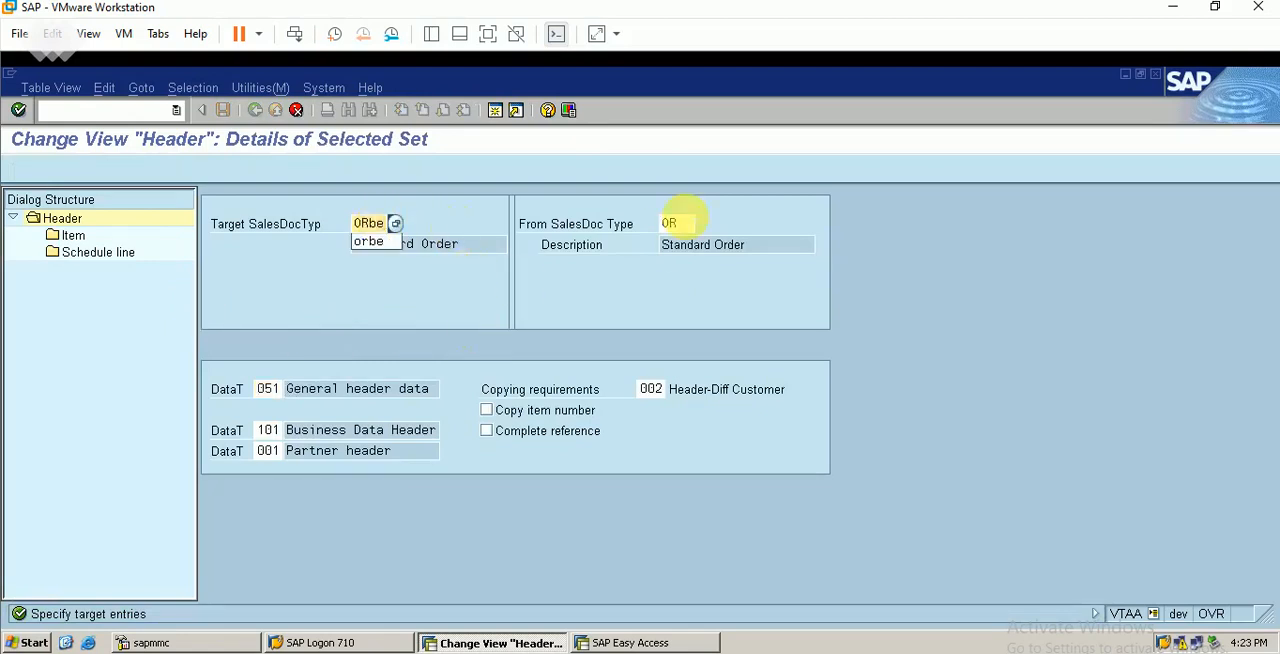
pyautogui.click(684, 221)
pyautogui.write('be')
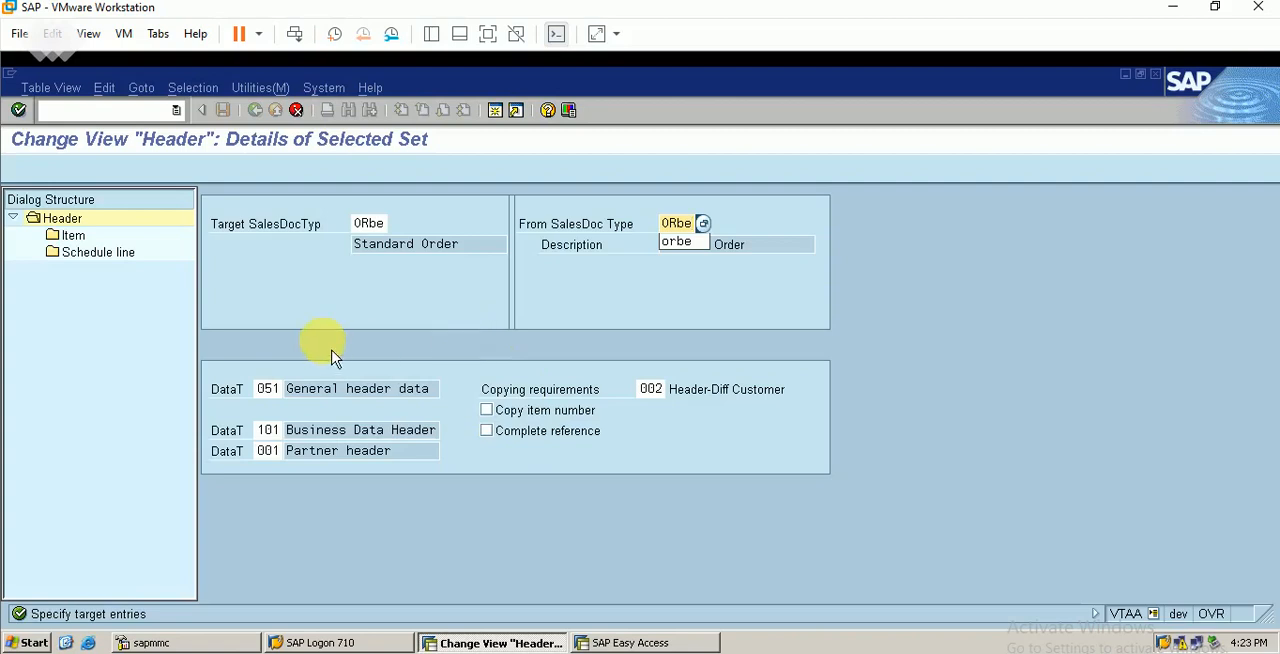
pyautogui.doubleClick(75, 238)
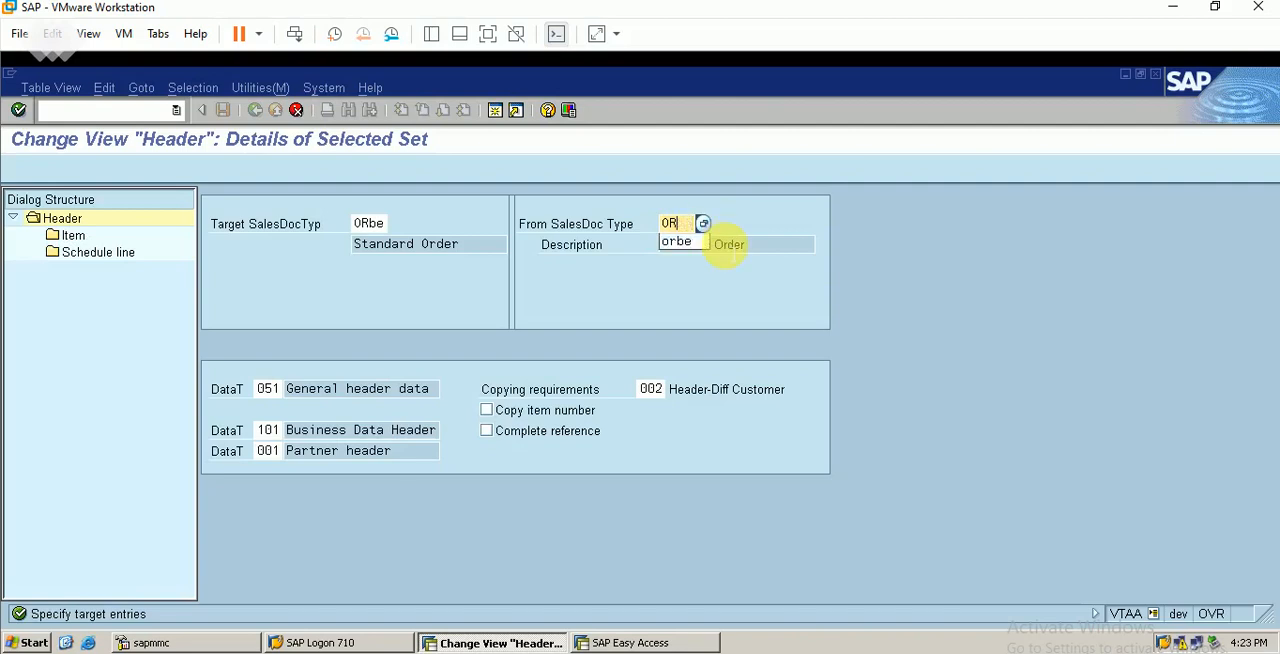
pyautogui.press('Return')
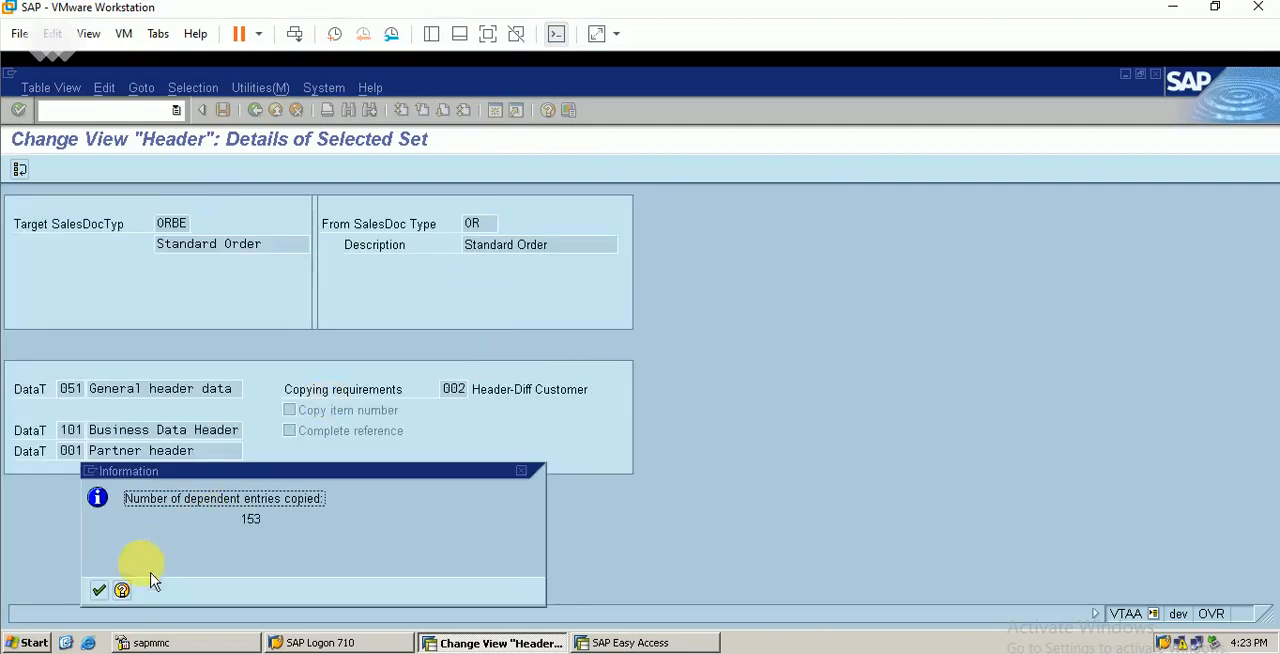
pyautogui.click(99, 590)
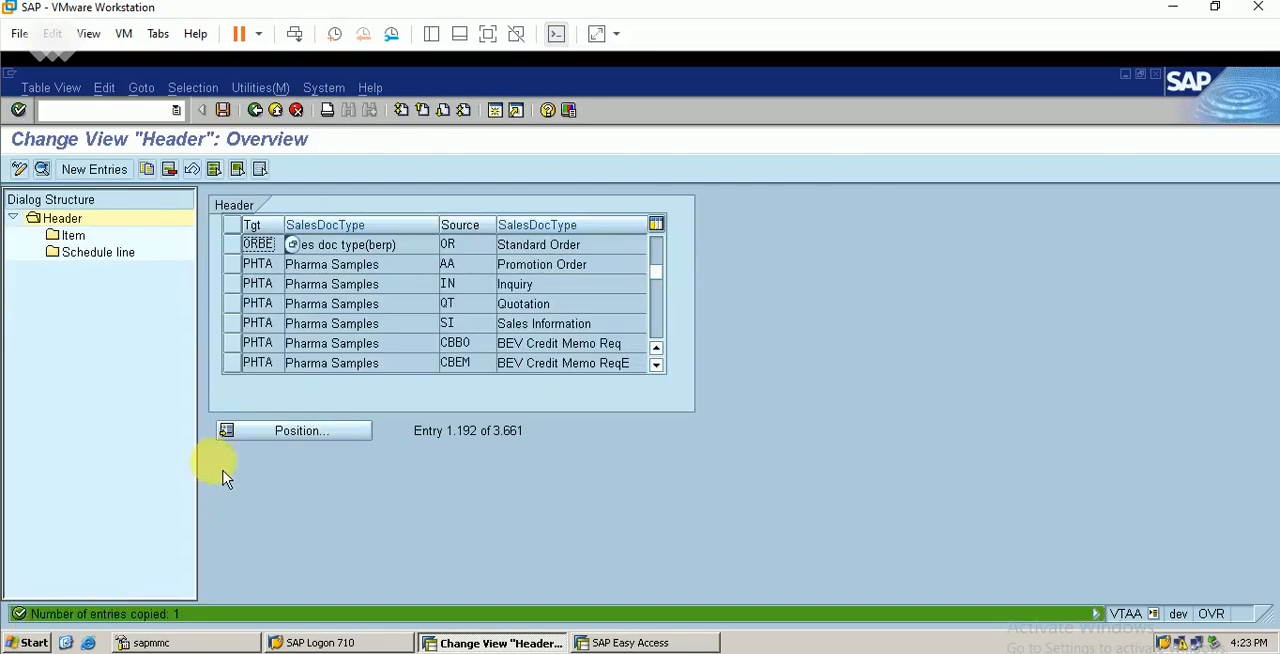
# Display the item copy control of the ORBE-from-OR entry and find and select item category TAN
pyautogui.click(241, 250)
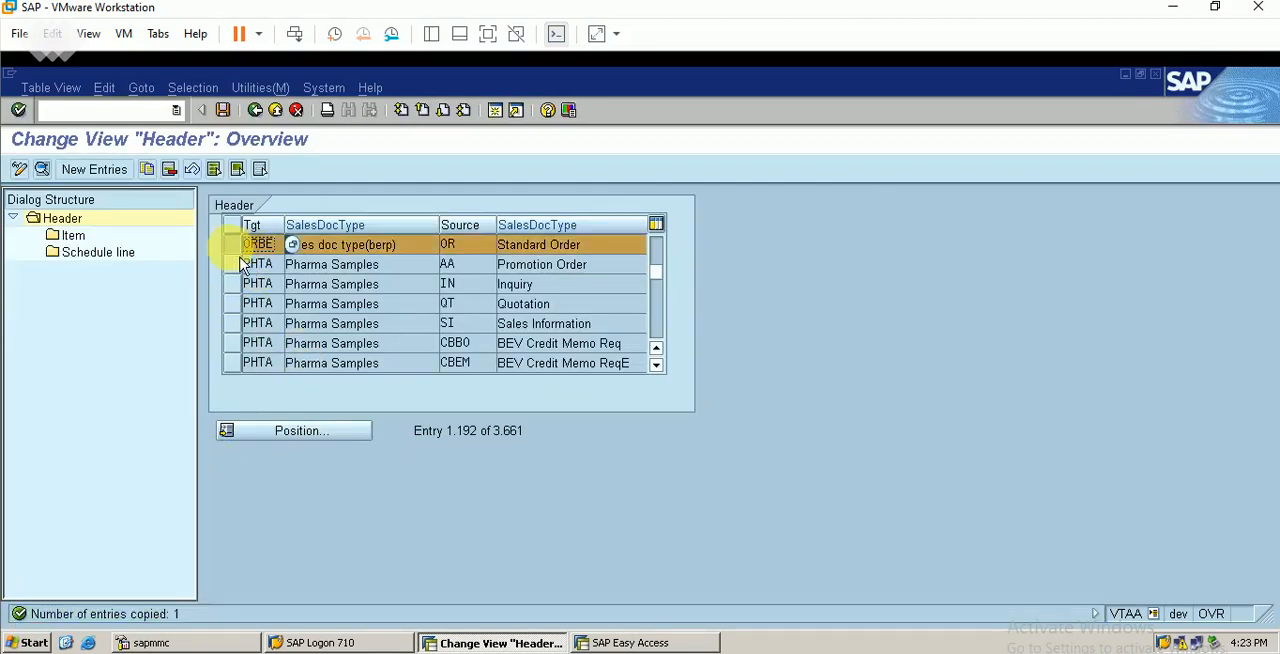
pyautogui.click(78, 235)
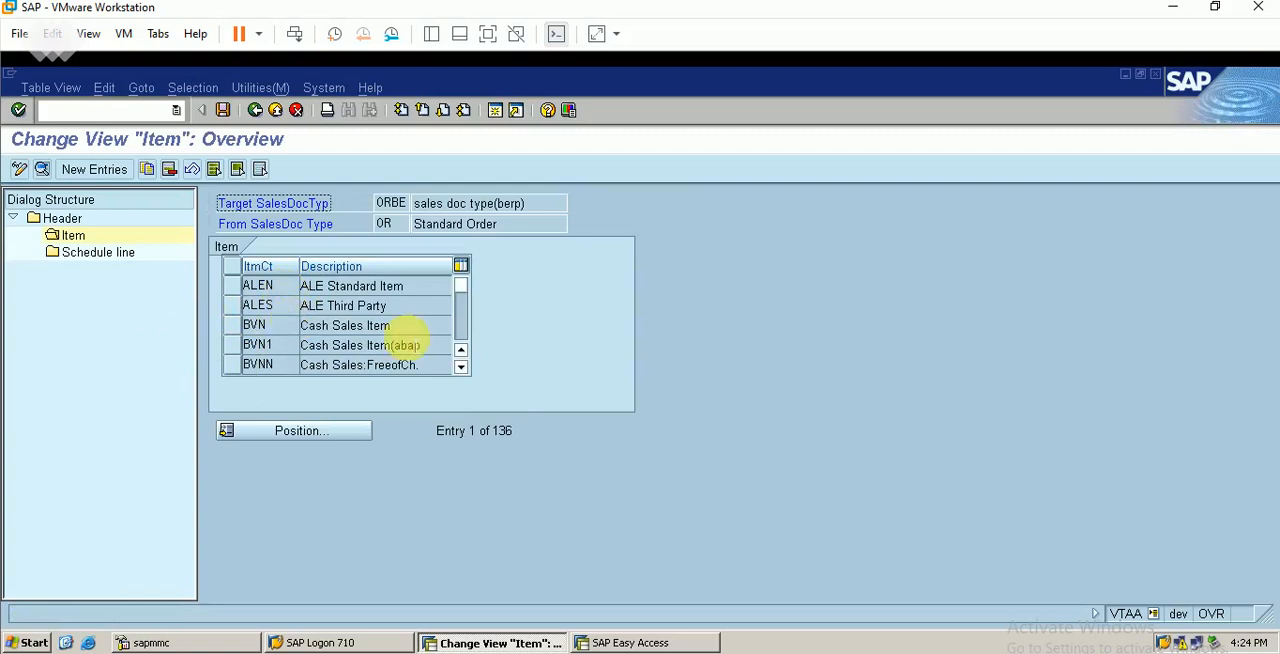
pyautogui.scroll(-3, 465, 370)
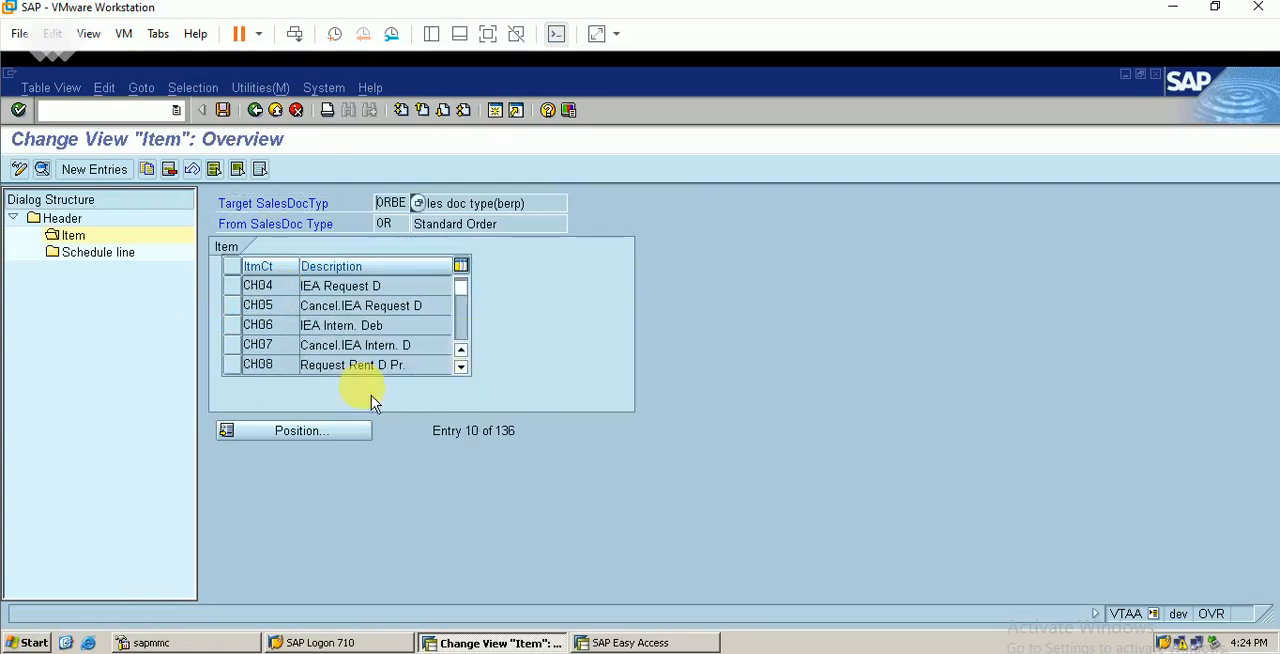
pyautogui.click(326, 437)
pyautogui.write('t')
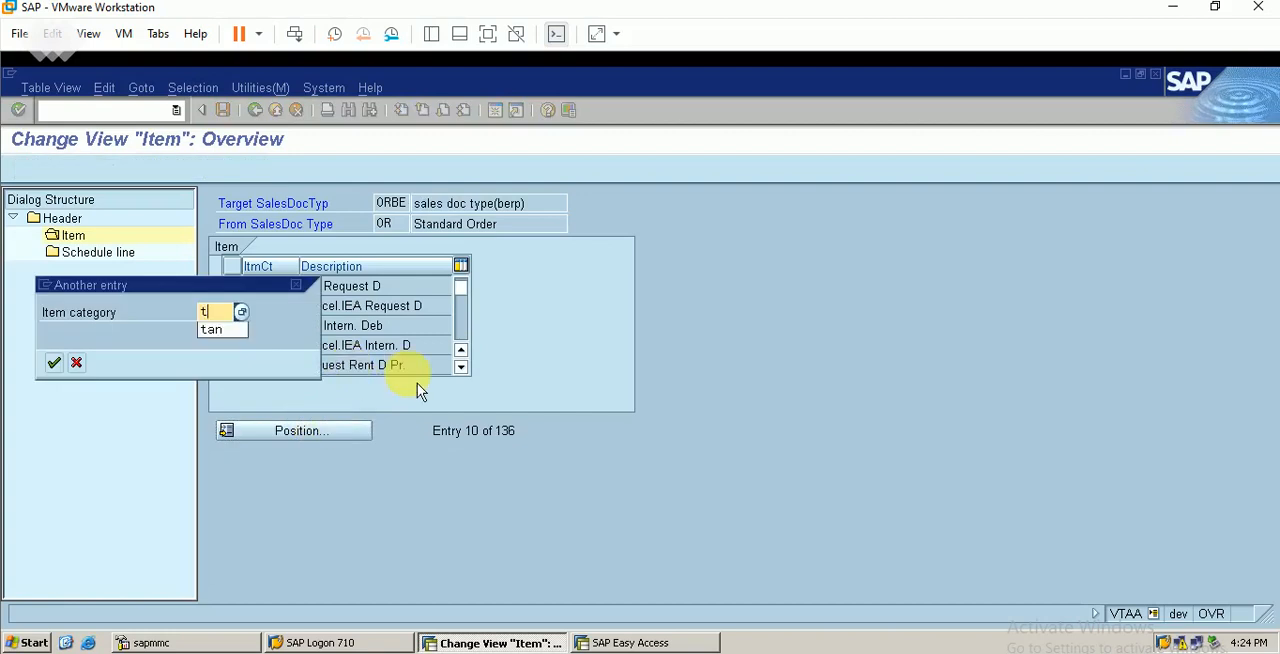
pyautogui.write('an')
pyautogui.press('Return')
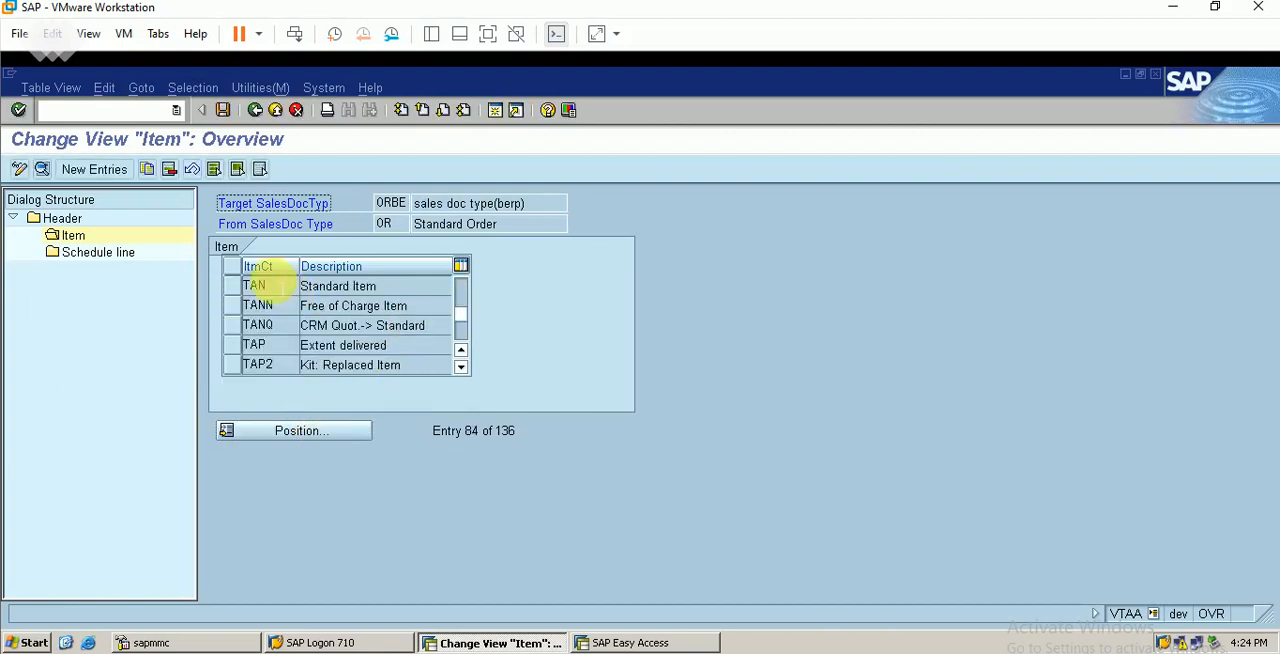
pyautogui.click(232, 286)
# Display the schedule line copy control, select category CN, and check it against the scheduled lines value in the SAP SD Excel sheet
pyautogui.click(115, 252)
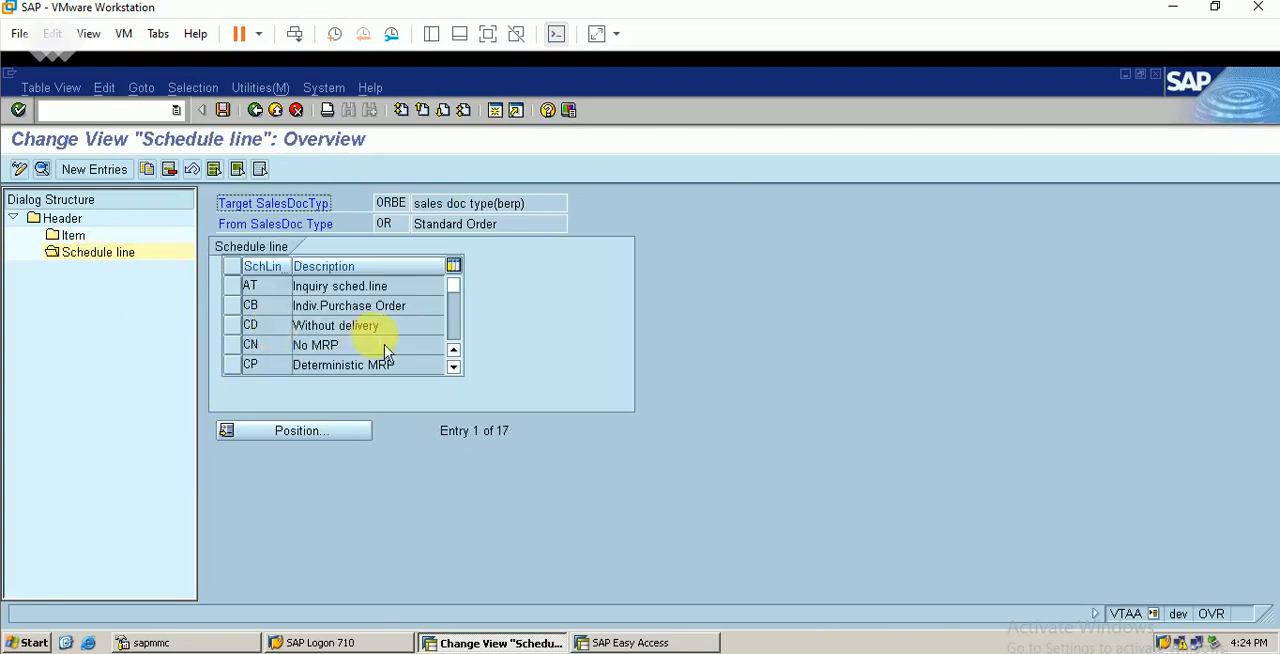
pyautogui.click(231, 345)
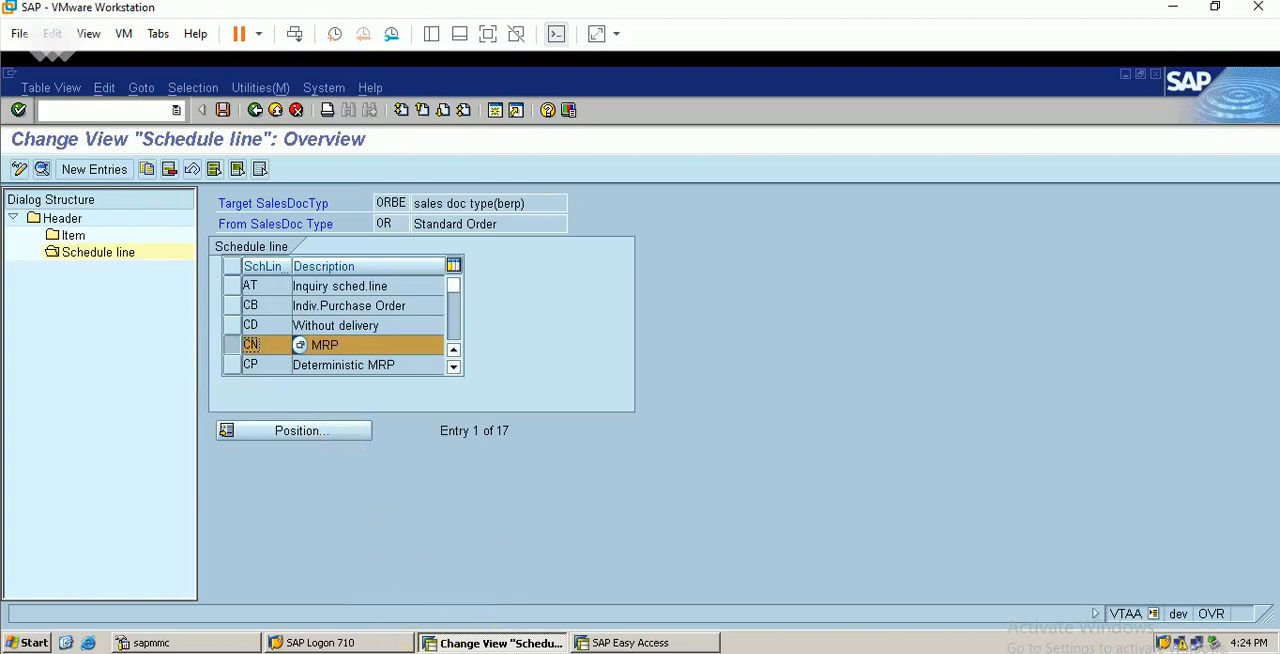
pyautogui.hotkey('alt', 'Tab')
pyautogui.click(1106, 400)
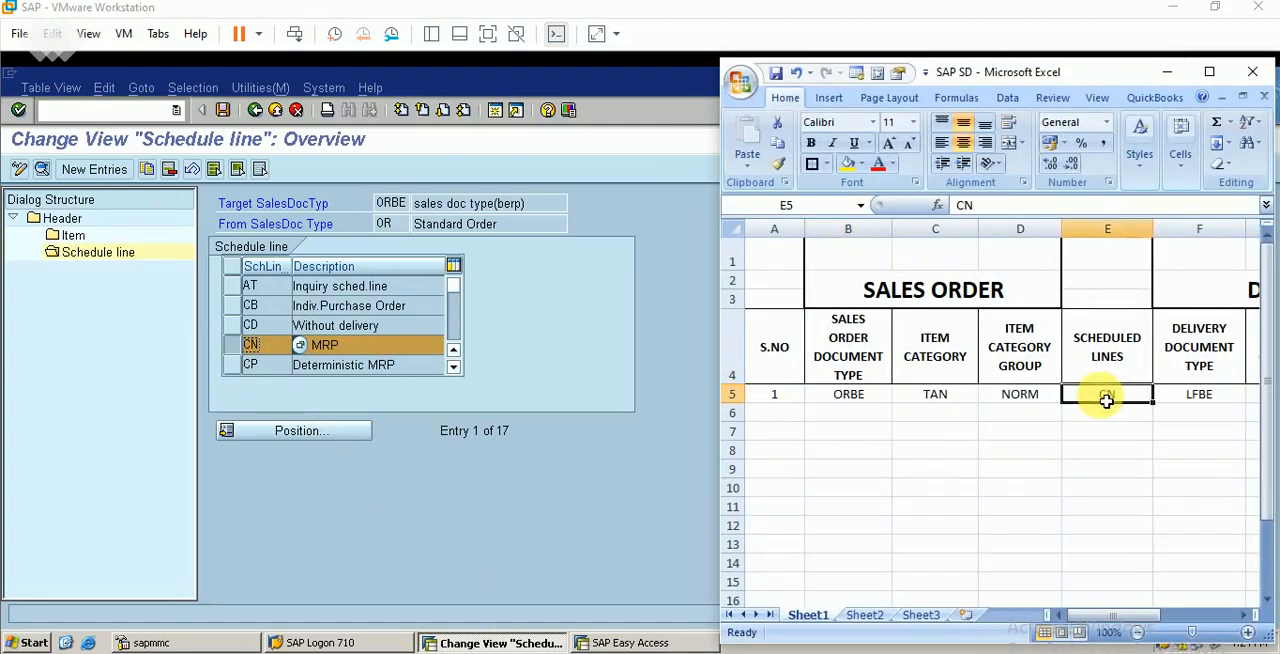
pyautogui.click(1167, 72)
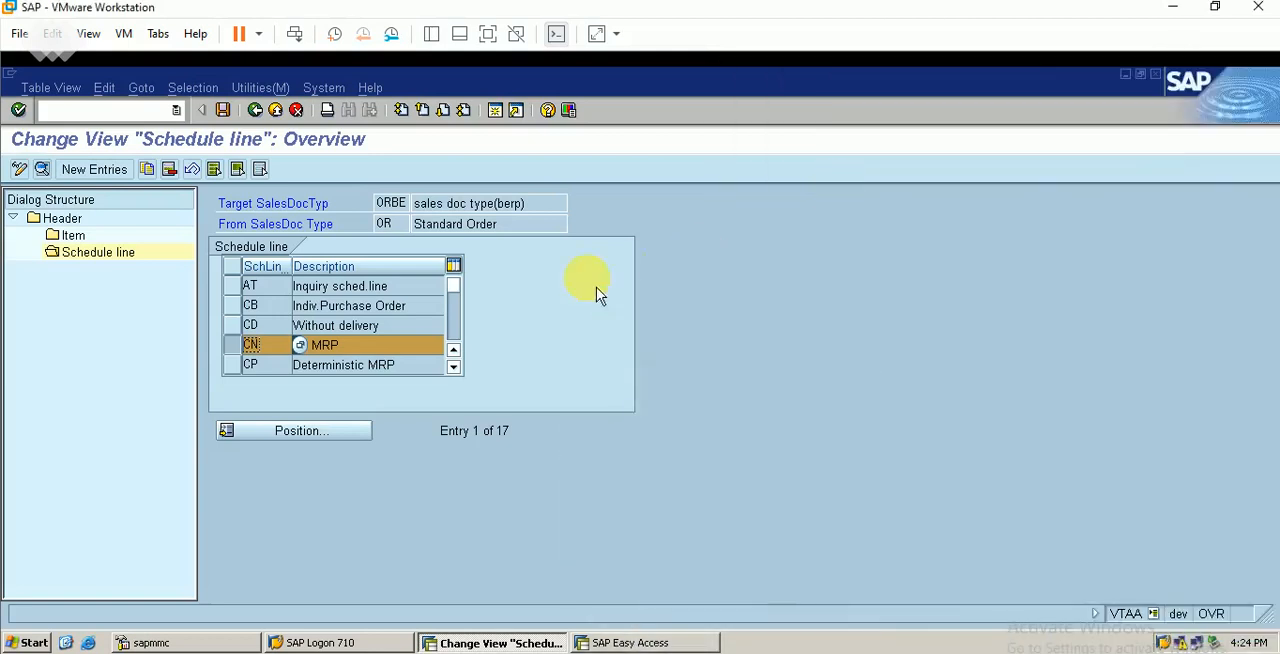
# Save the new copy control in customizing request DEVK900057 and return to the header overview
pyautogui.click(223, 112)
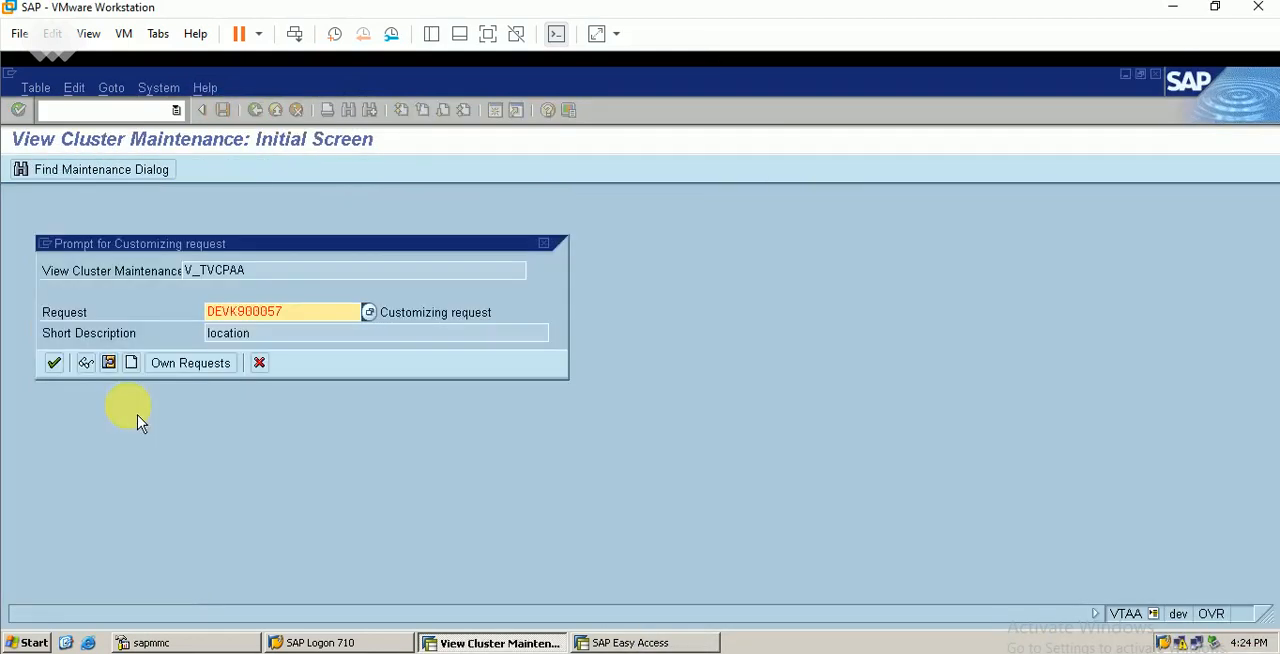
pyautogui.click(54, 363)
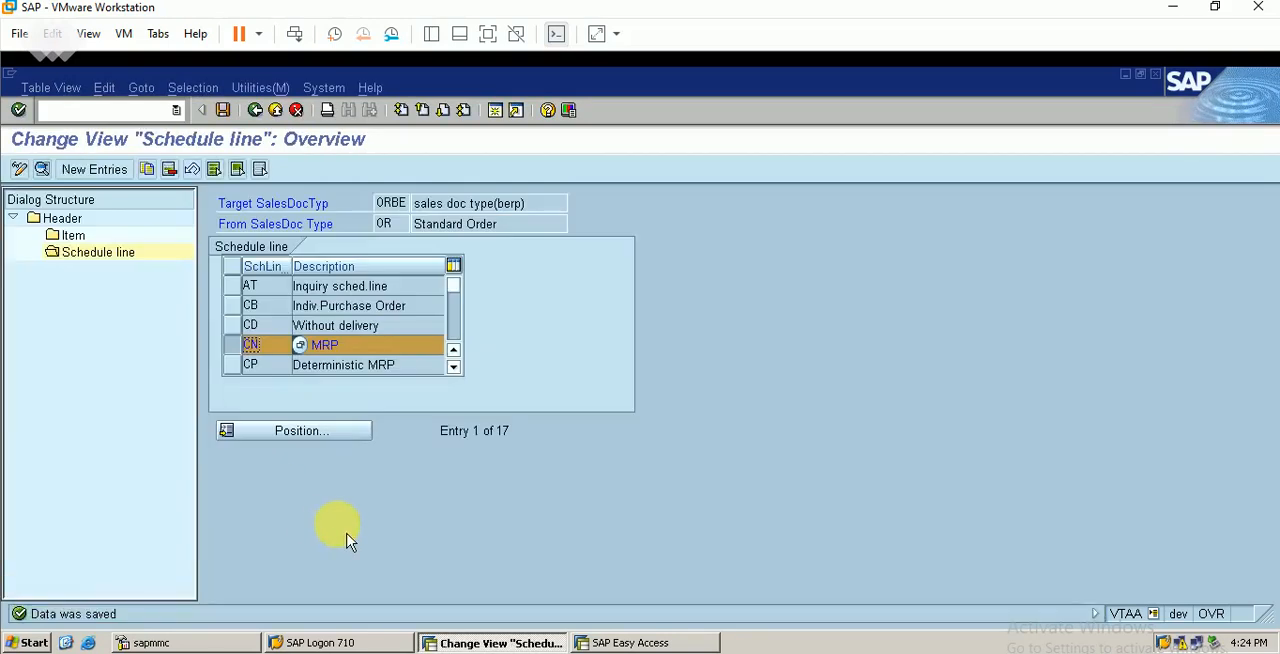
pyautogui.click(253, 110)
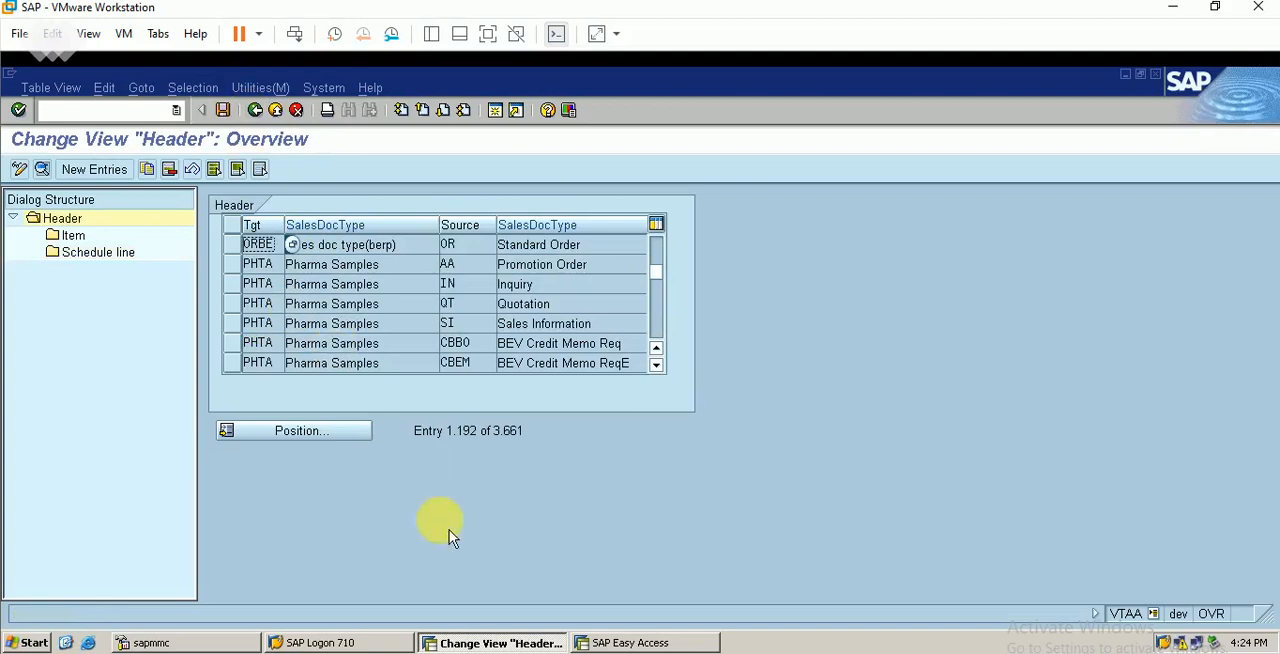
# In the other SAP session, start VL01N and try to create the outbound delivery with shipping point BERP and selection date 05.06.2021
pyautogui.click(606, 641)
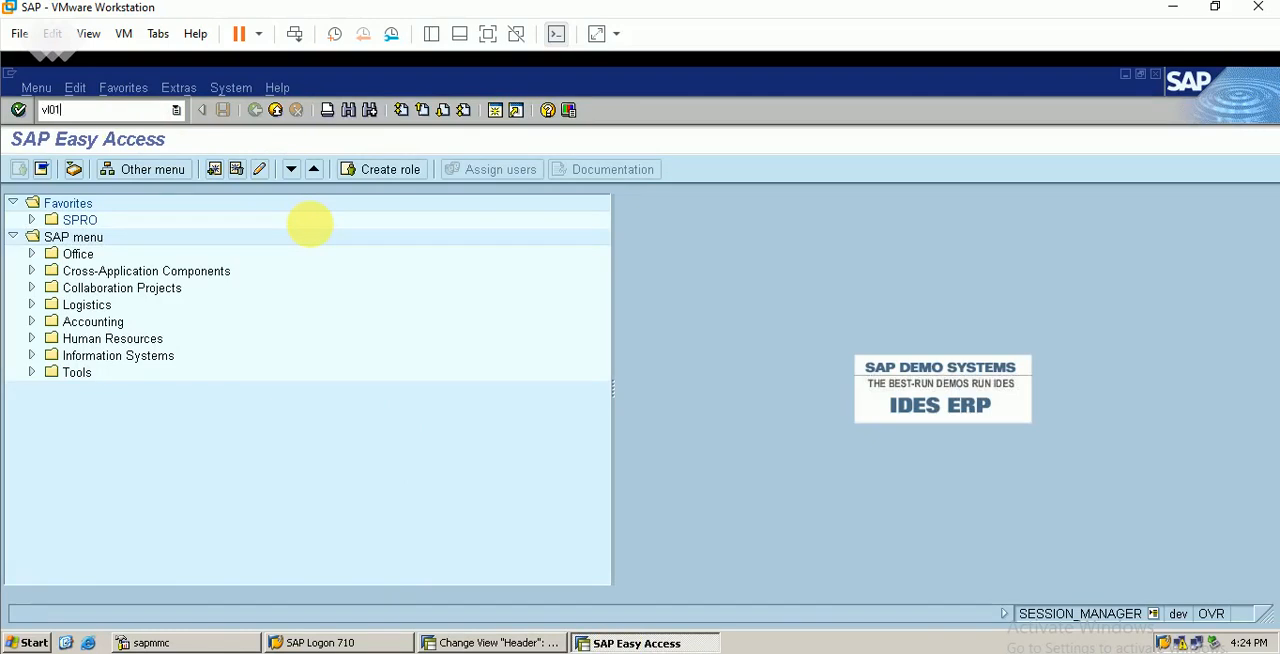
pyautogui.press('Return')
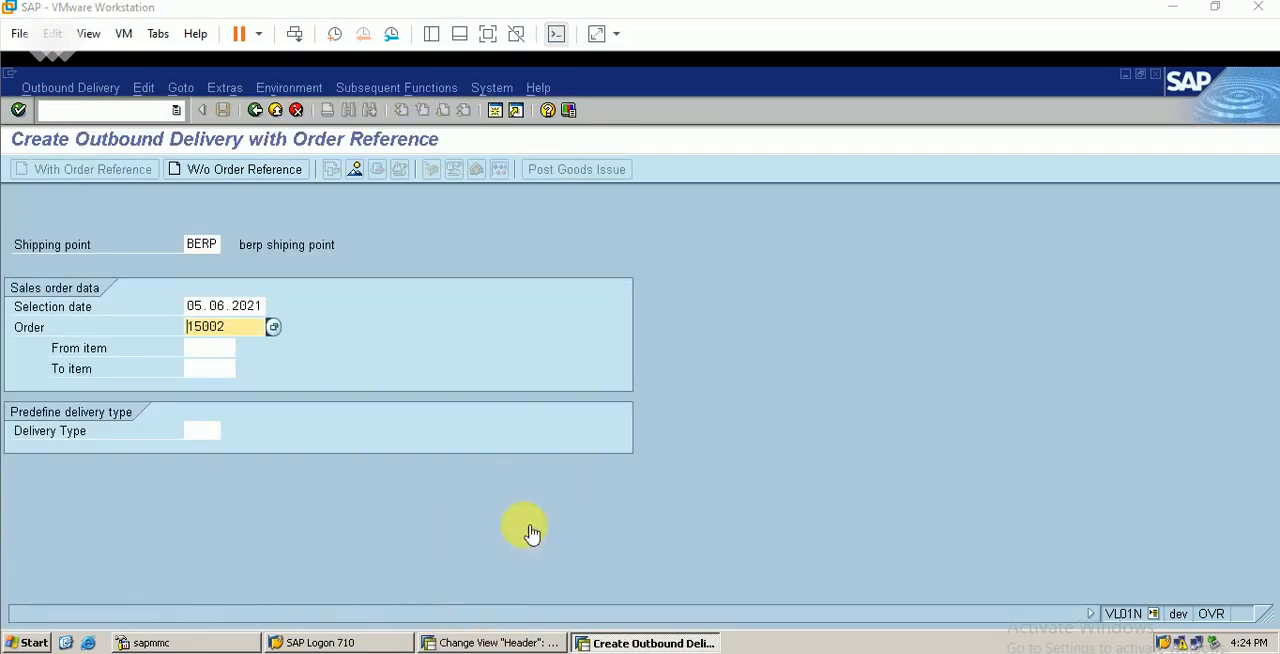
pyautogui.press('Return')
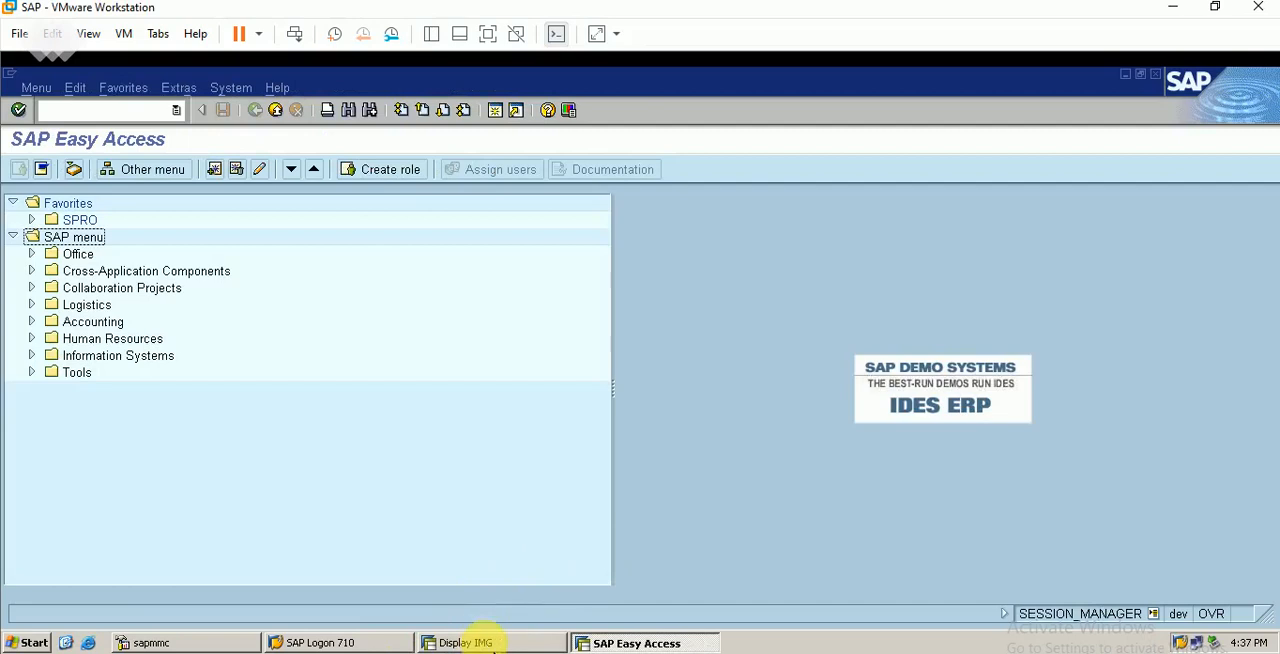
# In the IMG session, open Specify Copy Control for Deliveries and find the entry for delivery type LFBE and sales document type ORBE
pyautogui.click(482, 642)
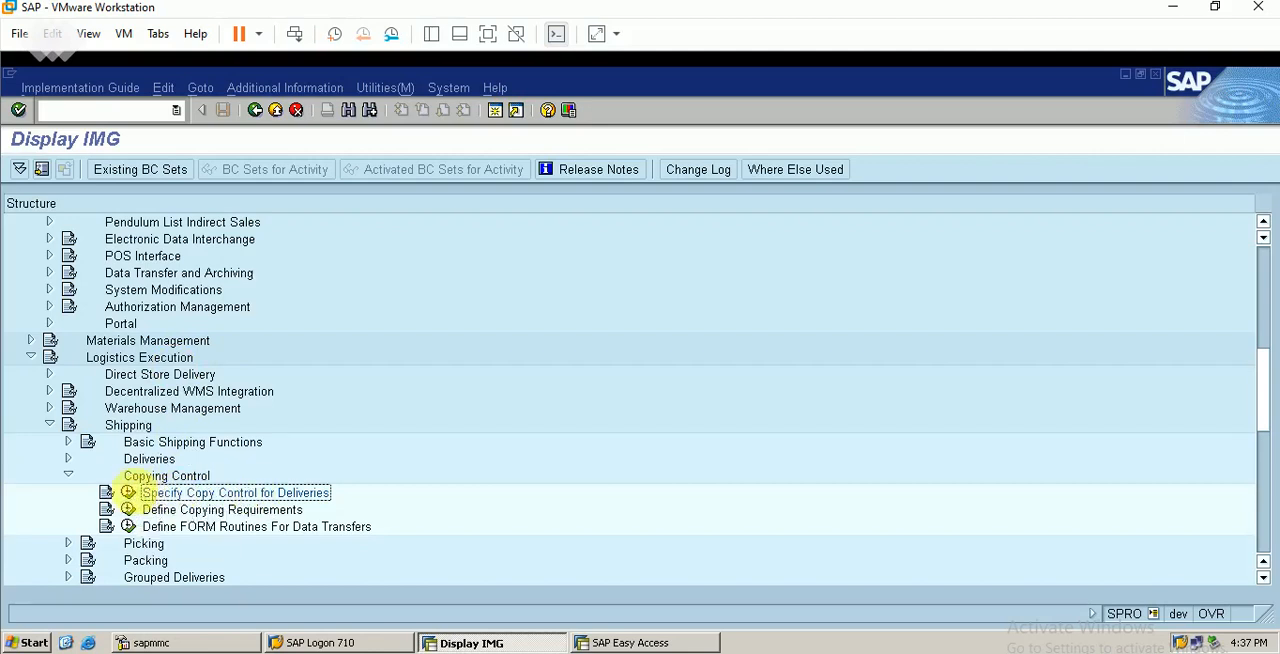
pyautogui.click(129, 493)
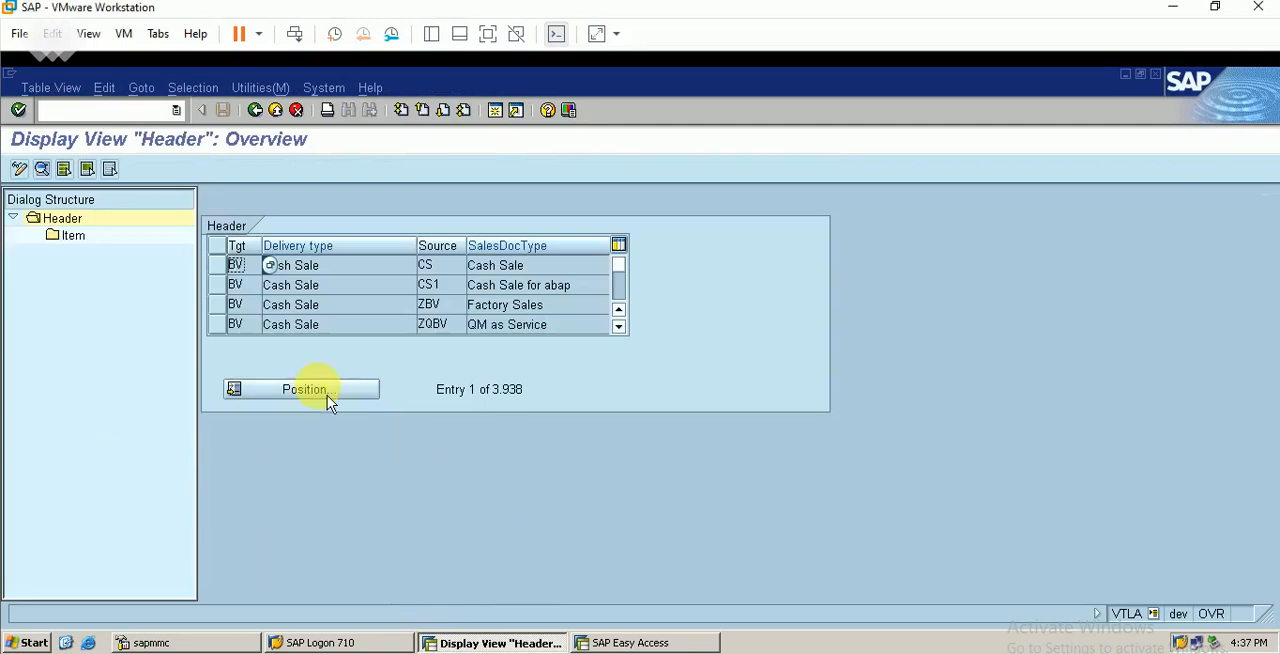
pyautogui.click(327, 395)
pyautogui.write('o')
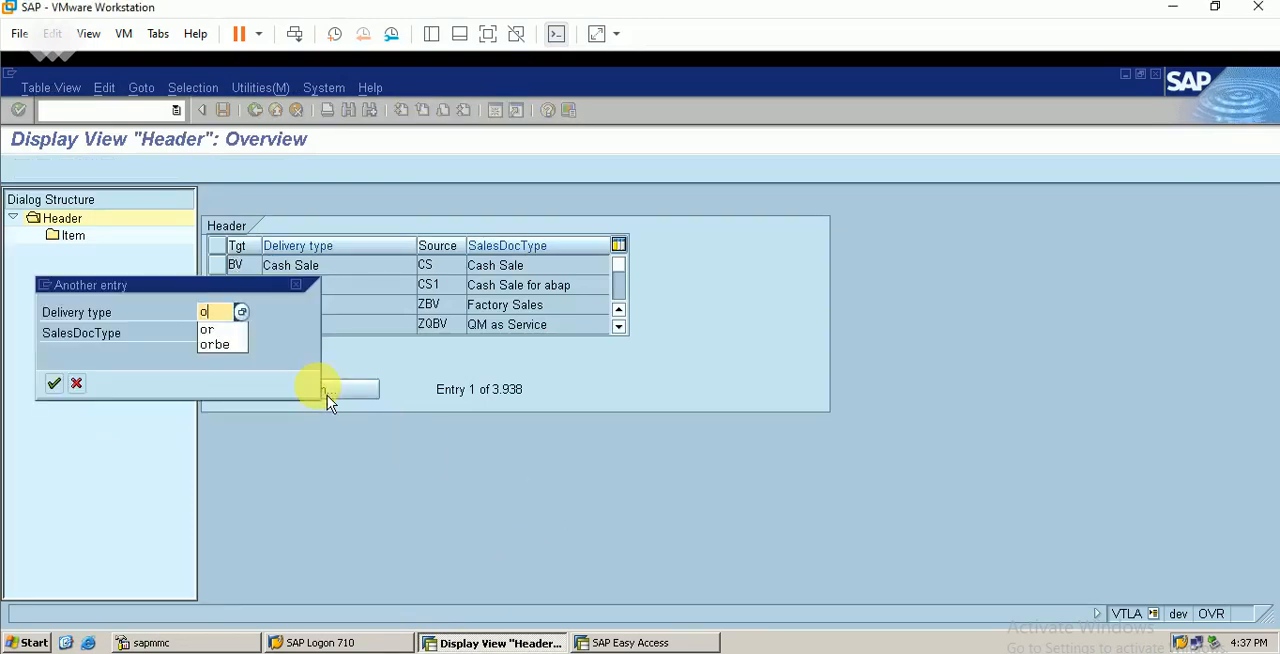
pyautogui.press('BackSpace')
pyautogui.write('1fbe')
pyautogui.press('Tab')
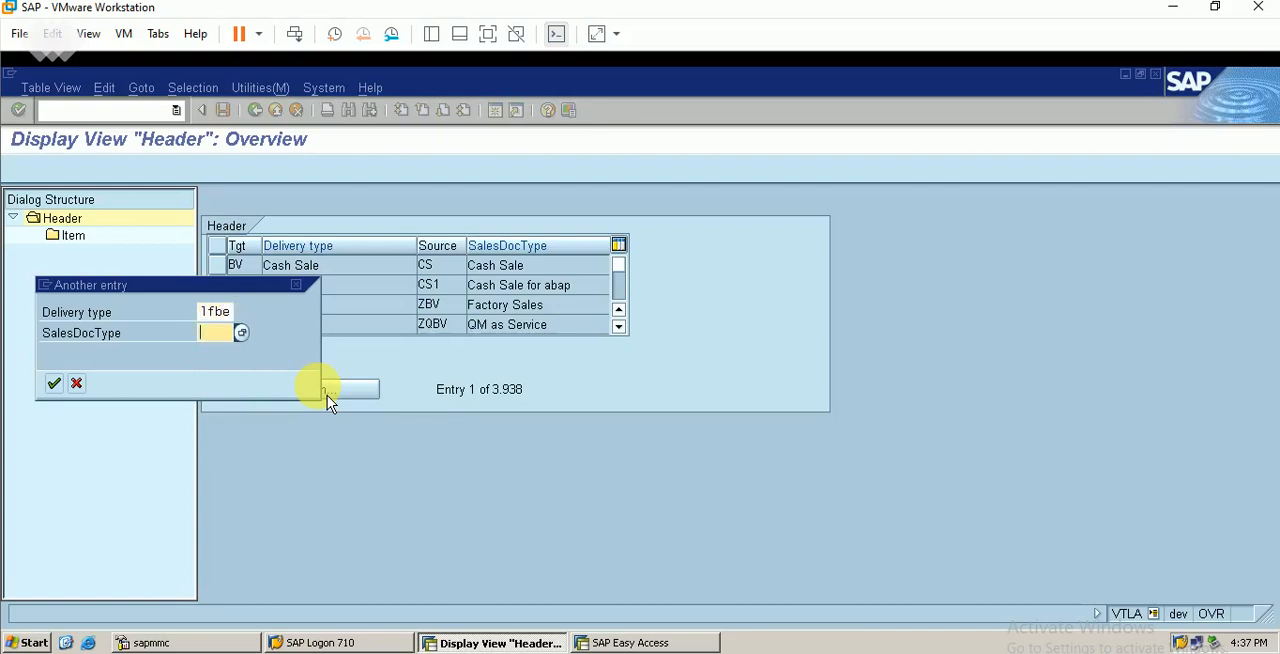
pyautogui.write('orbe')
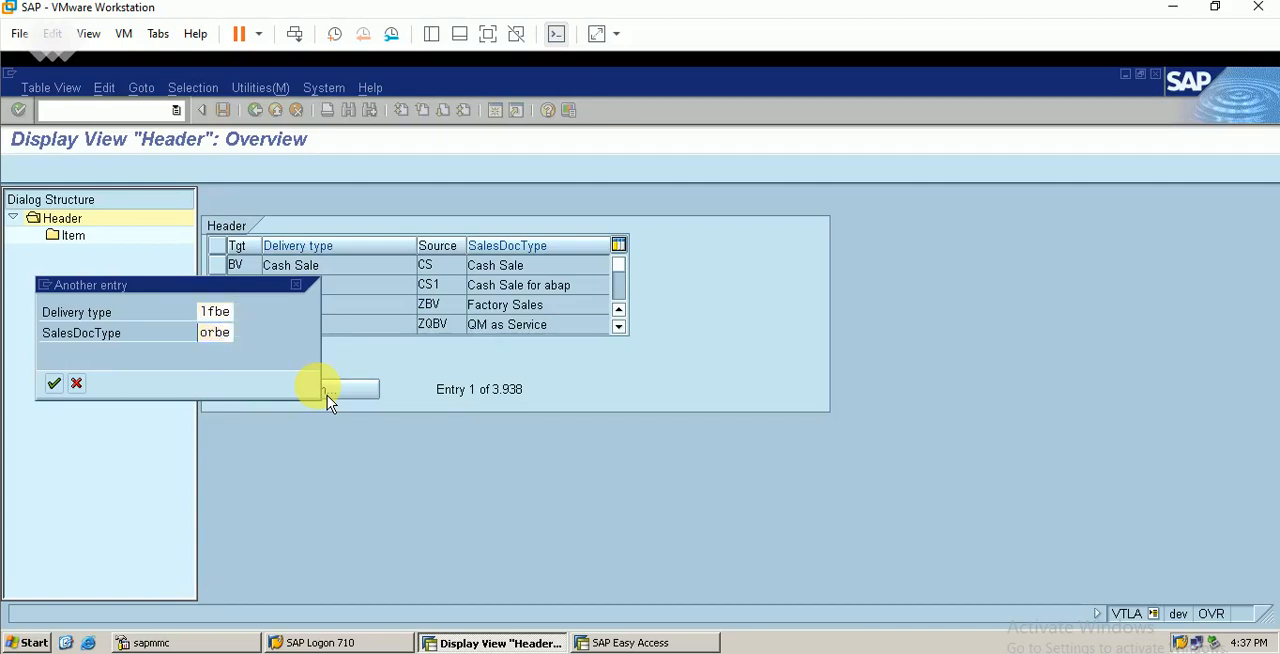
pyautogui.press('Return')
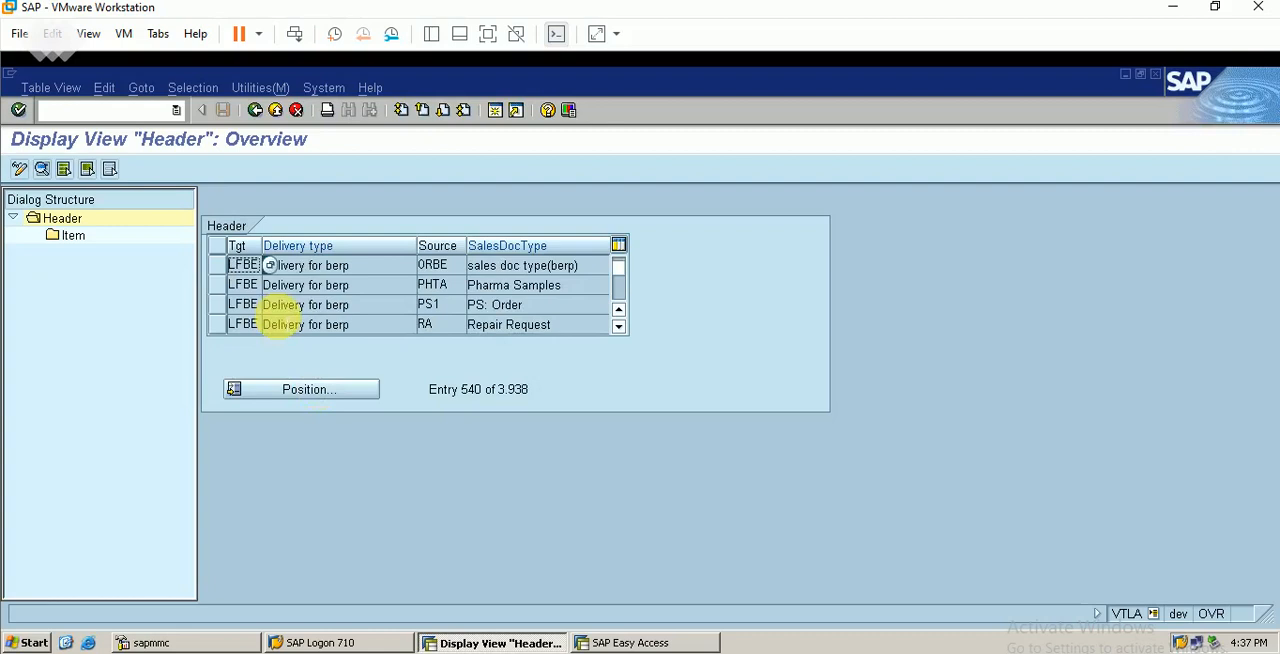
# Check item category TAN in the item copy control of the LFBE-from-ORBE entry, and return to the IMG structure
pyautogui.click(218, 266)
pyautogui.click(86, 241)
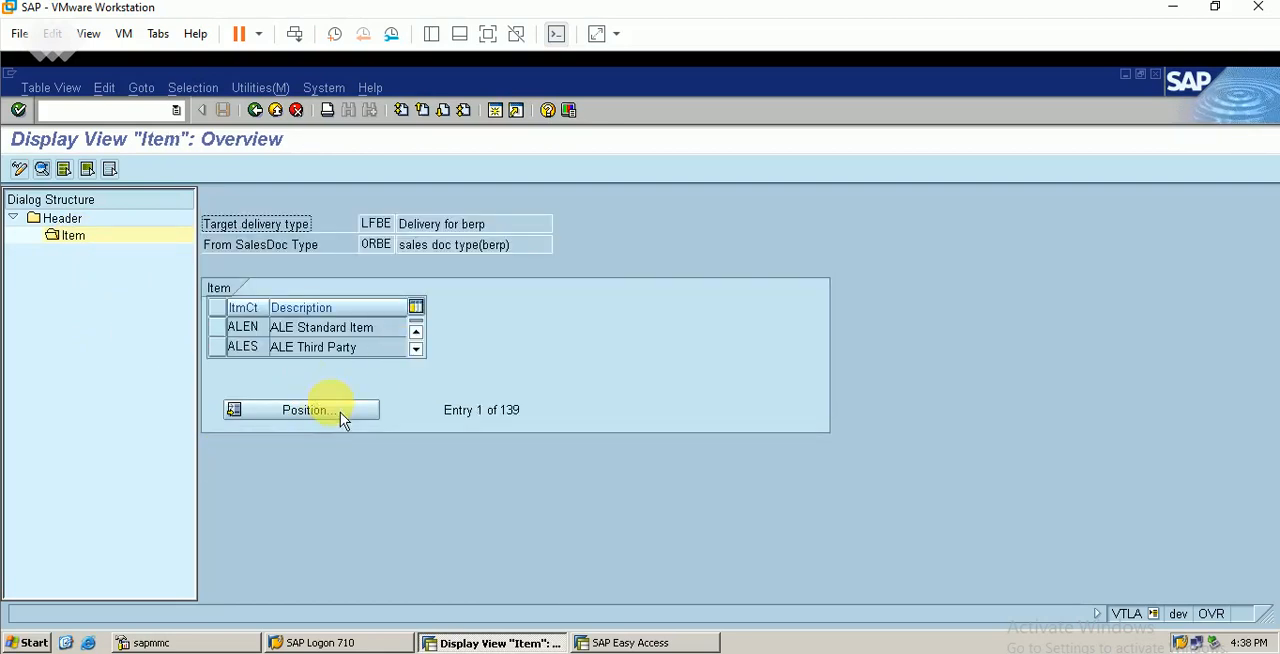
pyautogui.click(340, 410)
pyautogui.write('tan')
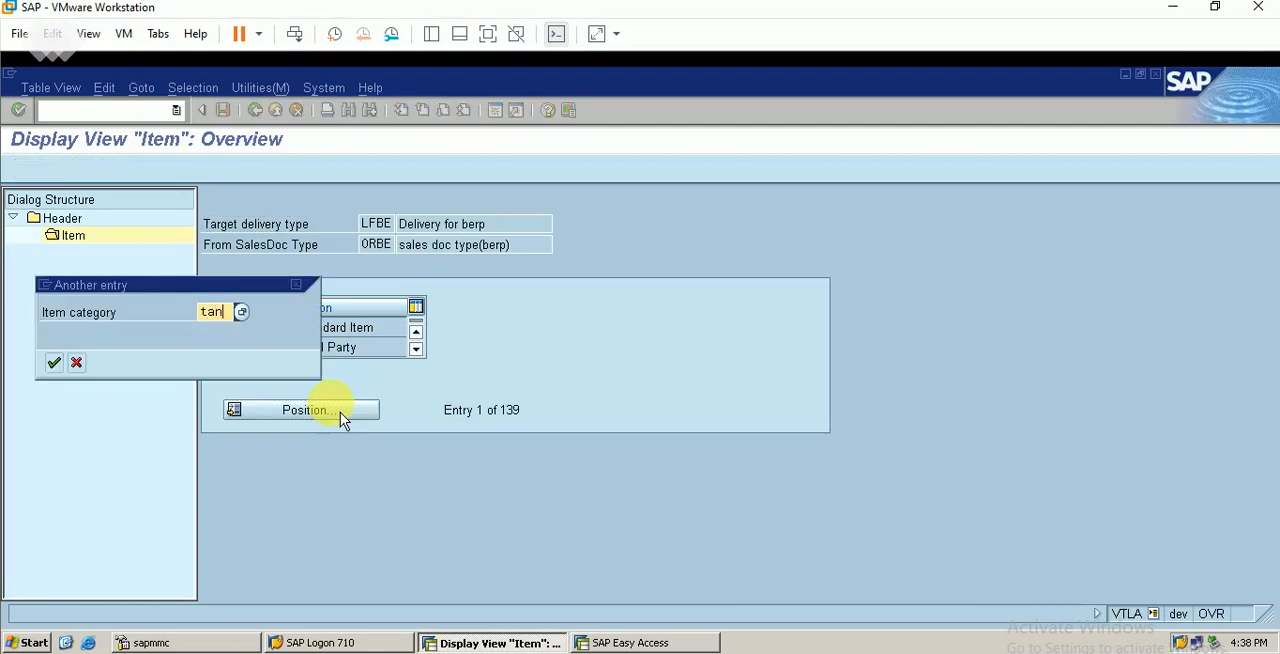
pyautogui.press('Return')
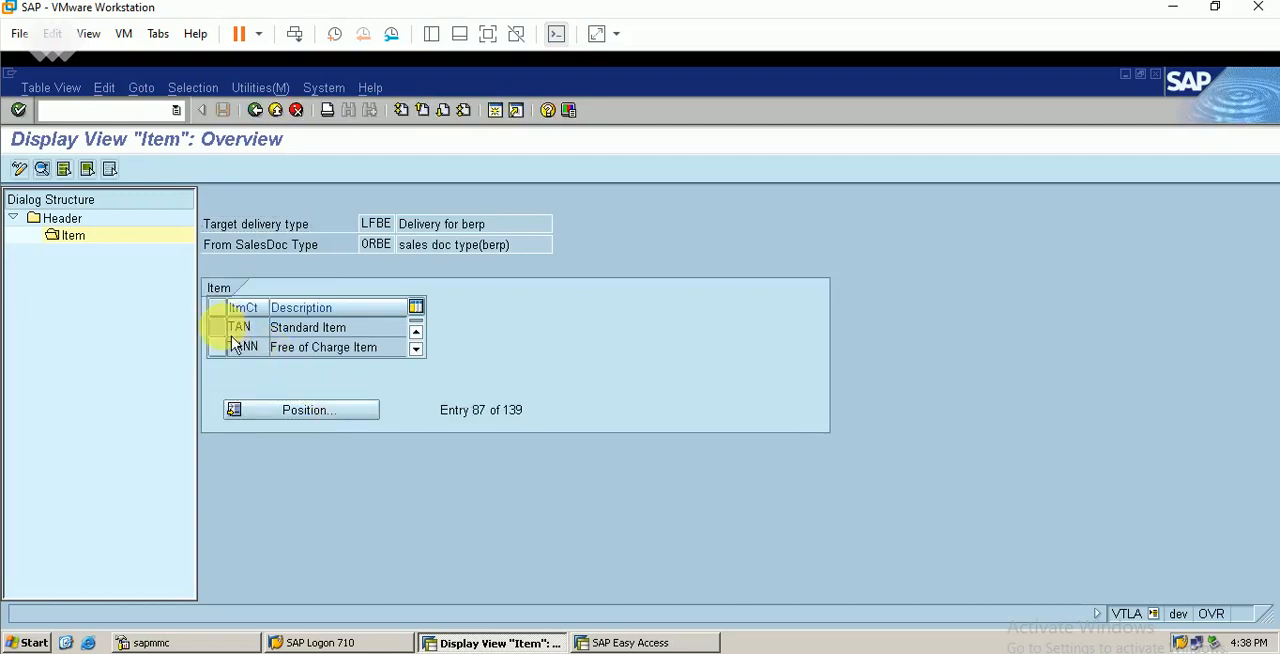
pyautogui.click(217, 327)
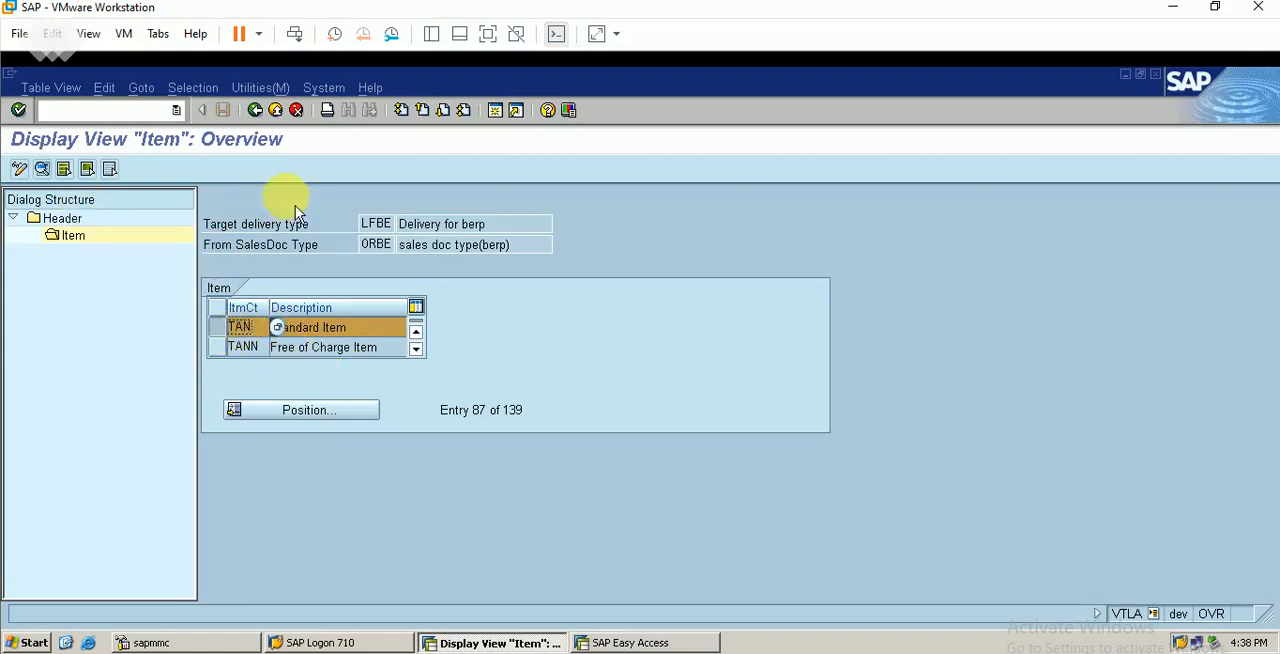
pyautogui.click(256, 110)
pyautogui.click(256, 110)
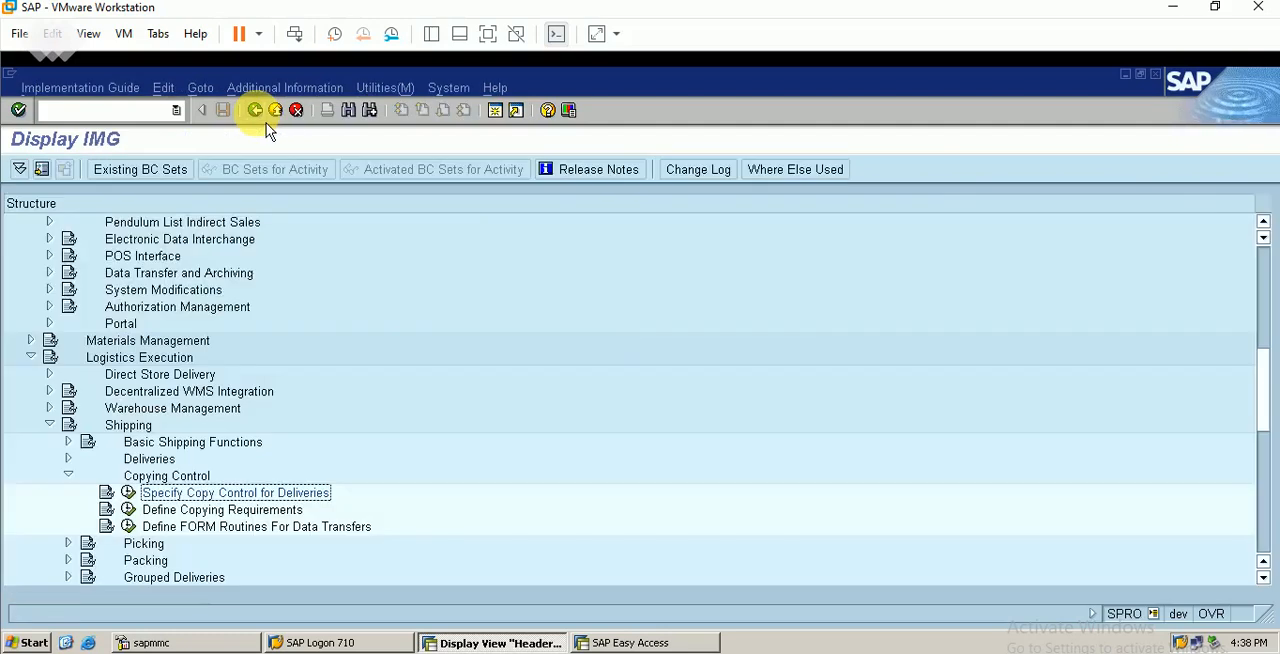
# In the SAP Easy Access session, start VL01N and create the outbound delivery for the sales order with shipping point BERP and selection date 05.06.2021
pyautogui.click(630, 643)
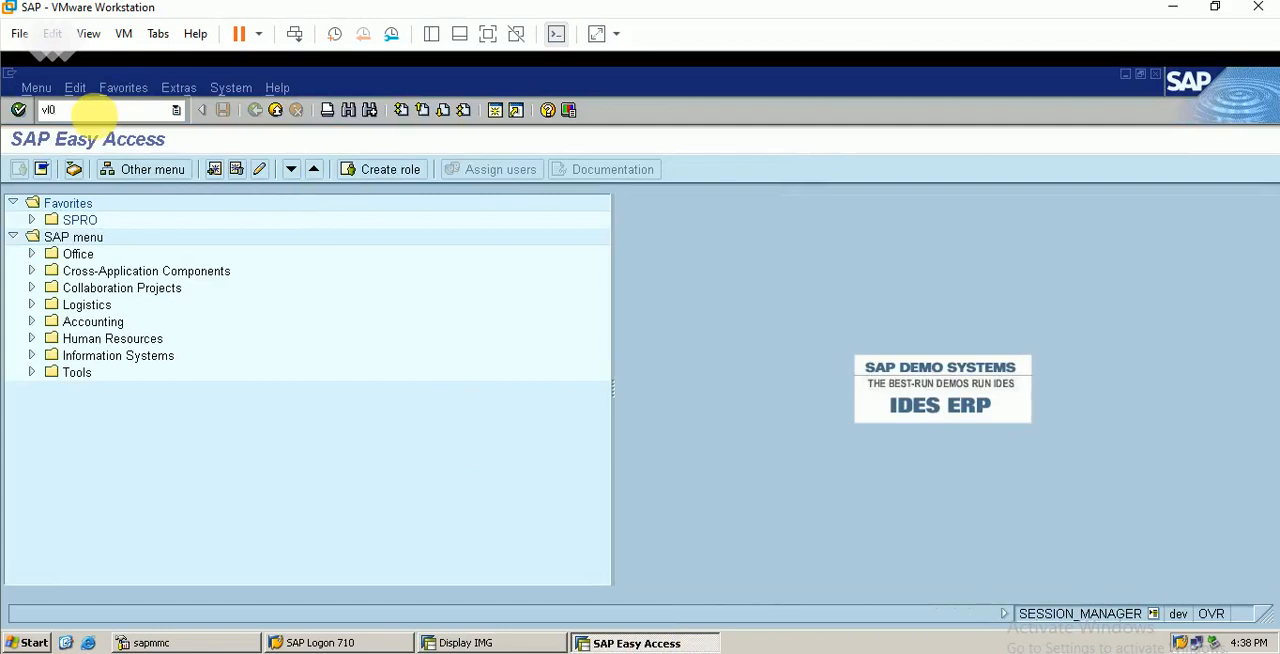
pyautogui.click(92, 112)
pyautogui.write('vl01n')
pyautogui.press('Return')
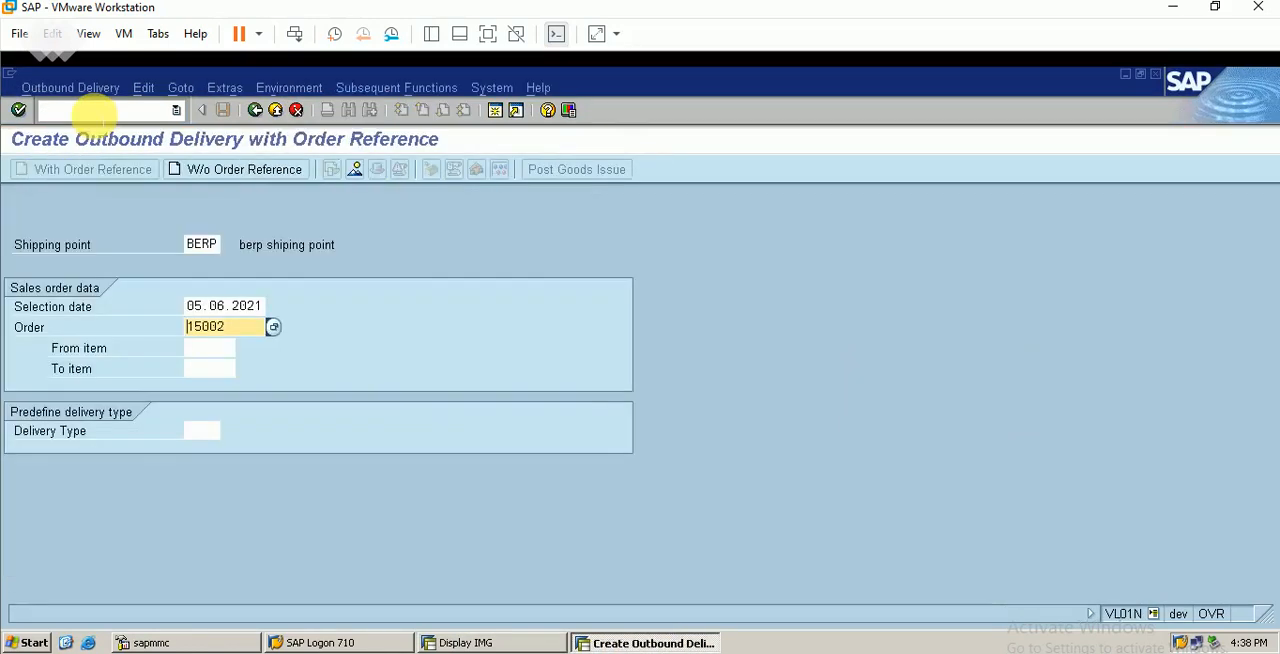
pyautogui.press('Return')
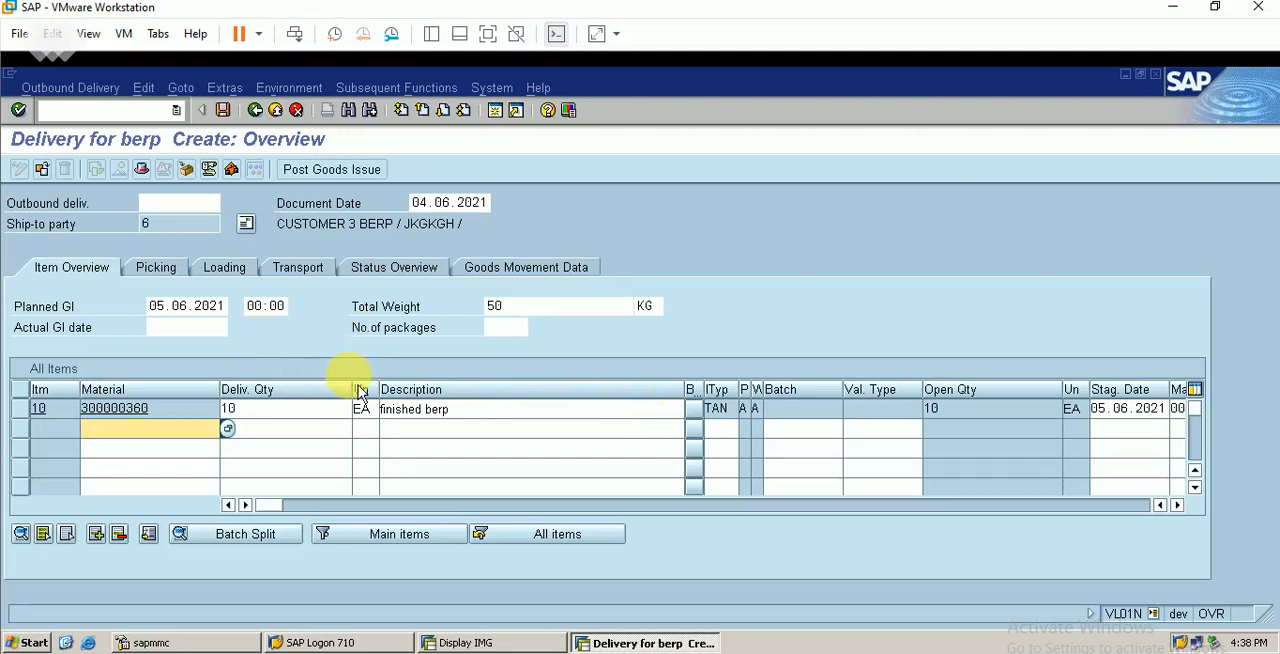
# Review the new delivery's status overview, transport, loading, picking and item overview data, ending on the picking data
pyautogui.click(419, 275)
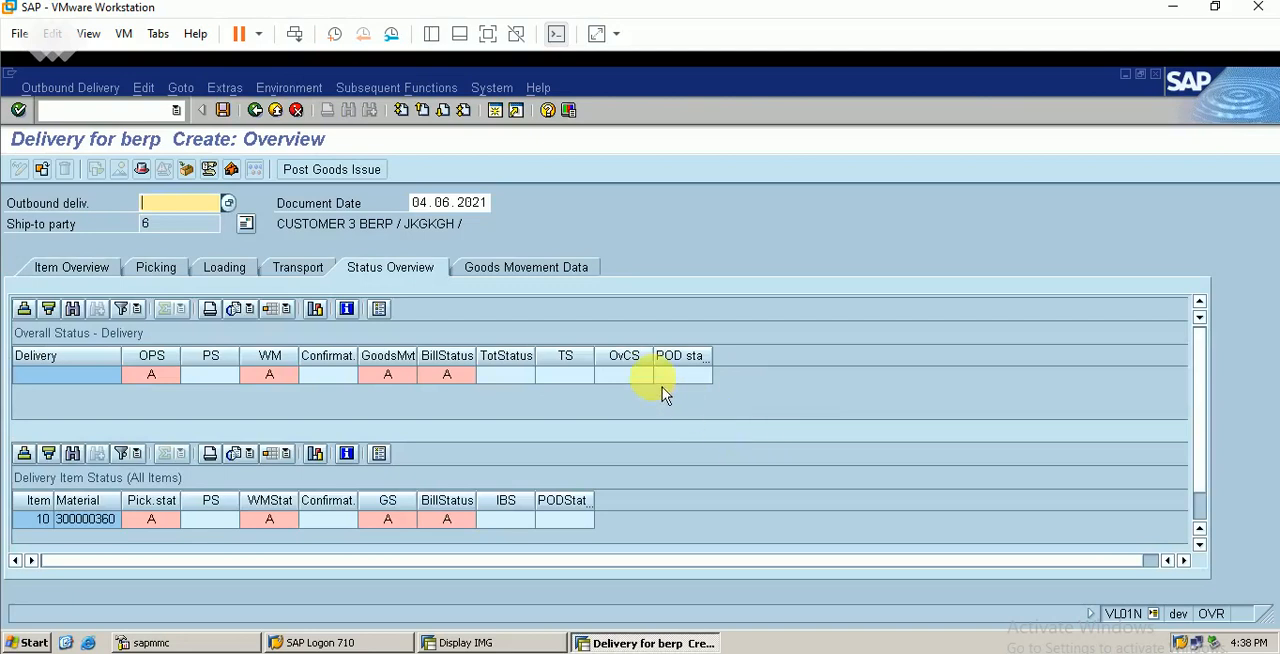
pyautogui.click(308, 270)
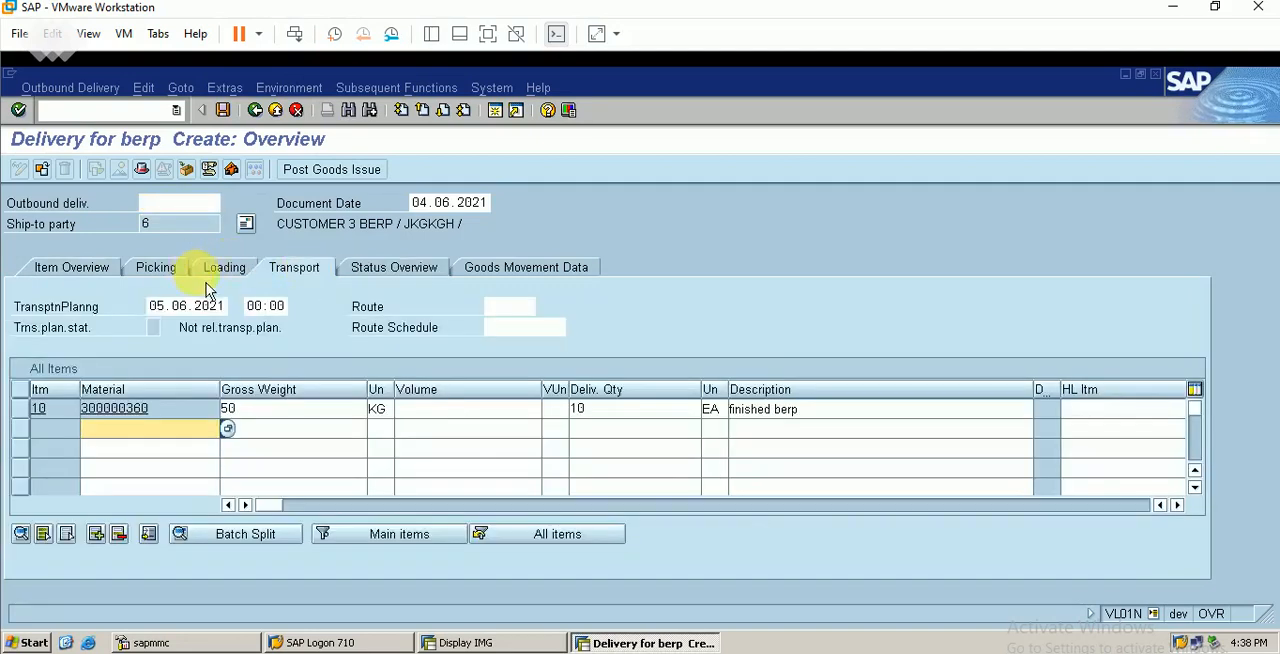
pyautogui.click(224, 268)
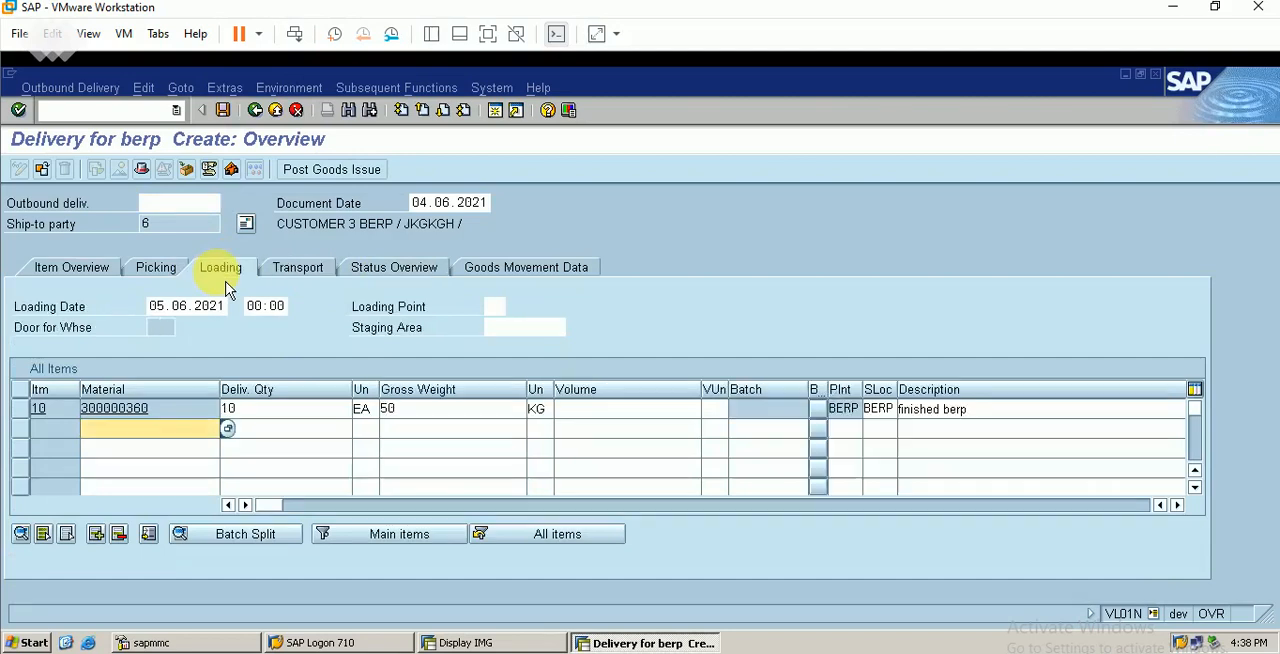
pyautogui.click(160, 268)
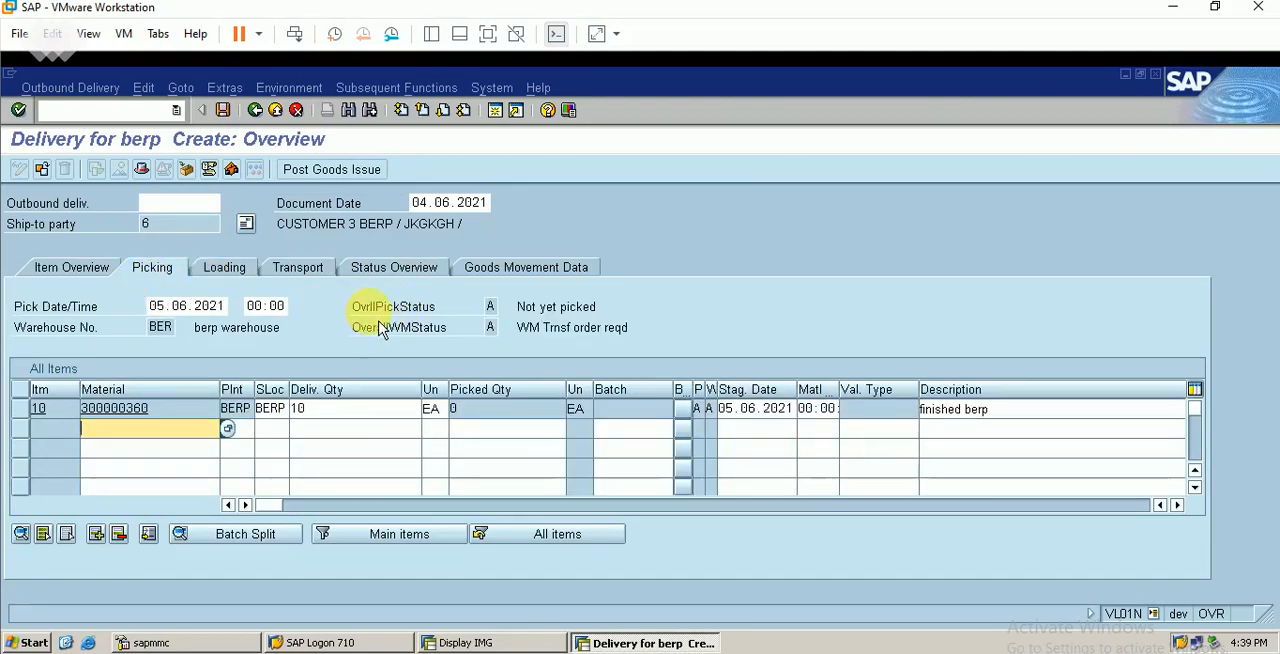
pyautogui.click(98, 273)
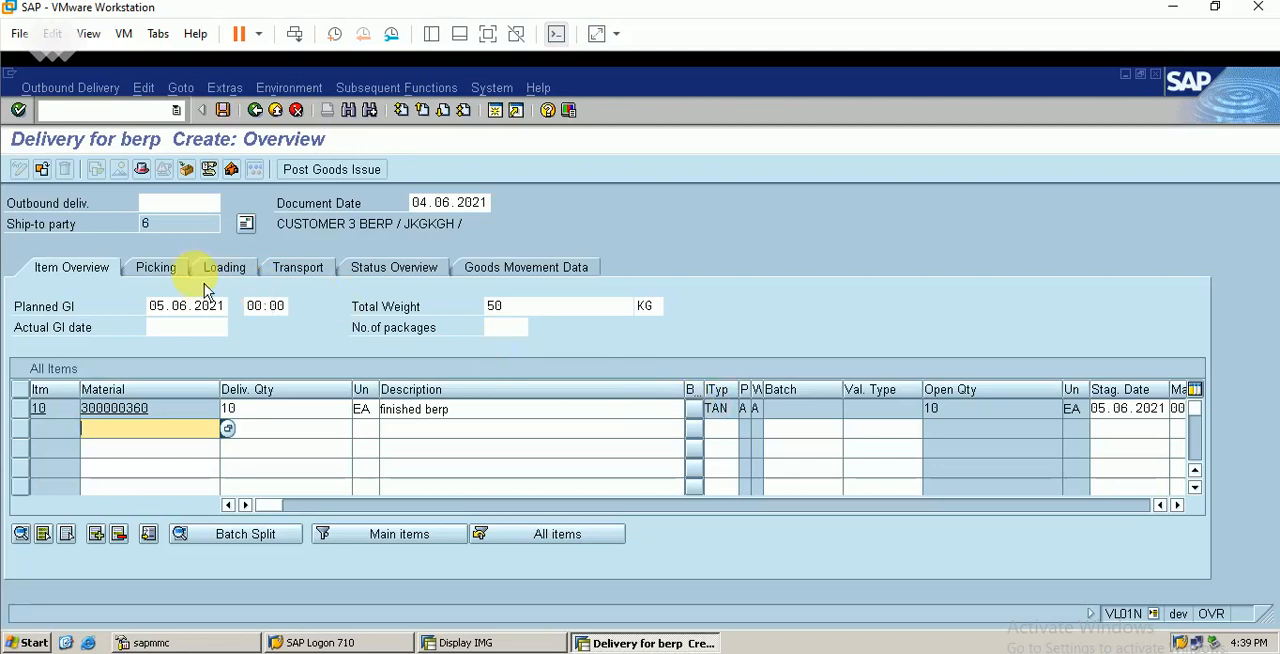
pyautogui.click(164, 274)
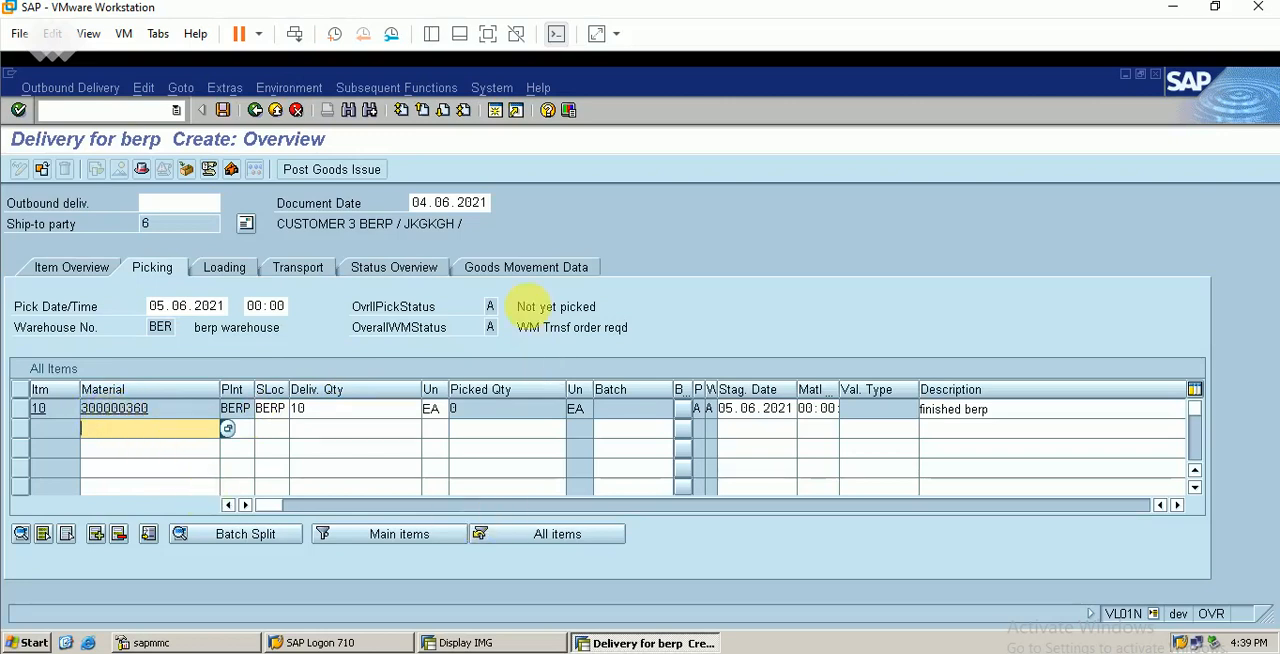
# Open an additional SAP session and start the warehouse Stock Overview transaction LS26
pyautogui.click(495, 112)
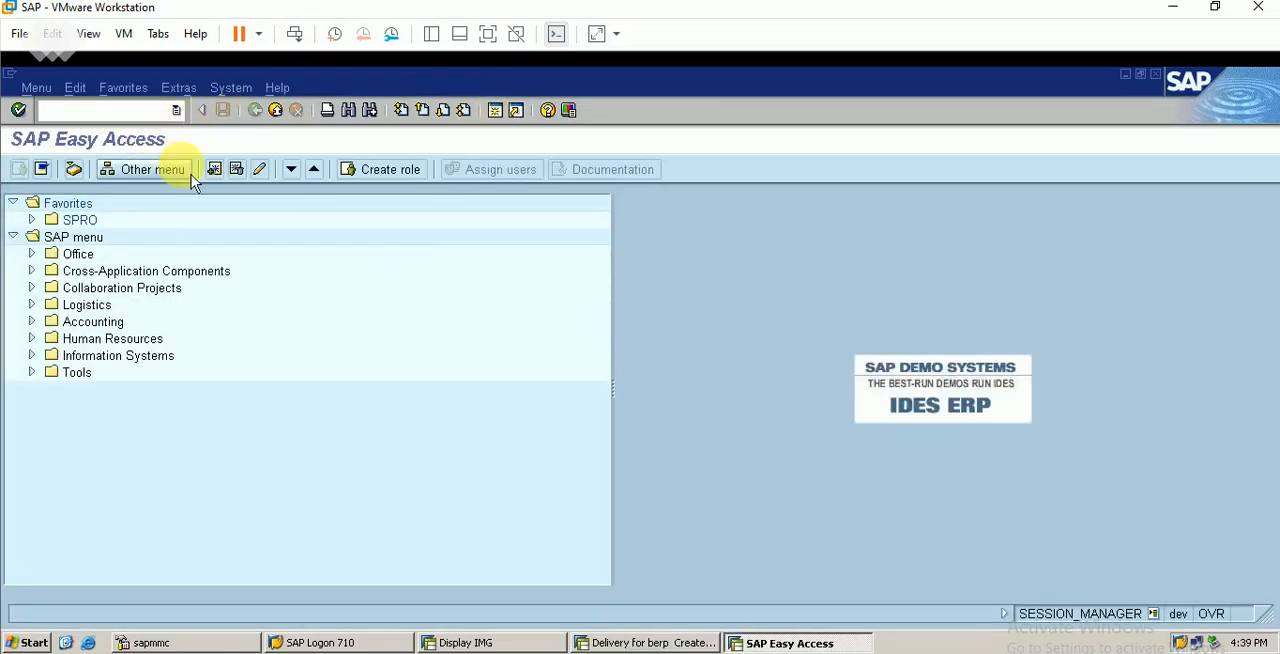
pyautogui.write('mm')
pyautogui.press('Return')
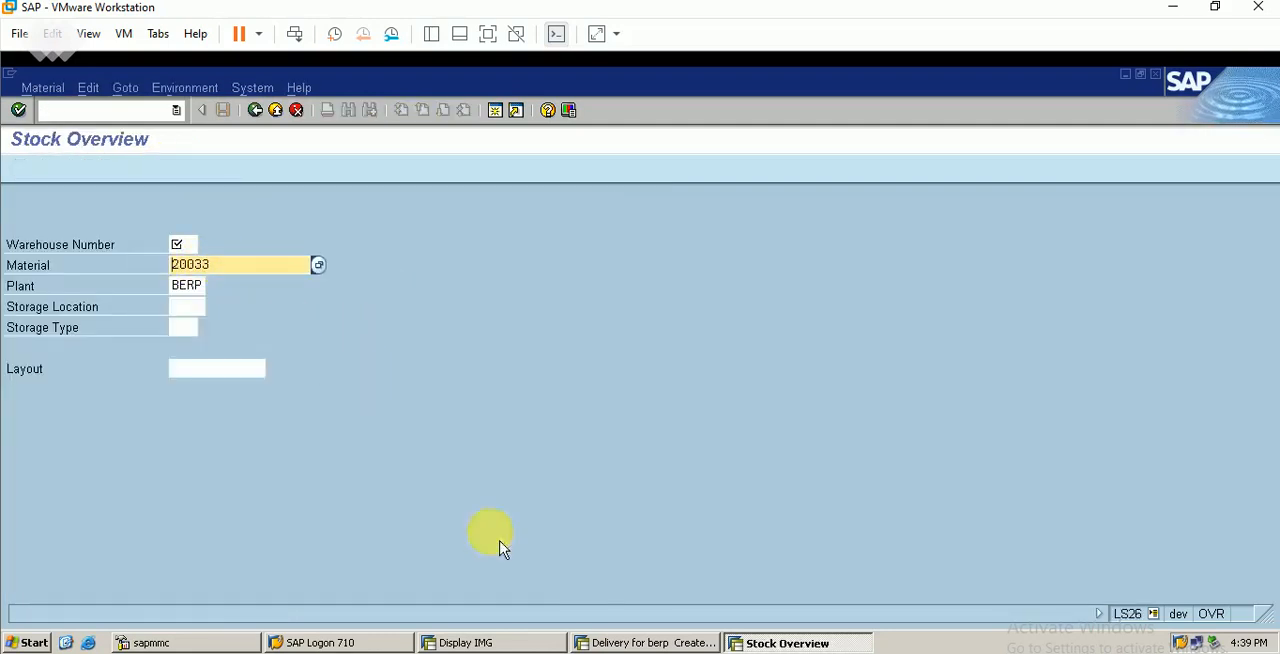
# Check the delivery's material number, and query the stock of material 300000360 in plant BERP for warehouse number BER
pyautogui.click(645, 643)
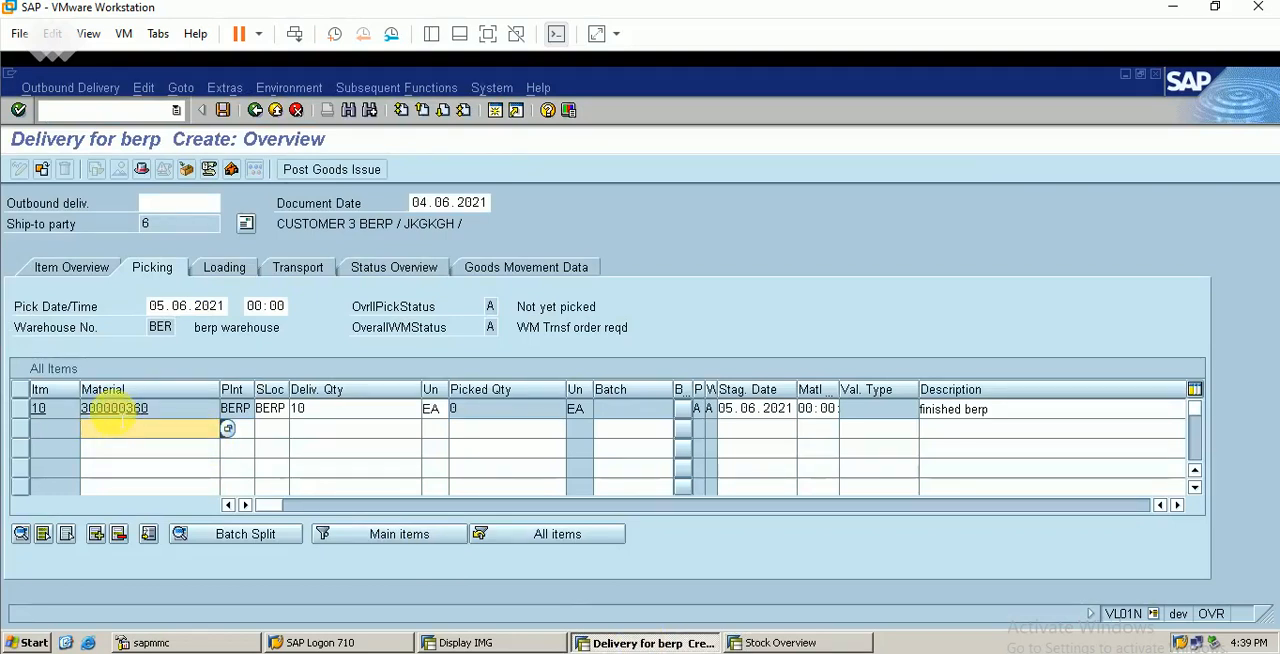
pyautogui.click(812, 641)
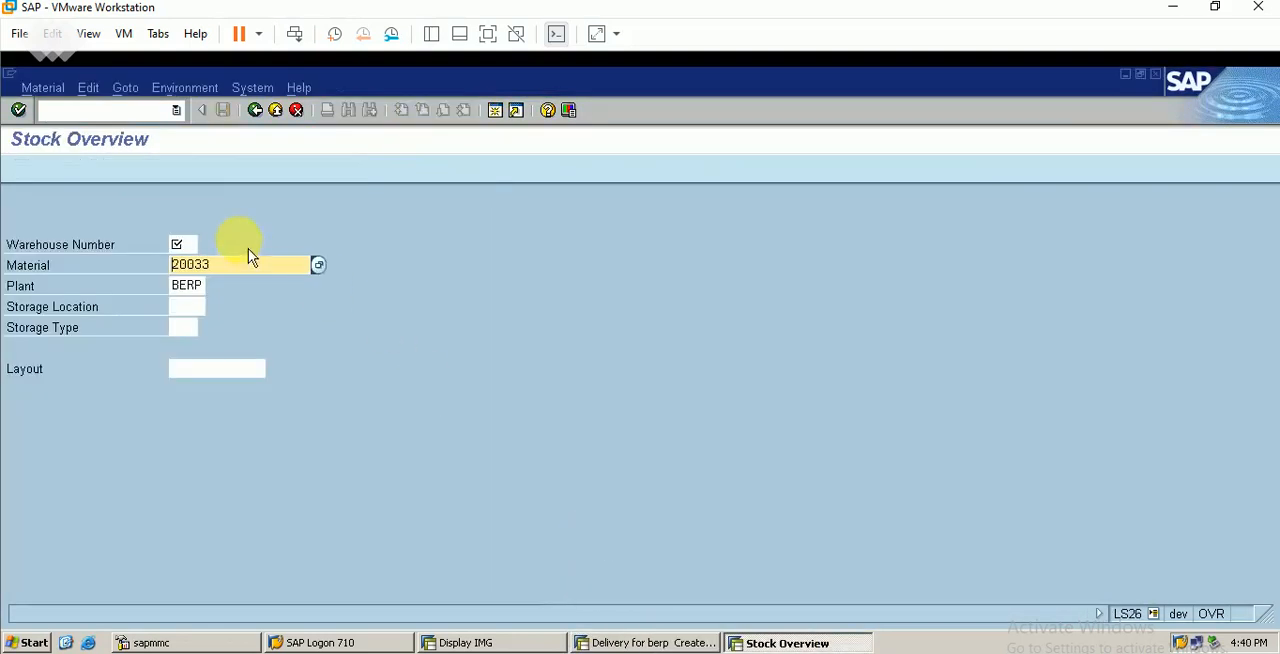
pyautogui.press('BackSpace')
pyautogui.press('BackSpace')
pyautogui.press('BackSpace')
pyautogui.press('BackSpace')
pyautogui.write('3')
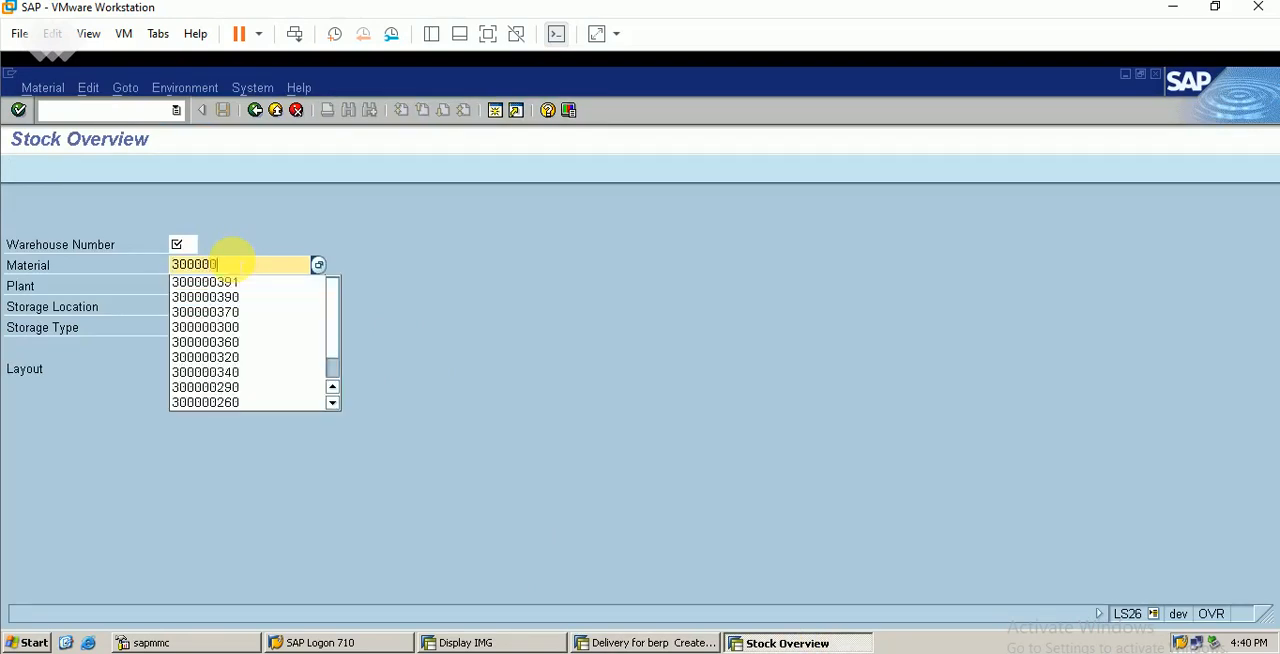
pyautogui.write('00000360')
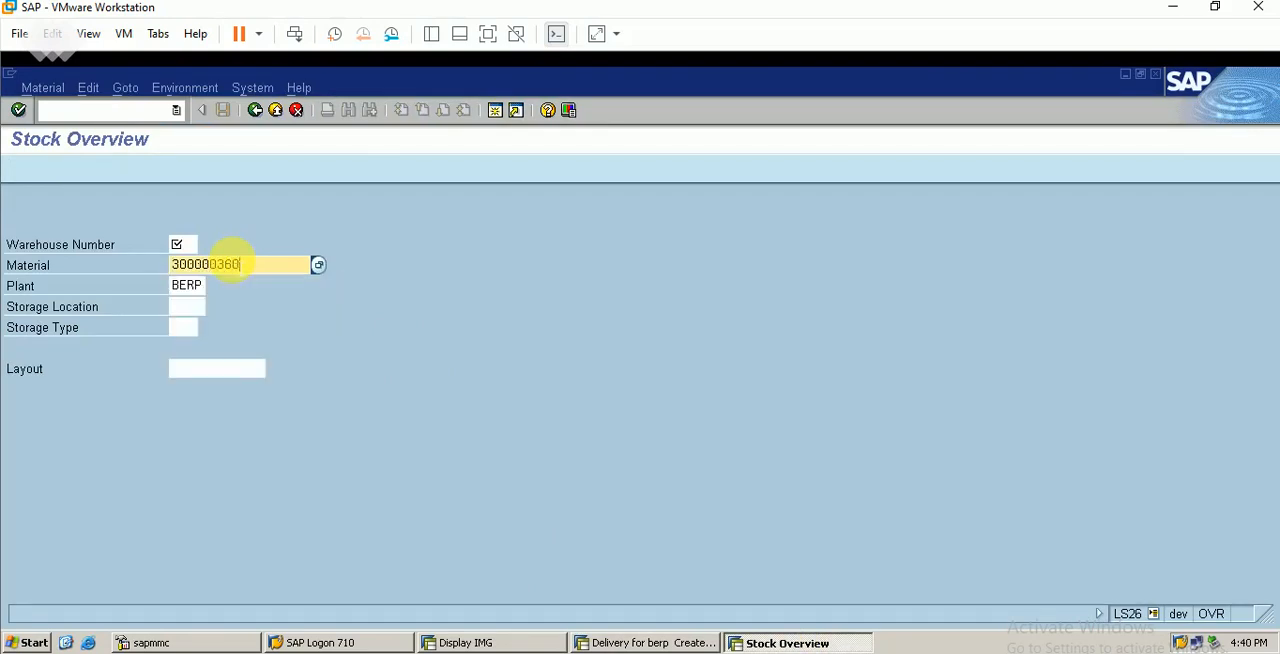
pyautogui.click(180, 244)
pyautogui.write('ber')
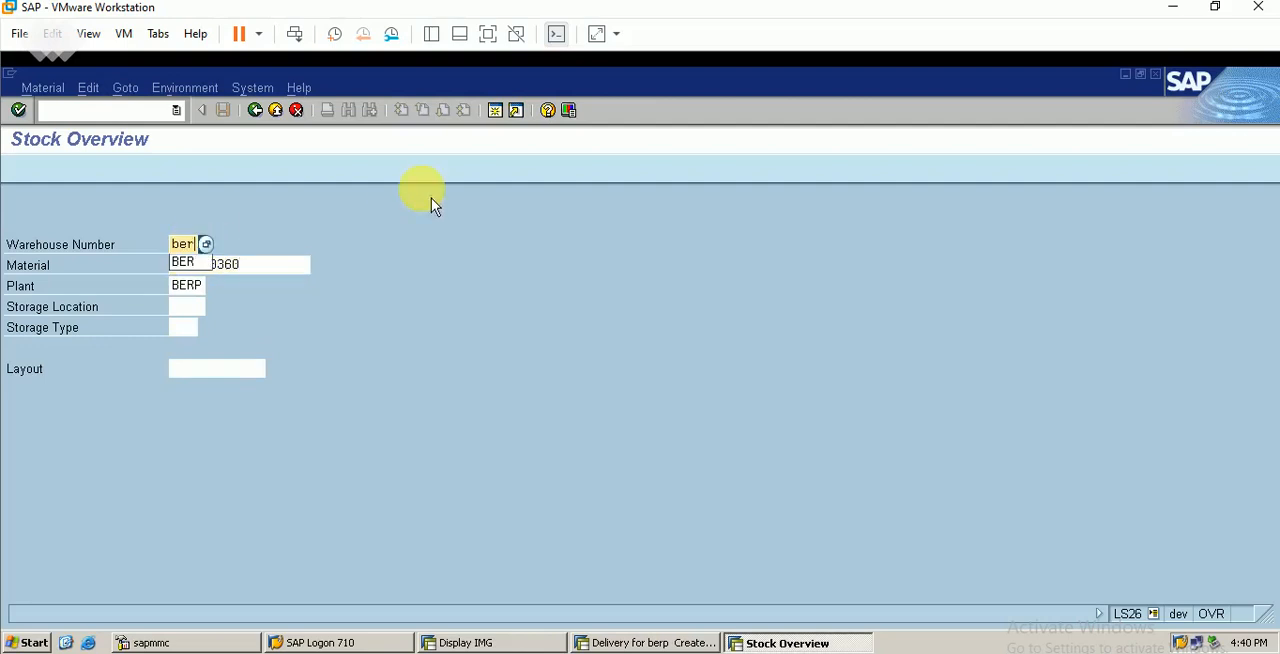
pyautogui.press('Return')
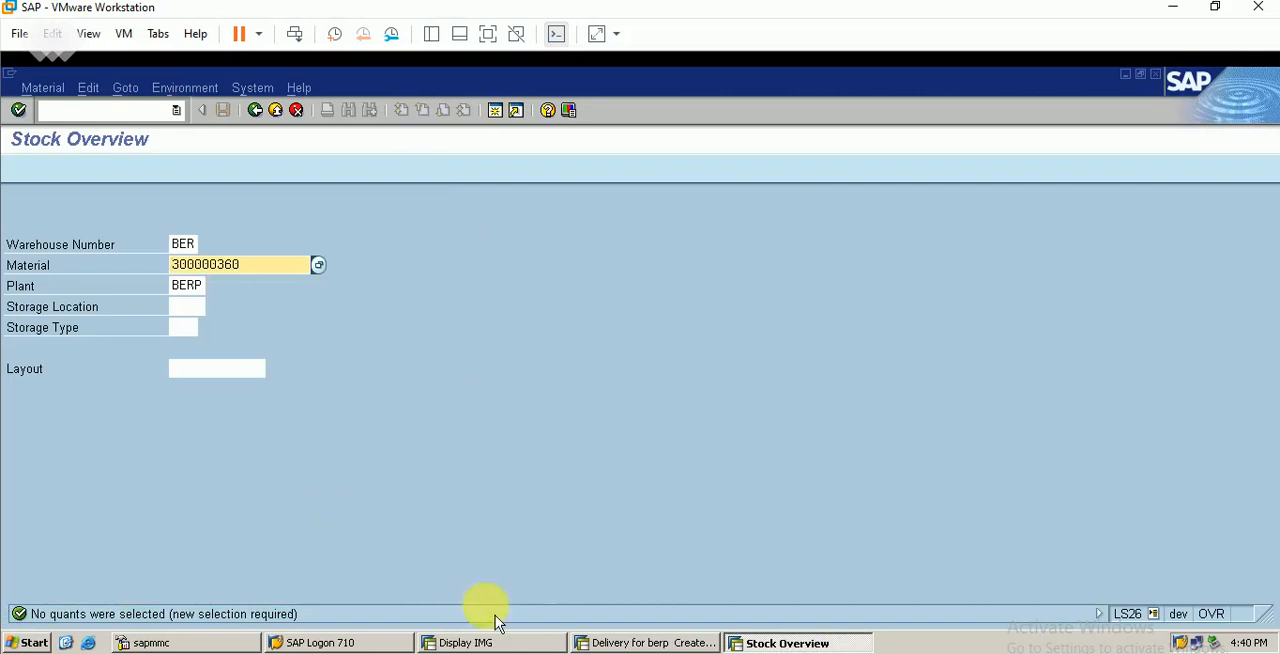
# Return to the session with the outbound delivery and save the delivery
pyautogui.click(636, 643)
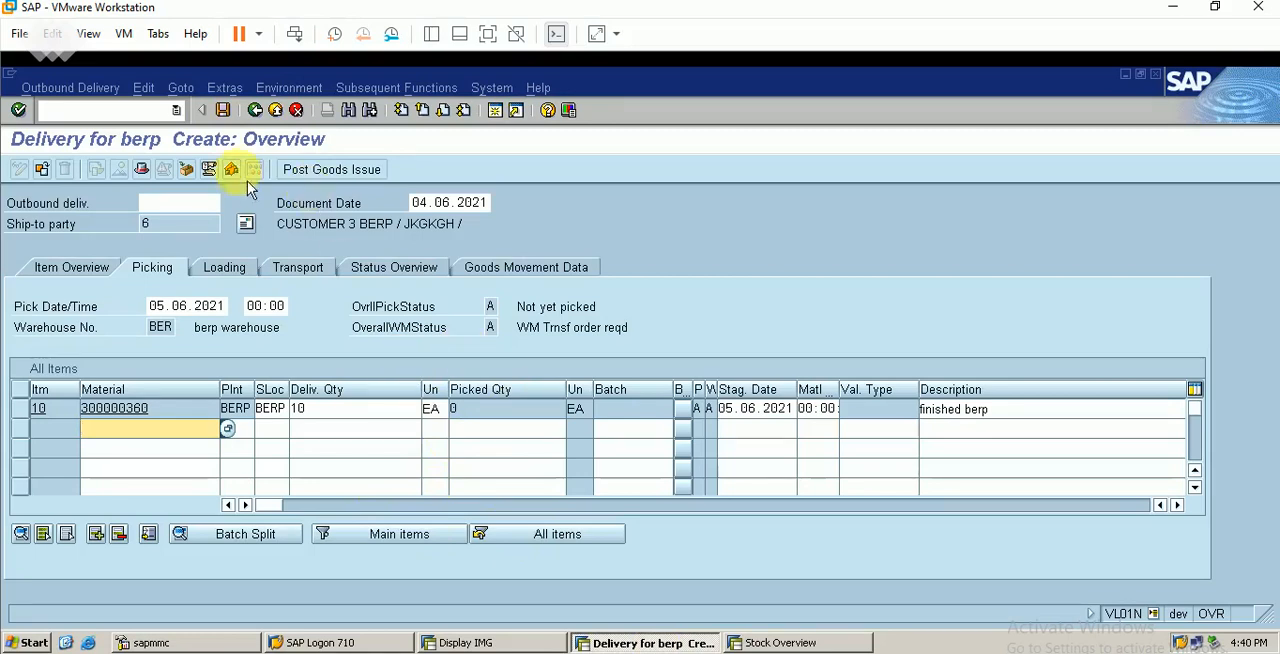
pyautogui.click(223, 110)
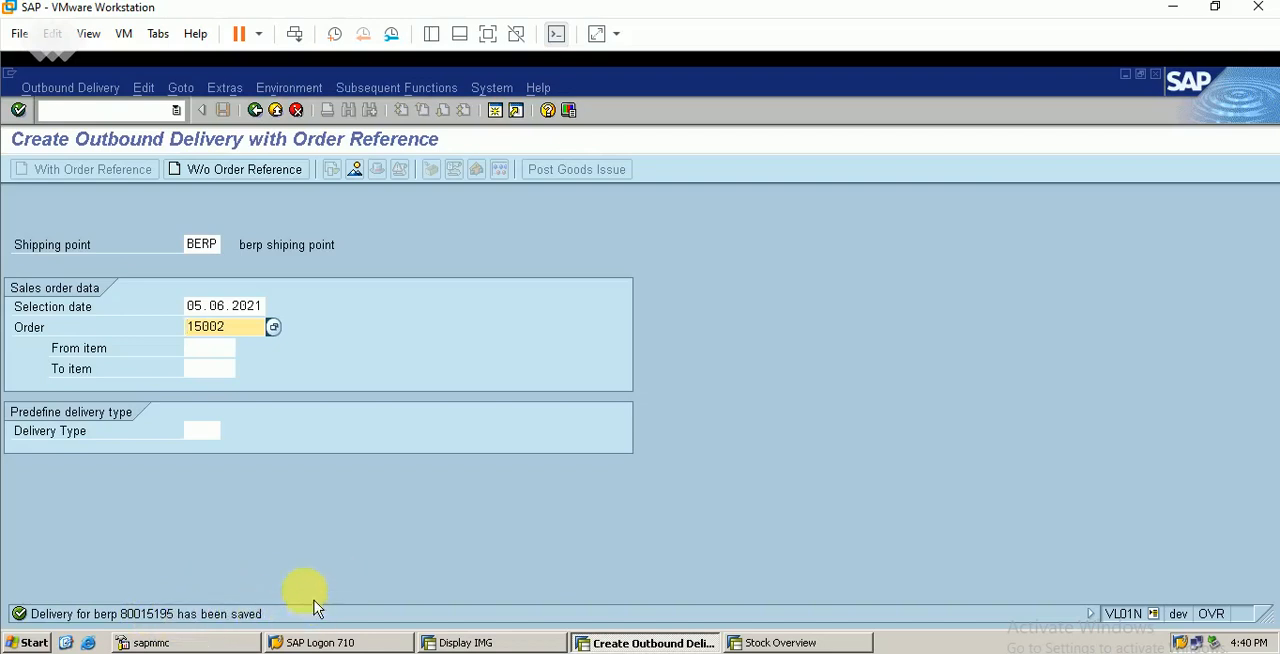
# Open the saved outbound delivery for change in VL02N and show its picking data
pyautogui.click(160, 112)
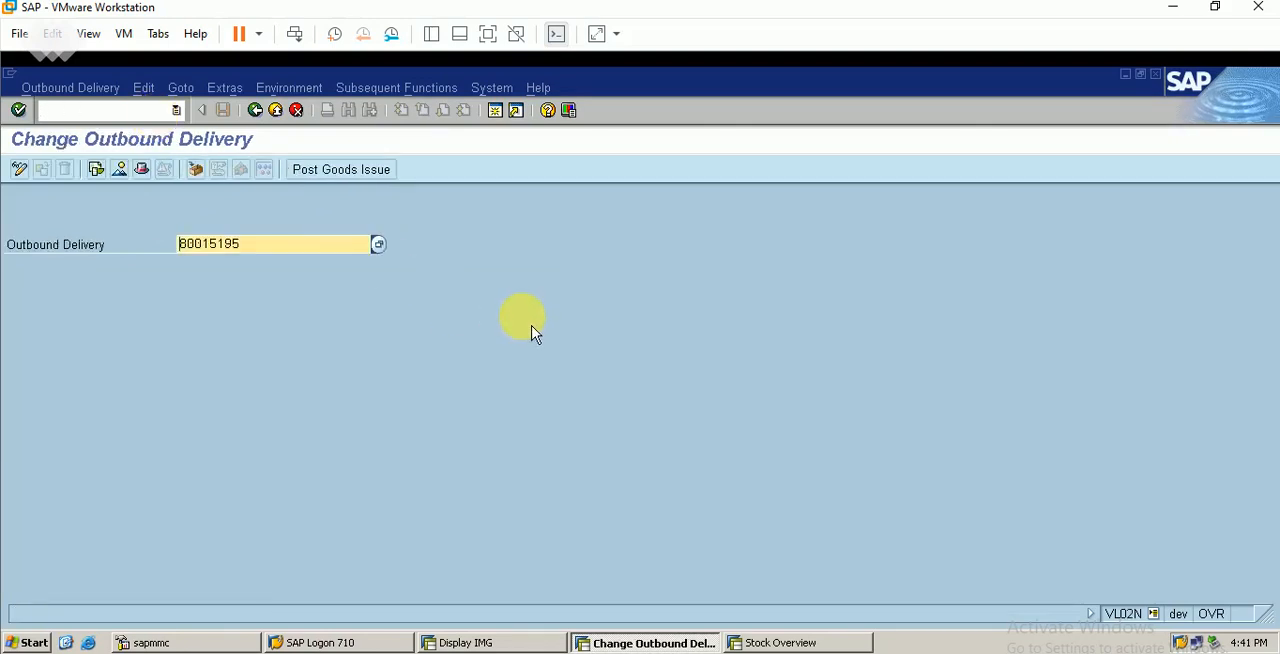
pyautogui.press('Return')
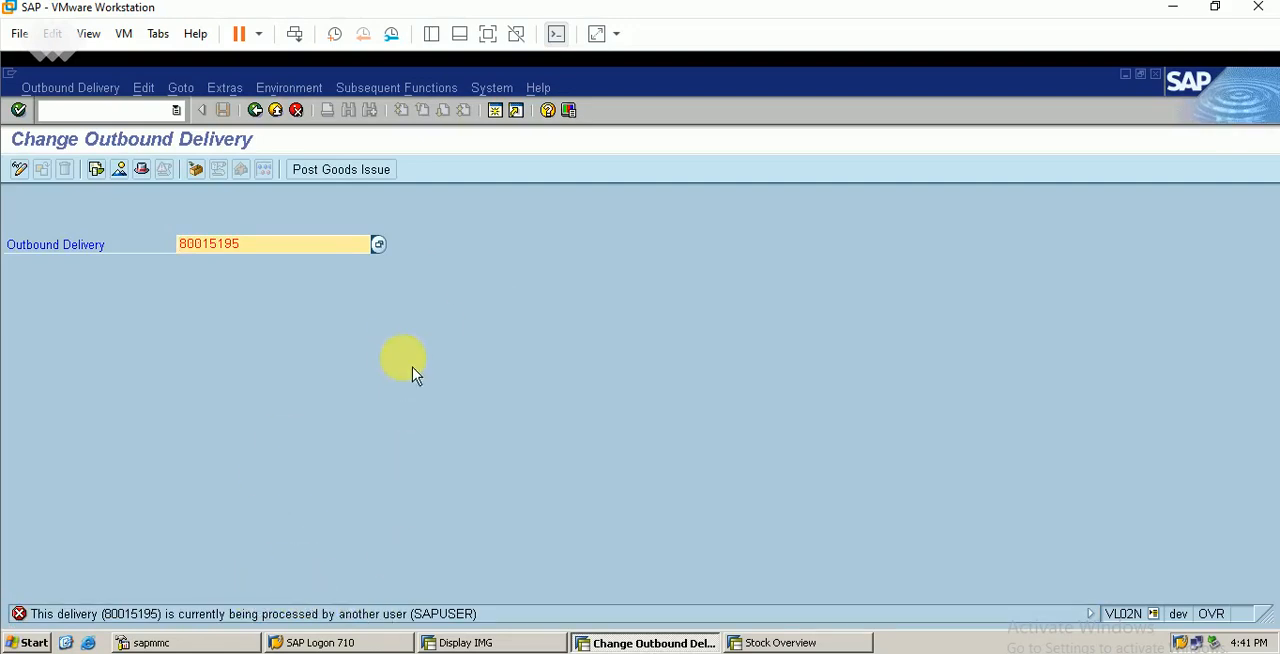
pyautogui.press('Return')
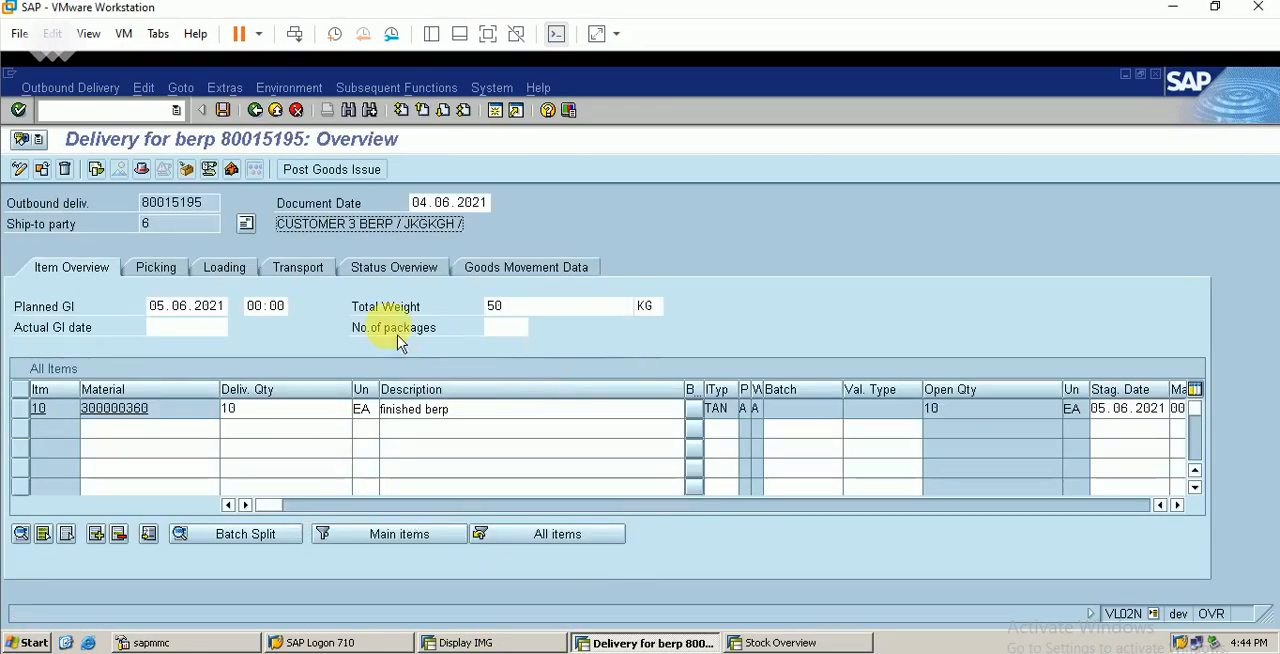
pyautogui.click(156, 267)
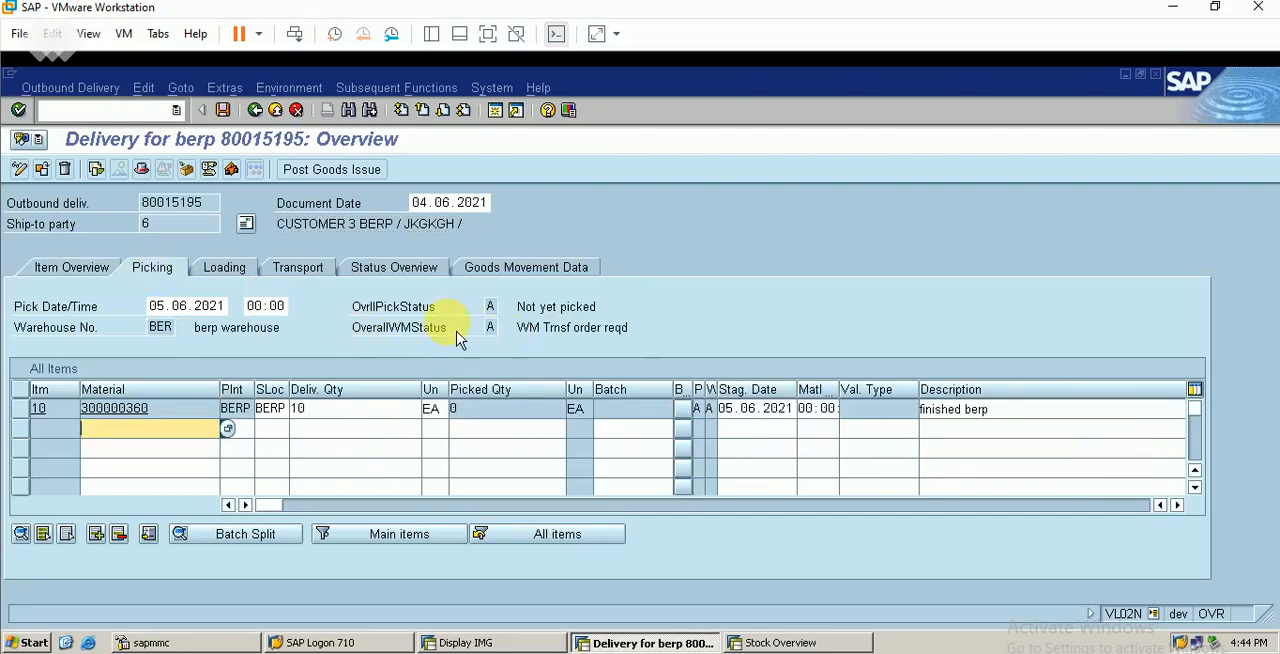